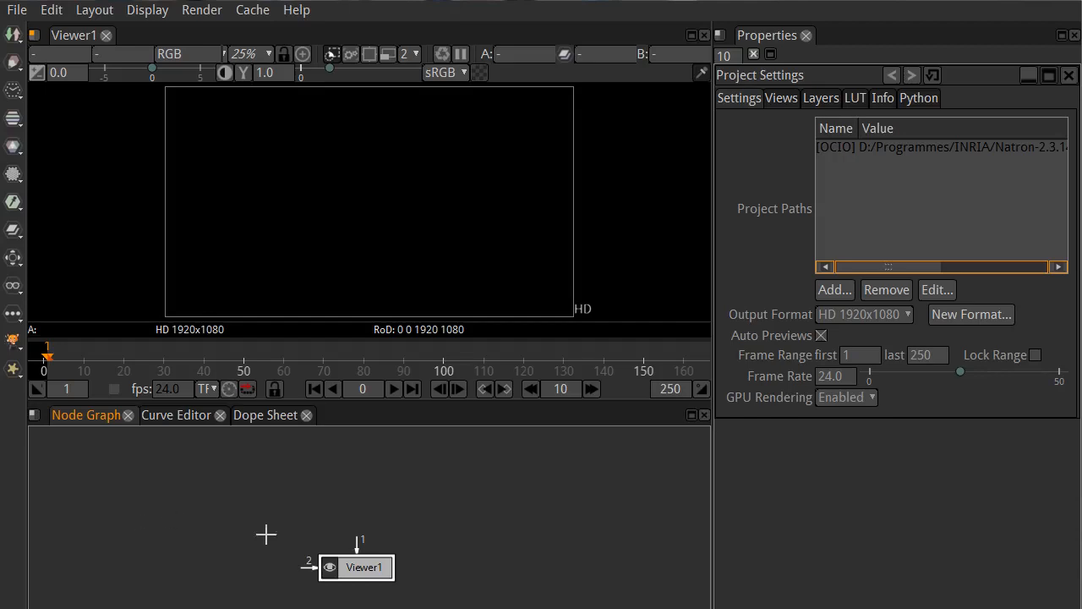
# - Move the Viewer1 node to the left side of the node graph
pyautogui.moveTo(356, 566); pyautogui.dragTo(145, 572)
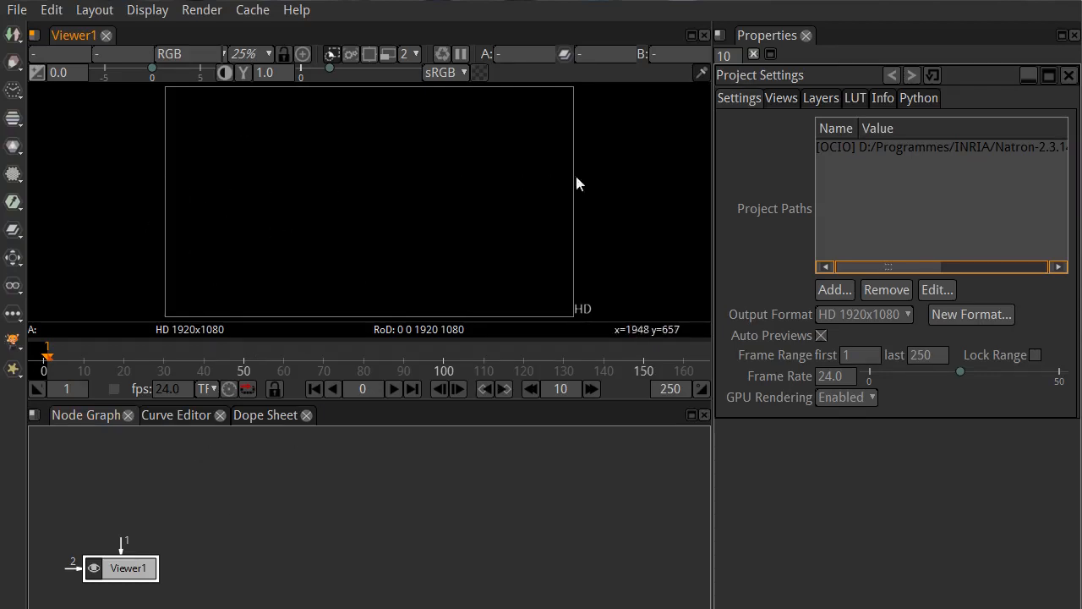
# - Look through the node categories, including drawing, channel, color, filter, transform, views and other nodes, without adding any
pyautogui.click(13, 35)
pyautogui.click(13, 61)
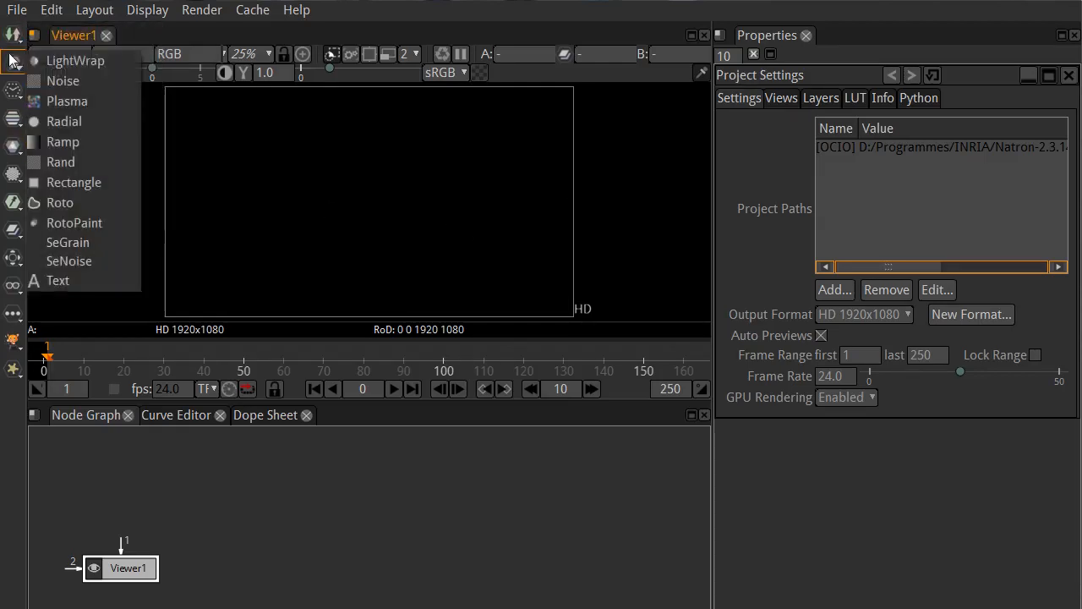
pyautogui.click(22, 98)
pyautogui.click(12, 118)
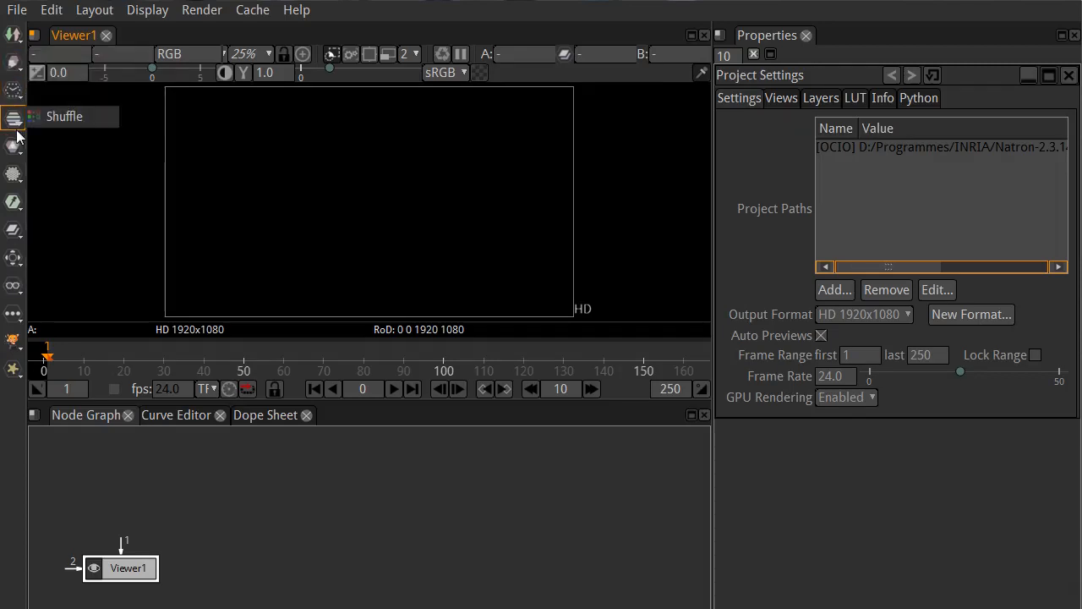
pyautogui.click(13, 146)
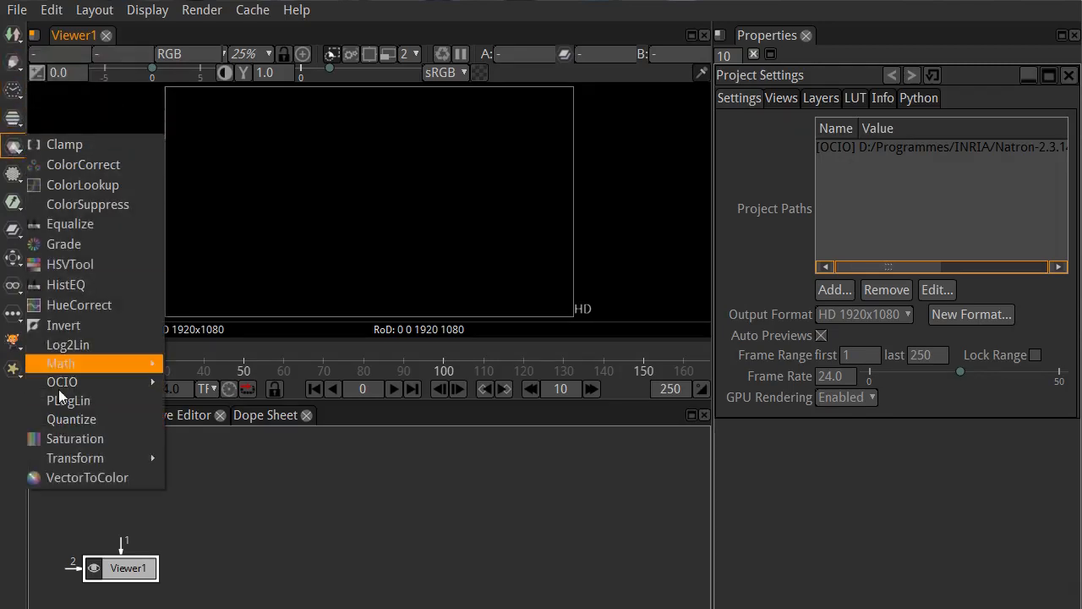
pyautogui.click(13, 174)
pyautogui.click(12, 229)
pyautogui.click(10, 257)
pyautogui.click(13, 285)
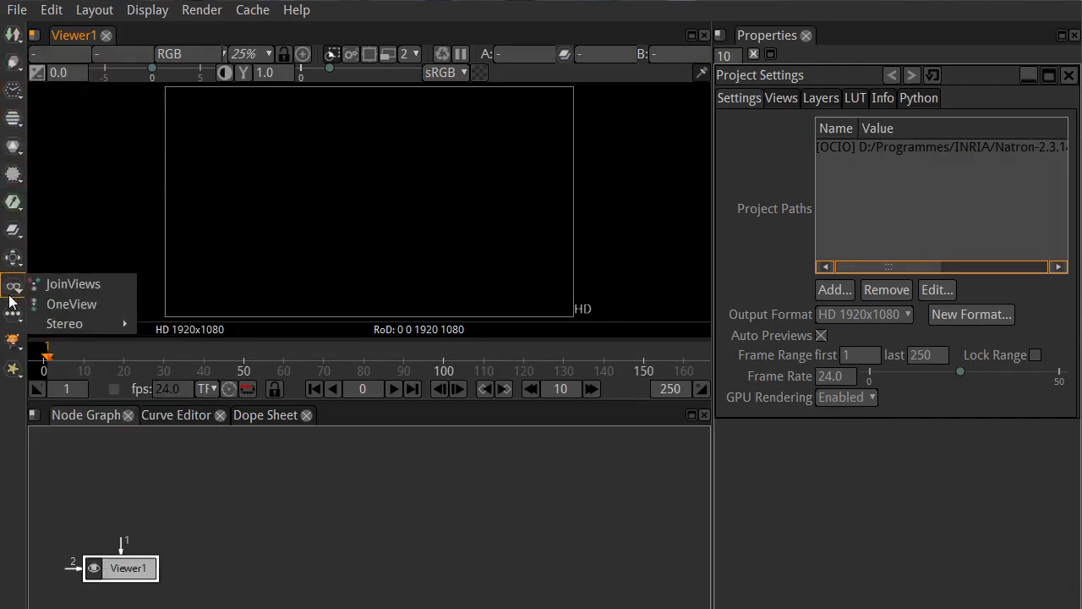
pyautogui.click(13, 314)
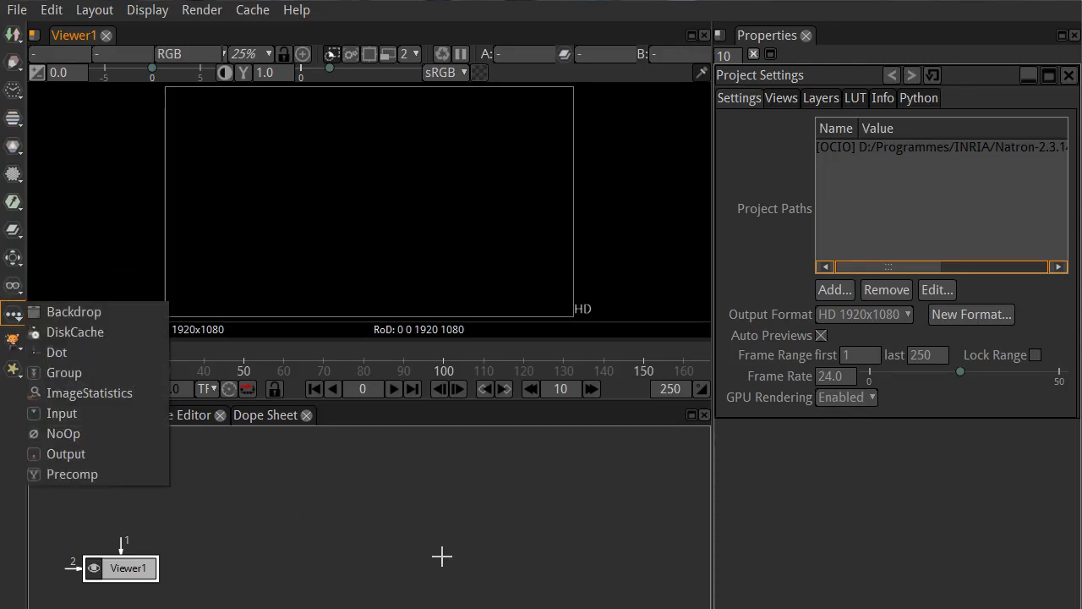
pyautogui.moveTo(5, 283)
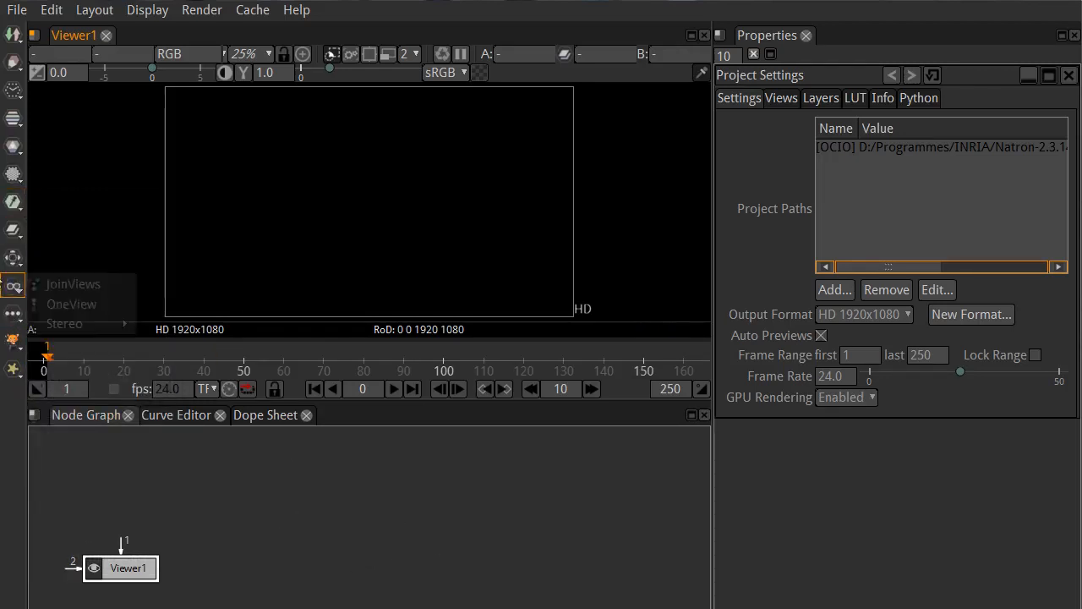
pyautogui.moveTo(13, 257)
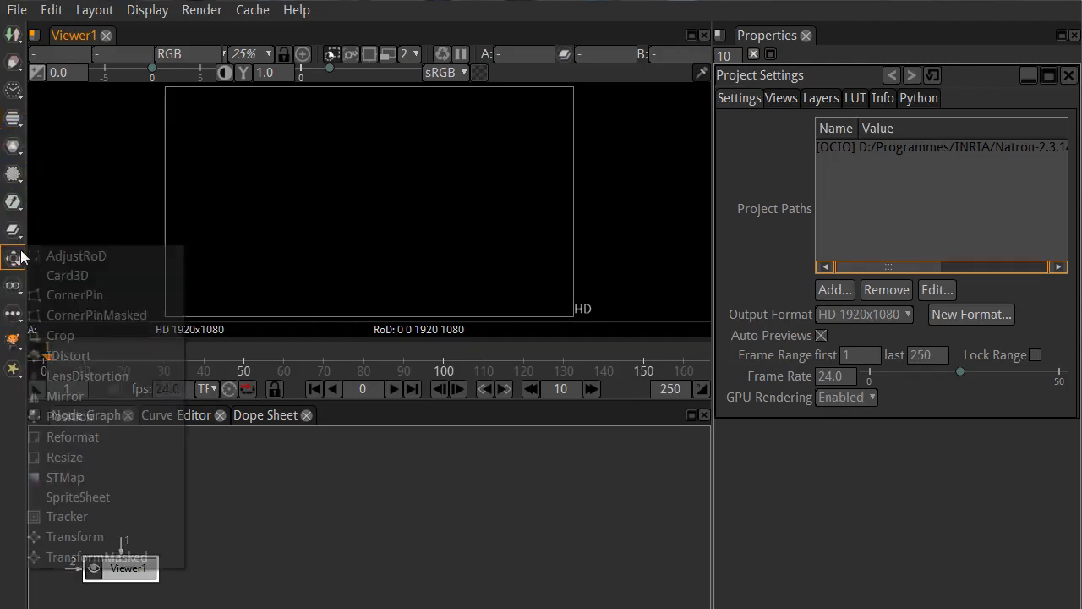
pyautogui.click(413, 487)
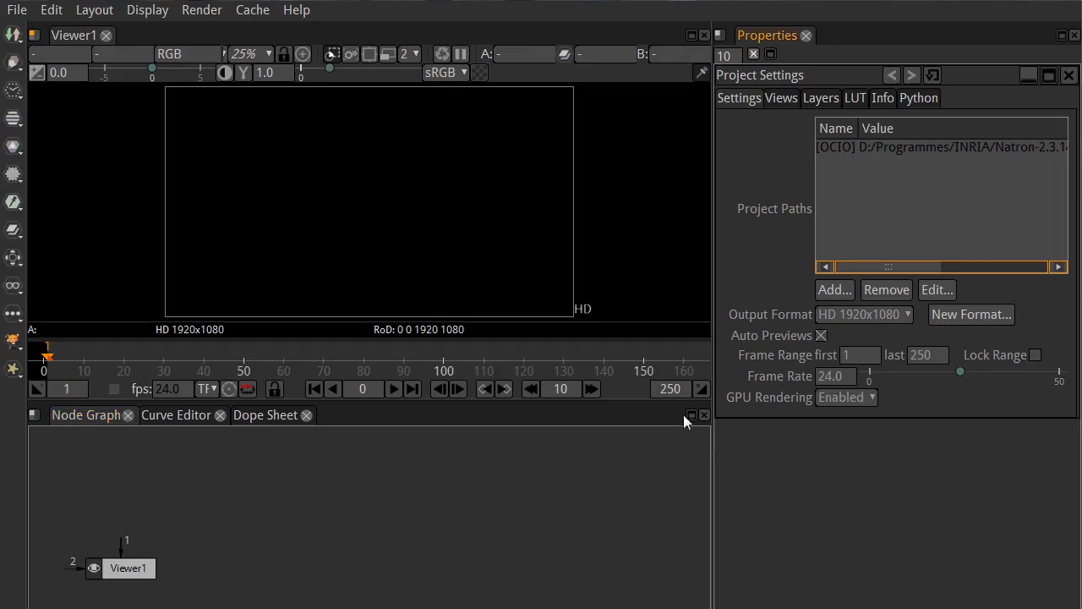
# - Set the project frame rate to 25 and the output format to HD_720 1280x720
pyautogui.click(837, 377)
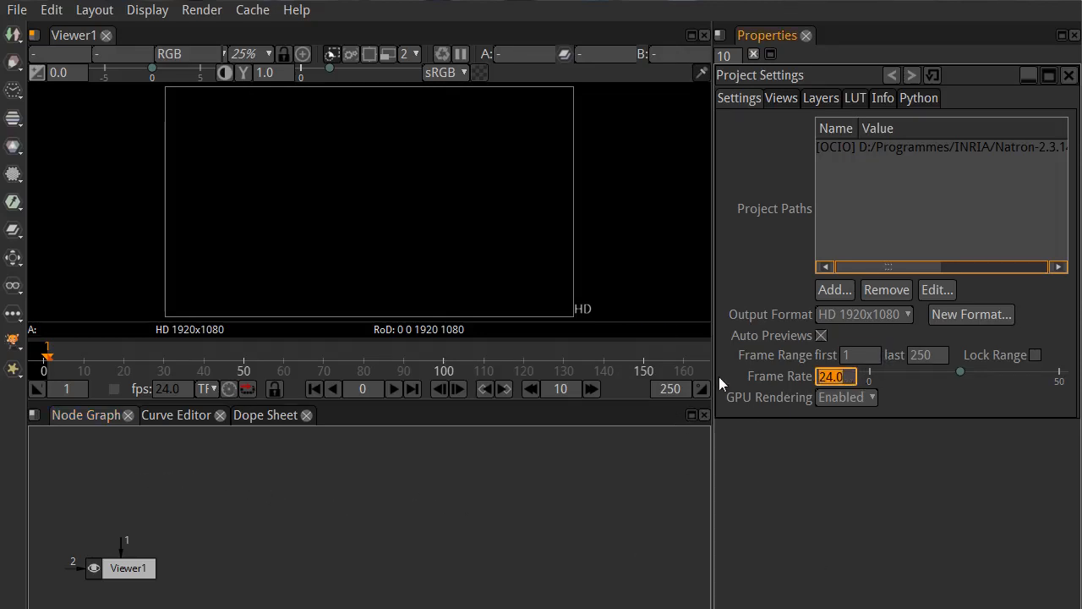
pyautogui.write('25')
pyautogui.press('Tab')
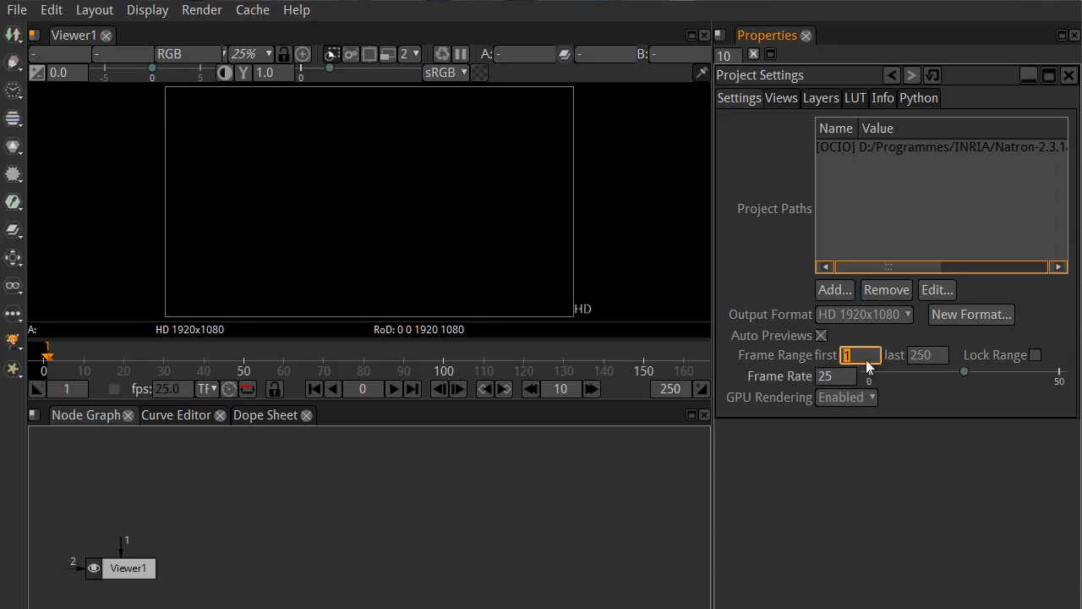
pyautogui.click(868, 314)
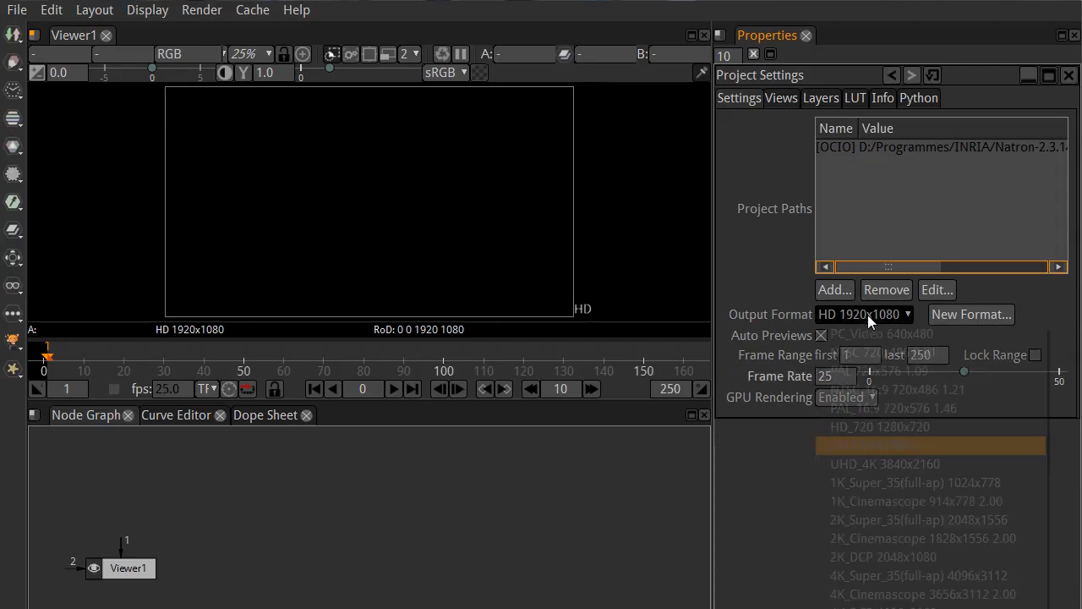
pyautogui.click(878, 427)
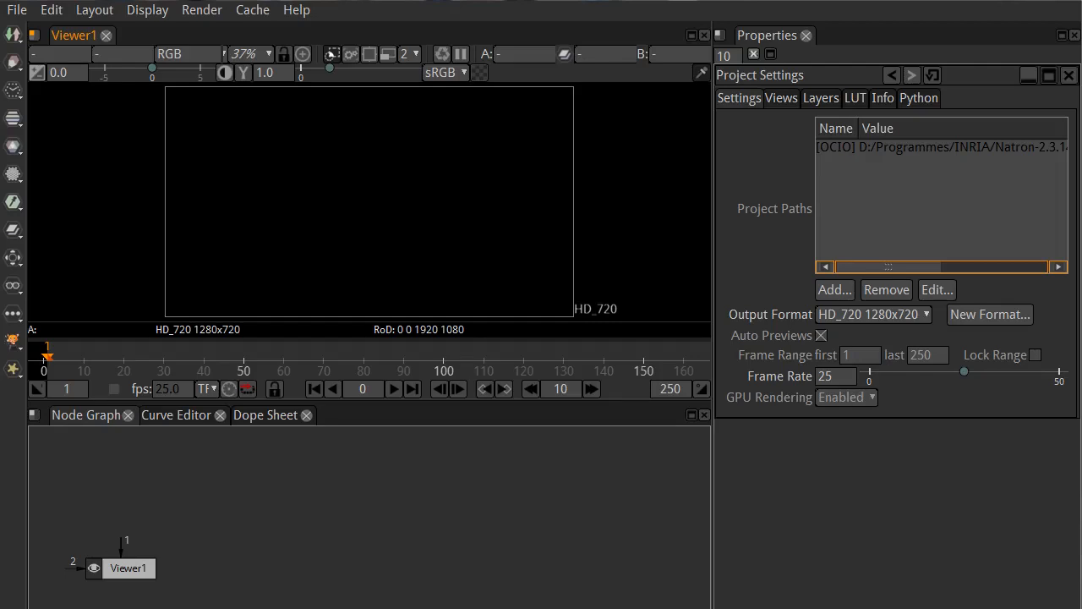
# - Import image.png into the node graph as a Read node, placed above and to the right of Viewer1
pyautogui.moveTo(357, 523); pyautogui.dragTo(240, 486)
pyautogui.moveTo(307, 507); pyautogui.dragTo(371, 509)
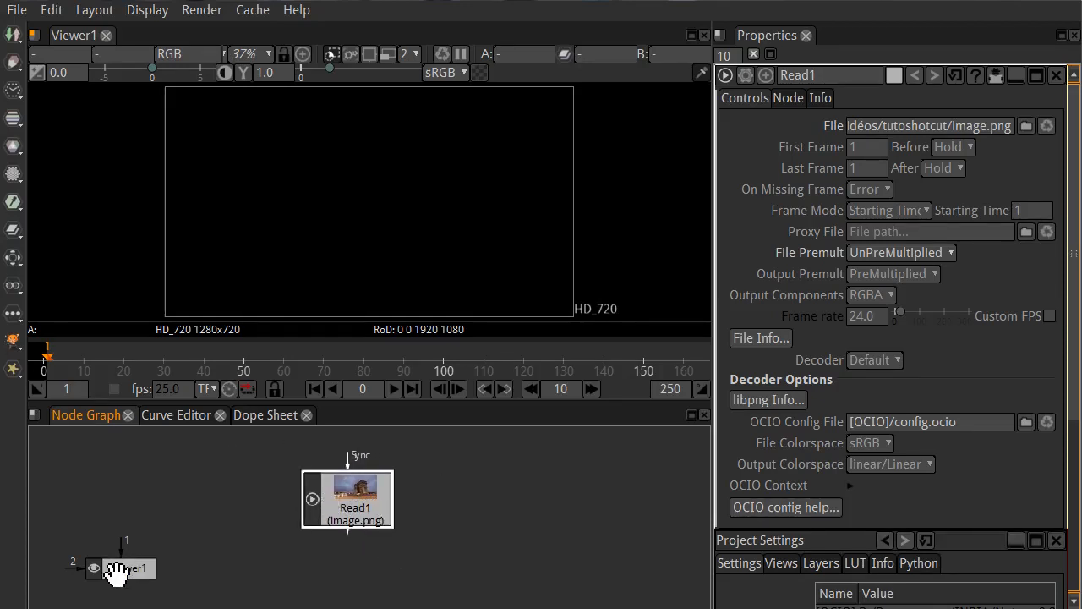
pyautogui.click(115, 573)
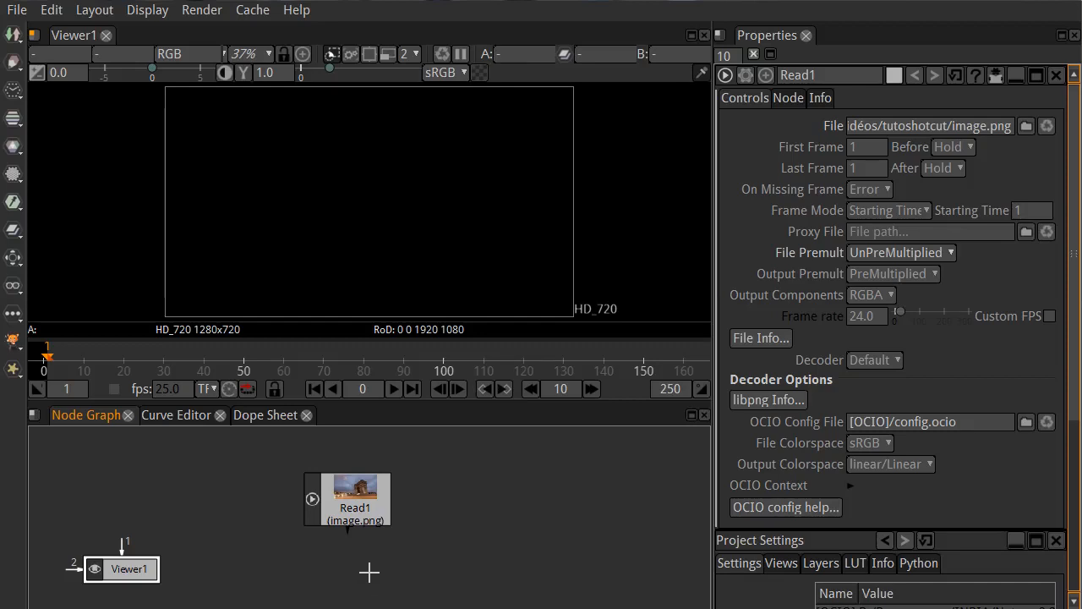
# - Connect the Read1 node to input 1 of Viewer1 and move Read1 closer to the viewer node
pyautogui.click(354, 496)
pyautogui.moveTo(387, 496); pyautogui.dragTo(368, 482)
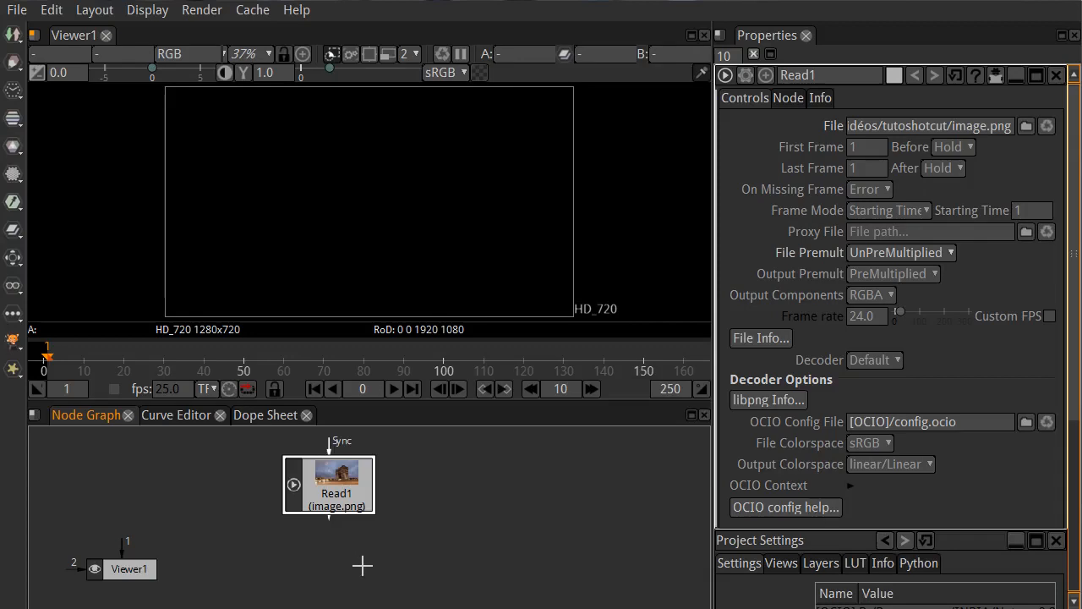
pyautogui.press('1')
pyautogui.moveTo(364, 486); pyautogui.dragTo(319, 490)
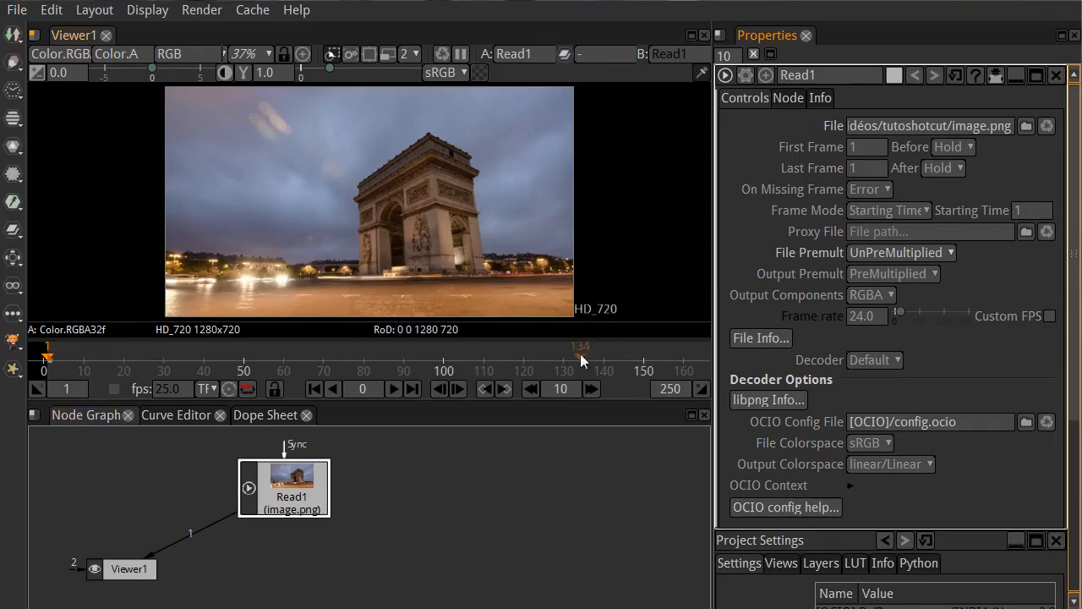
pyautogui.moveTo(282, 513)
pyautogui.mouseDown()
pyautogui.moveTo(314, 483)
pyautogui.moveTo(286, 513)
pyautogui.mouseUp()
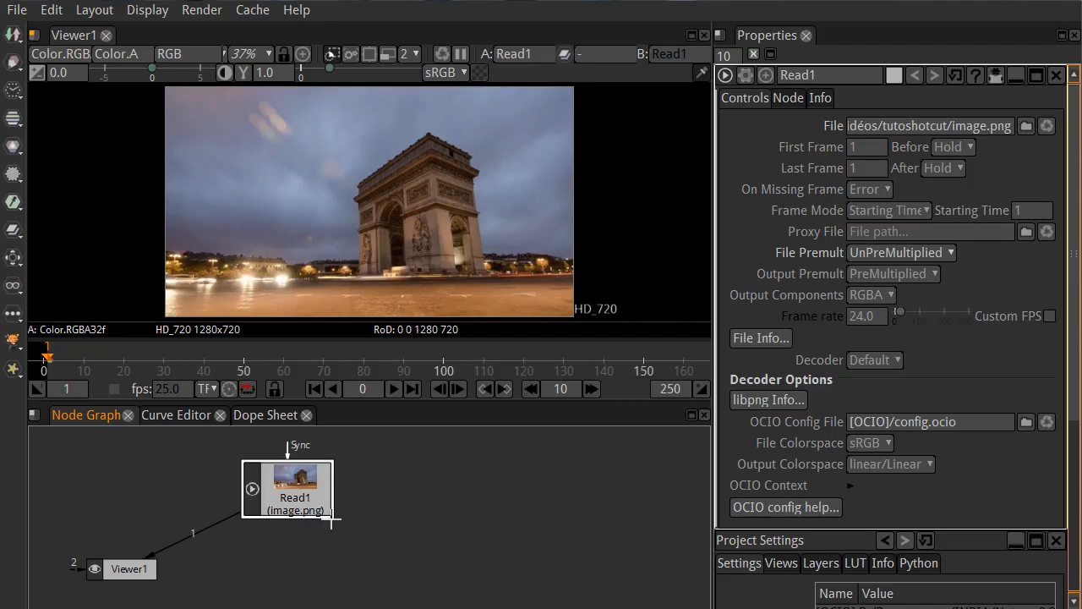
# - Insert a Merge node between Read1 and Viewer1 and line up Read1 above it
pyautogui.press('m')
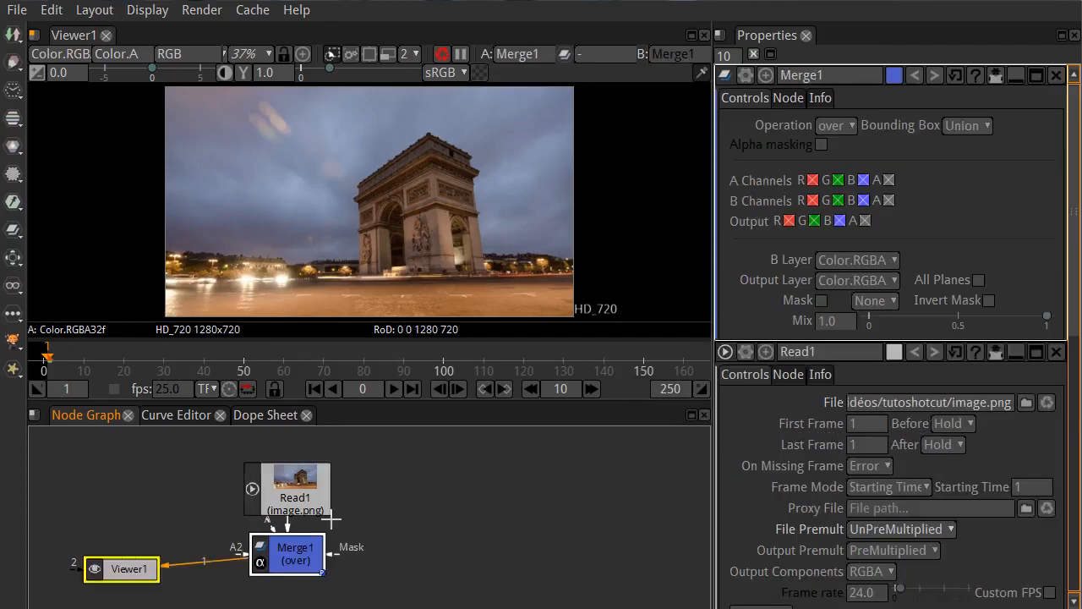
pyautogui.moveTo(287, 577); pyautogui.dragTo(264, 581)
pyautogui.moveTo(312, 499); pyautogui.dragTo(281, 497)
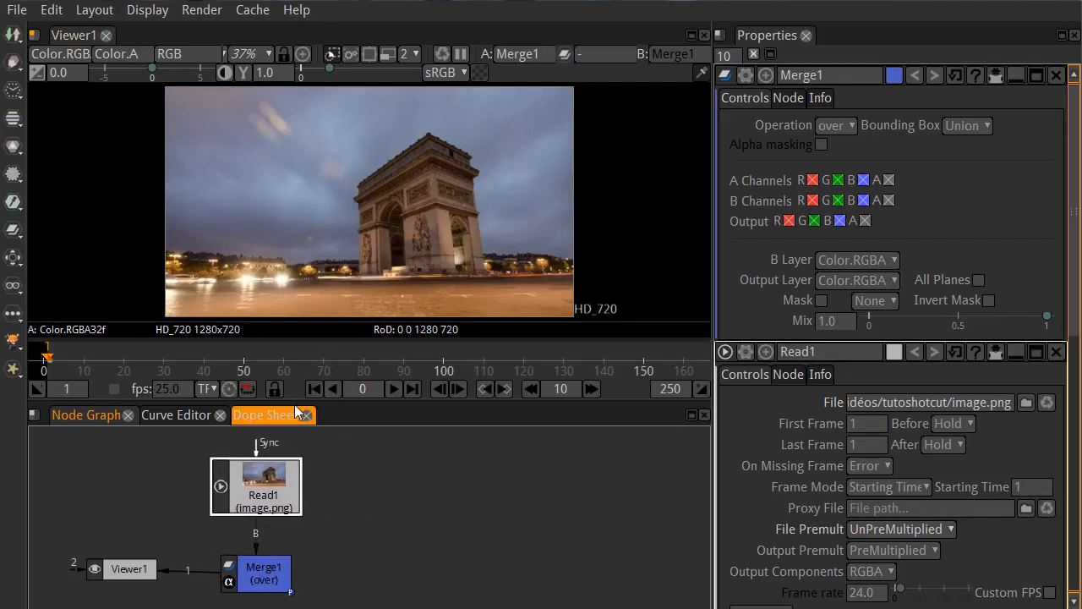
# - Enlarge the node graph area and spread out the Read1, Merge1 and Viewer1 nodes so their connections are clear
pyautogui.moveTo(289, 403); pyautogui.dragTo(289, 353)
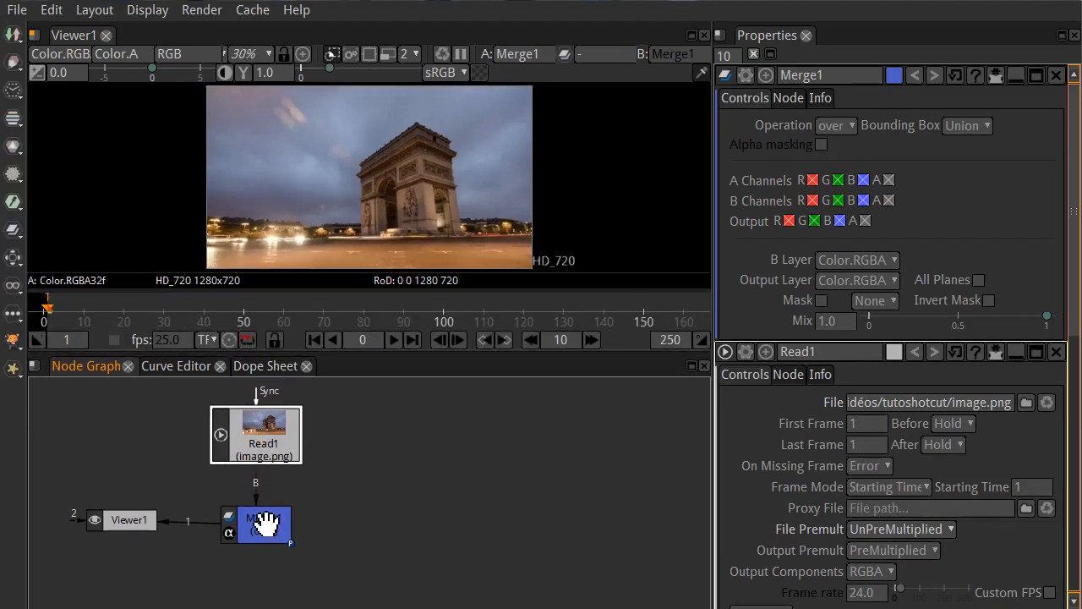
pyautogui.moveTo(266, 520); pyautogui.dragTo(264, 537)
pyautogui.moveTo(260, 435); pyautogui.dragTo(281, 438)
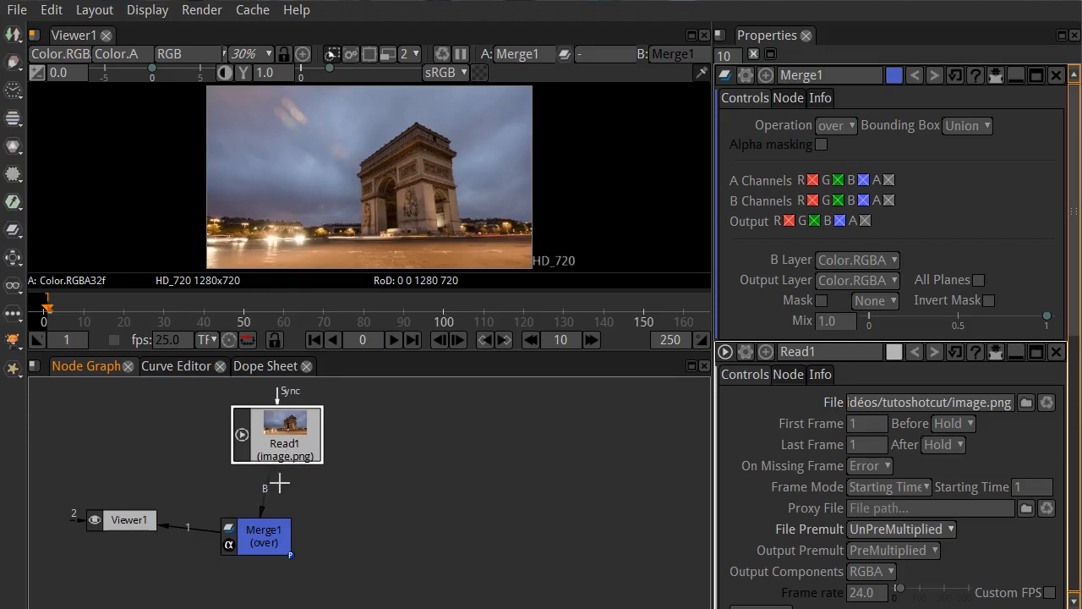
pyautogui.moveTo(123, 518); pyautogui.dragTo(111, 536)
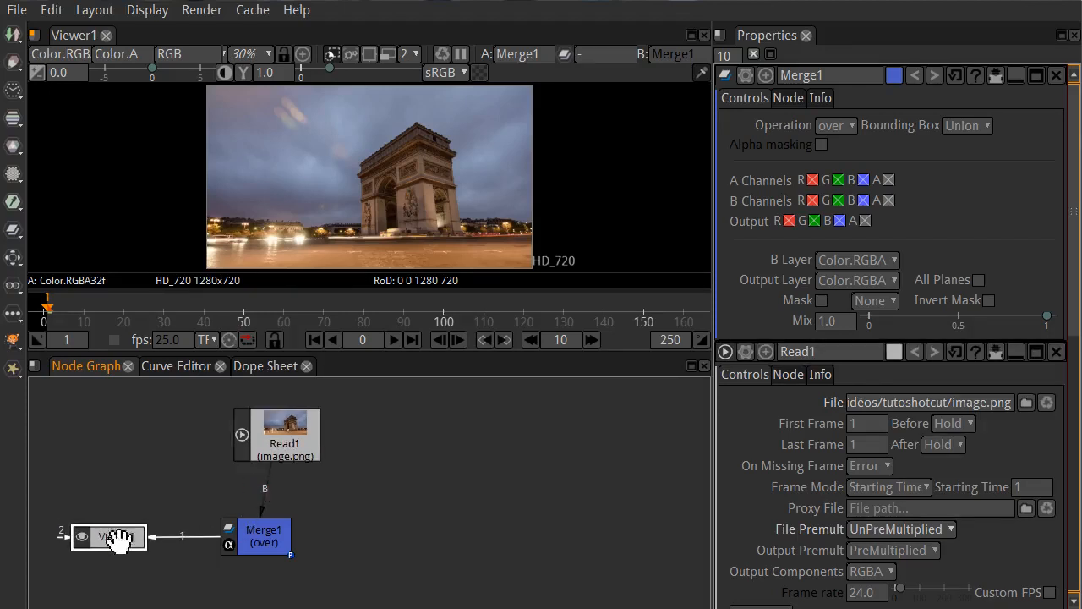
pyautogui.click(266, 536)
pyautogui.moveTo(239, 512); pyautogui.dragTo(398, 506)
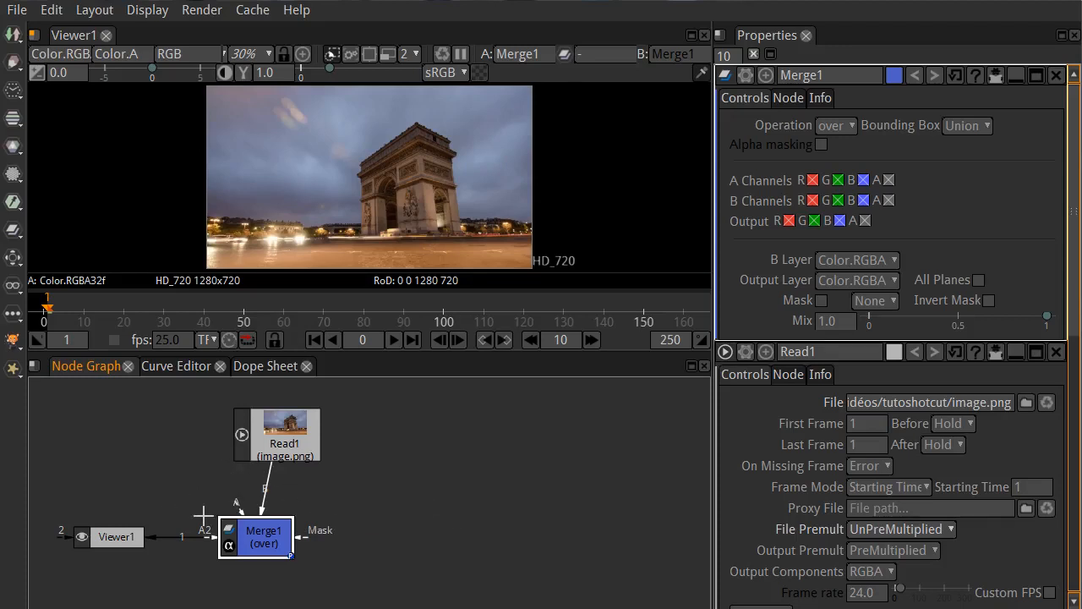
# - Move the node chain to the right side of the graph, with Read1 above Merge1 and Viewer1 beside them
pyautogui.moveTo(109, 541); pyautogui.dragTo(654, 583)
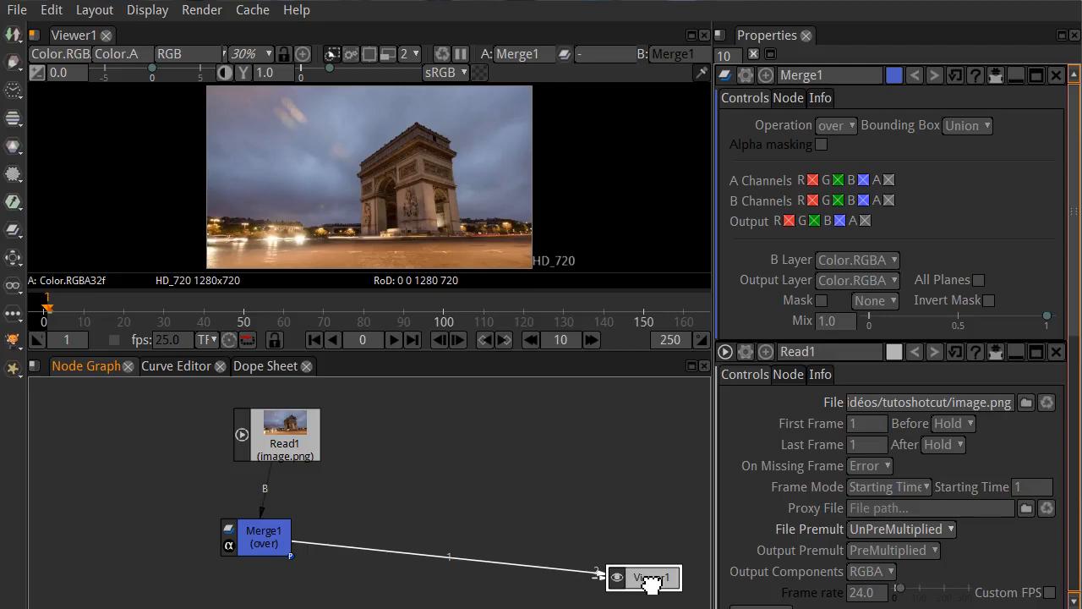
pyautogui.moveTo(269, 543); pyautogui.dragTo(508, 577)
pyautogui.moveTo(286, 433); pyautogui.dragTo(510, 466)
pyautogui.click(518, 578)
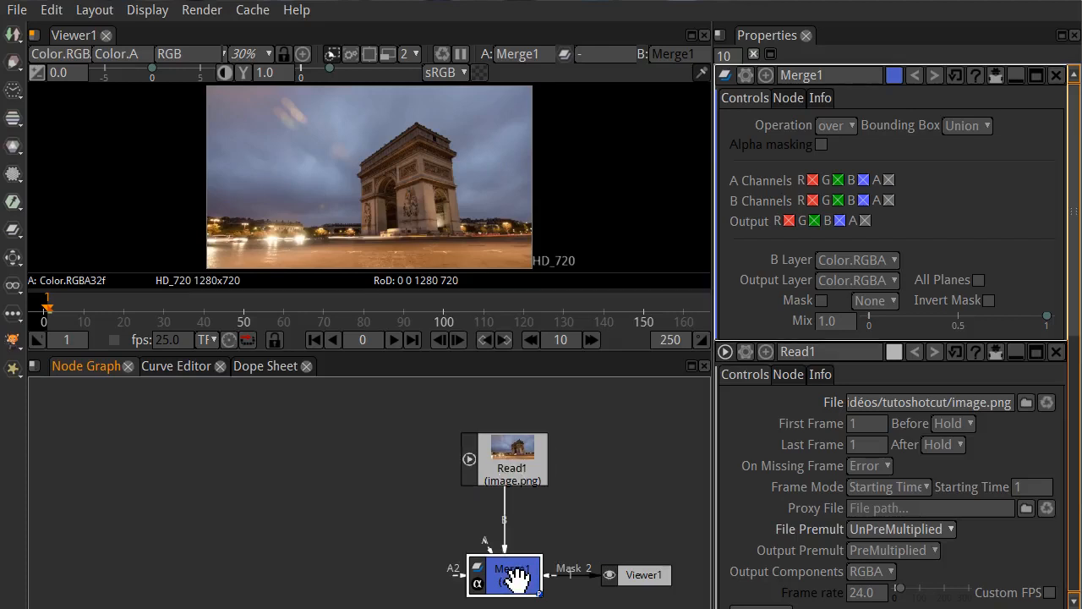
# - Disconnect Viewer1 from Merge1 and place it to the left of Merge1
pyautogui.moveTo(485, 546); pyautogui.dragTo(278, 521)
pyautogui.moveTo(415, 422); pyautogui.dragTo(575, 597)
pyautogui.moveTo(512, 579); pyautogui.dragTo(628, 519)
pyautogui.moveTo(632, 572); pyautogui.dragTo(423, 585)
pyautogui.click(402, 467)
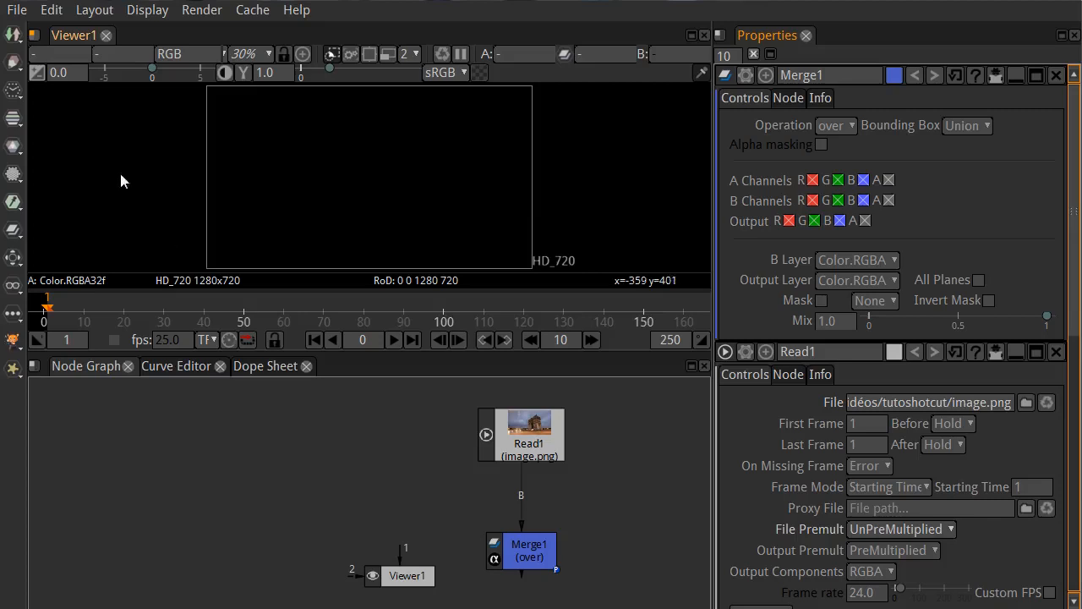
# - Add a Constant node feeding Viewer1 and place it in the upper-left area of the graph
pyautogui.click(14, 38)
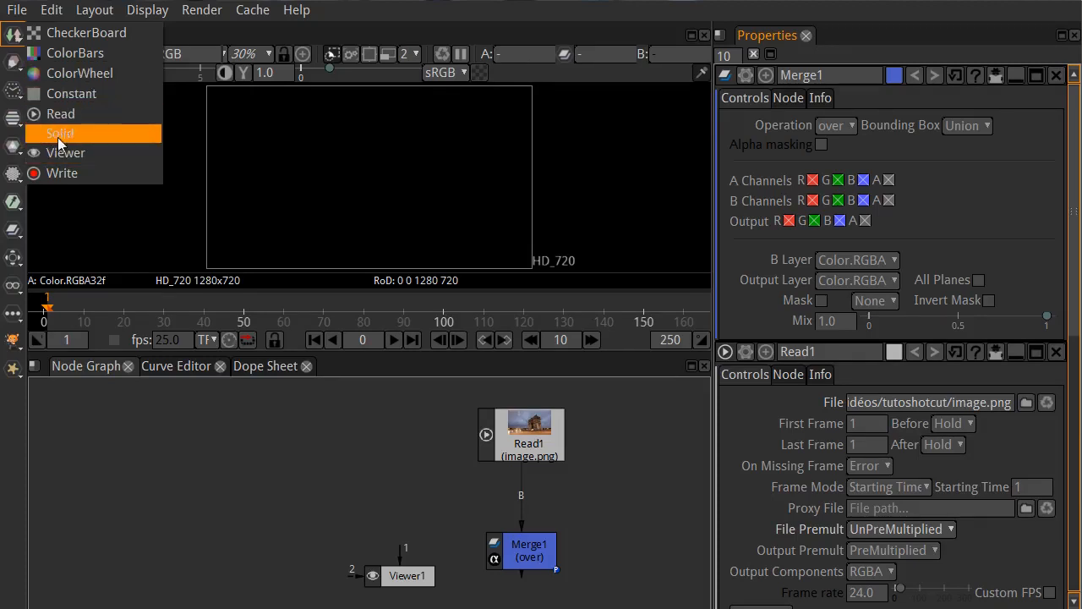
pyautogui.click(77, 92)
pyautogui.moveTo(431, 508); pyautogui.dragTo(165, 450)
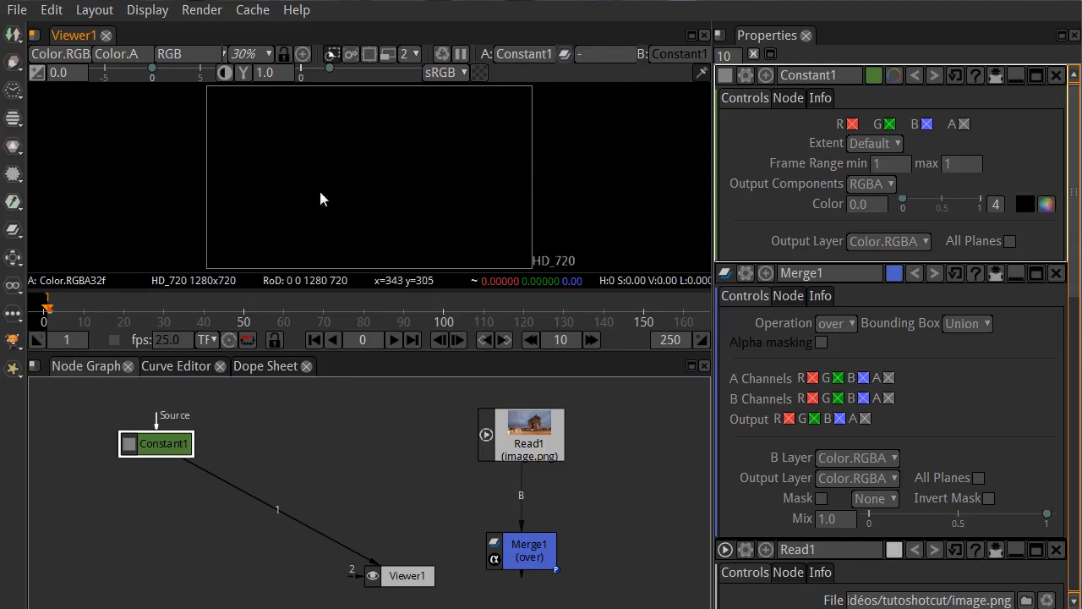
pyautogui.moveTo(172, 453); pyautogui.dragTo(127, 436)
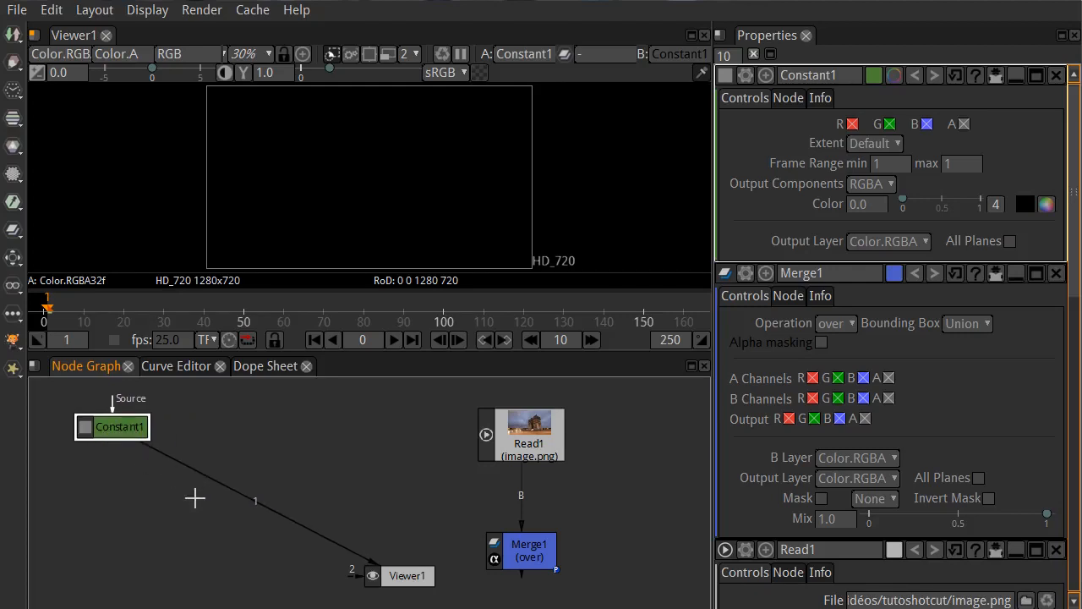
# - Insert a Rectangle node between Constant1 and Viewer1 and align it directly below Constant1
pyautogui.click(18, 39)
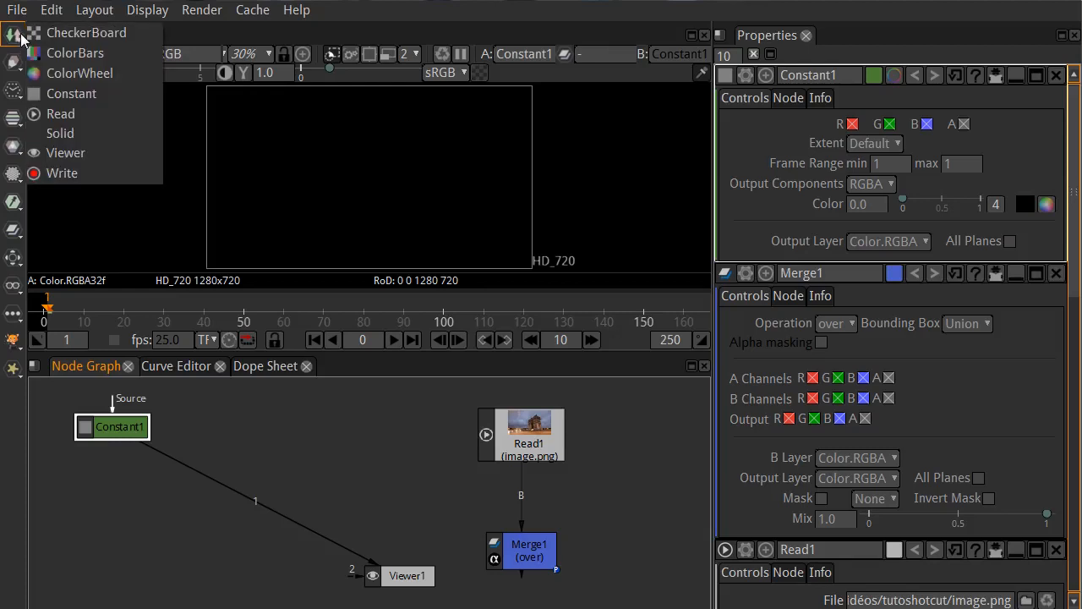
pyautogui.click(13, 65)
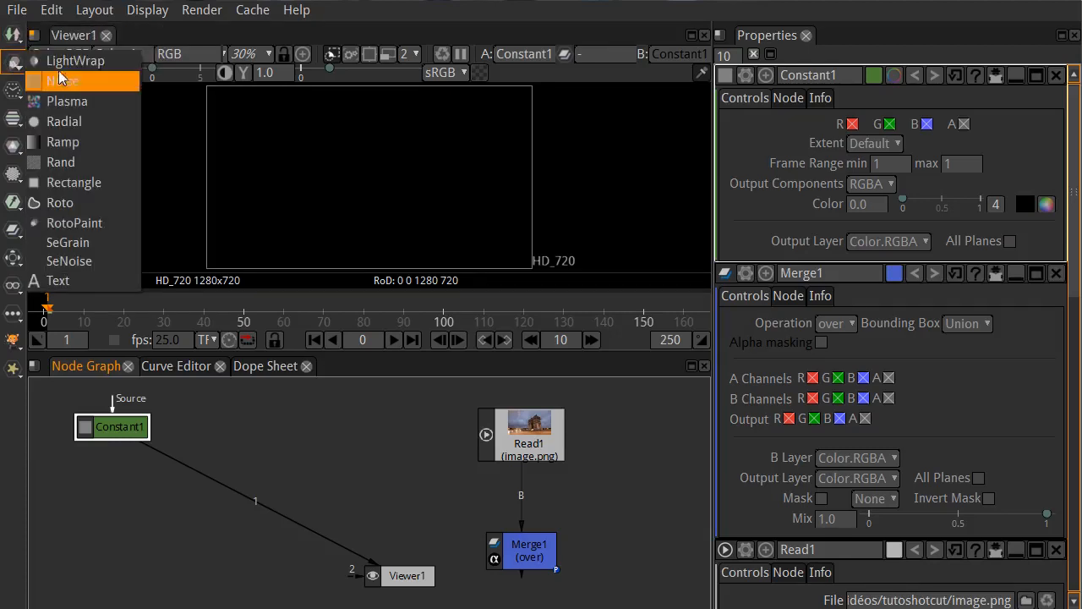
pyautogui.click(66, 185)
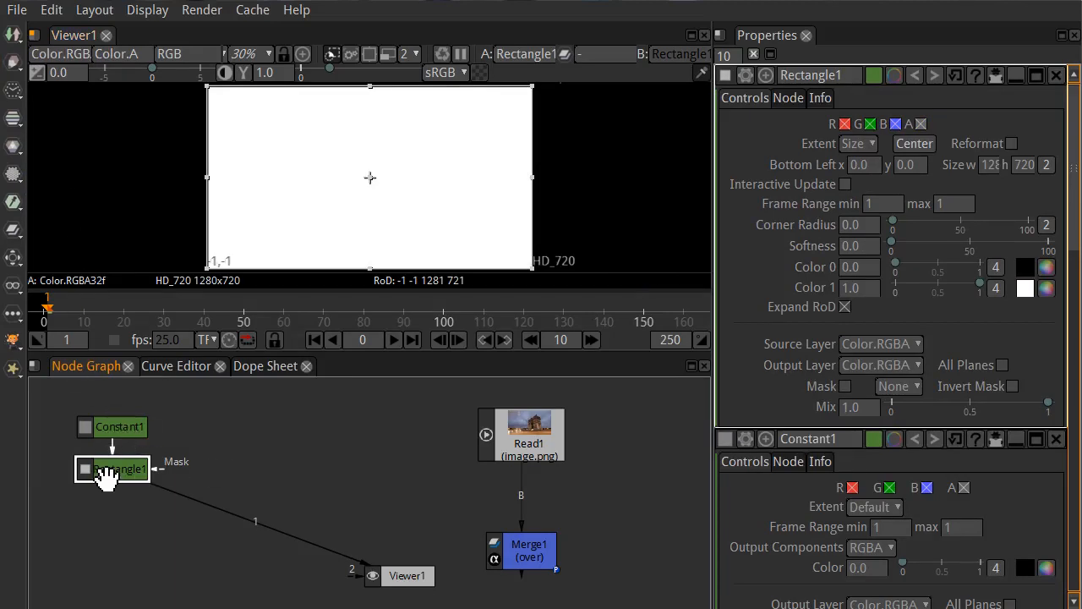
pyautogui.moveTo(112, 470); pyautogui.dragTo(188, 475)
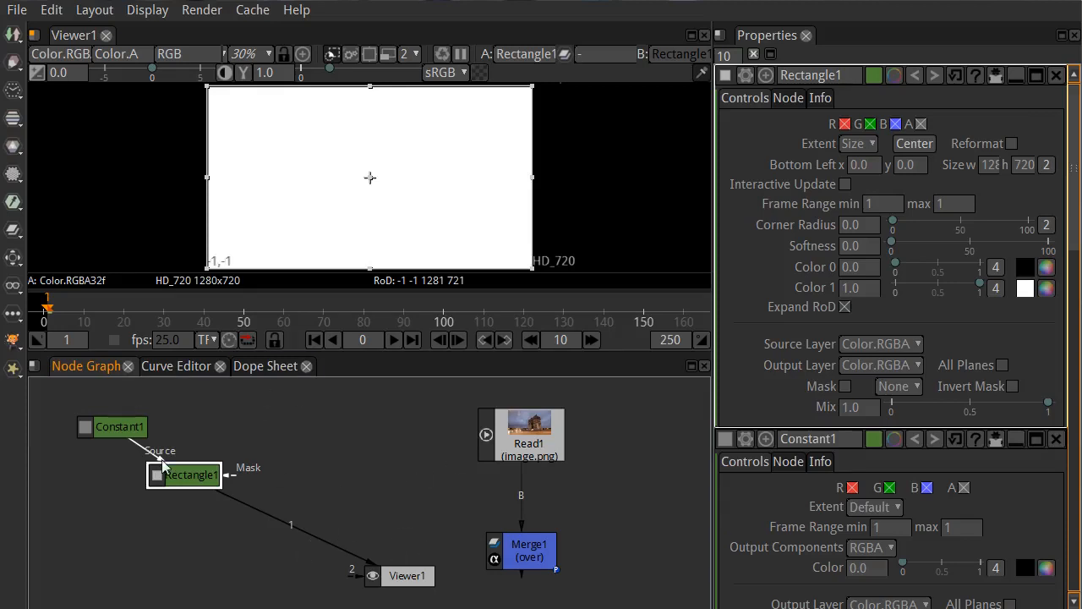
pyautogui.moveTo(216, 482); pyautogui.dragTo(117, 476)
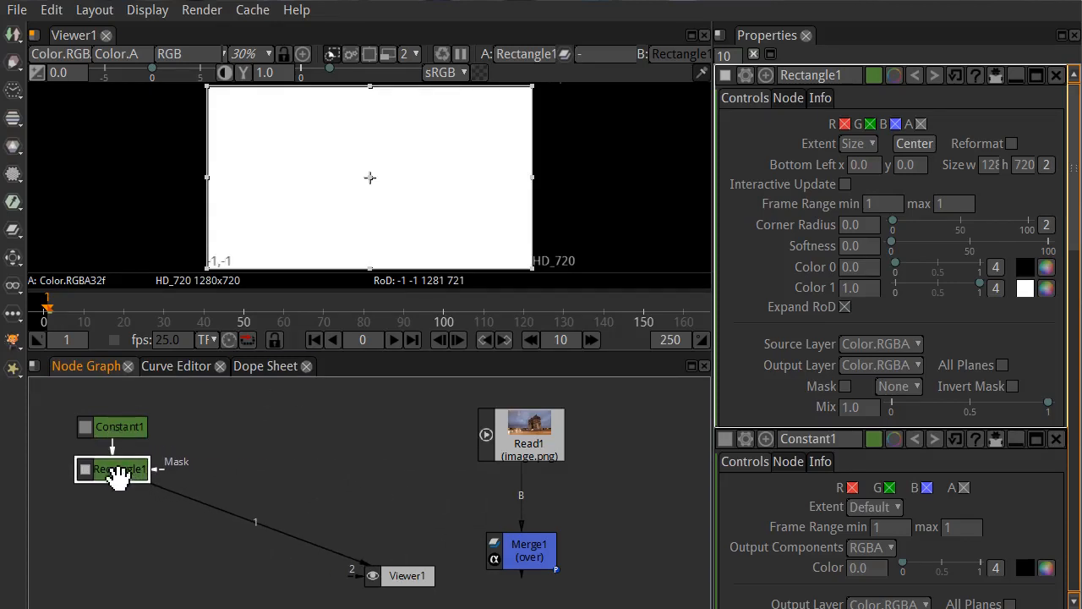
# - Move Constant1 and Rectangle1 together slightly to the right in the node graph, and select Rectangle1
pyautogui.moveTo(59, 410); pyautogui.dragTo(224, 466)
pyautogui.click(315, 454)
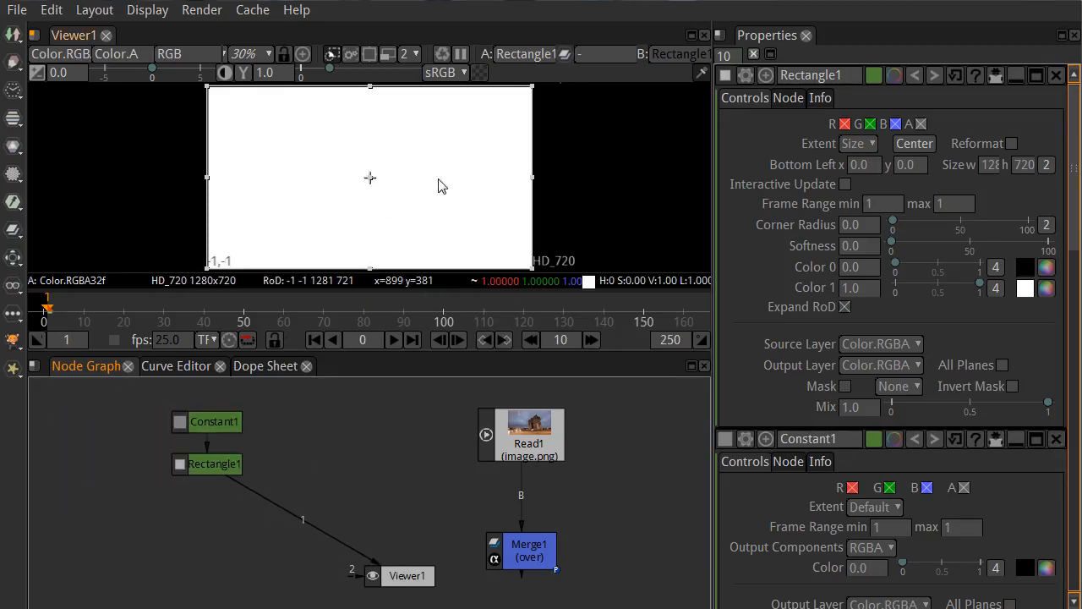
pyautogui.click(214, 466)
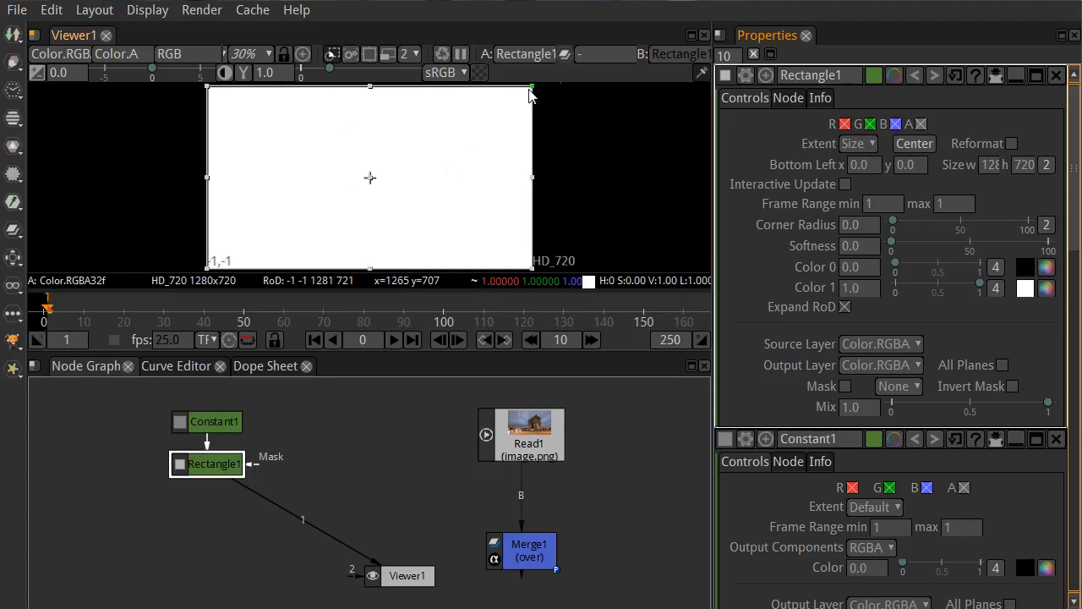
# - Reshape Rectangle1 into a thin, full-width horizontal bar about 14 px high, with its bottom edge at about y 383
pyautogui.scroll(-1, 582, 203)
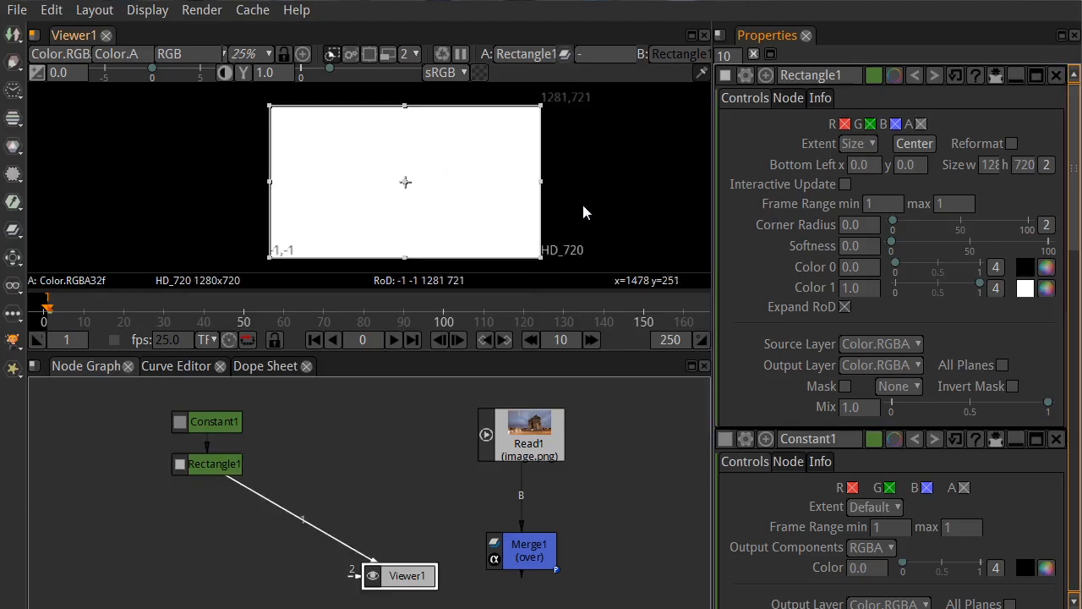
pyautogui.scroll(1, 572, 148)
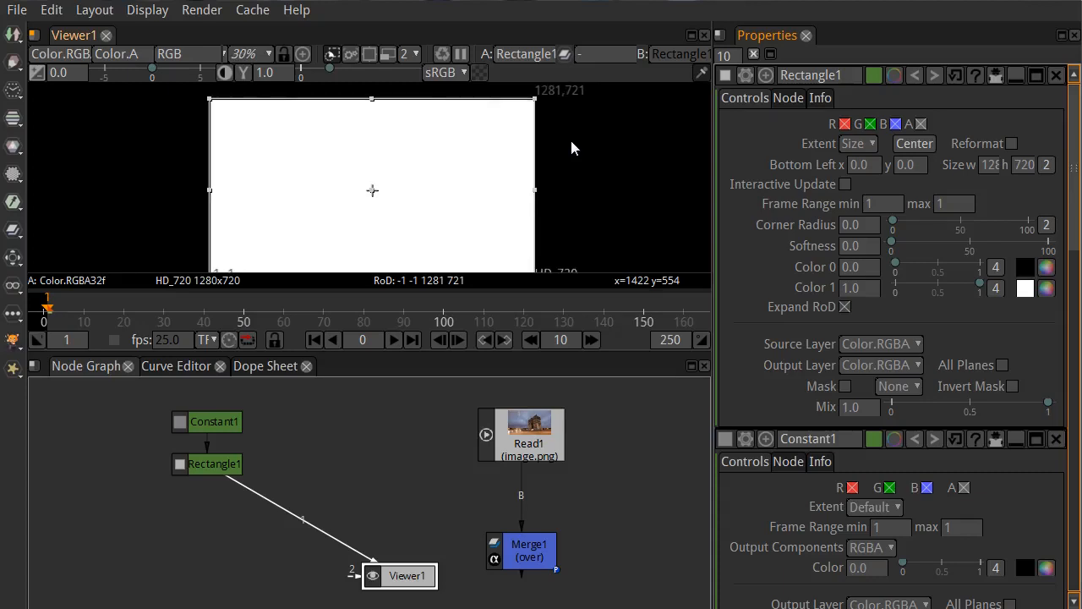
pyautogui.moveTo(536, 99); pyautogui.dragTo(542, 176)
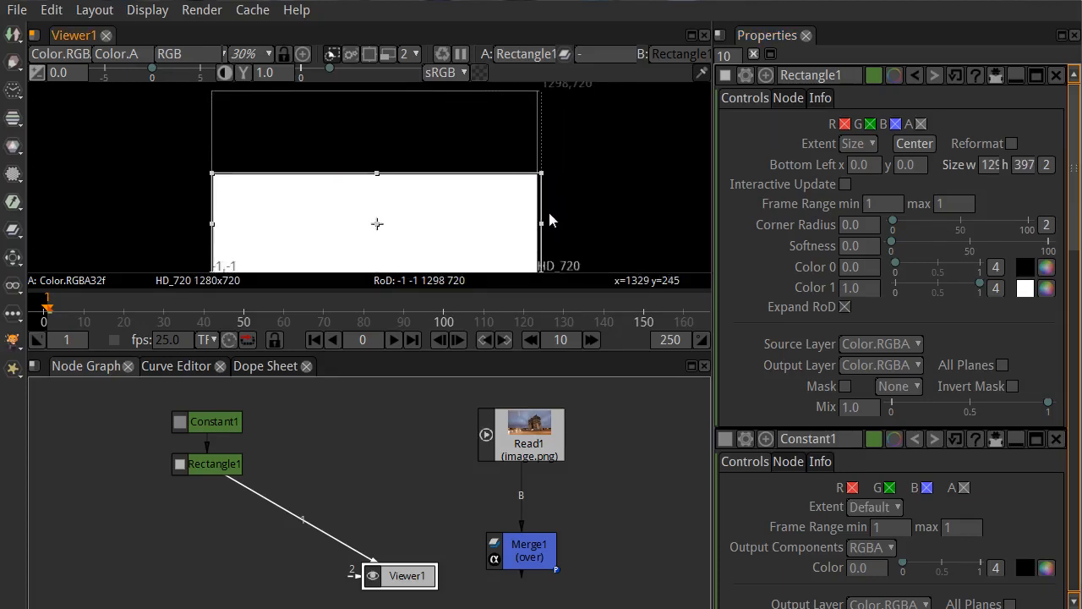
pyautogui.moveTo(543, 265); pyautogui.dragTo(538, 175)
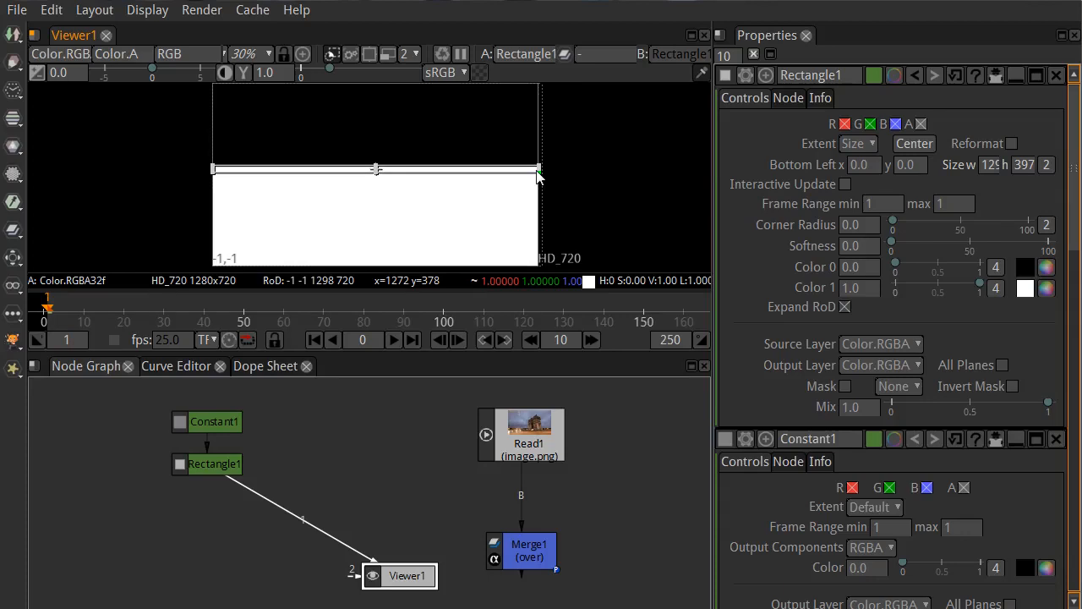
pyautogui.scroll(3, 515, 174)
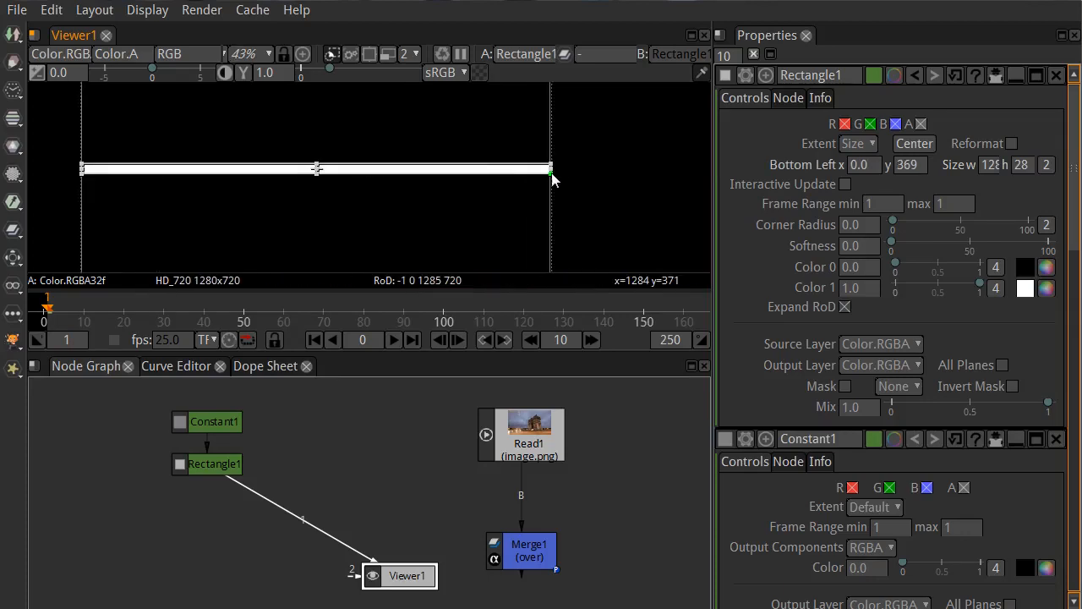
pyautogui.moveTo(551, 178); pyautogui.dragTo(550, 169)
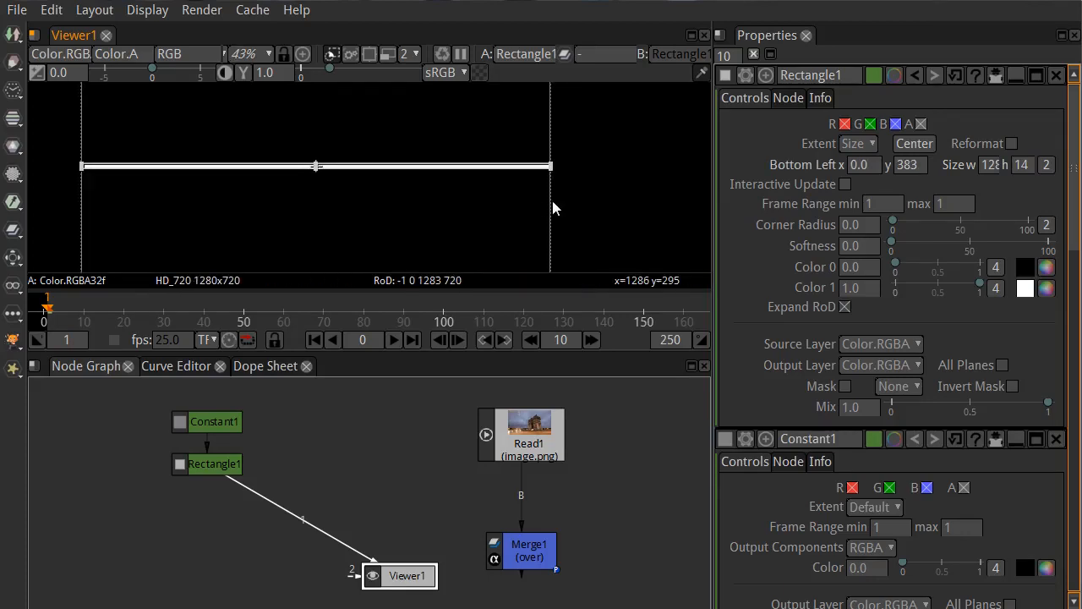
pyautogui.scroll(-3, 547, 195)
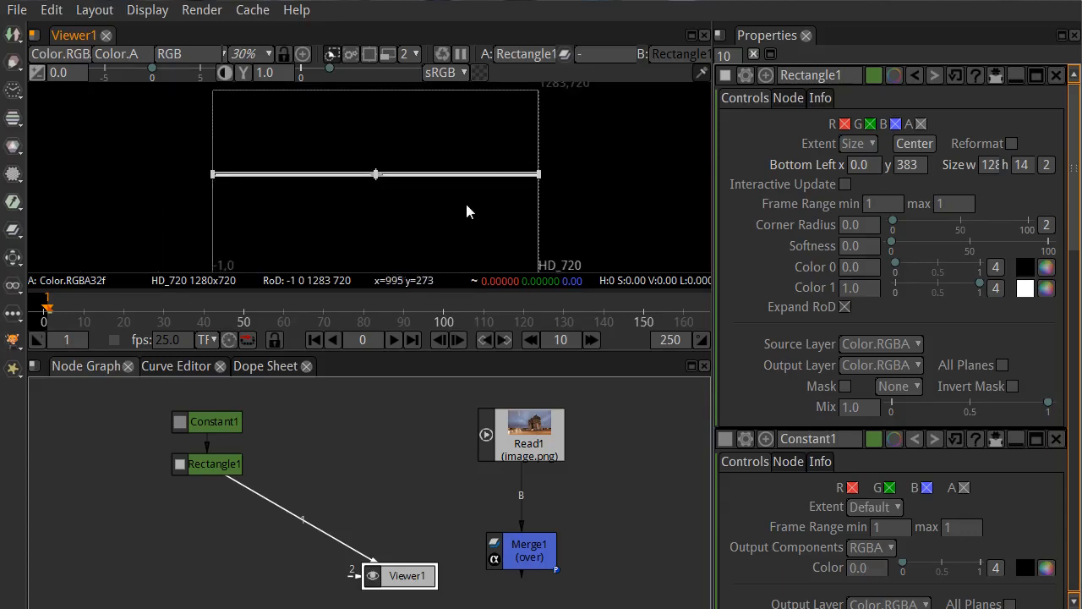
pyautogui.moveTo(450, 194); pyautogui.dragTo(450, 190)
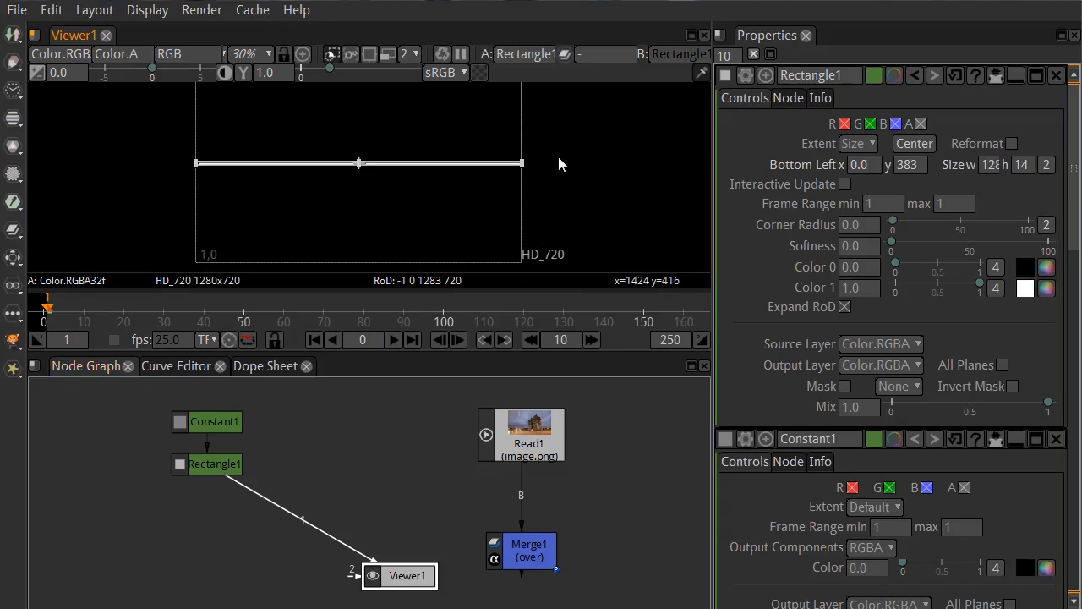
# - Connect Merge1's A input to Rectangle1 and show Merge1 in Viewer1
pyautogui.click(525, 546)
pyautogui.moveTo(507, 524); pyautogui.dragTo(466, 529)
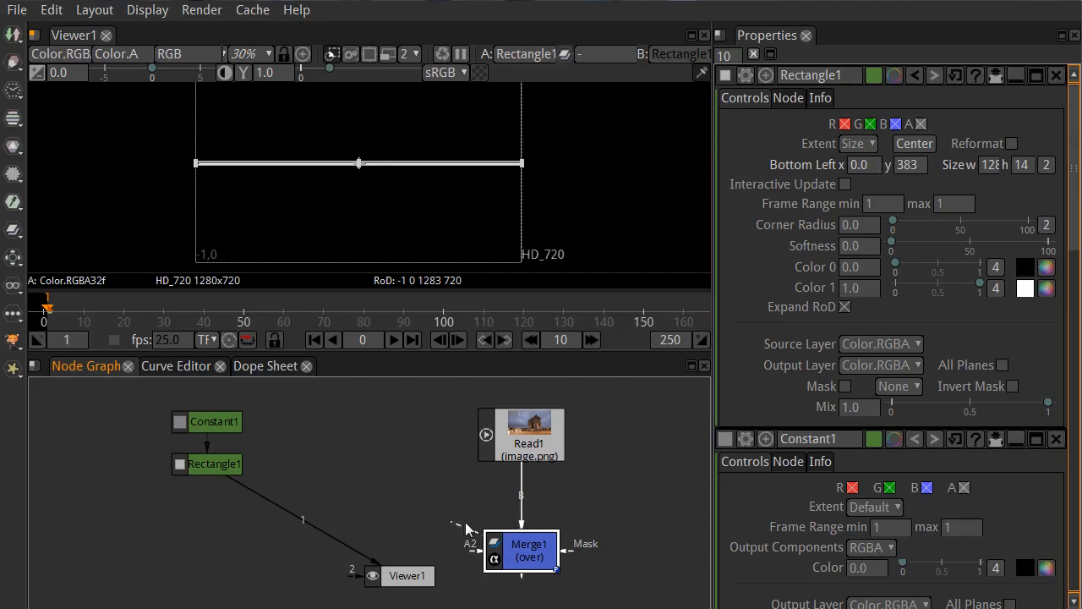
pyautogui.moveTo(219, 482); pyautogui.dragTo(212, 466)
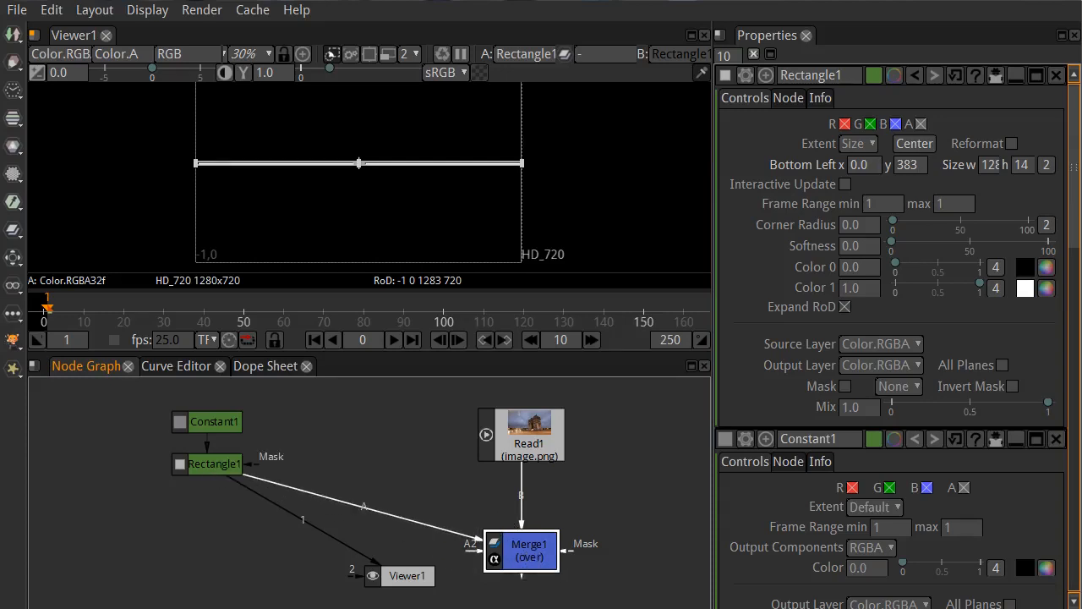
pyautogui.press('1')
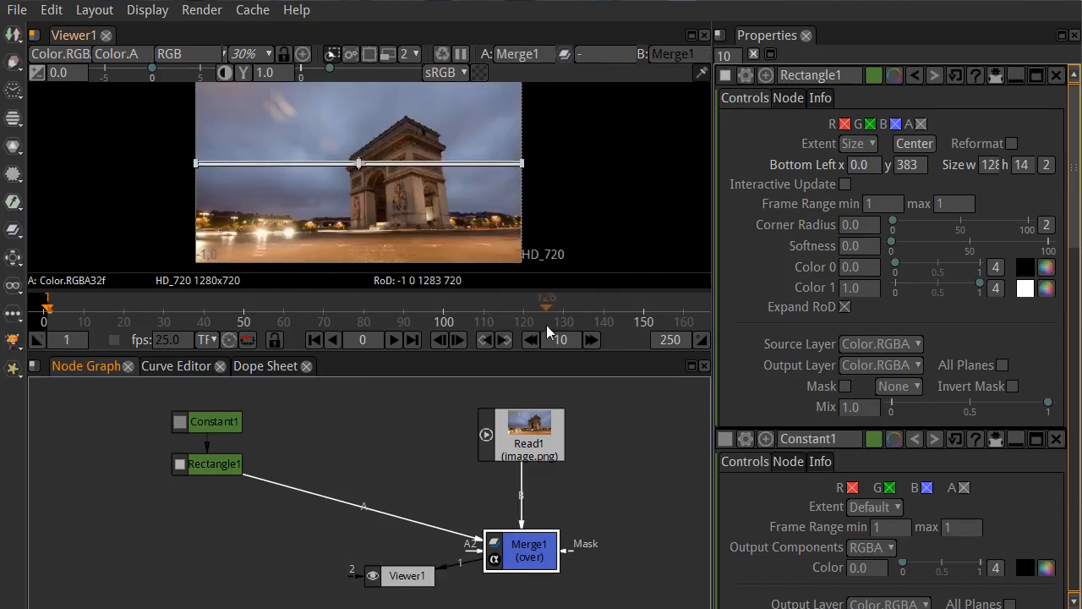
pyautogui.click(632, 454)
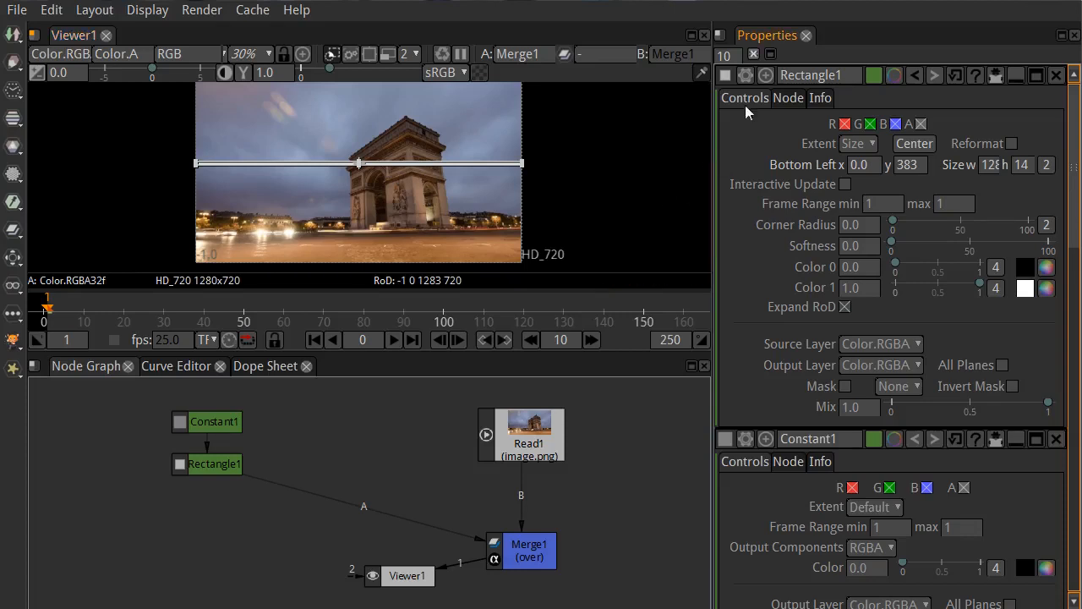
# - Close all open node settings, then detach Merge1's A input and move Constant1 and Rectangle1 further left in the graph
pyautogui.click(753, 55)
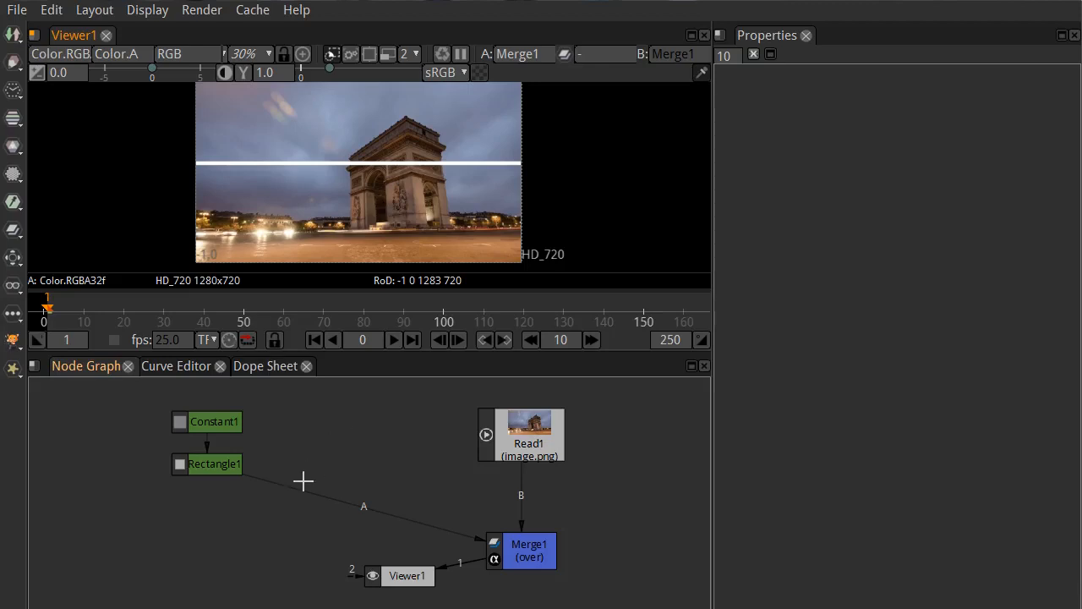
pyautogui.moveTo(304, 488); pyautogui.dragTo(255, 523)
pyautogui.moveTo(155, 399); pyautogui.dragTo(158, 466)
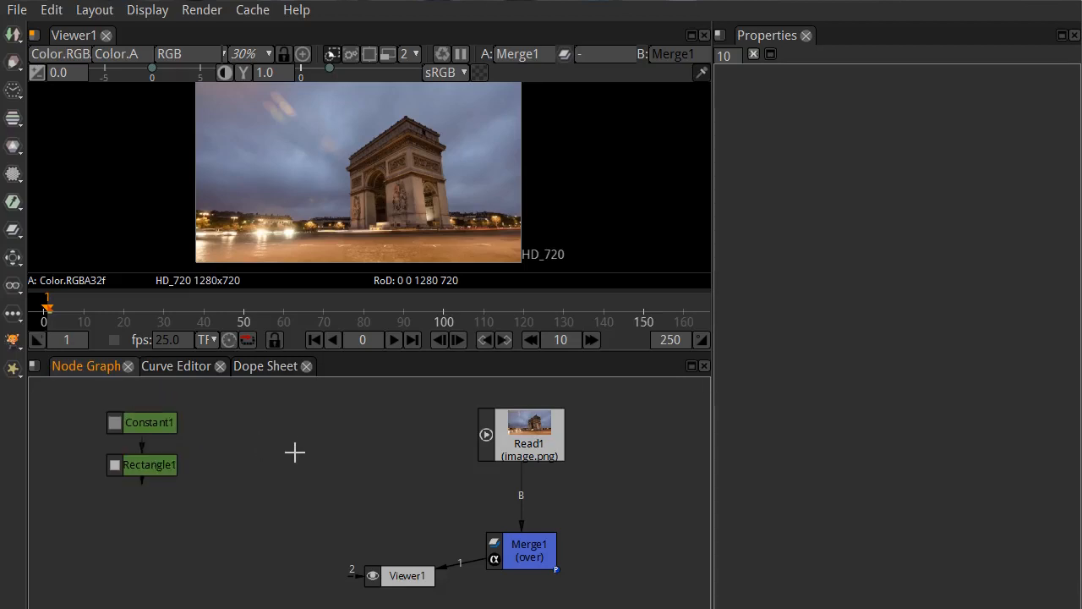
# - Add an IDistort node and place it in the empty graph area between Rectangle1 and Merge1
pyautogui.press('Tab')
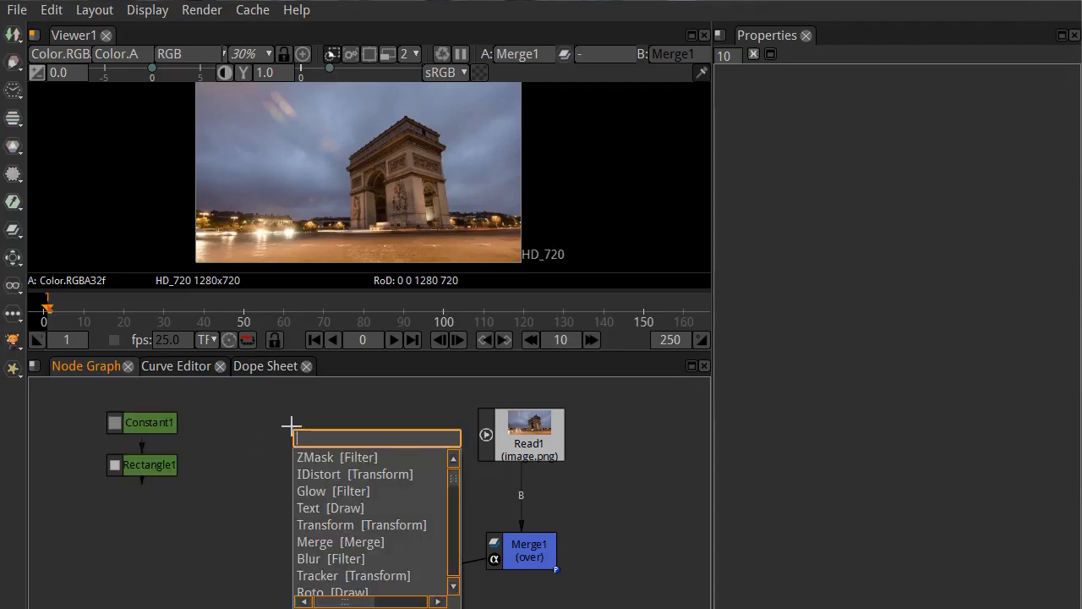
pyautogui.write('idi')
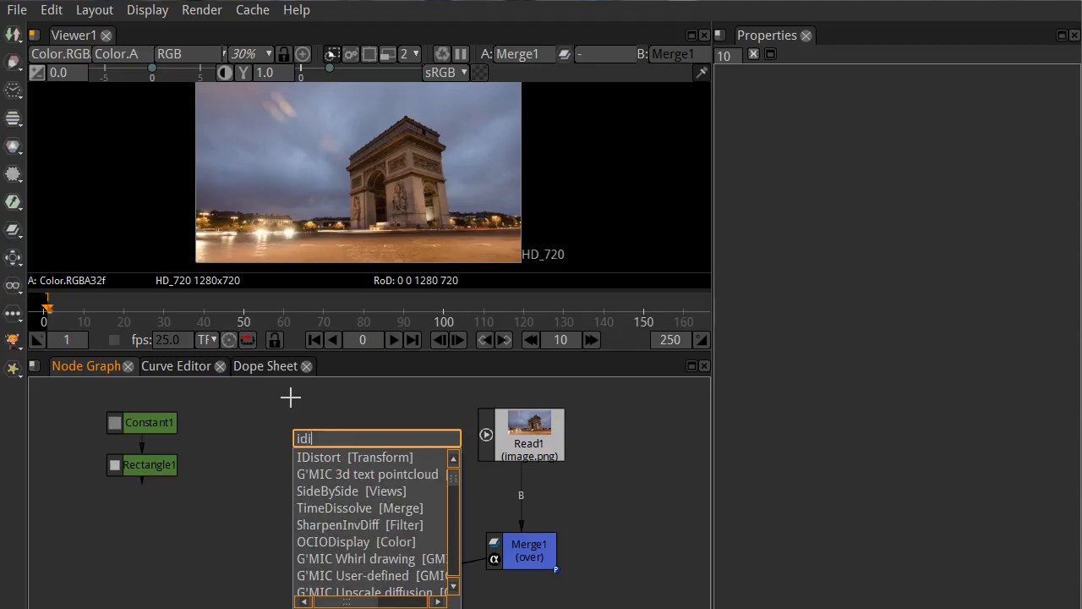
pyautogui.click(350, 457)
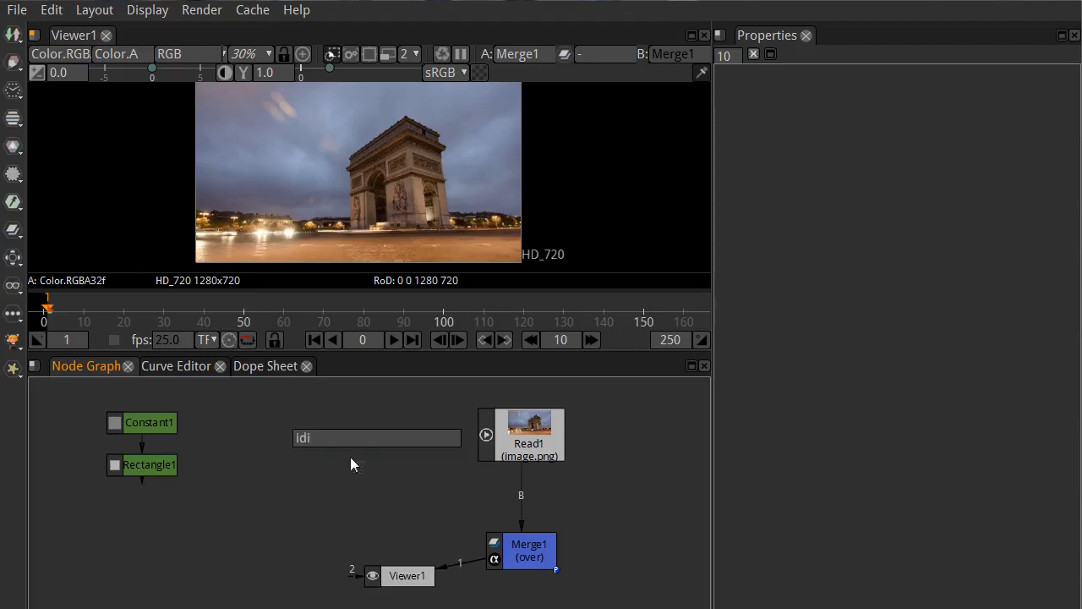
pyautogui.moveTo(379, 474); pyautogui.dragTo(290, 492)
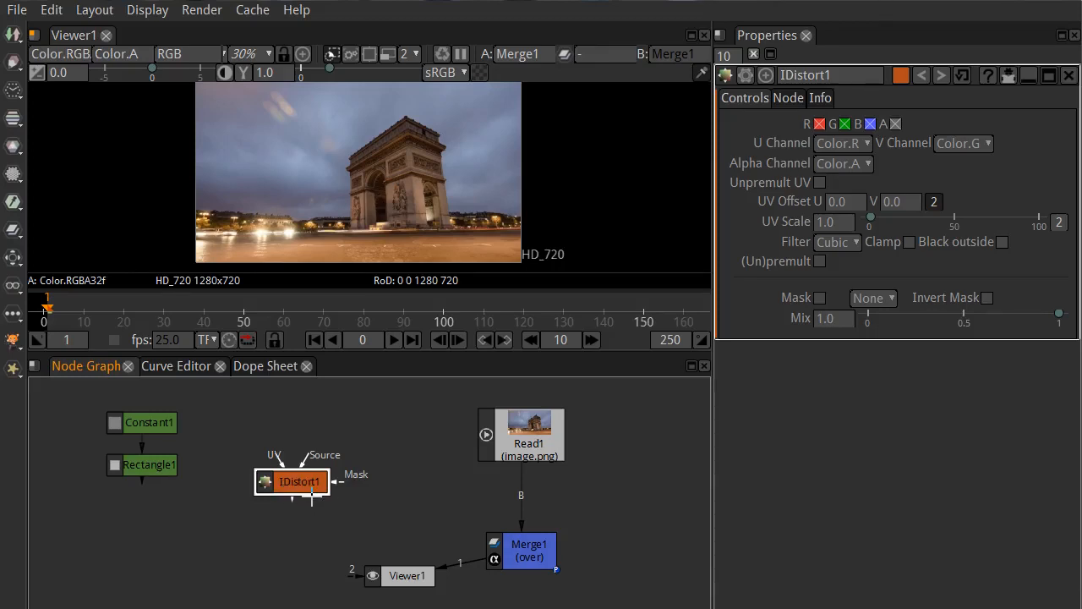
pyautogui.moveTo(306, 460); pyautogui.dragTo(353, 422)
pyautogui.moveTo(278, 456)
pyautogui.mouseDown()
pyautogui.moveTo(246, 415)
pyautogui.moveTo(284, 465)
pyautogui.mouseUp()
pyautogui.moveTo(274, 455); pyautogui.dragTo(236, 418)
pyautogui.moveTo(276, 455); pyautogui.dragTo(244, 416)
pyautogui.moveTo(277, 455); pyautogui.dragTo(246, 423)
pyautogui.moveTo(314, 459); pyautogui.dragTo(337, 436)
pyautogui.moveTo(292, 507); pyautogui.dragTo(293, 555)
# - Connect IDistort1's Source input to Rectangle1 and place IDistort1 directly below it
pyautogui.moveTo(311, 459); pyautogui.dragTo(163, 474)
pyautogui.moveTo(287, 489)
pyautogui.mouseDown()
pyautogui.moveTo(224, 548)
pyautogui.moveTo(184, 541)
pyautogui.moveTo(234, 536)
pyautogui.moveTo(276, 480)
pyautogui.mouseUp()
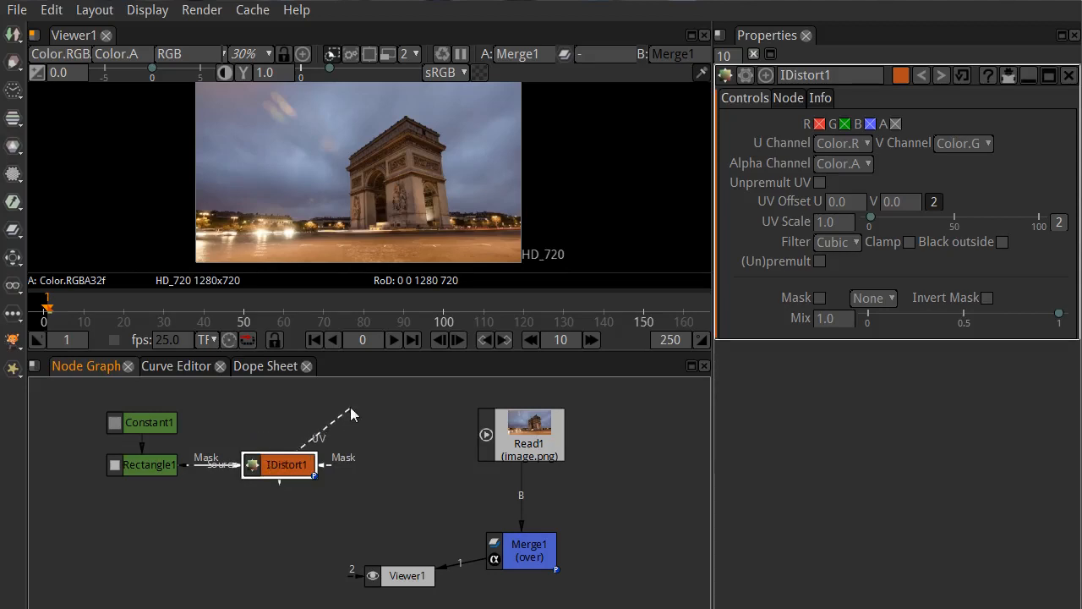
pyautogui.moveTo(319, 472); pyautogui.dragTo(145, 541)
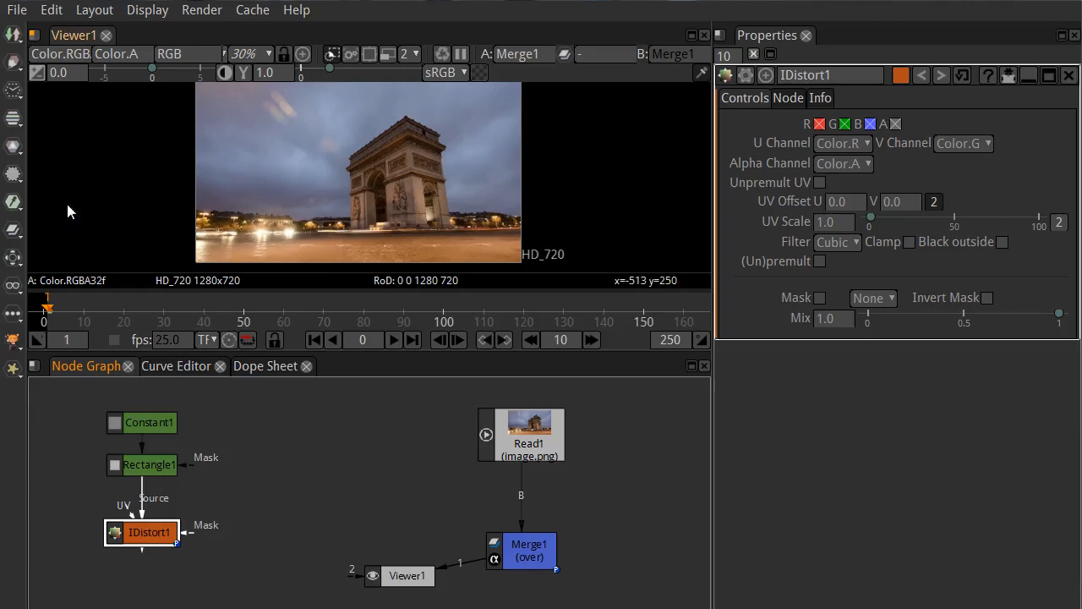
pyautogui.click(14, 62)
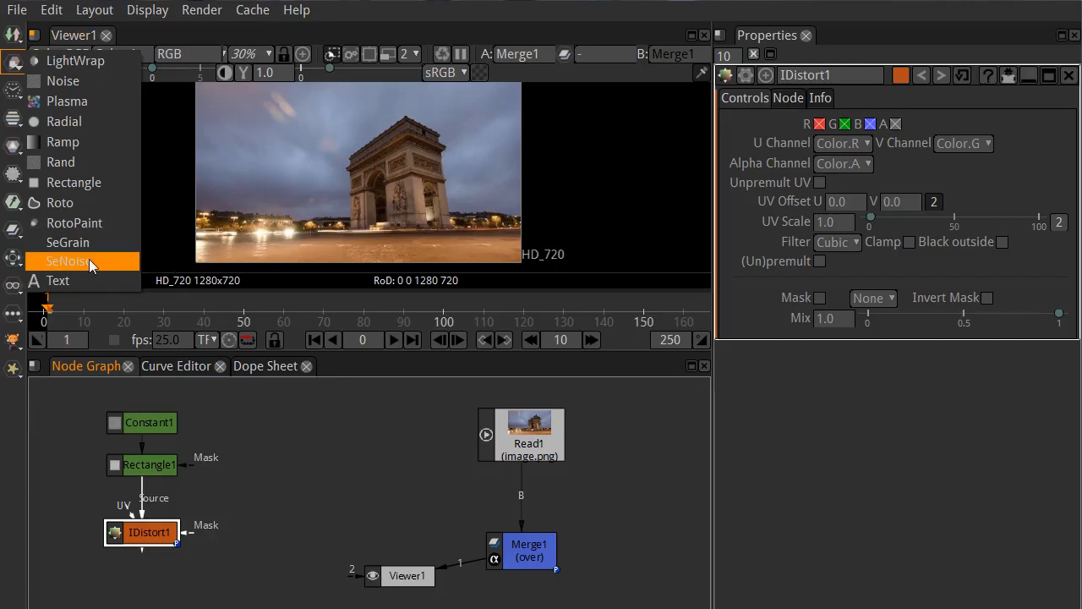
pyautogui.click(102, 87)
pyautogui.moveTo(183, 566); pyautogui.dragTo(362, 476)
pyautogui.moveTo(297, 508); pyautogui.dragTo(351, 472)
pyautogui.press('1')
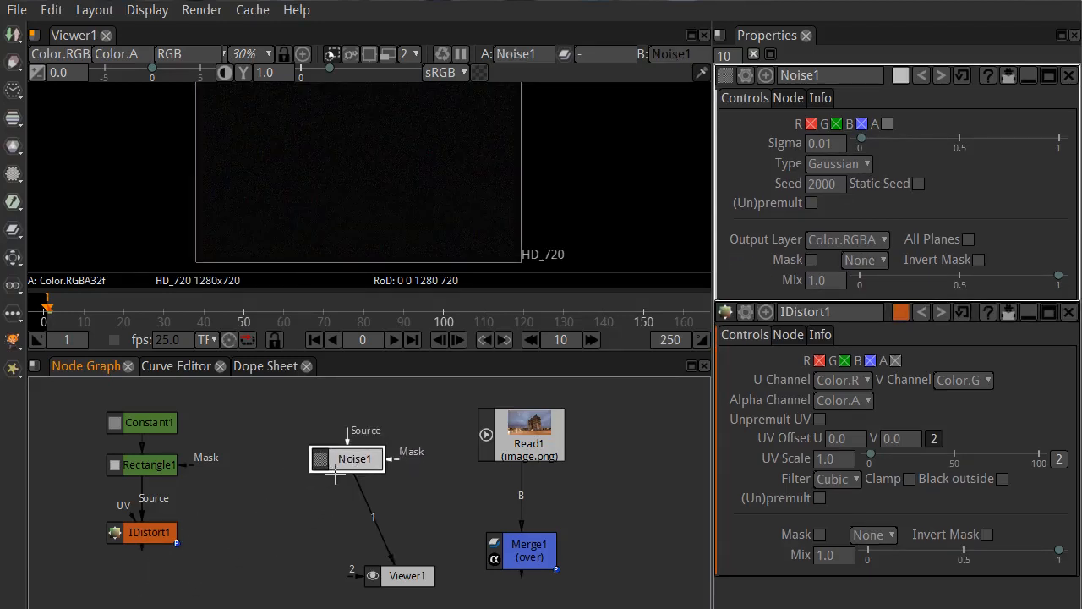
pyautogui.click(325, 153)
pyautogui.scroll(5, 313, 192)
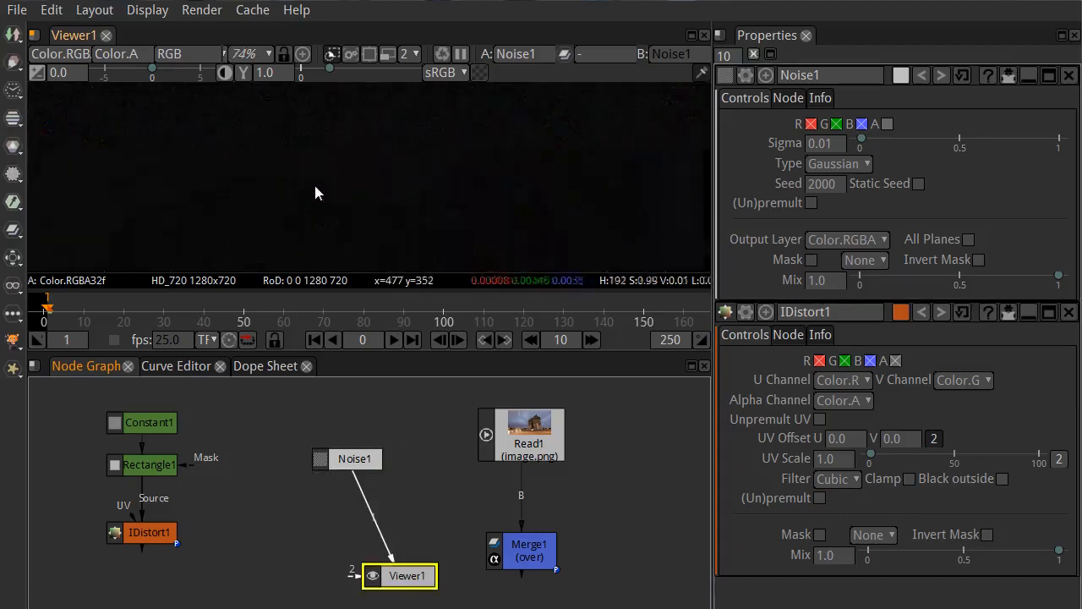
pyautogui.scroll(14, 333, 196)
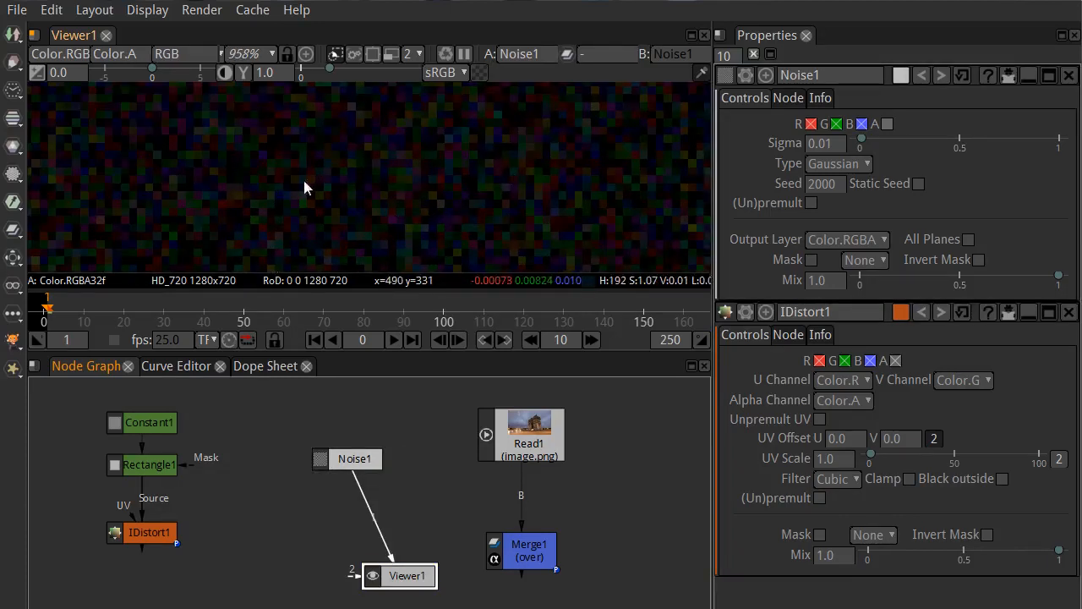
pyautogui.scroll(-15, 277, 258)
pyautogui.press('f')
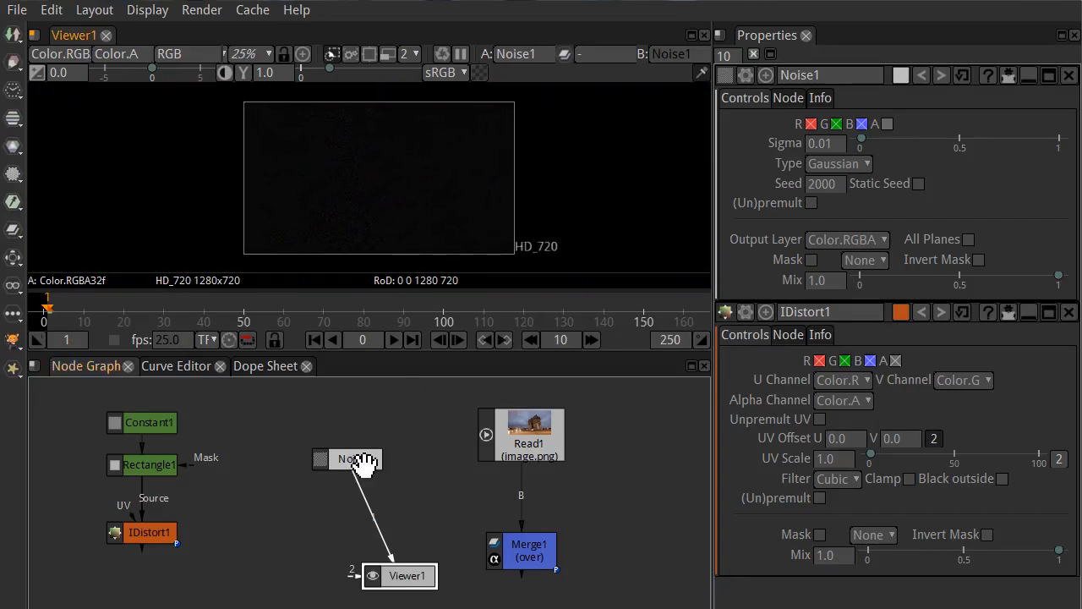
pyautogui.moveTo(362, 460); pyautogui.dragTo(359, 431)
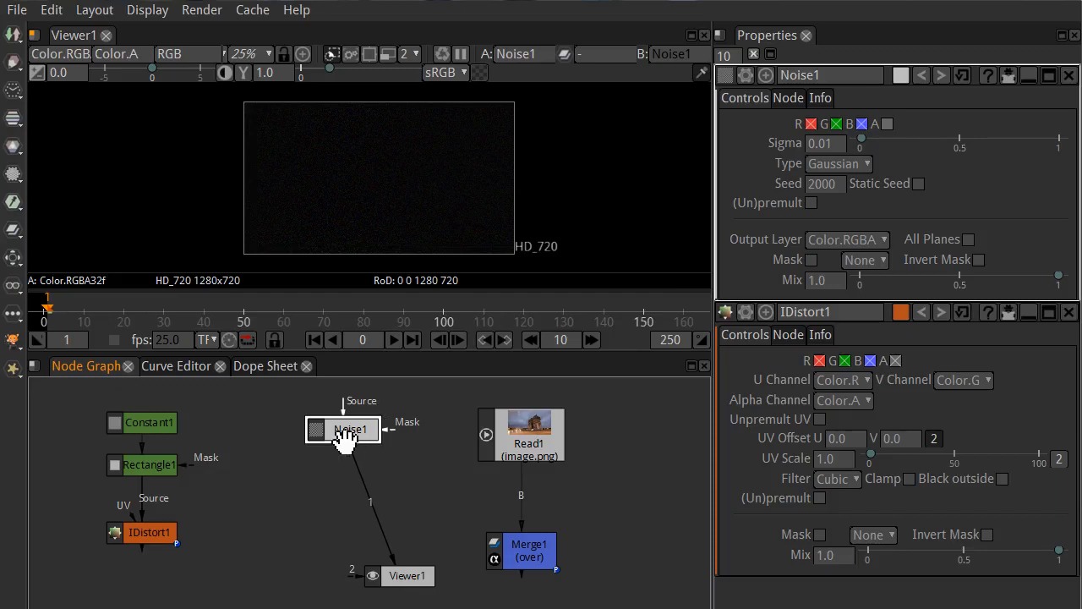
pyautogui.press('Delete')
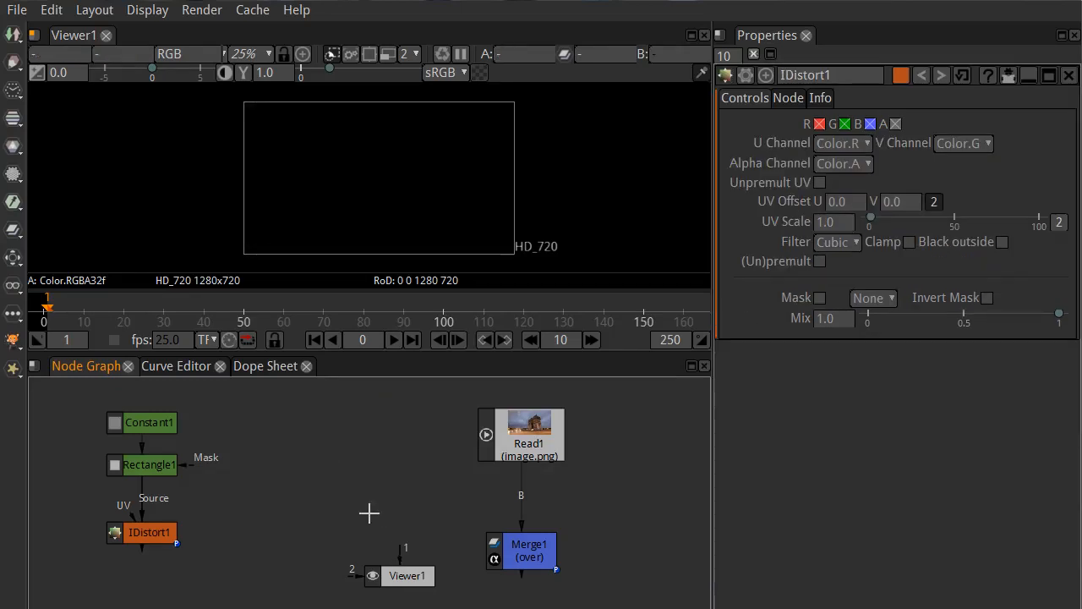
# - Add an SeNoise node, place it between the rectangle and image branches, and show it in Viewer1
pyautogui.click(12, 61)
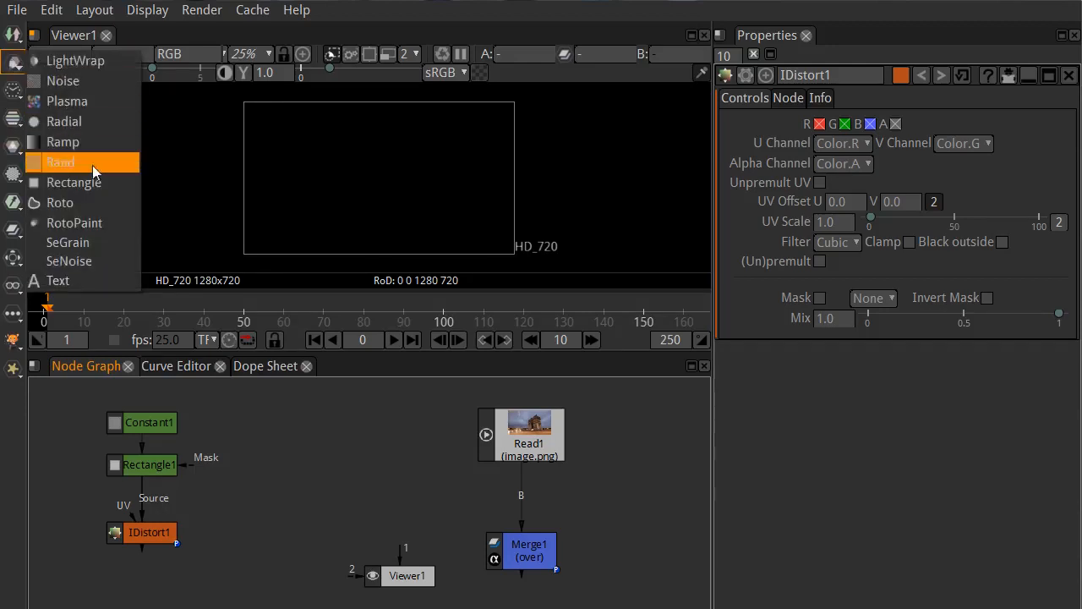
pyautogui.click(92, 265)
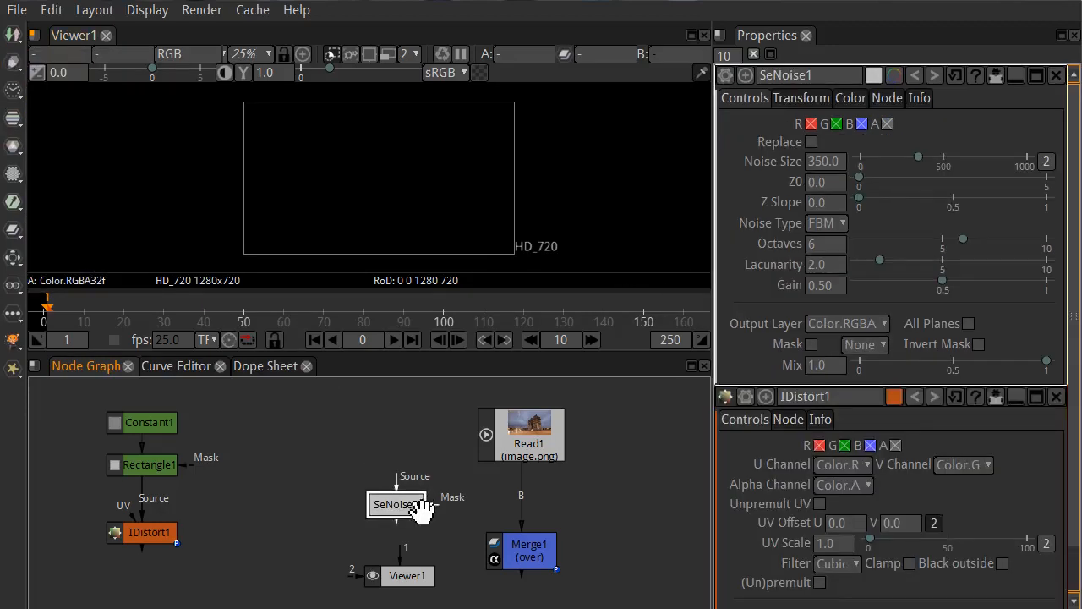
pyautogui.moveTo(416, 516); pyautogui.dragTo(372, 461)
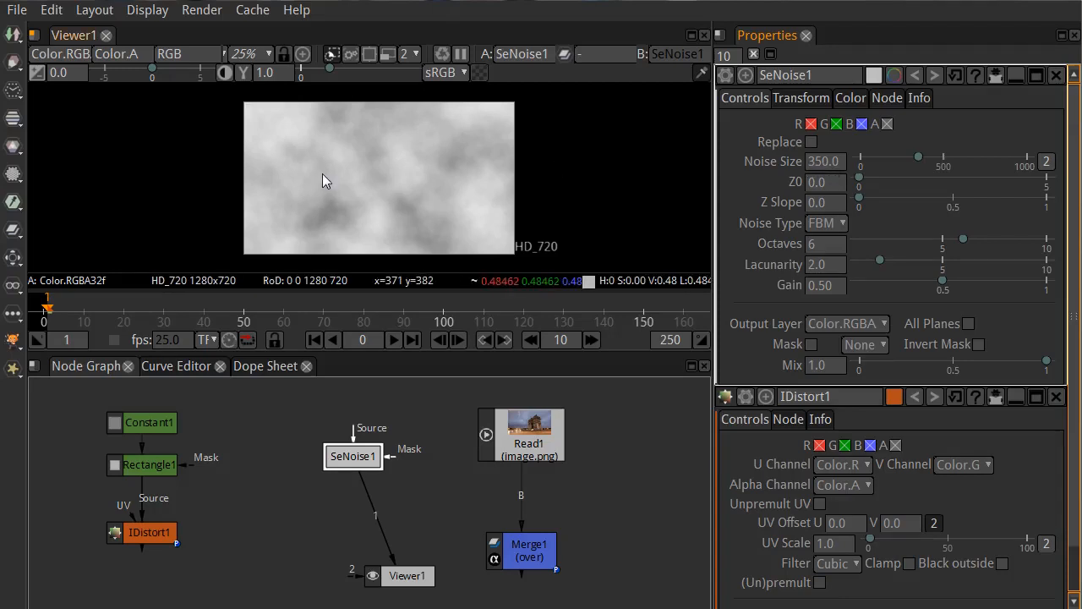
# - Set the Noise Size of SeNoise1 to 75
pyautogui.moveTo(919, 158); pyautogui.dragTo(874, 163)
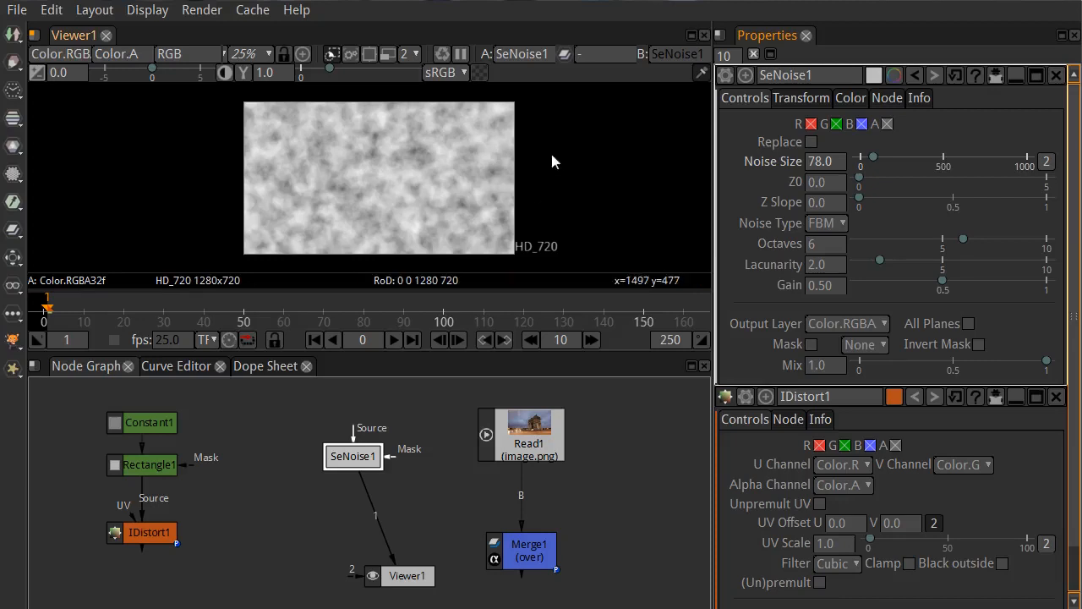
pyautogui.click(833, 163)
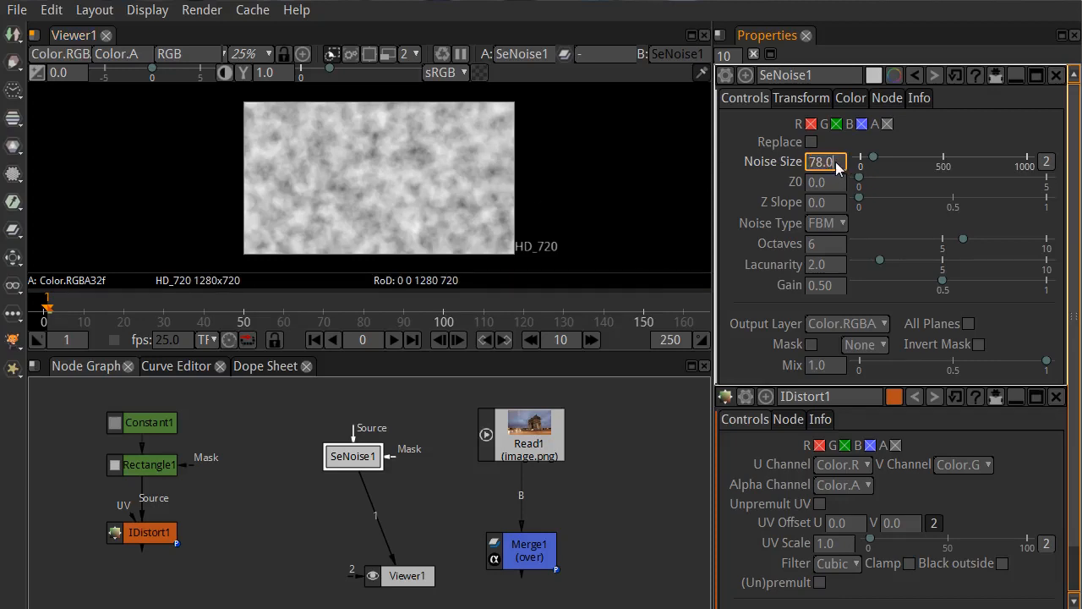
pyautogui.doubleClick(825, 162)
pyautogui.write('75')
pyautogui.press('Return')
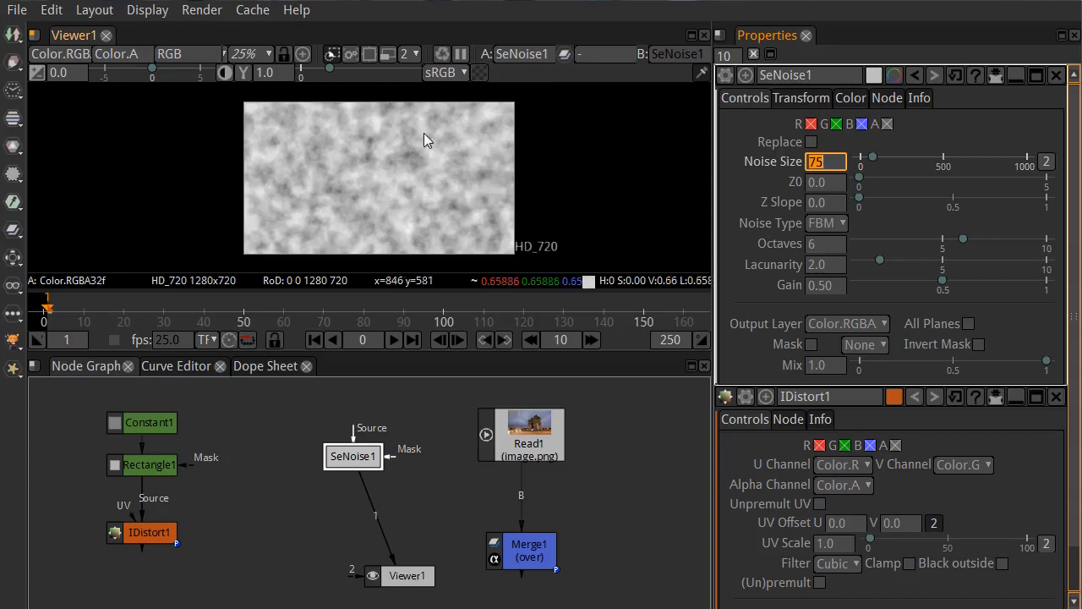
# - Set SeNoise1's Octaves to 3, Lacunarity to 2.38 and Gain to 0.323
pyautogui.scroll(10, 329, 184)
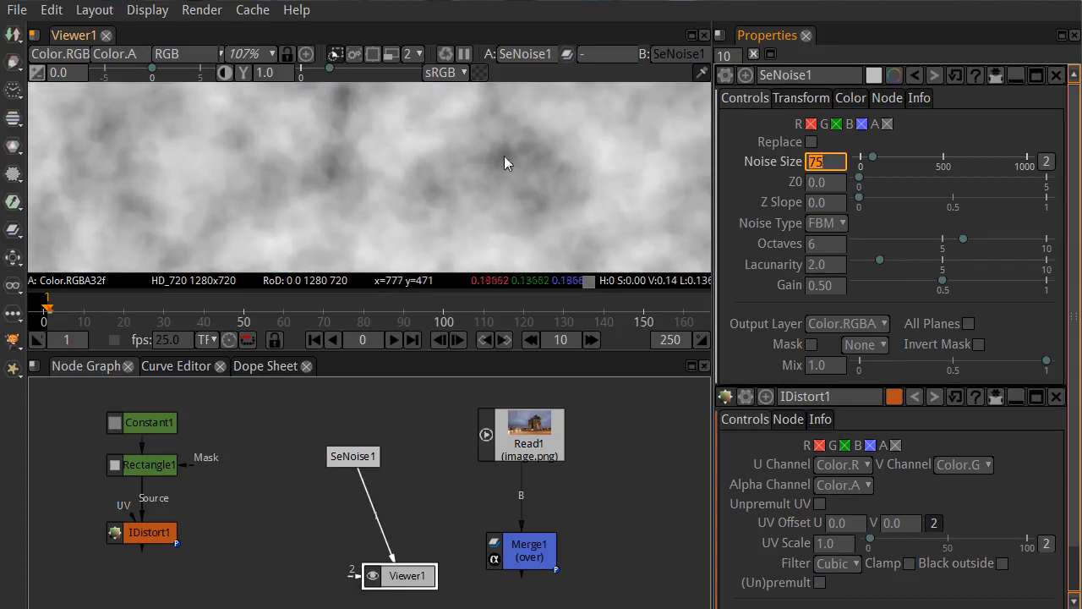
pyautogui.scroll(-8, 416, 152)
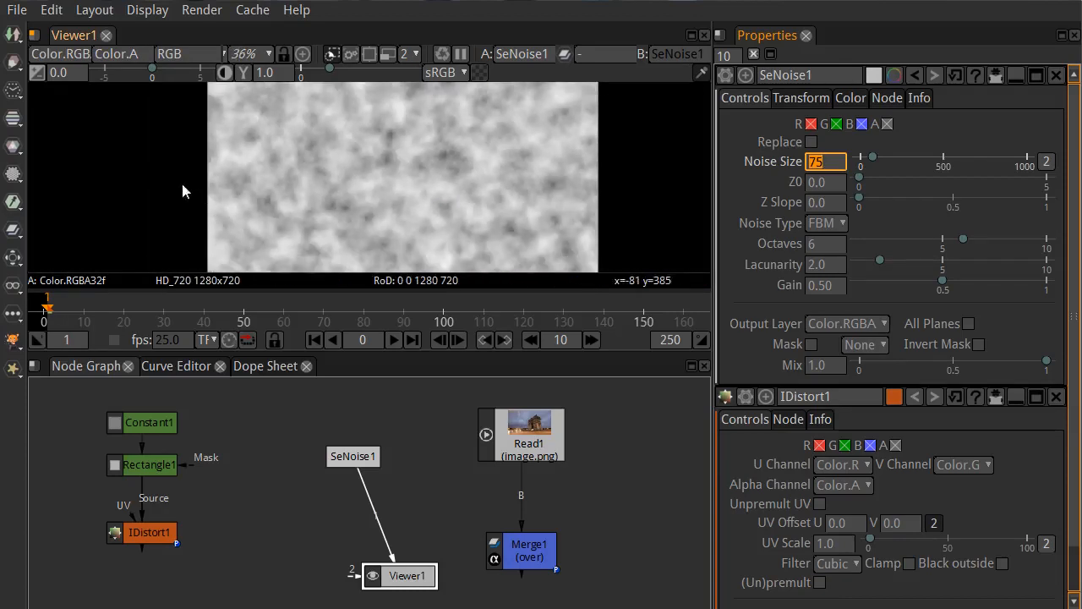
pyautogui.scroll(-3, 350, 165)
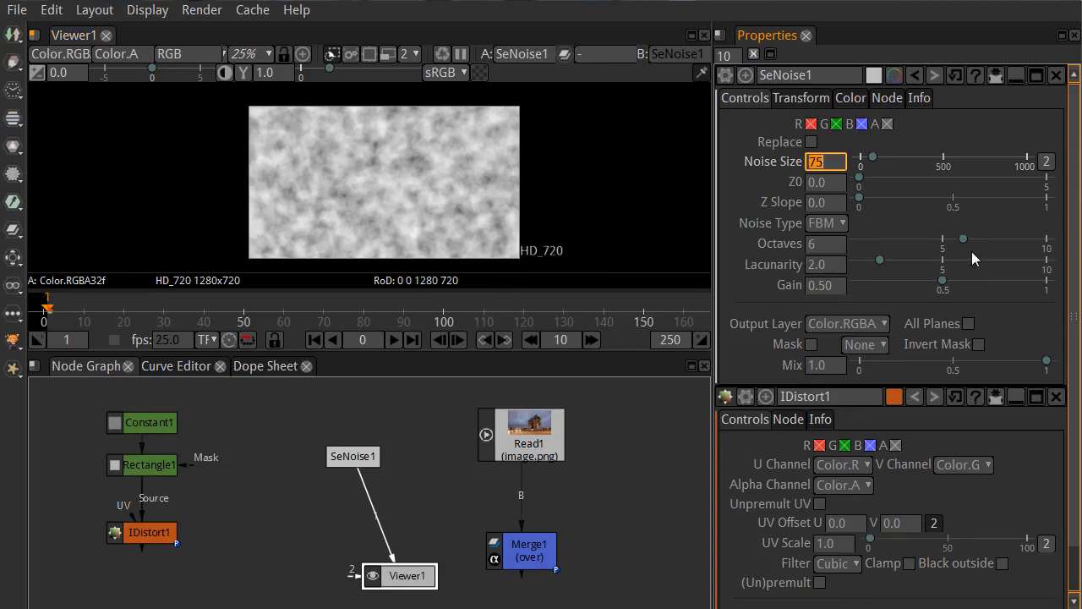
pyautogui.moveTo(966, 240); pyautogui.dragTo(907, 242)
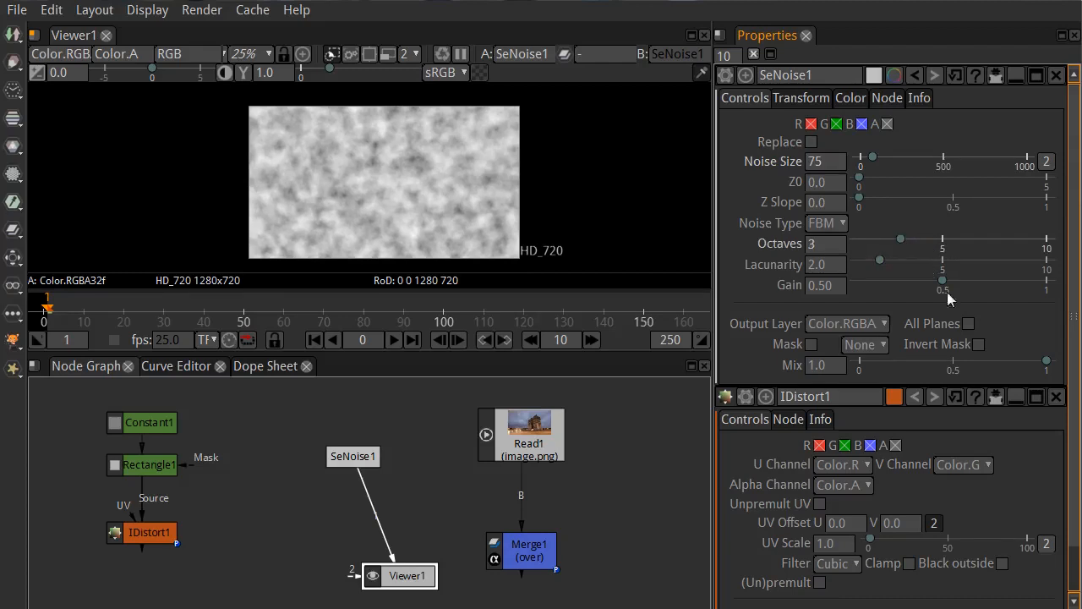
pyautogui.moveTo(884, 258)
pyautogui.mouseDown()
pyautogui.moveTo(917, 263)
pyautogui.moveTo(889, 262)
pyautogui.mouseUp()
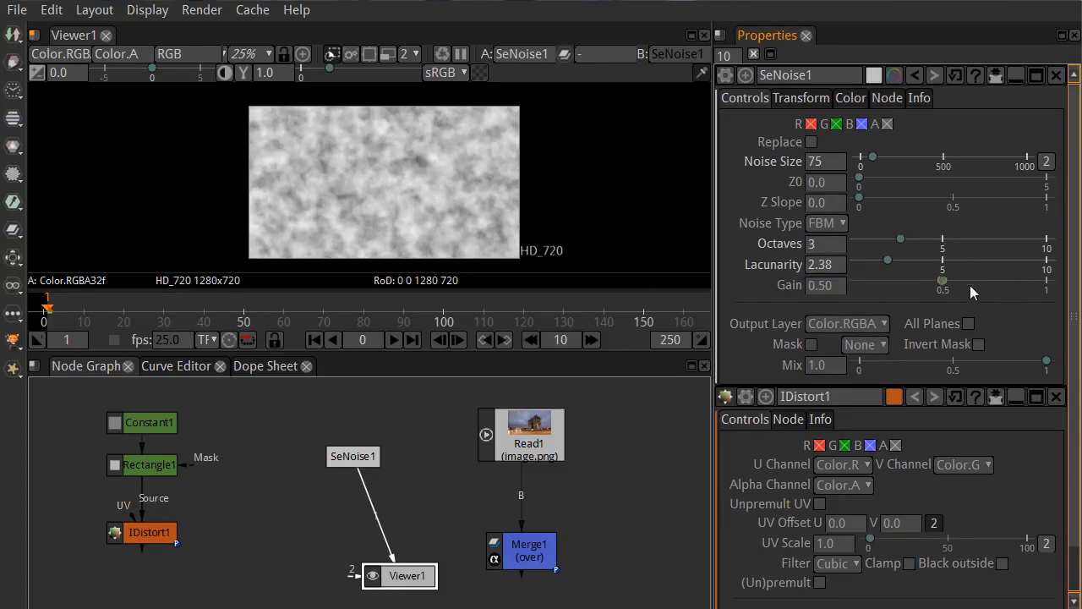
pyautogui.moveTo(946, 280); pyautogui.dragTo(894, 293)
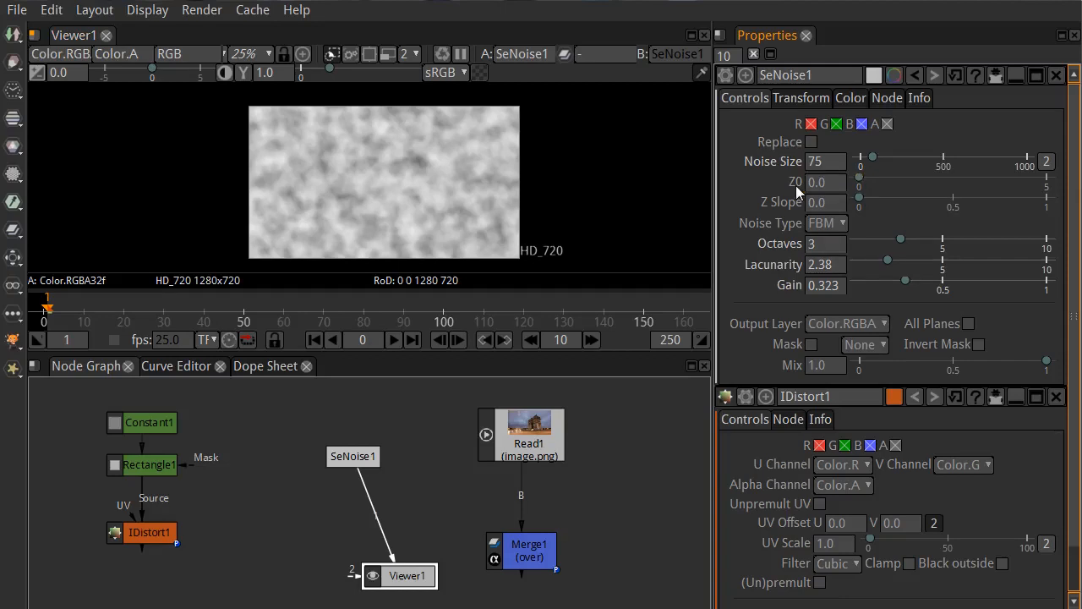
# - Try Z0 values of 5 and 100 on SeNoise1 and return Z0 to 0
pyautogui.click(817, 203)
pyautogui.click(825, 186)
pyautogui.moveTo(861, 179); pyautogui.dragTo(1053, 194)
pyautogui.click(821, 182)
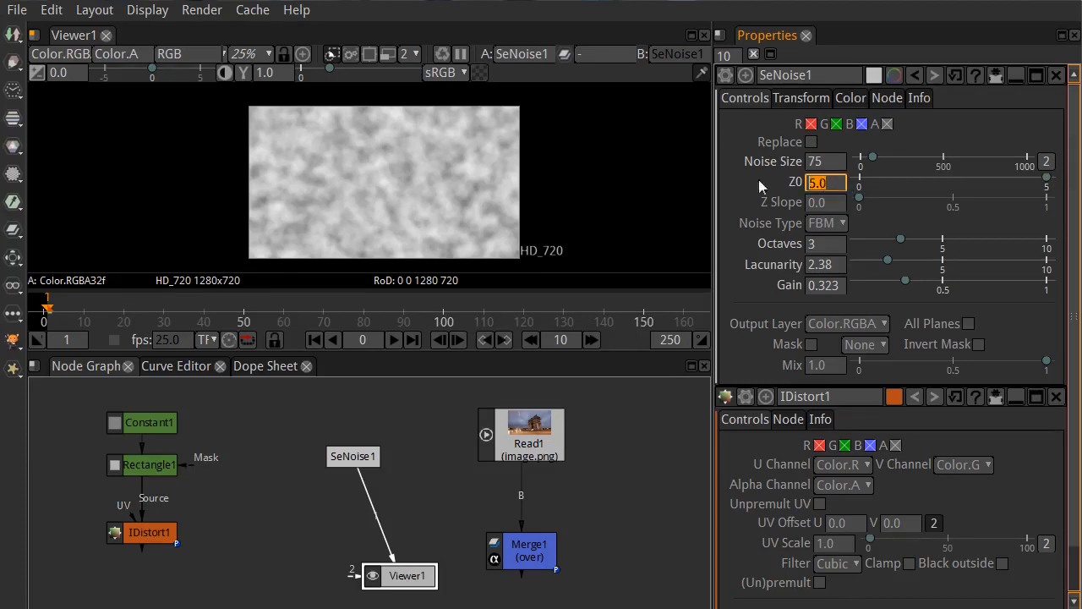
pyautogui.write('100')
pyautogui.press('Return')
pyautogui.moveTo(1048, 188); pyautogui.dragTo(852, 182)
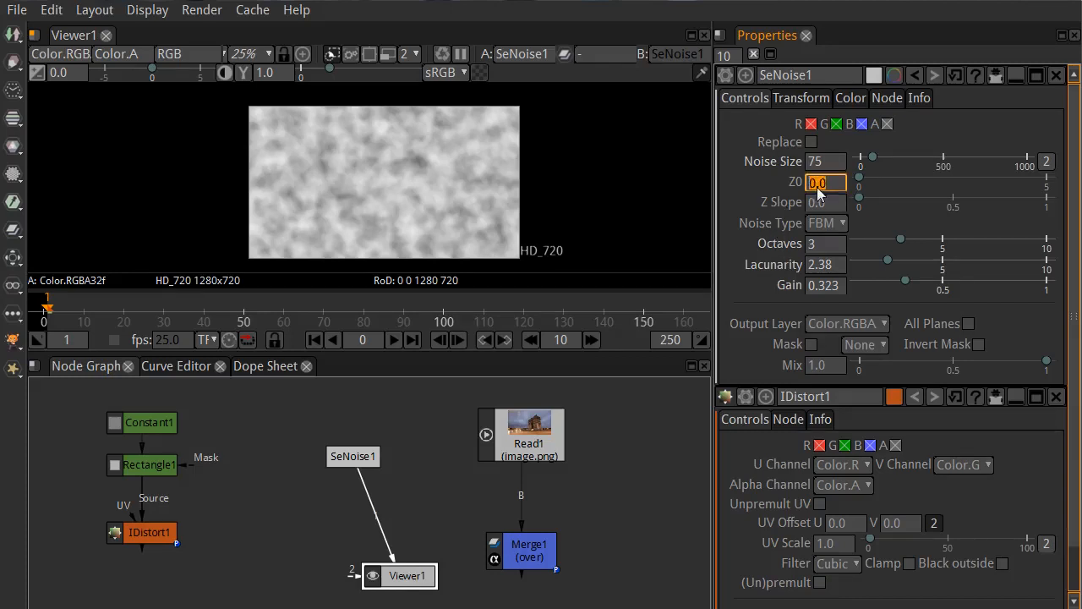
# - Reposition SeNoise1 higher and closer to the rectangle branch, and insert a Grade node between it and Viewer1
pyautogui.click(353, 458)
pyautogui.moveTo(353, 458); pyautogui.dragTo(349, 430)
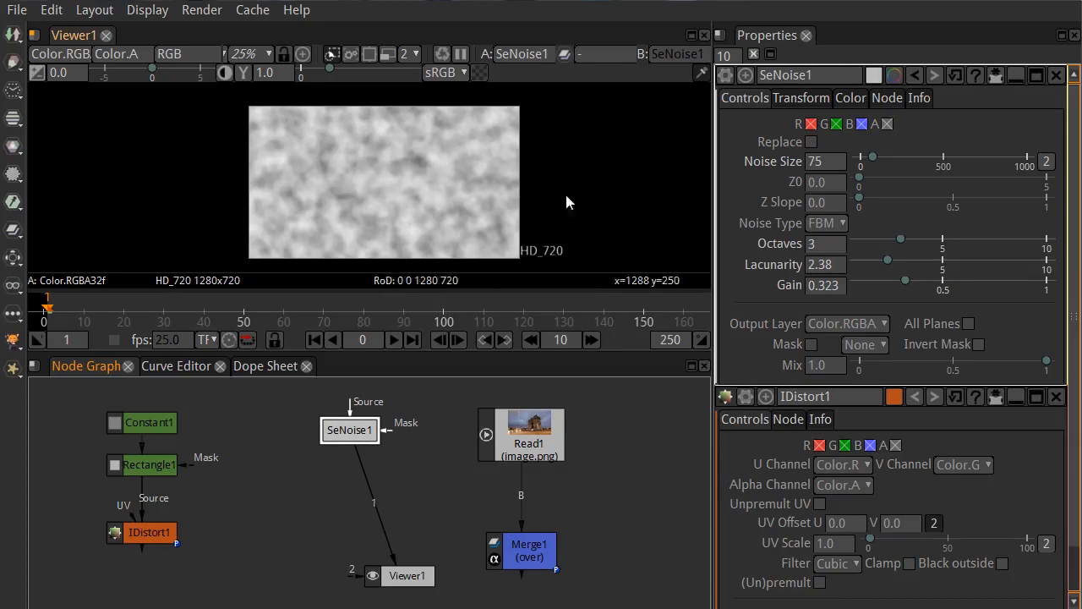
pyautogui.doubleClick(821, 163)
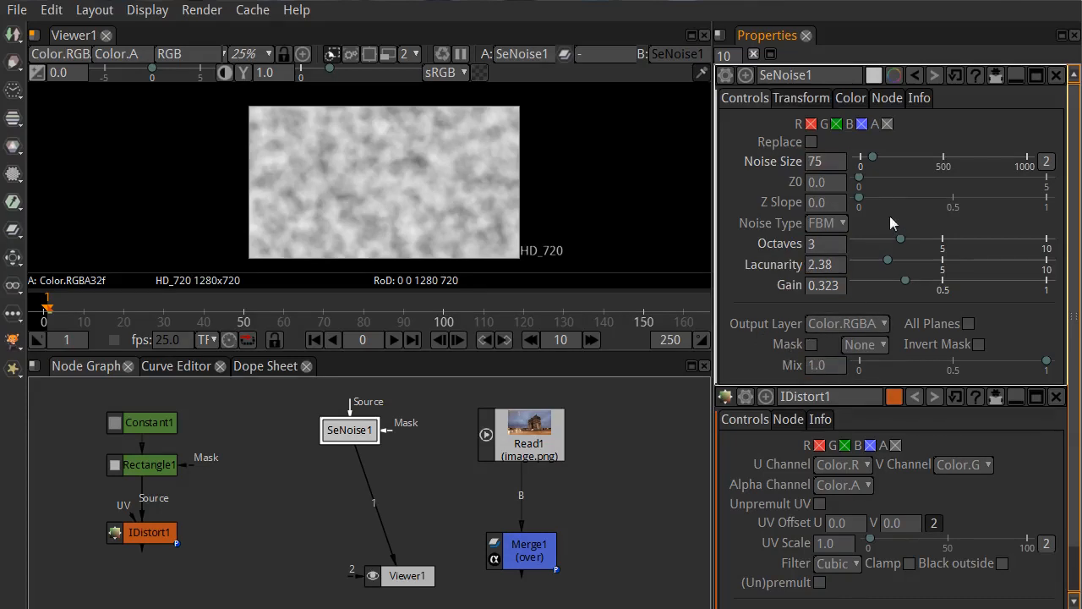
pyautogui.doubleClick(842, 266)
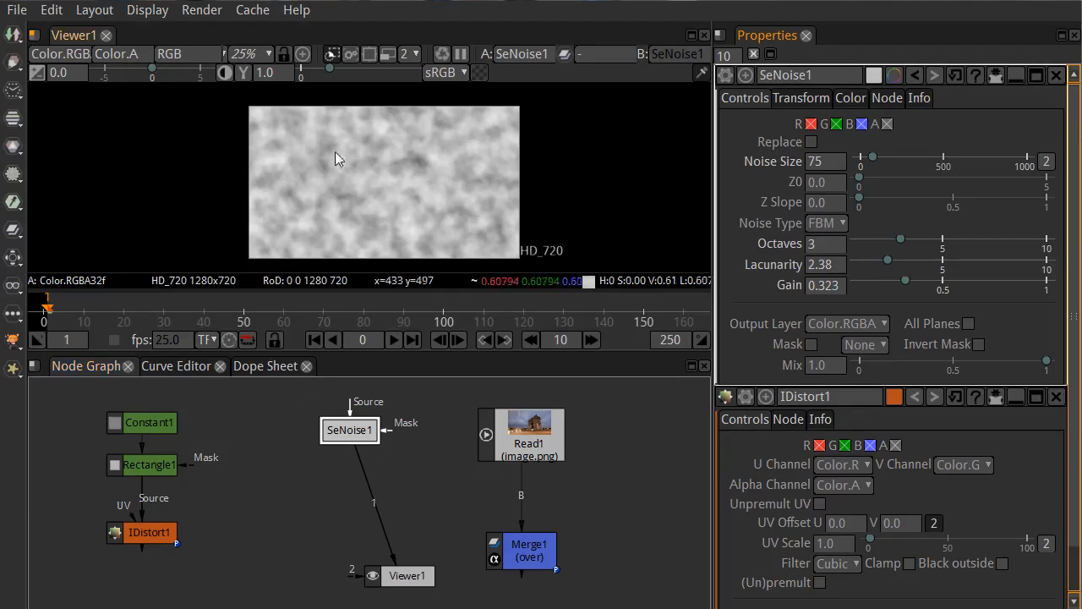
pyautogui.moveTo(360, 433); pyautogui.dragTo(334, 433)
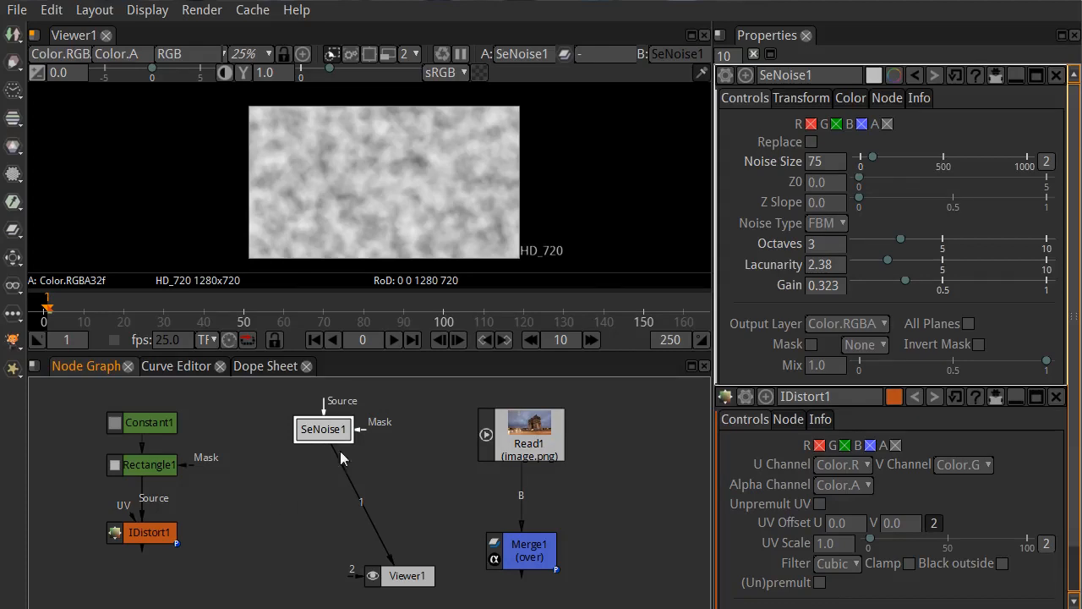
pyautogui.press('g')
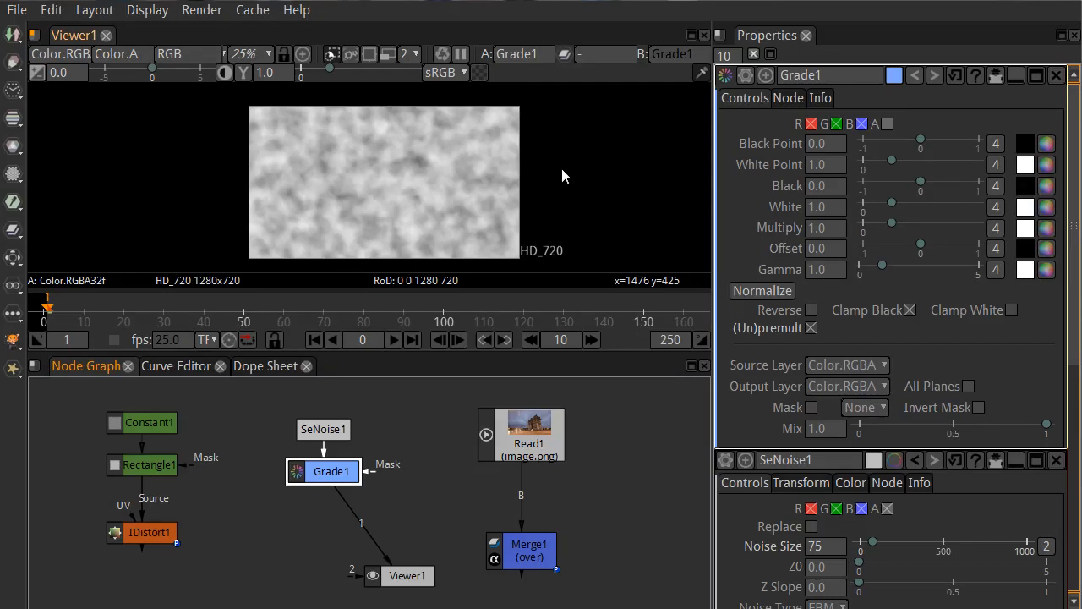
# - Try Grade1 with Black at -0.190 and White at 0.860, switching Clamp White on and off
pyautogui.click(838, 189)
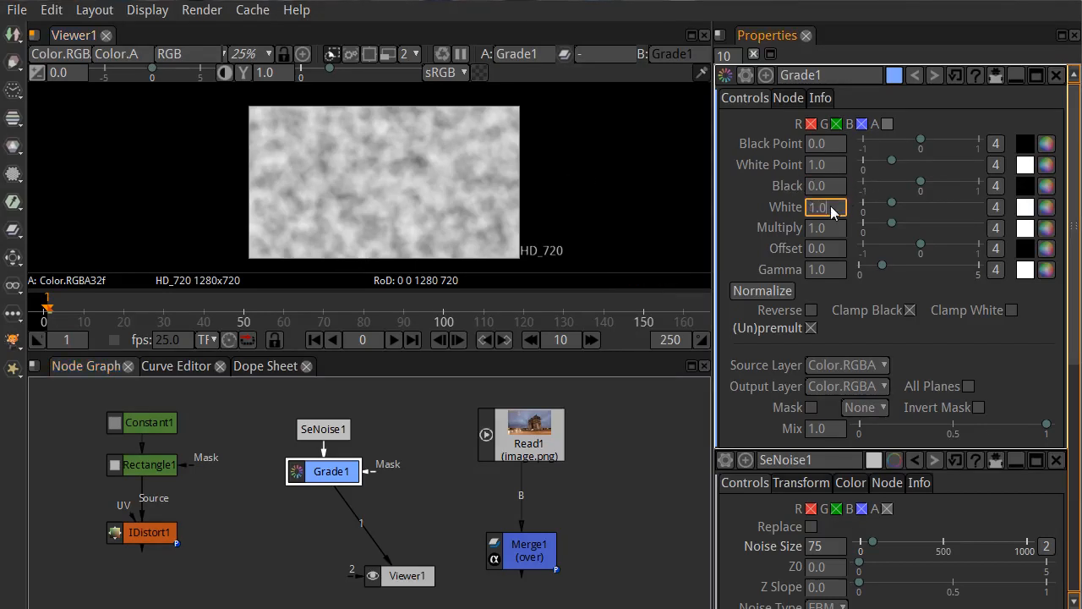
pyautogui.click(1012, 311)
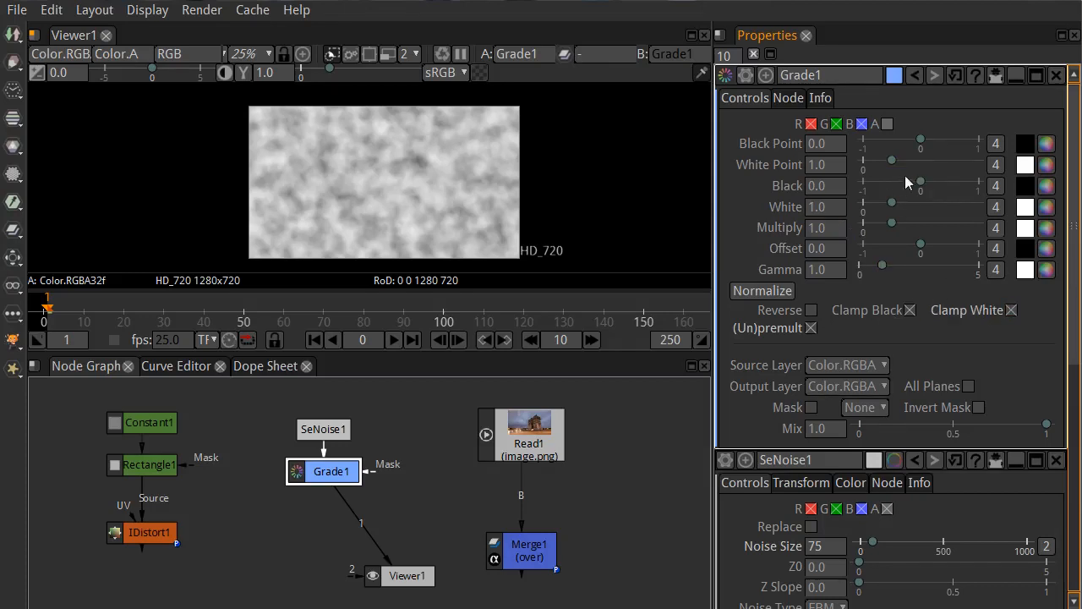
pyautogui.moveTo(922, 187); pyautogui.dragTo(888, 207)
pyautogui.click(1011, 311)
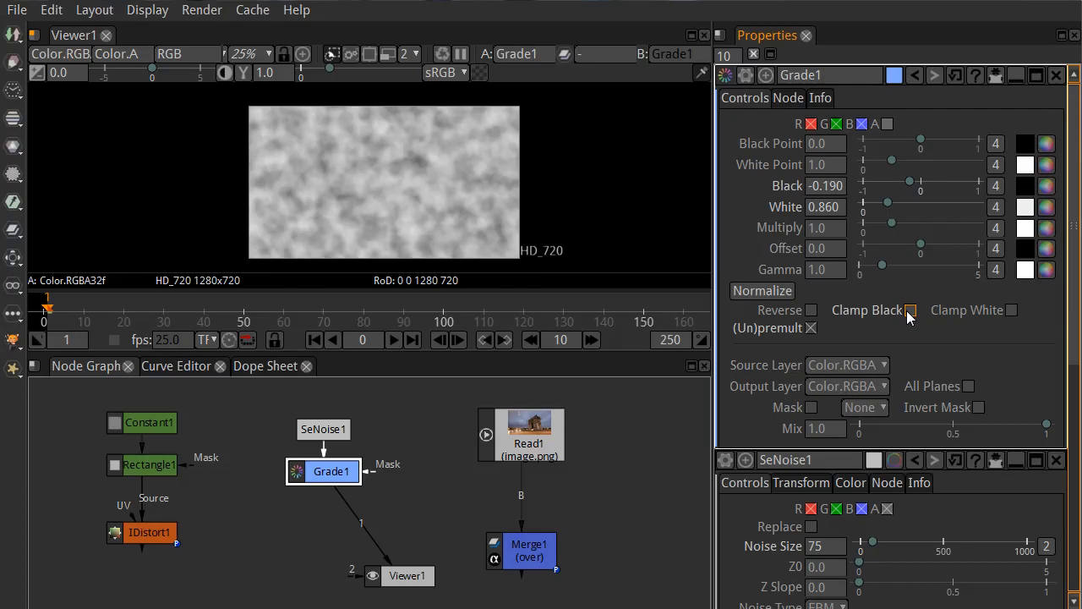
# - Compare the noise with Grade1's Reverse option on and off
pyautogui.click(811, 311)
pyautogui.click(811, 311)
pyautogui.click(811, 312)
pyautogui.click(811, 311)
# - Set Grade1's Black to -0.340 and White to 1.210, with both Clamp Black and Clamp White enabled
pyautogui.moveTo(912, 186); pyautogui.dragTo(910, 209)
pyautogui.scroll(15, 287, 147)
pyautogui.scroll(-7, 570, 181)
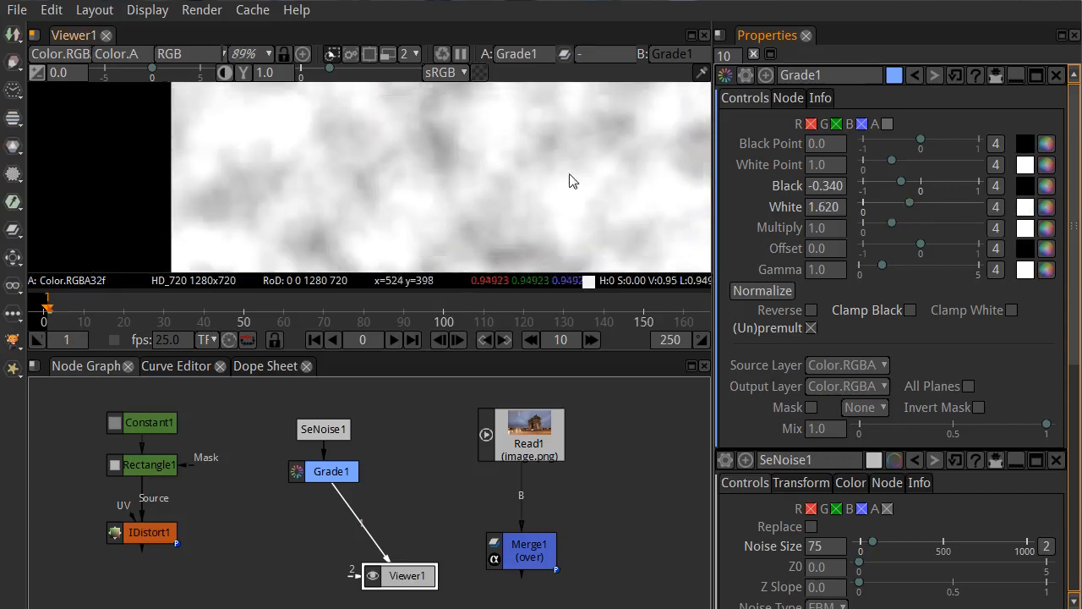
pyautogui.moveTo(914, 207); pyautogui.dragTo(896, 211)
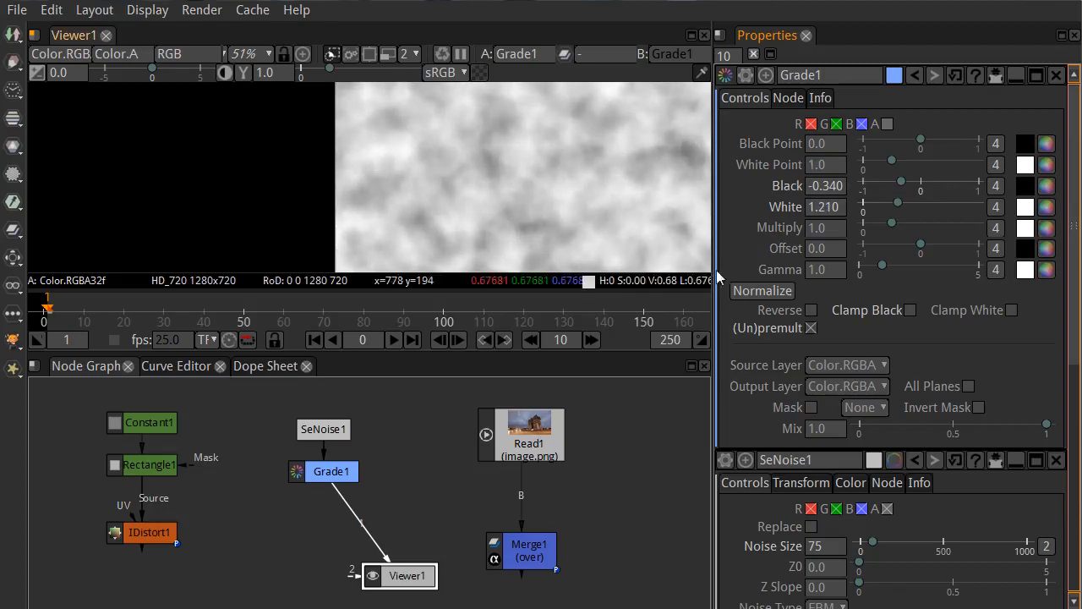
pyautogui.click(1011, 309)
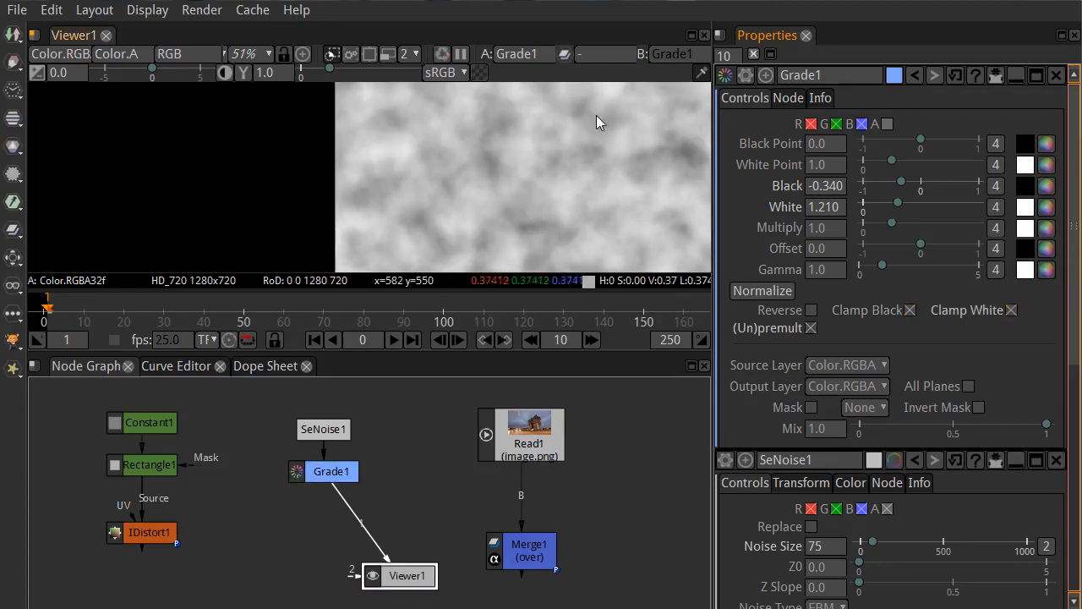
pyautogui.scroll(-4, 450, 169)
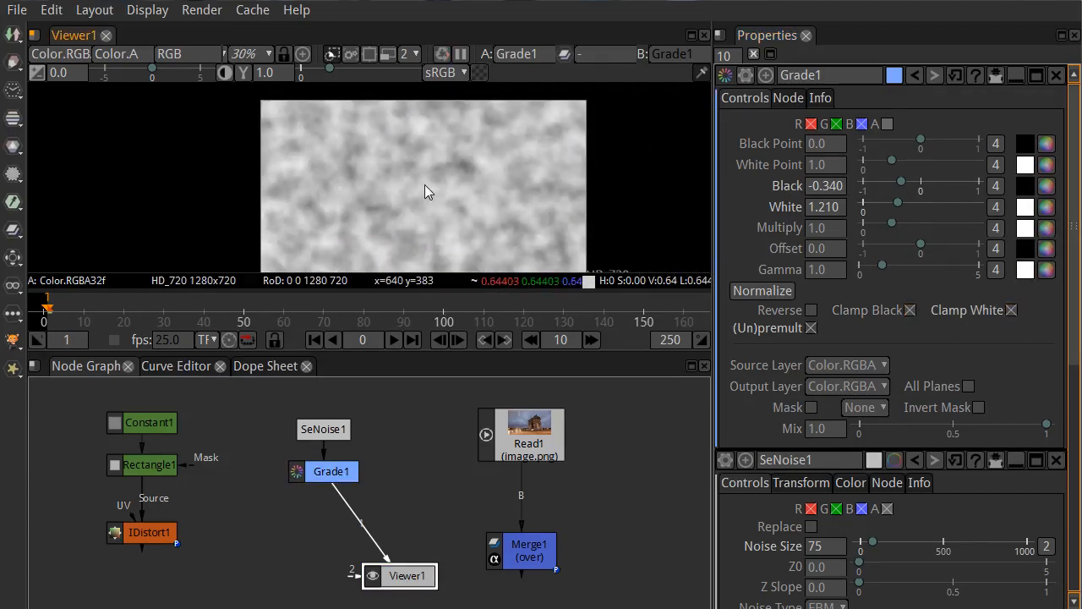
pyautogui.moveTo(426, 186); pyautogui.dragTo(385, 158)
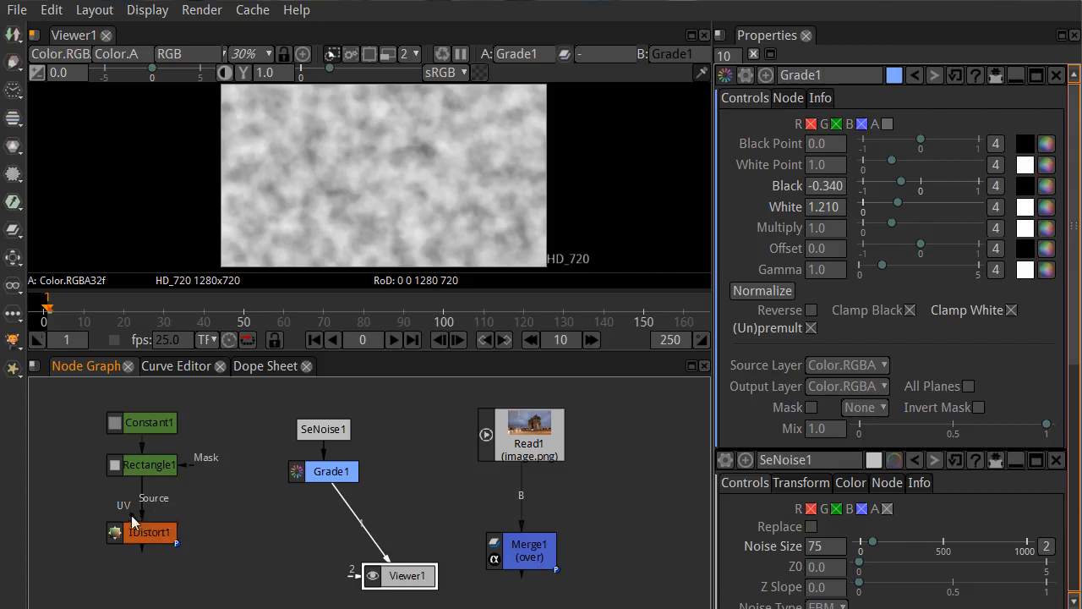
pyautogui.click(339, 472)
pyautogui.click(321, 428)
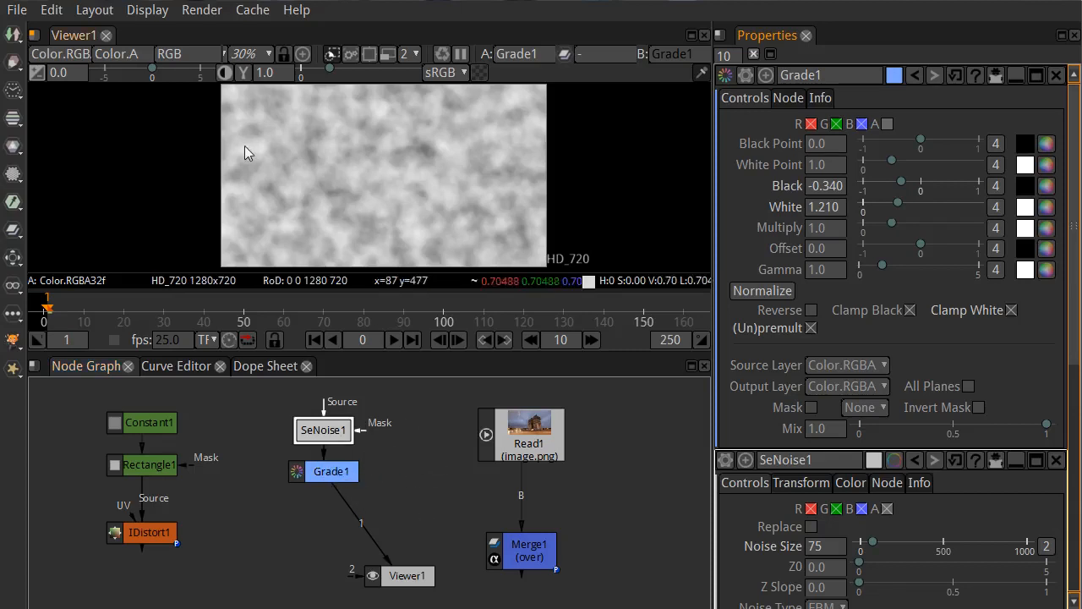
pyautogui.click(321, 480)
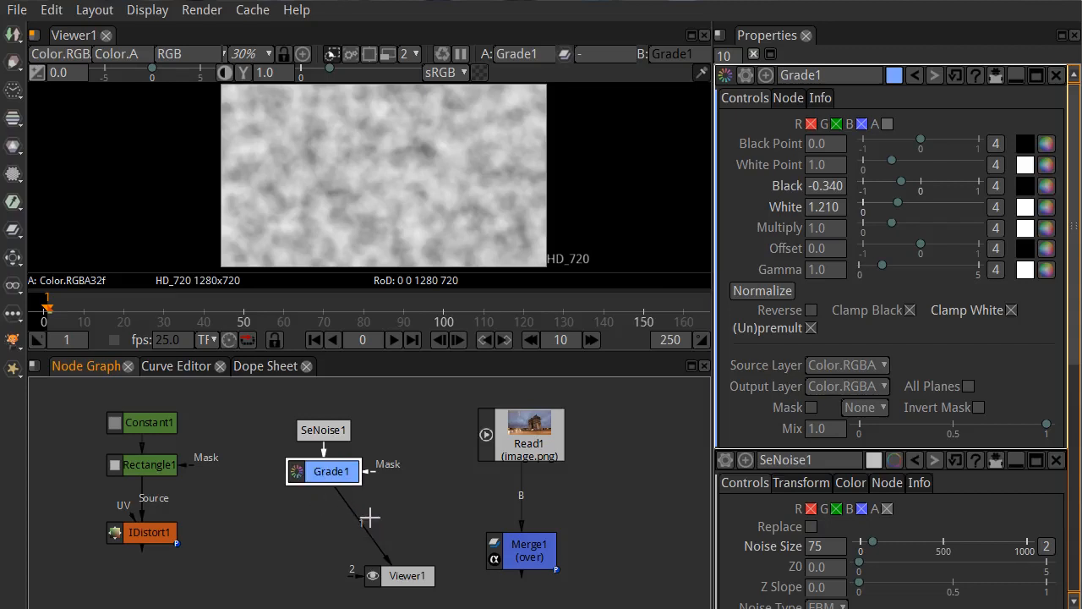
pyautogui.click(404, 470)
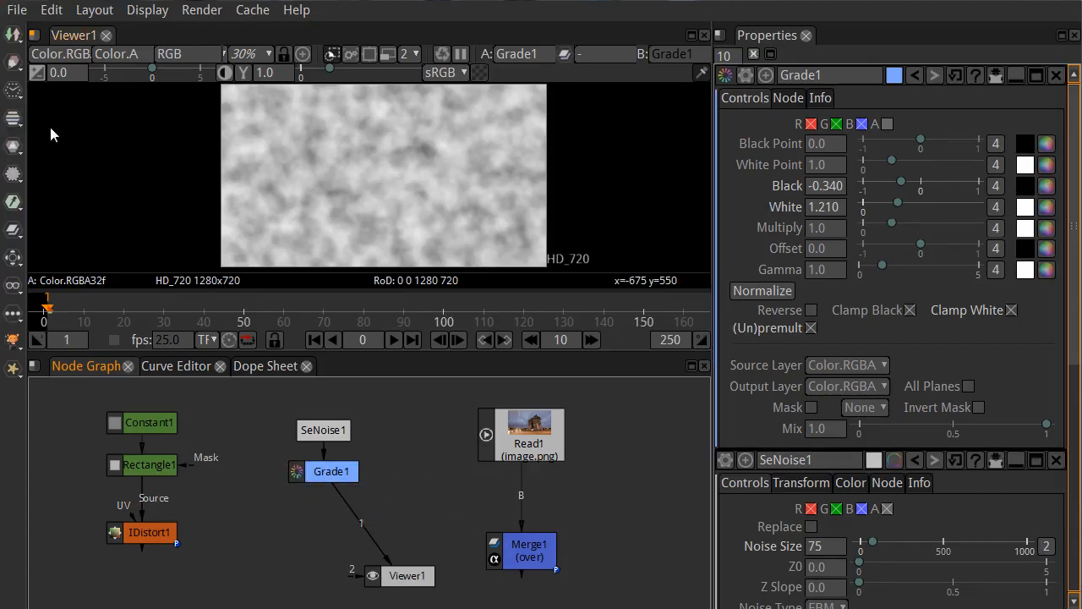
pyautogui.click(13, 121)
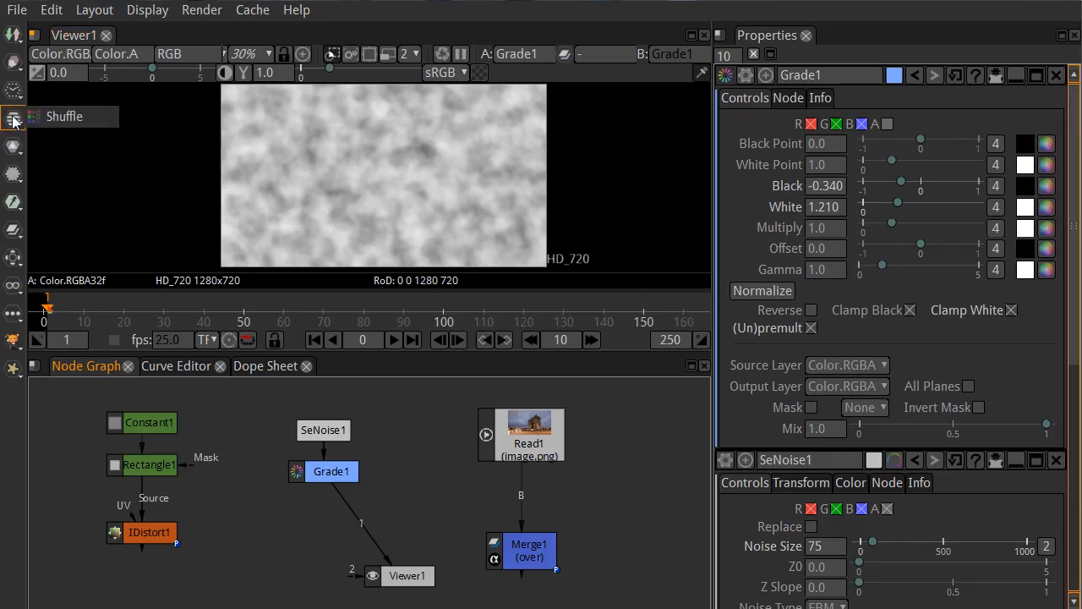
pyautogui.click(14, 147)
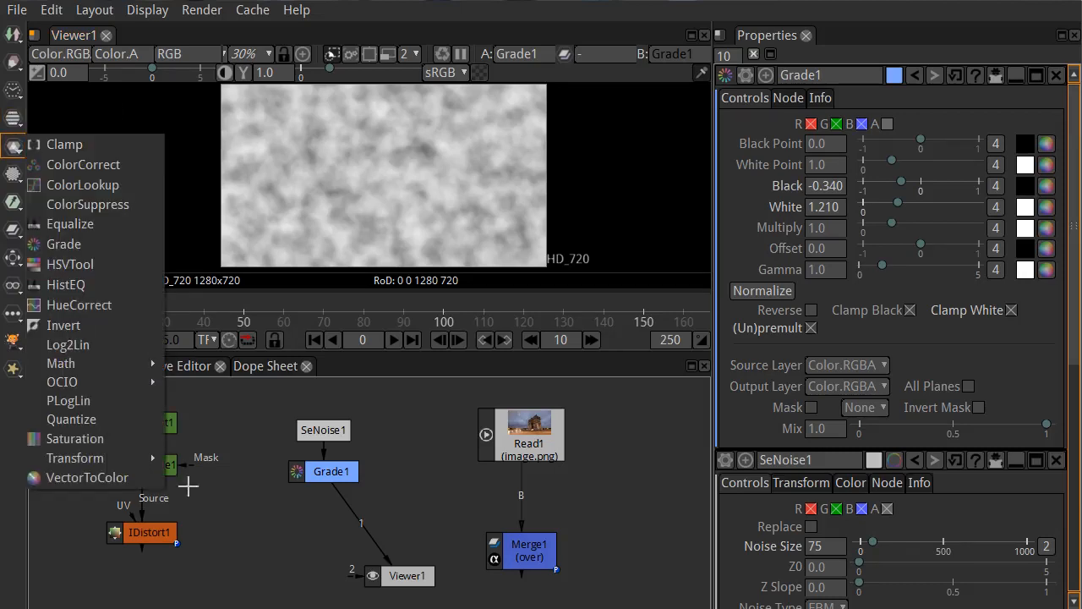
pyautogui.click(273, 568)
# - Add a Shuffle node beside Grade1 and connect its B input to Grade1
pyautogui.click(14, 121)
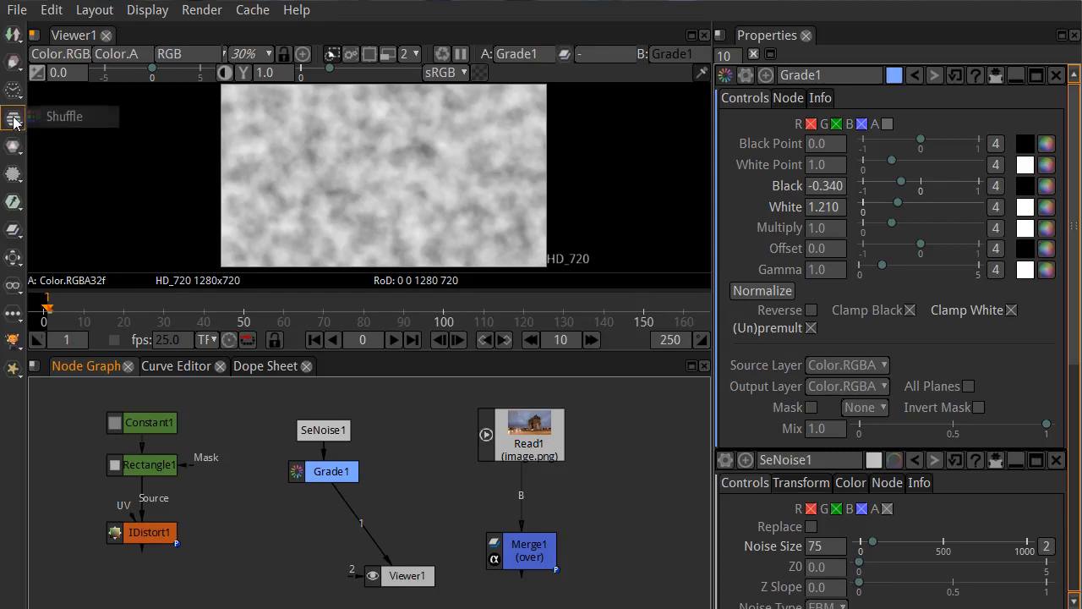
pyautogui.click(69, 124)
pyautogui.moveTo(423, 513); pyautogui.dragTo(443, 500)
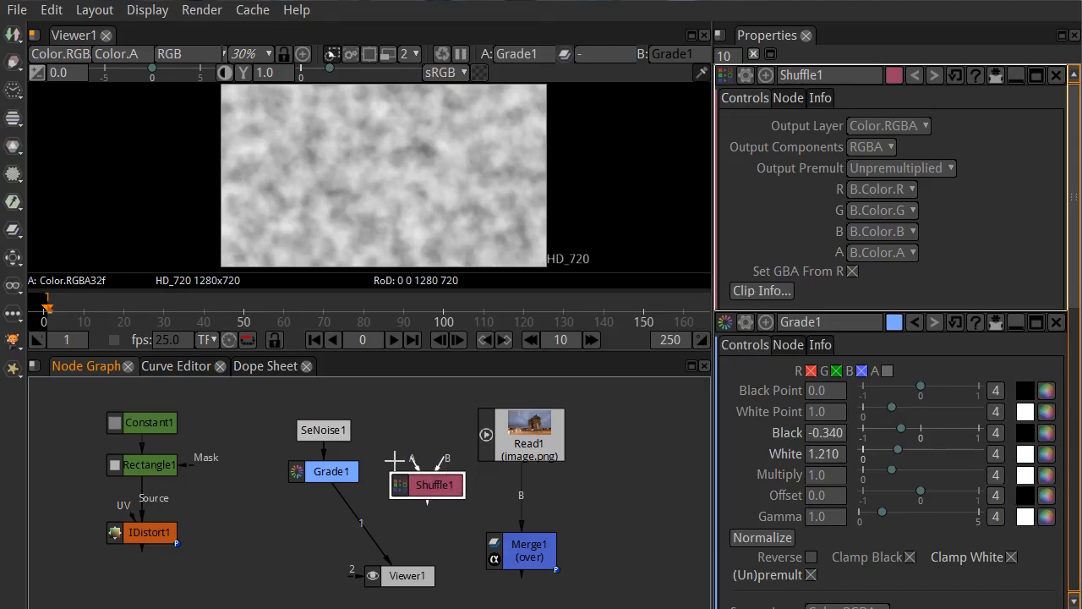
pyautogui.click(435, 454)
pyautogui.click(444, 497)
pyautogui.moveTo(446, 462); pyautogui.dragTo(330, 477)
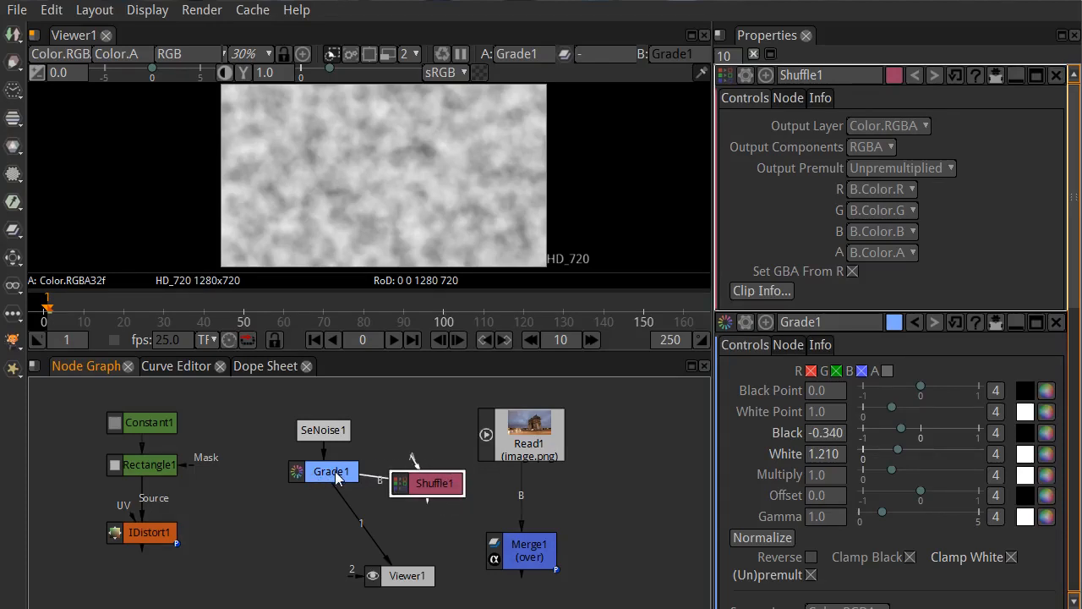
# - Connect Shuffle1's output to Viewer1 and place Shuffle1 directly below Grade1
pyautogui.moveTo(428, 501); pyautogui.dragTo(405, 582)
pyautogui.moveTo(369, 537); pyautogui.dragTo(307, 550)
pyautogui.moveTo(399, 537); pyautogui.dragTo(339, 516)
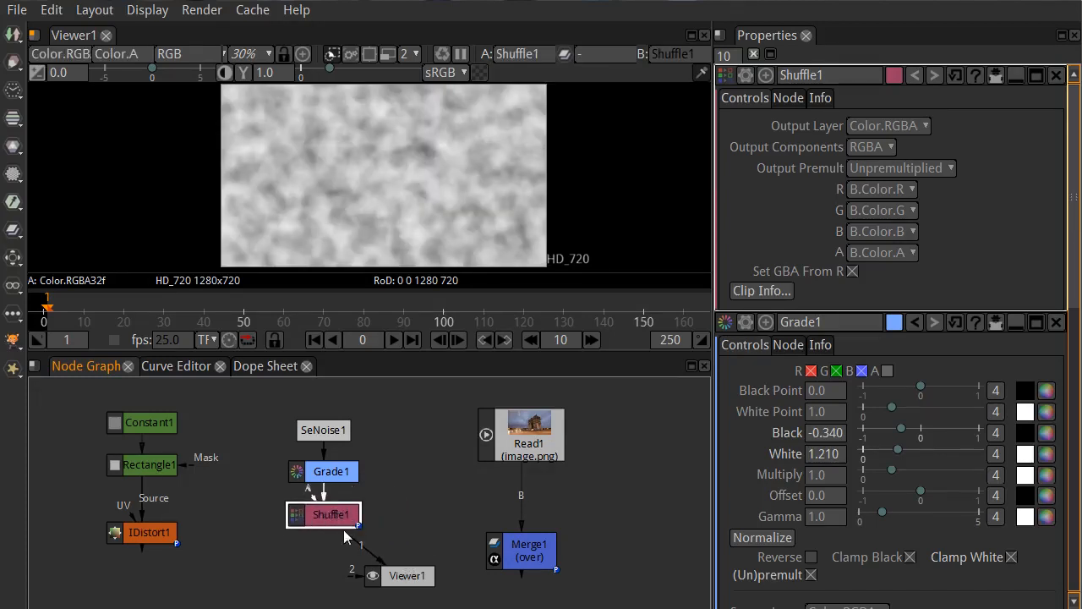
# - Move SeNoise1, Grade1 and Shuffle1 up into an evenly spaced column
pyautogui.moveTo(324, 427); pyautogui.dragTo(324, 405)
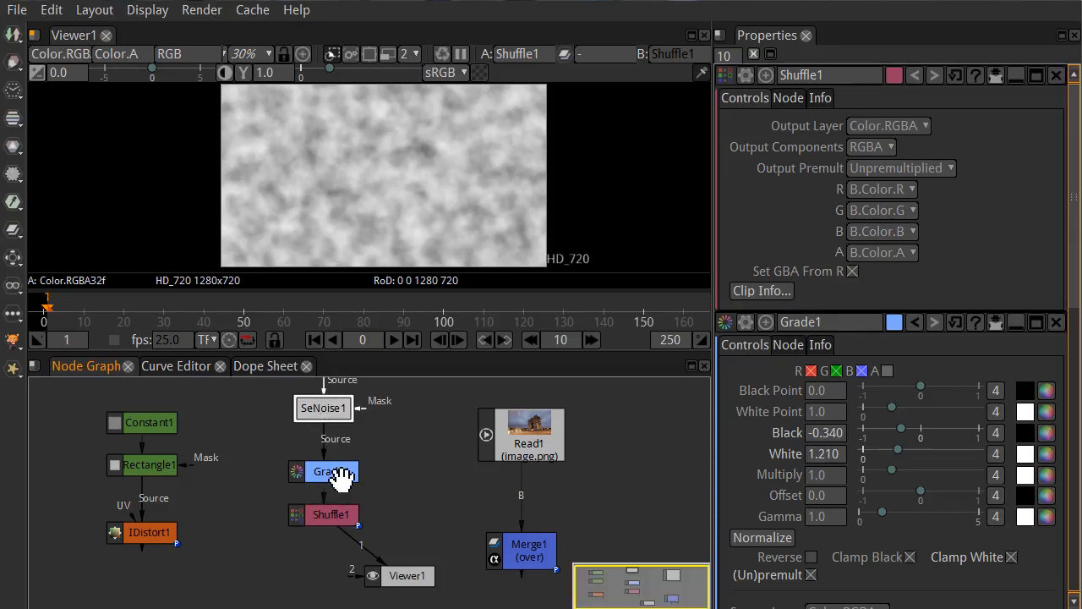
pyautogui.moveTo(340, 476); pyautogui.dragTo(338, 467)
pyautogui.moveTo(345, 515); pyautogui.dragTo(342, 500)
pyautogui.click(405, 491)
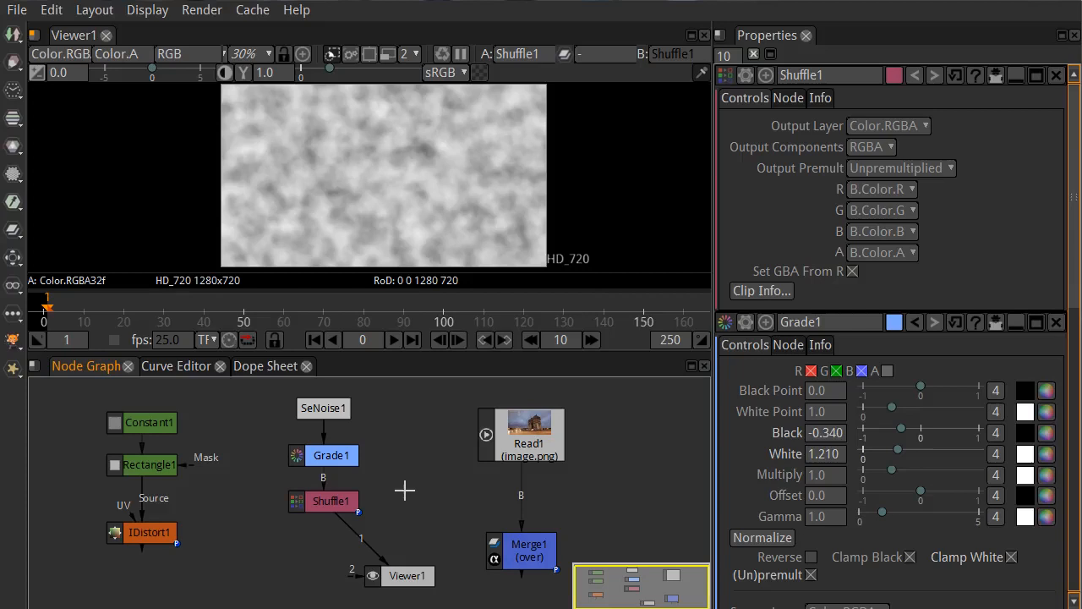
pyautogui.click(312, 504)
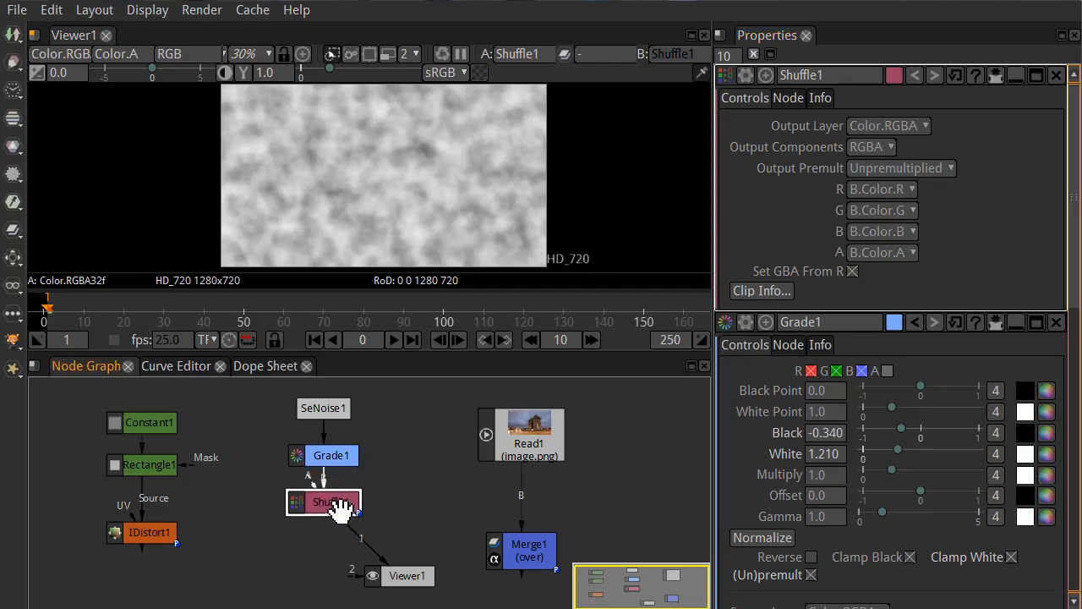
pyautogui.moveTo(339, 507); pyautogui.dragTo(338, 533)
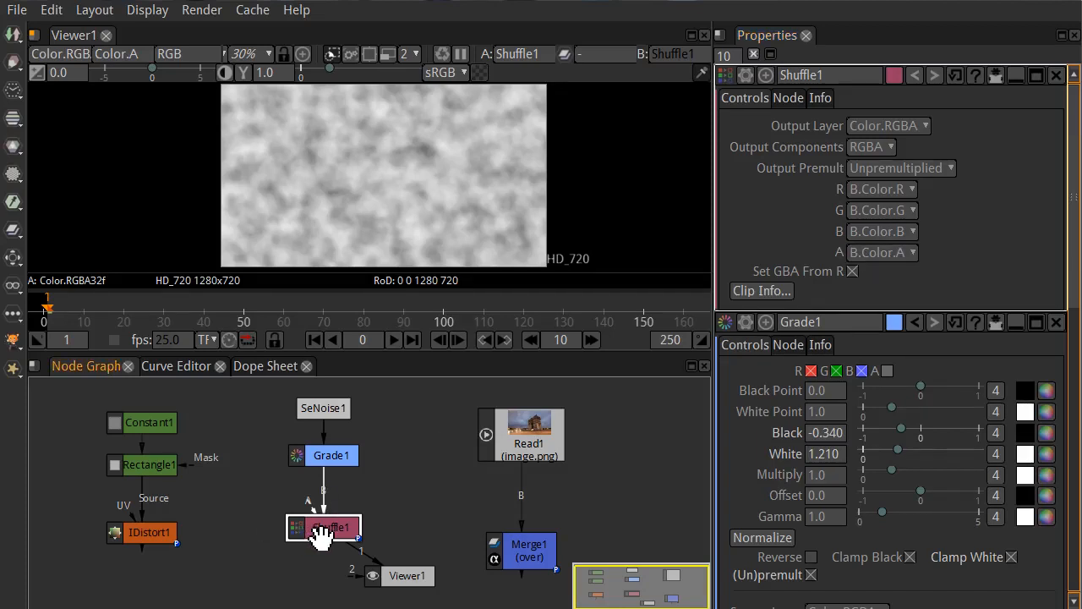
pyautogui.moveTo(322, 535); pyautogui.dragTo(322, 504)
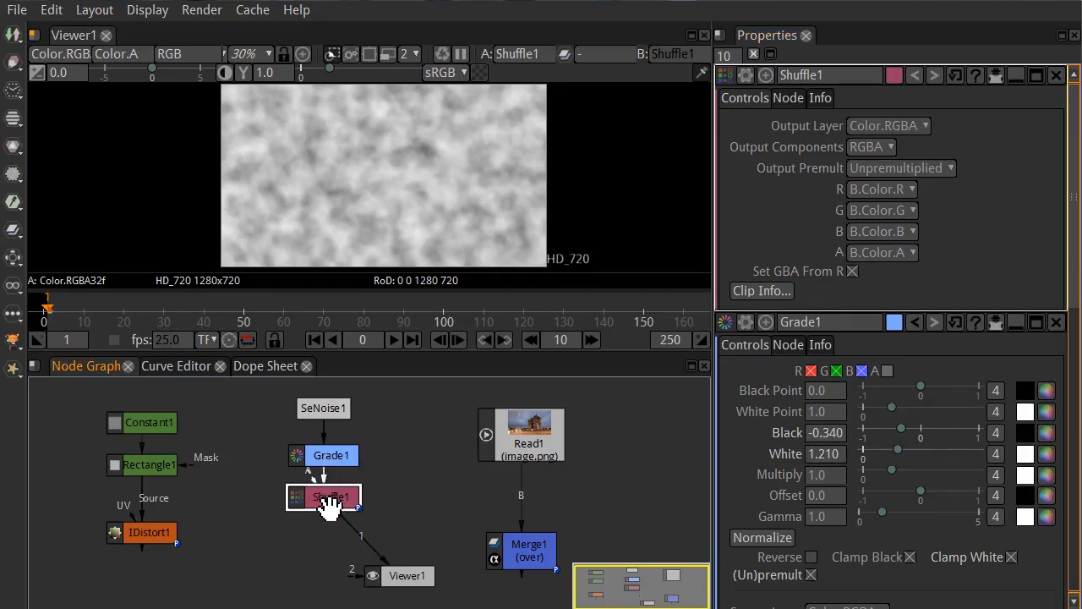
# - Space out Grade1 and Shuffle1 in their column and set Shuffle1's A channel source to B.Color.R
pyautogui.moveTo(326, 455); pyautogui.dragTo(327, 446)
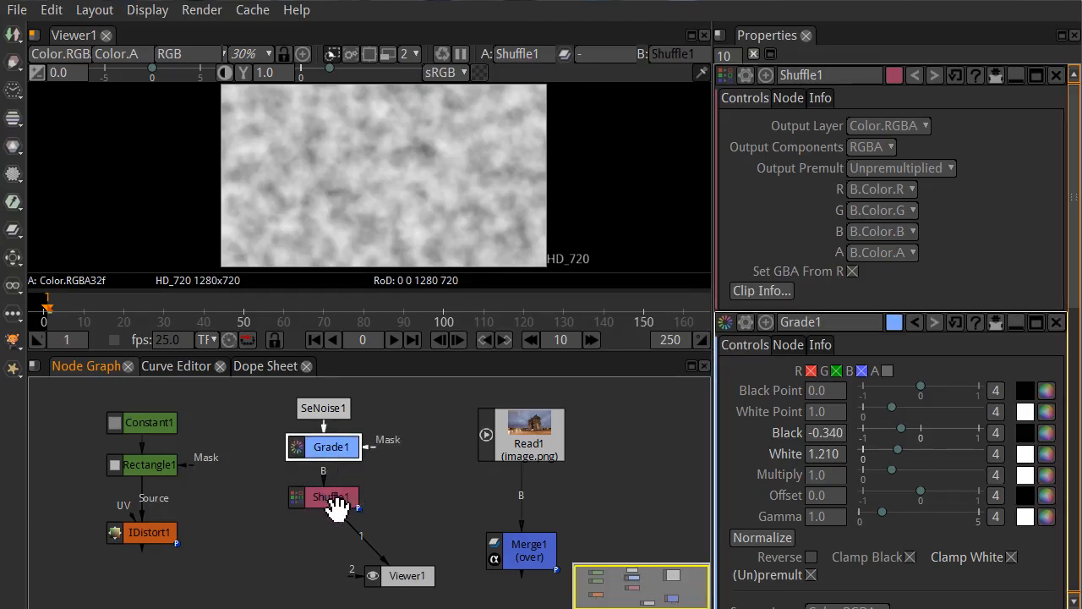
pyautogui.moveTo(339, 506); pyautogui.dragTo(338, 515)
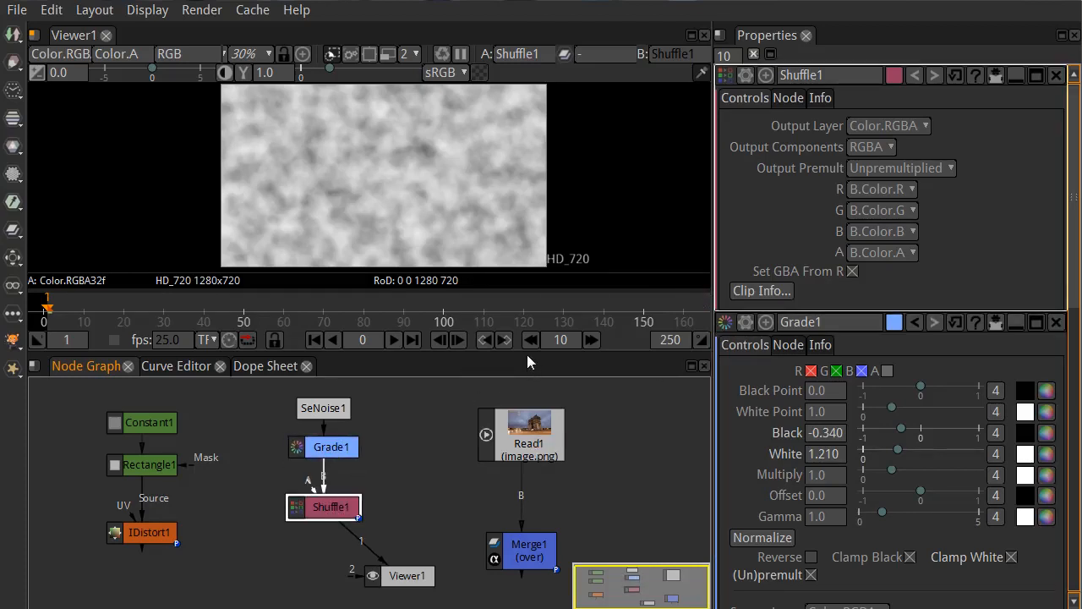
pyautogui.click(908, 252)
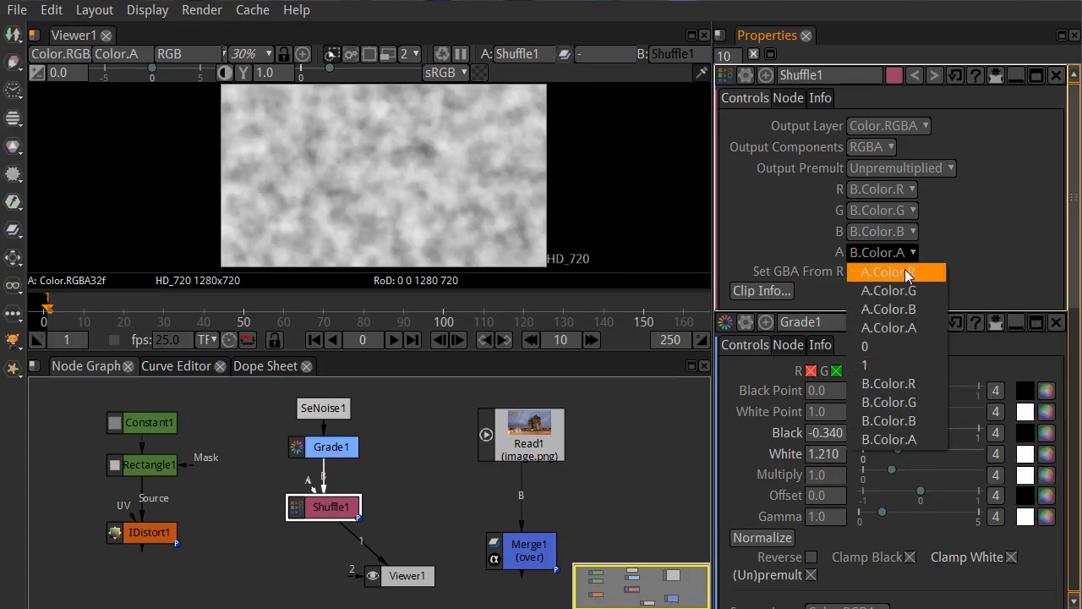
pyautogui.click(905, 271)
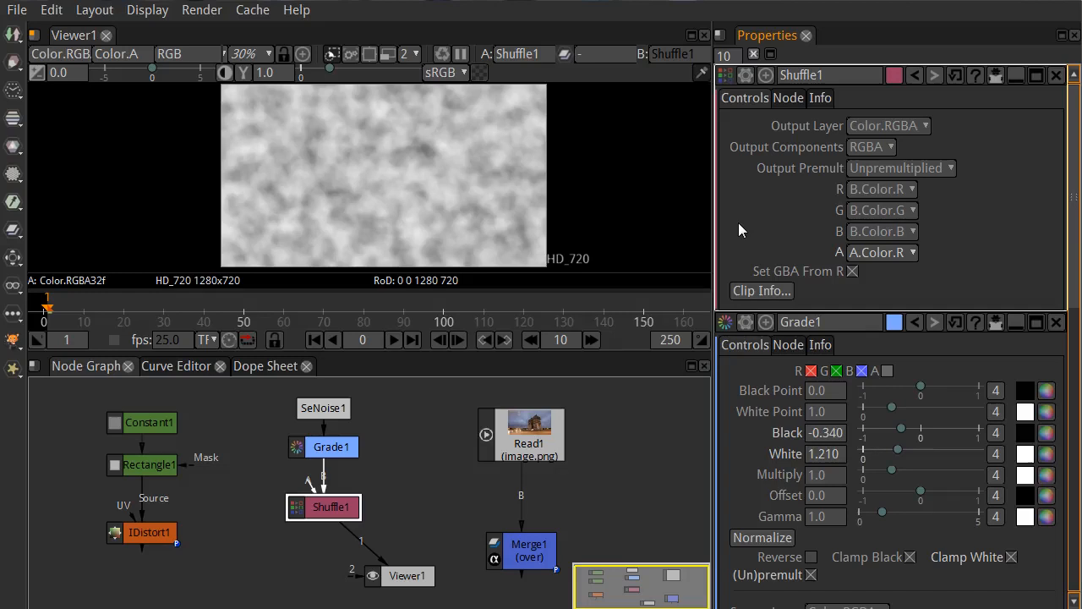
pyautogui.click(911, 257)
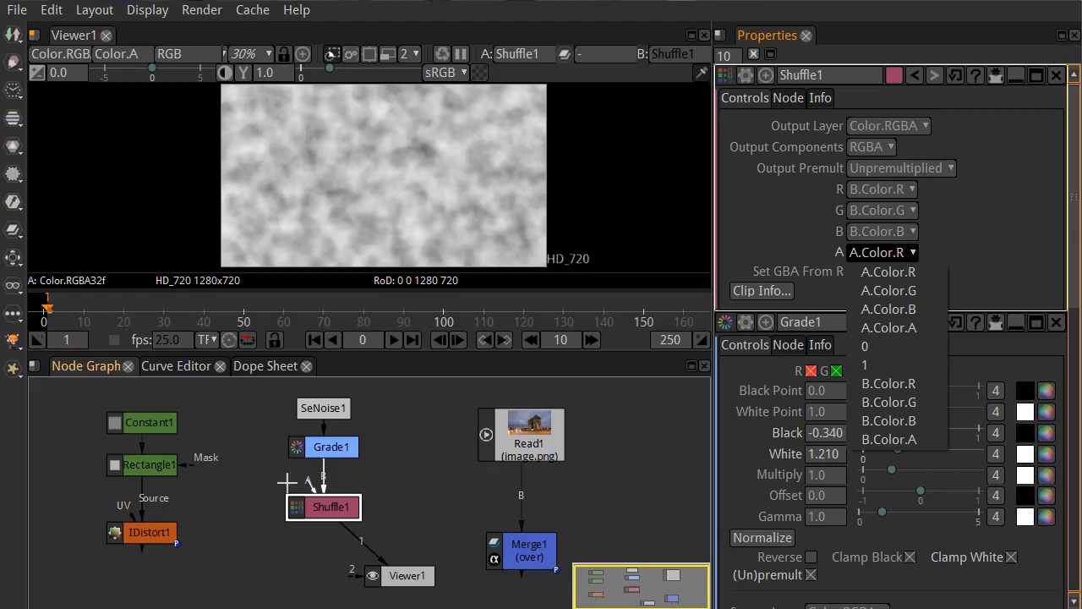
pyautogui.click(1006, 220)
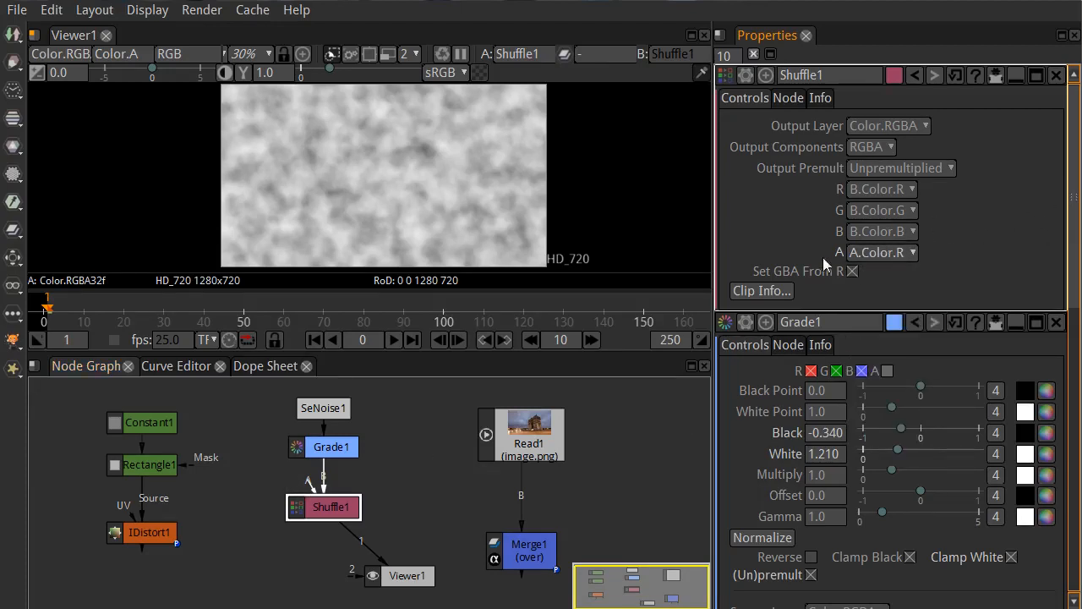
pyautogui.click(876, 254)
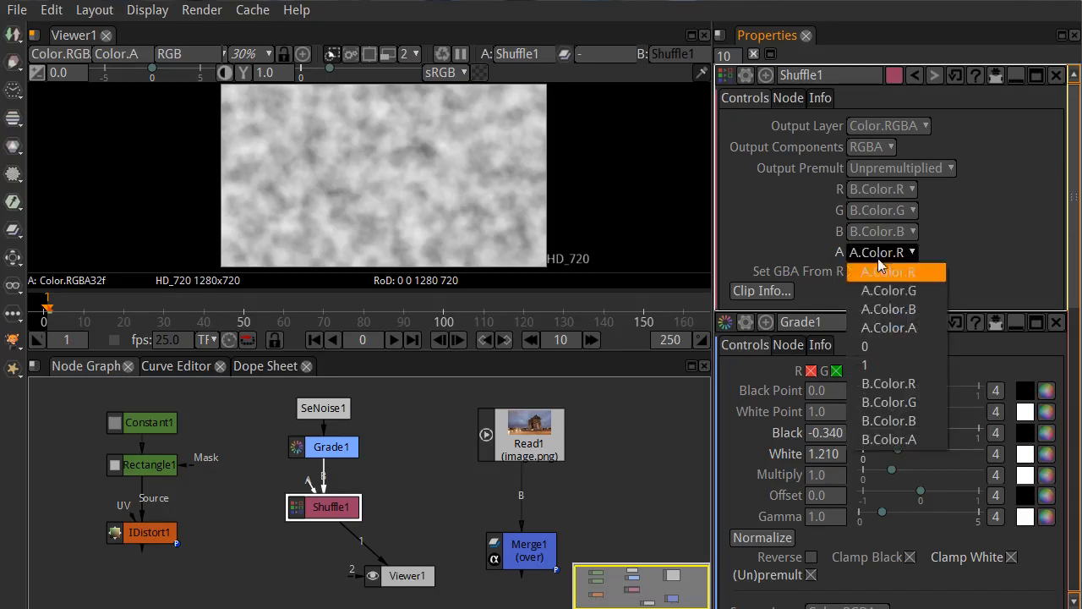
pyautogui.click(887, 387)
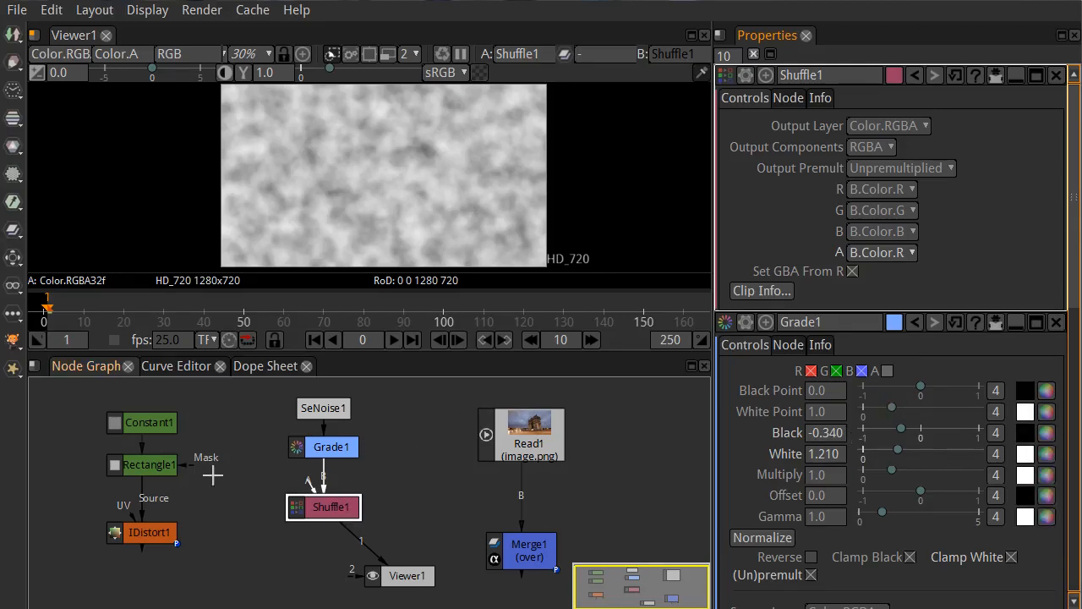
# - Disconnect Shuffle1 from Viewer1, connect IDistort1's UV input to Shuffle1, and align IDistort1 level with Shuffle1
pyautogui.moveTo(358, 532); pyautogui.dragTo(320, 541)
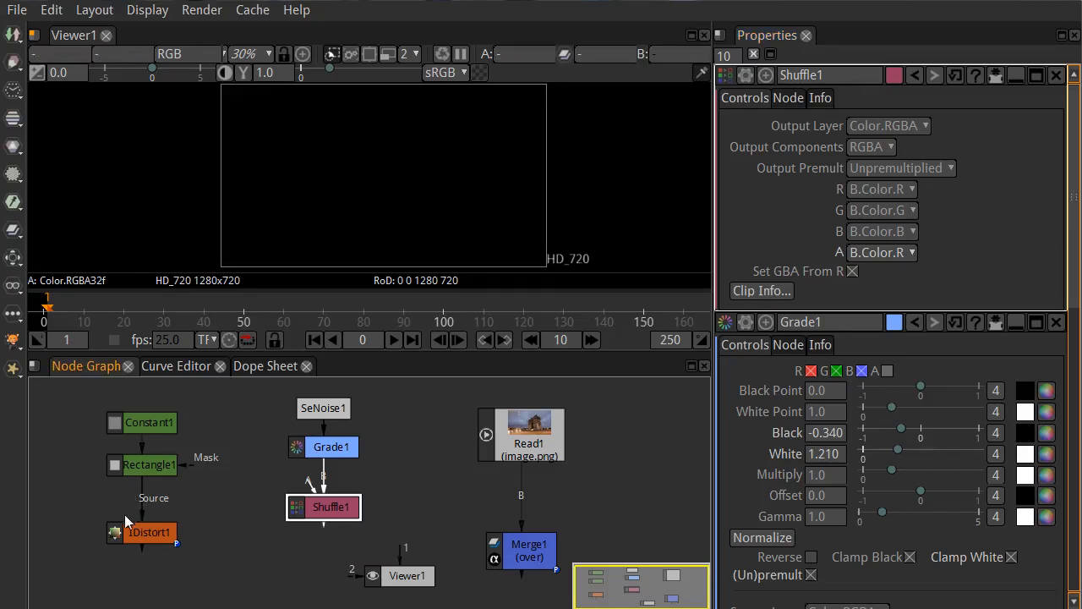
pyautogui.moveTo(118, 507); pyautogui.dragTo(331, 508)
pyautogui.moveTo(140, 539); pyautogui.dragTo(144, 516)
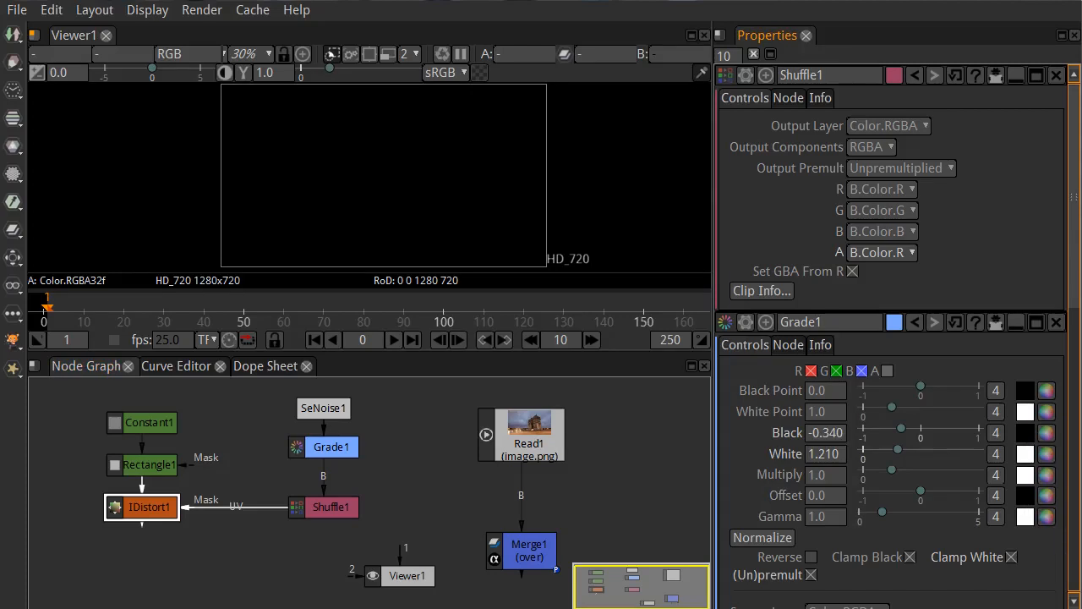
# - Raise IDistort1's UV Scale to 89.60 and show IDistort1's output in Viewer1
pyautogui.doubleClick(139, 505)
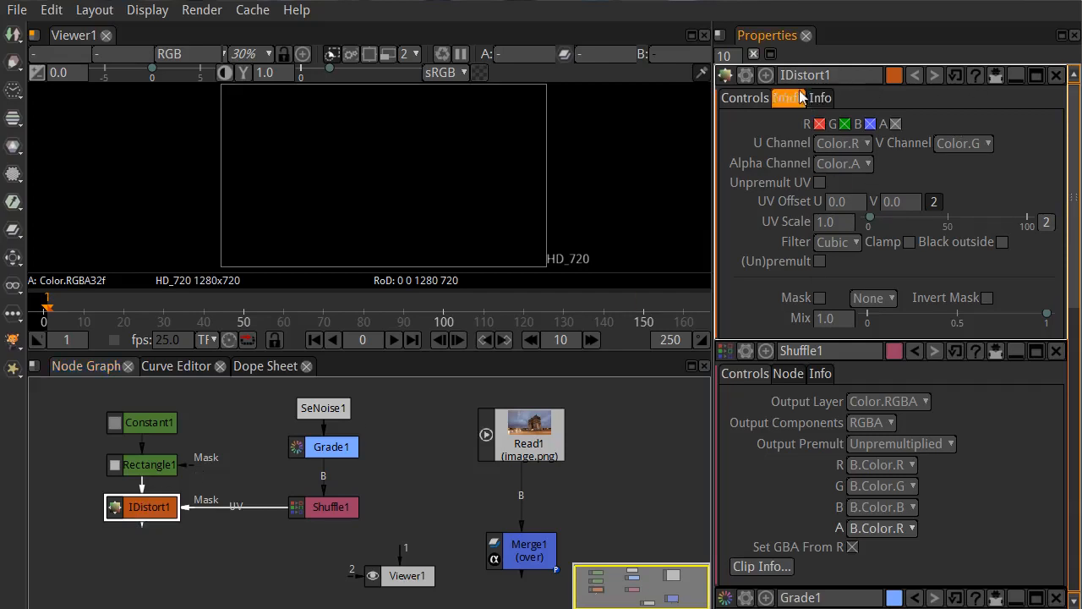
pyautogui.click(754, 53)
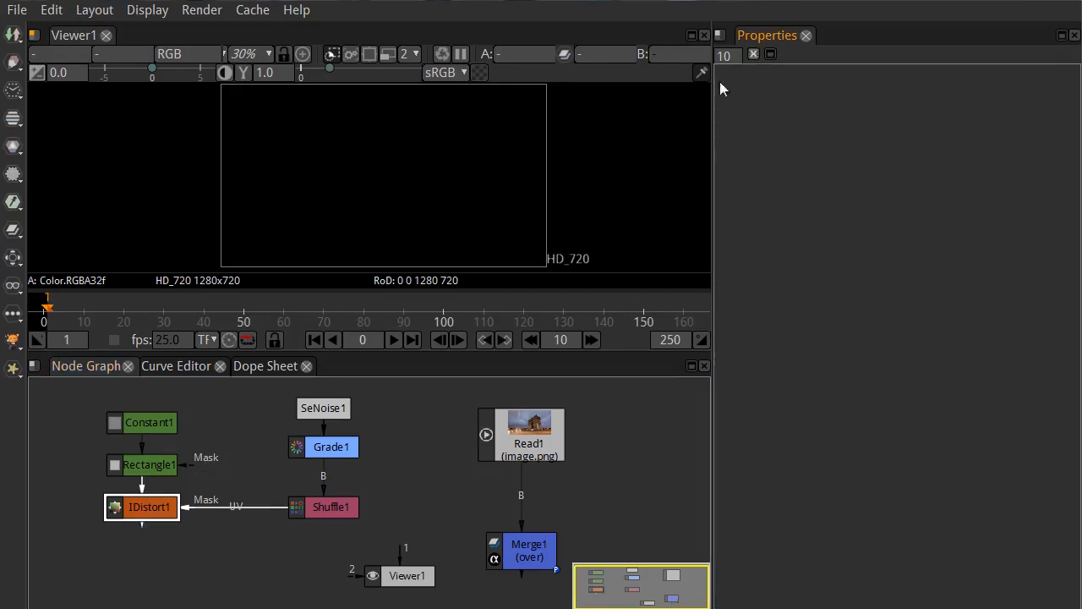
pyautogui.doubleClick(150, 507)
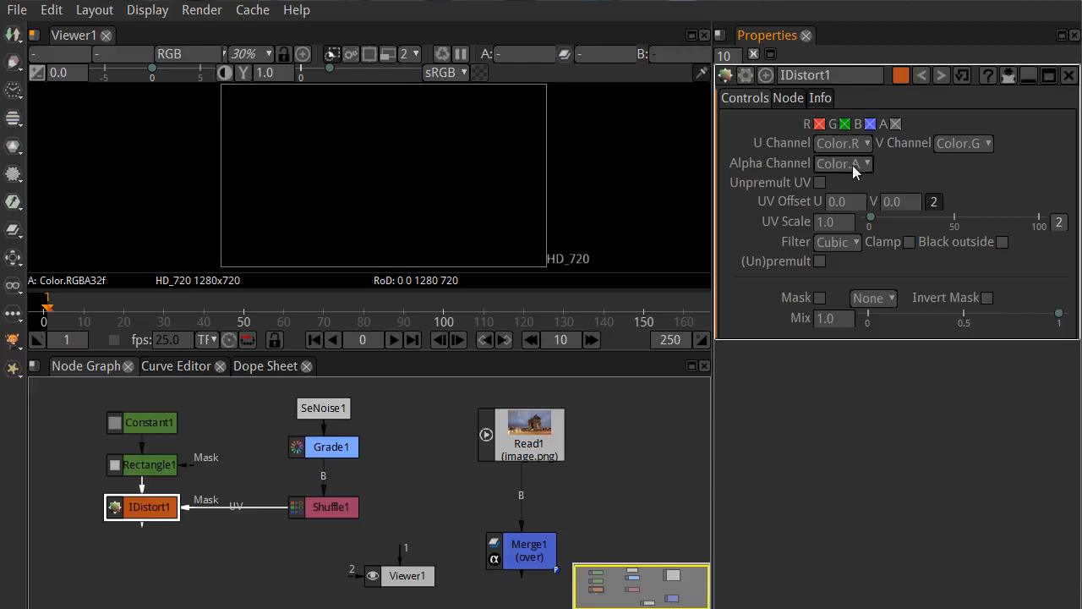
pyautogui.click(859, 200)
pyautogui.moveTo(873, 218); pyautogui.dragTo(970, 224)
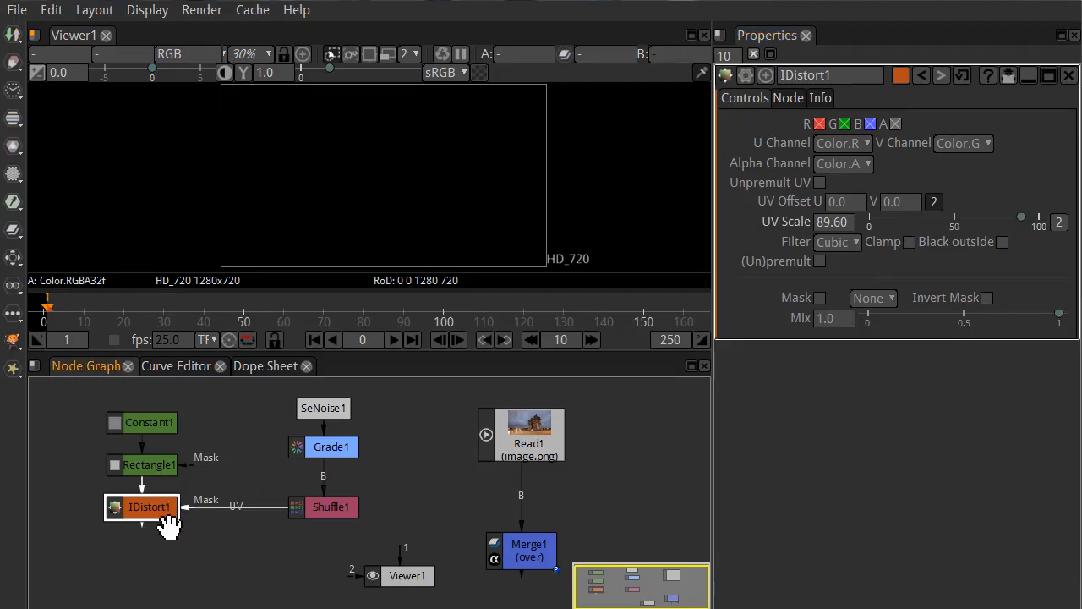
pyautogui.press('1')
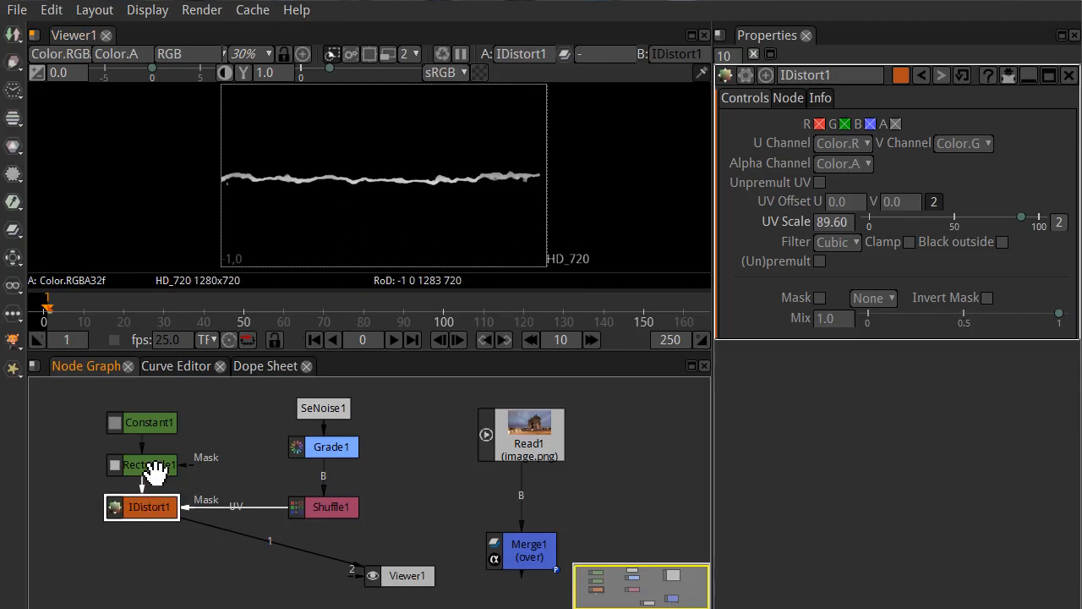
# - Compare the line without distortion by unplugging IDistort1's UV input and toggling the node's disabled state, and reconnect UV to Shuffle1
pyautogui.moveTo(232, 504); pyautogui.dragTo(152, 457)
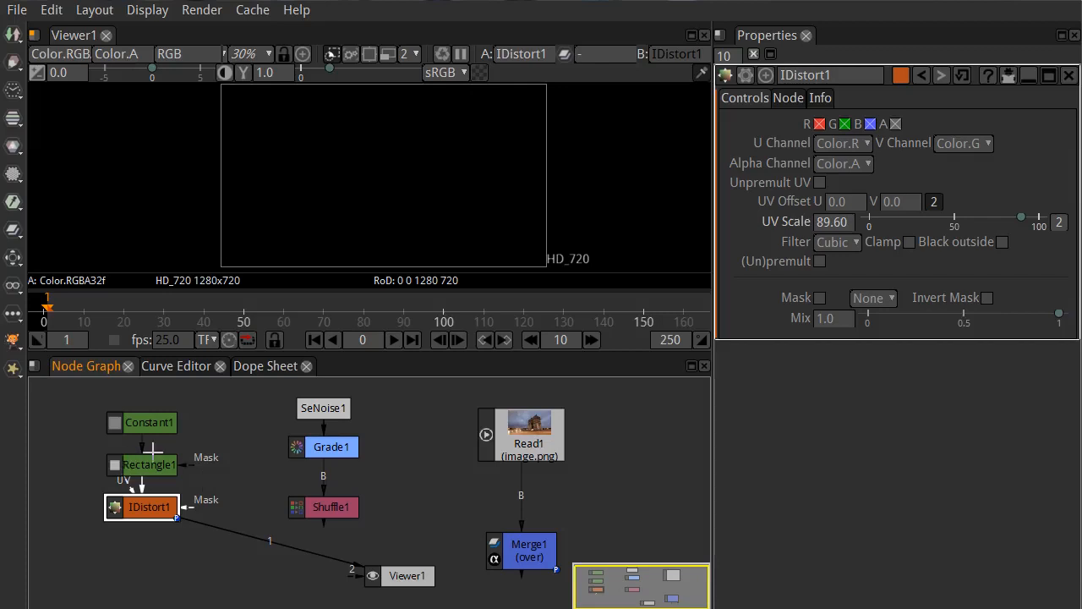
pyautogui.click(145, 467)
pyautogui.click(153, 510)
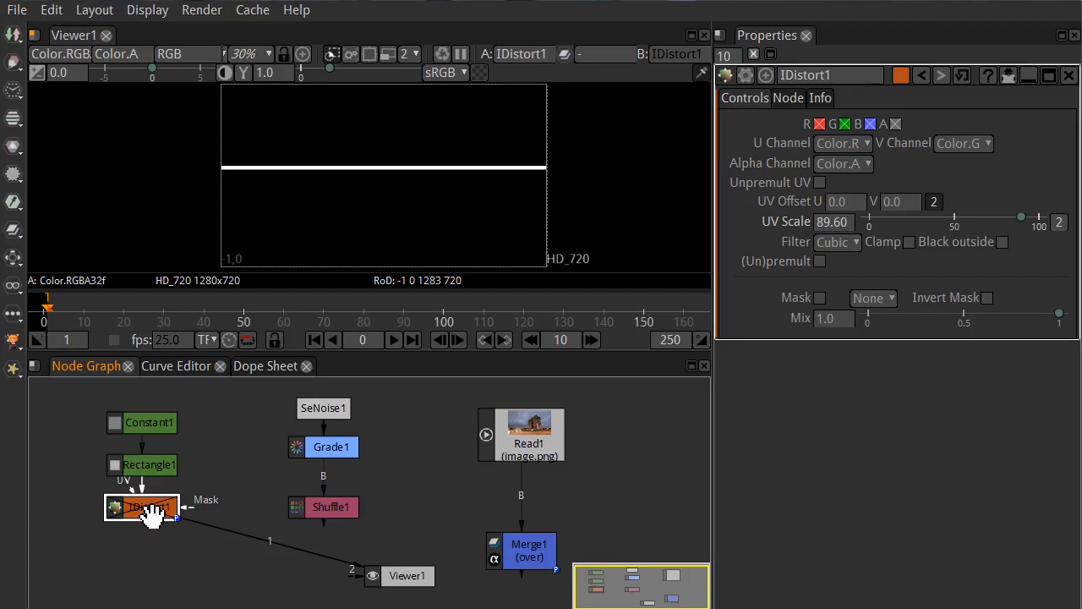
pyautogui.press('d')
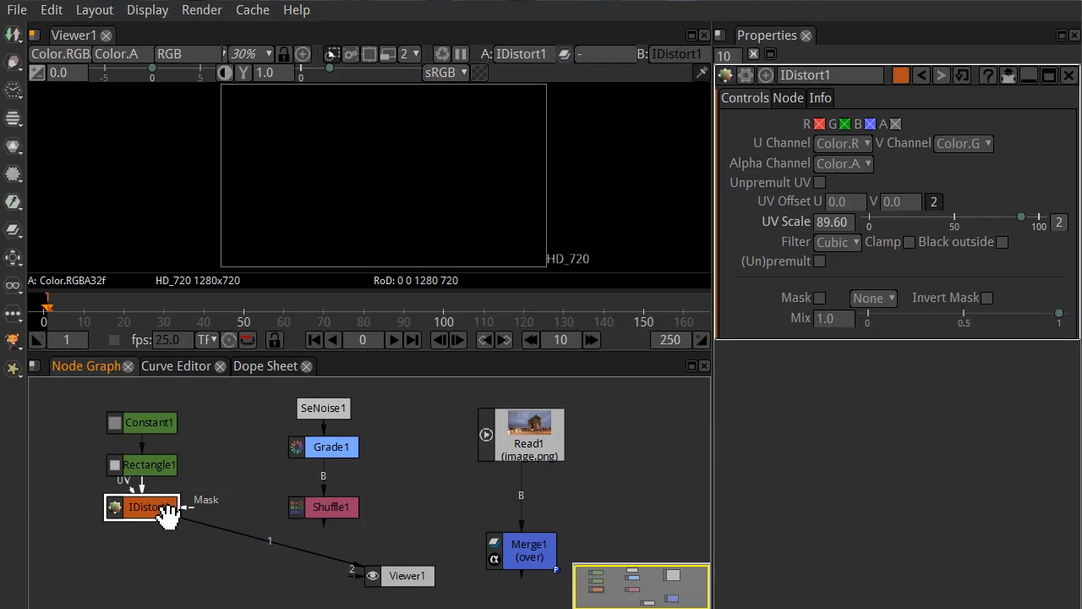
pyautogui.press('d')
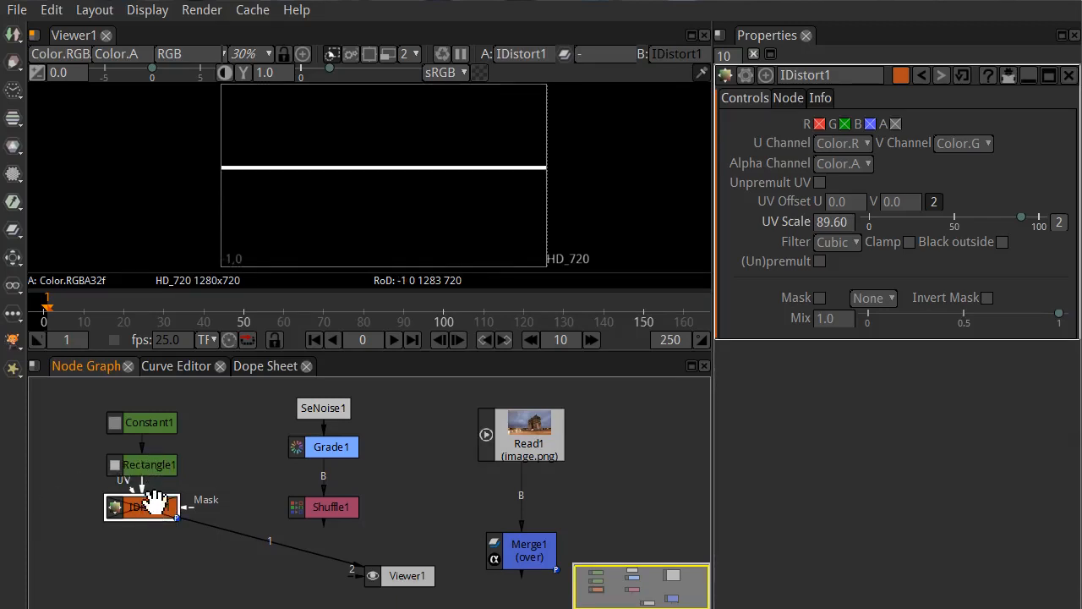
pyautogui.moveTo(129, 490); pyautogui.dragTo(334, 508)
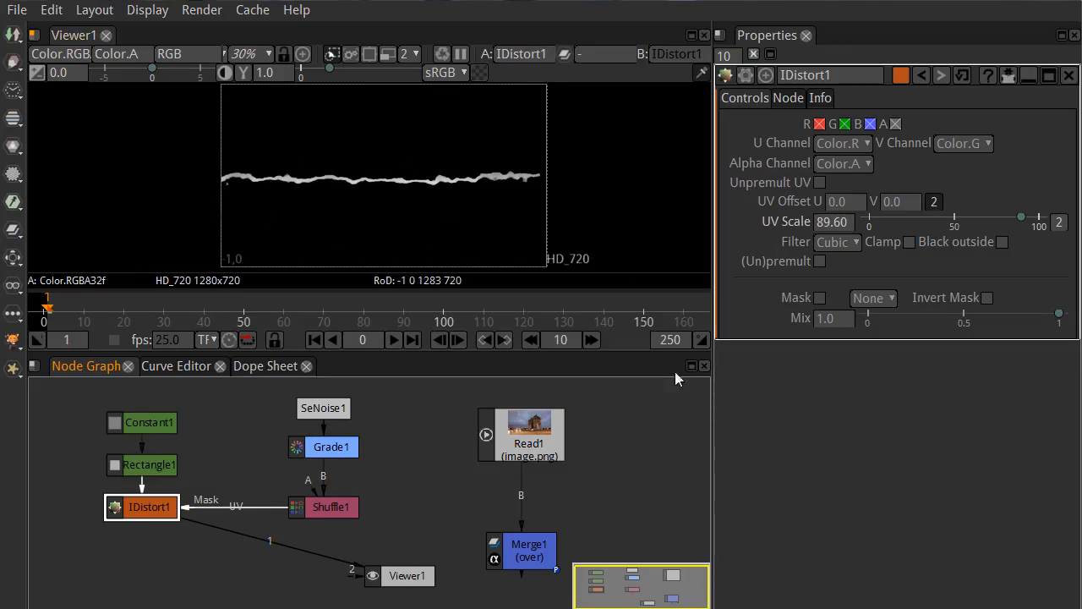
pyautogui.doubleClick(321, 412)
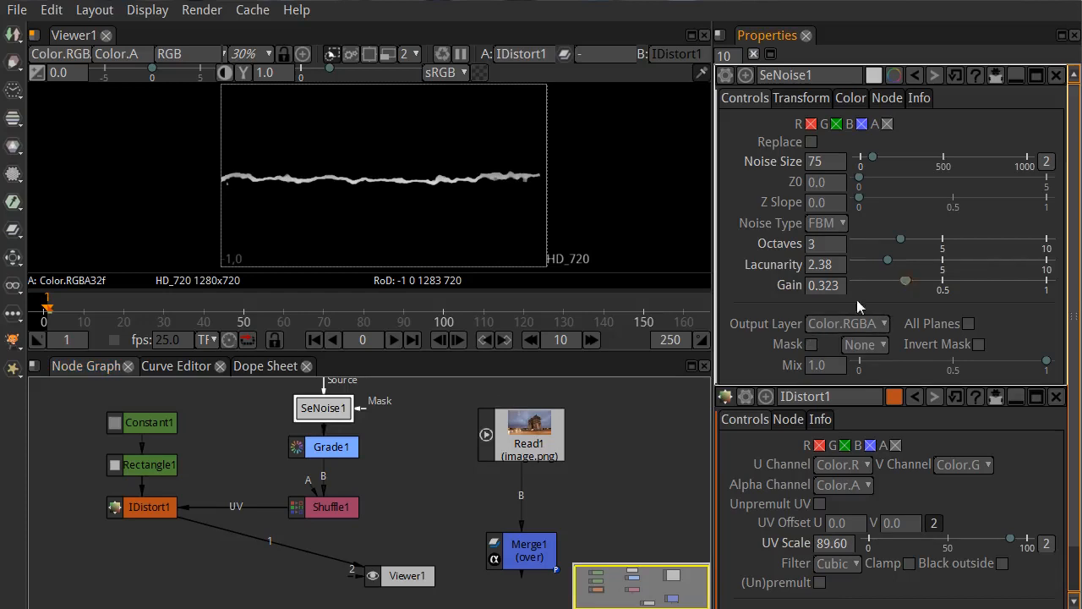
pyautogui.moveTo(861, 184)
pyautogui.mouseDown()
pyautogui.moveTo(1046, 185)
pyautogui.moveTo(865, 187)
pyautogui.moveTo(1034, 190)
pyautogui.moveTo(906, 189)
pyautogui.moveTo(1018, 198)
pyautogui.moveTo(854, 193)
pyautogui.mouseUp()
pyautogui.click(835, 203)
pyautogui.click(754, 54)
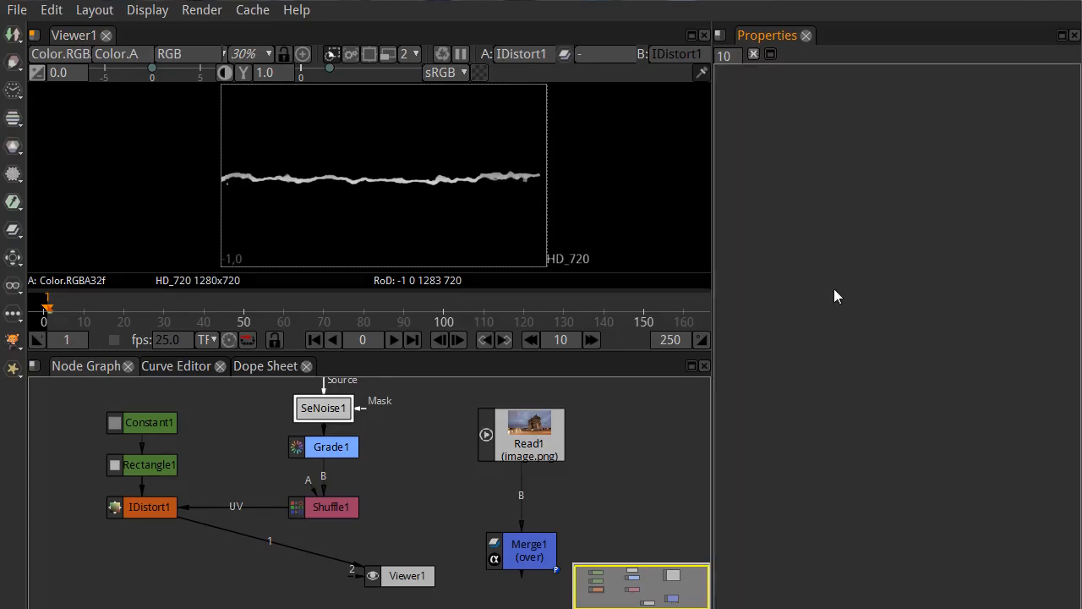
# - Set the last frame of the project's frame range to 90 in the Project Settings
pyautogui.press('s')
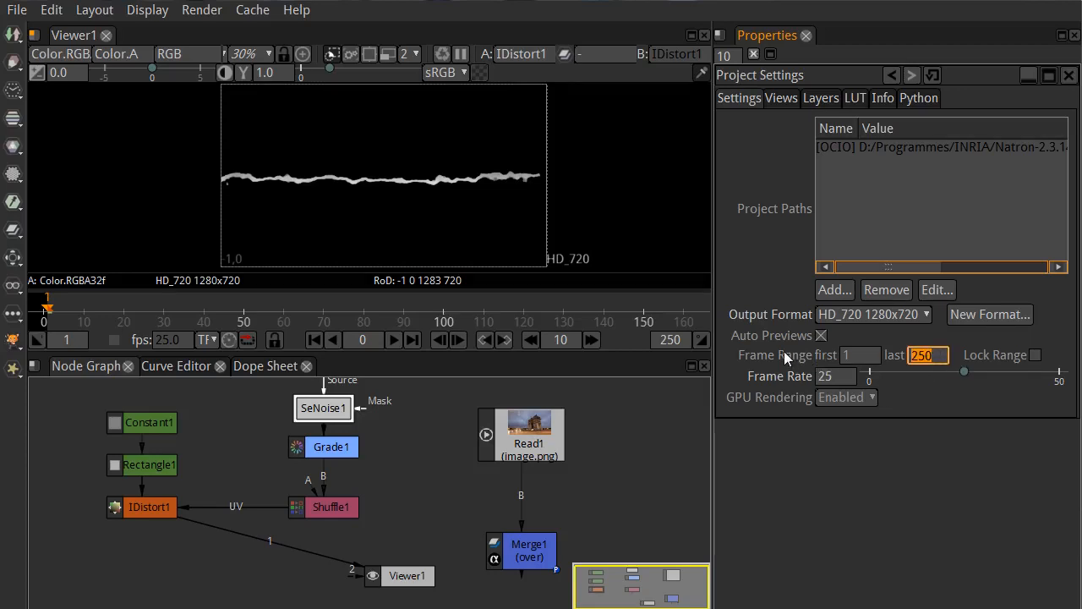
pyautogui.write('90')
pyautogui.press('Return')
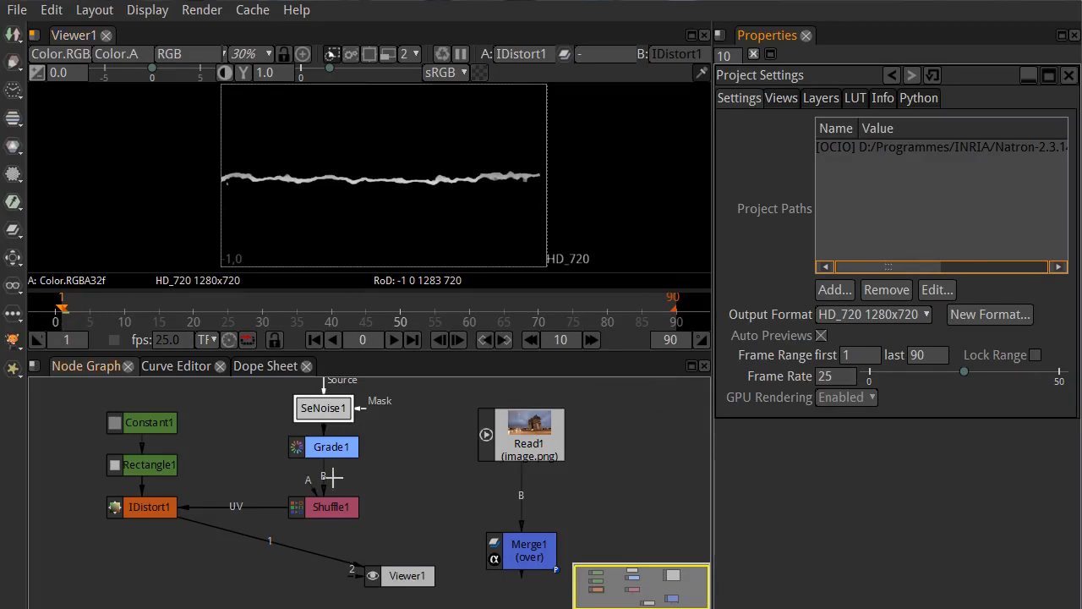
# - Set a keyframe on SeNoise1's Z0 parameter with value 0.0 at frame 1
pyautogui.doubleClick(333, 413)
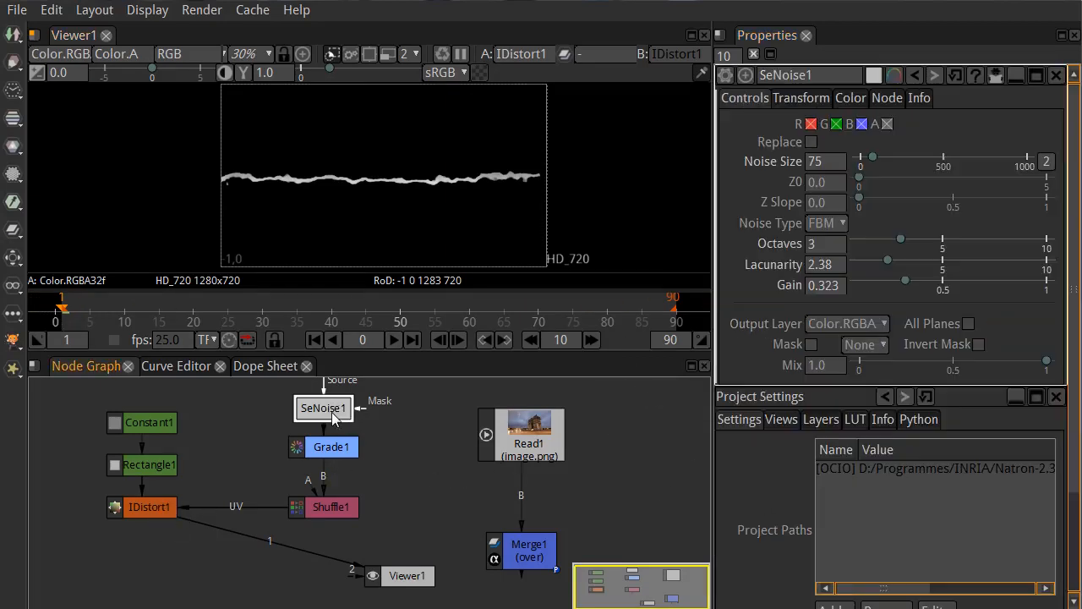
pyautogui.click(821, 183)
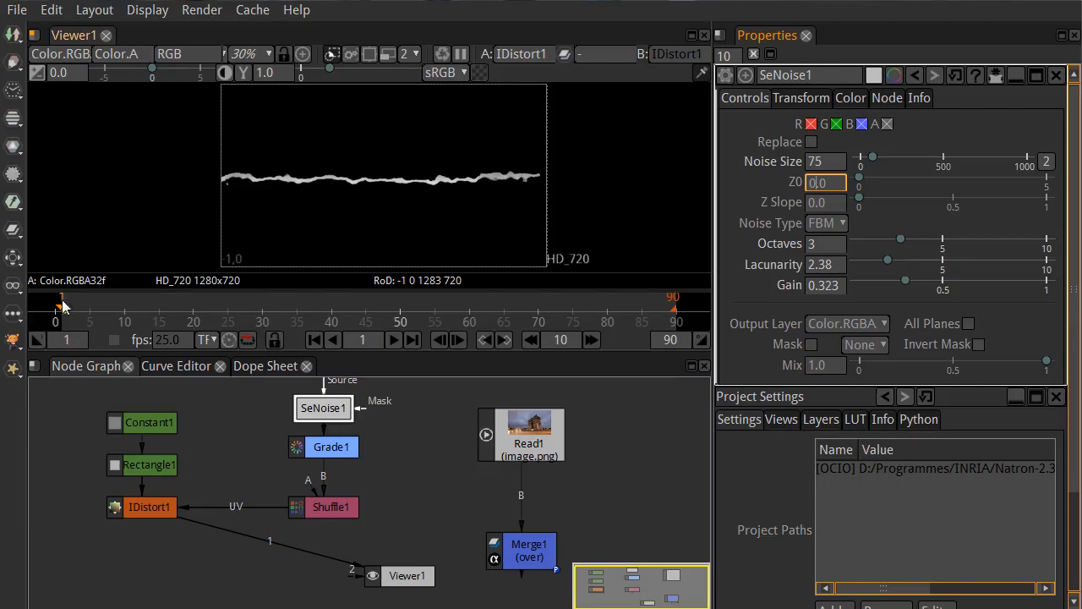
pyautogui.rightClick(813, 185)
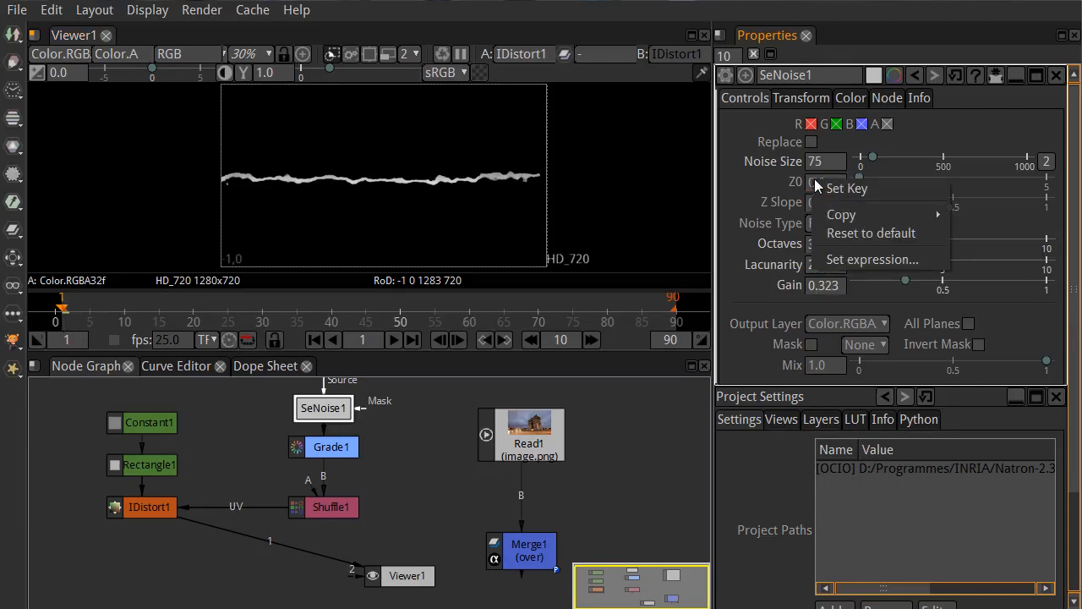
pyautogui.click(881, 189)
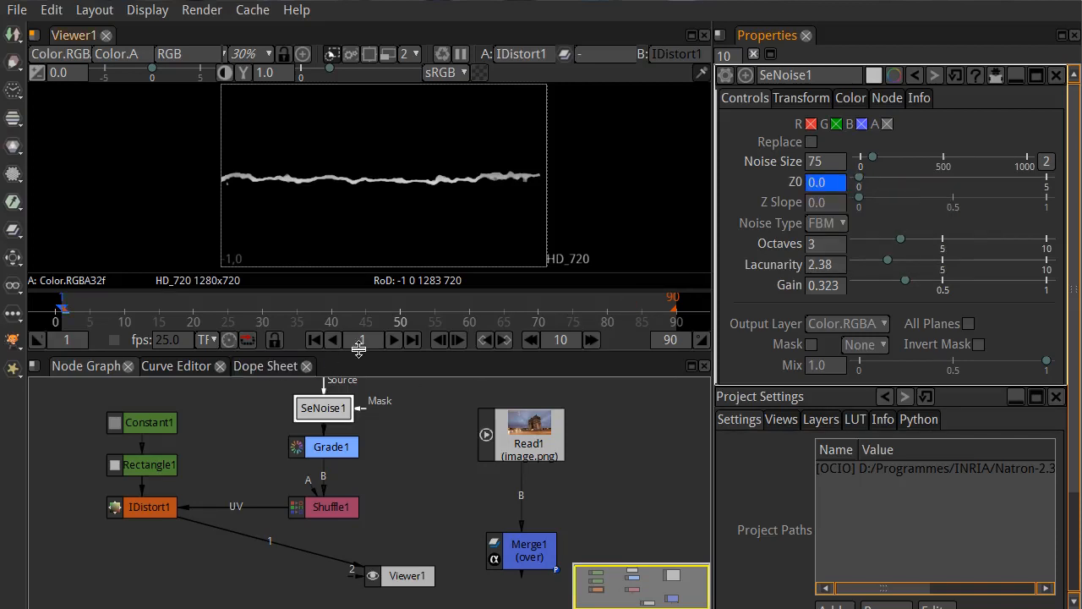
# - Set SeNoise1's Z0 to 20 at frame 90, the end of the timeline
pyautogui.click(412, 340)
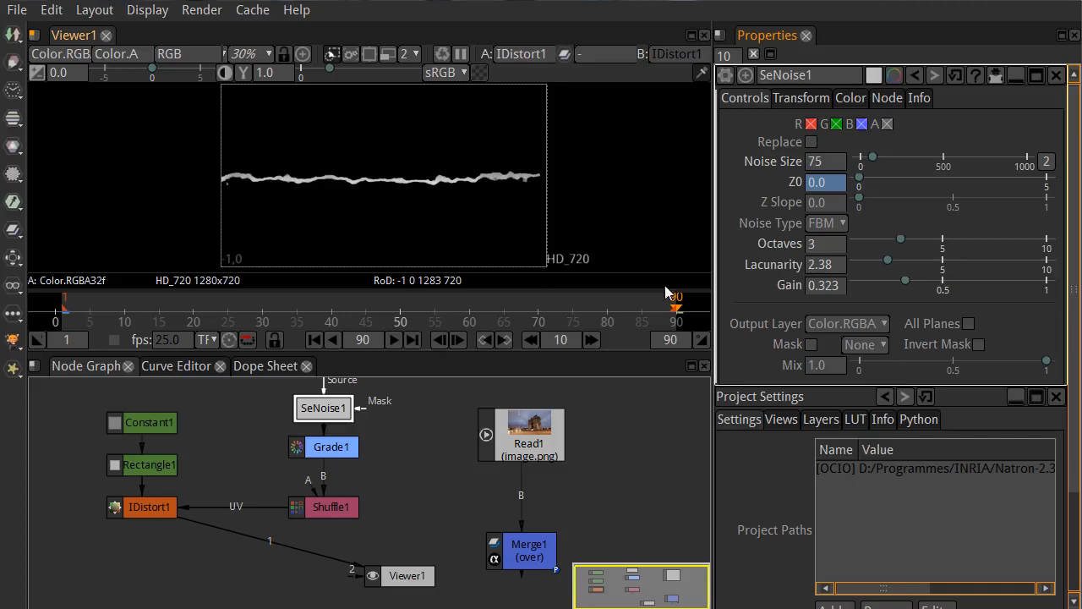
pyautogui.click(835, 186)
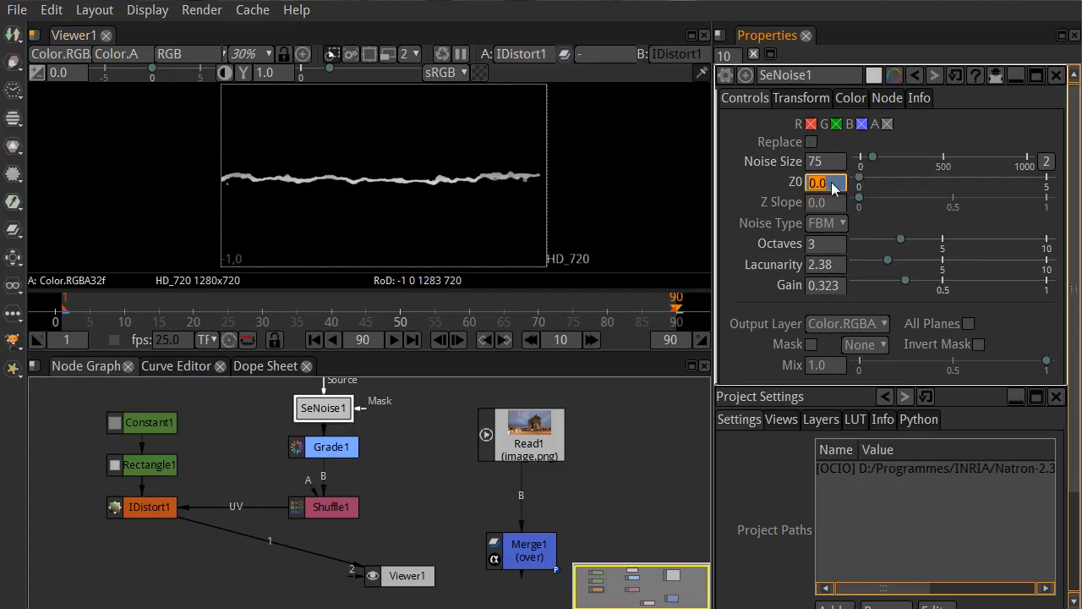
pyautogui.write('20')
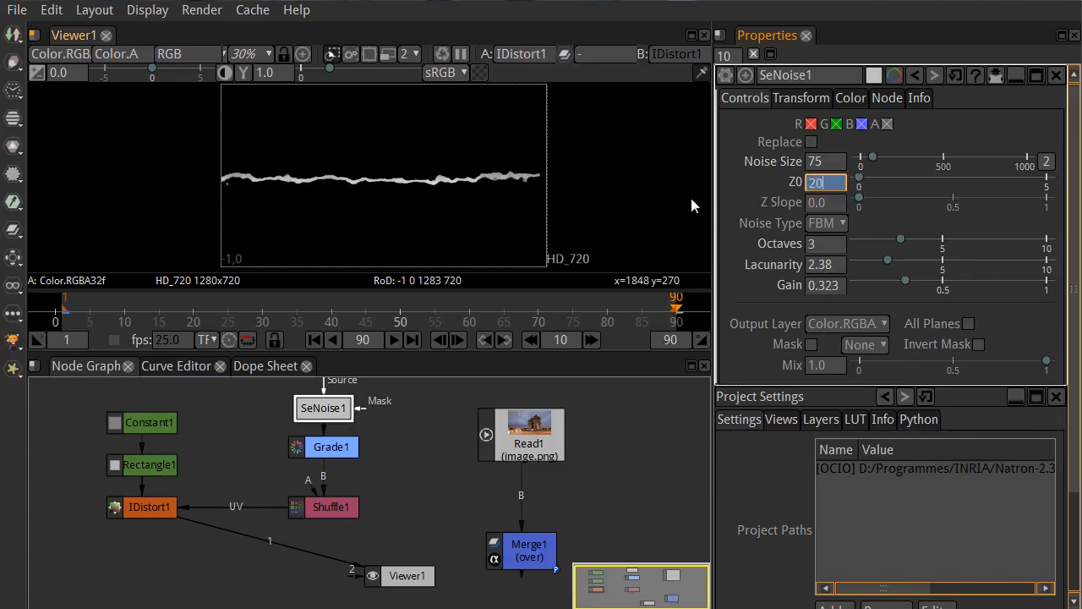
pyautogui.press('Return')
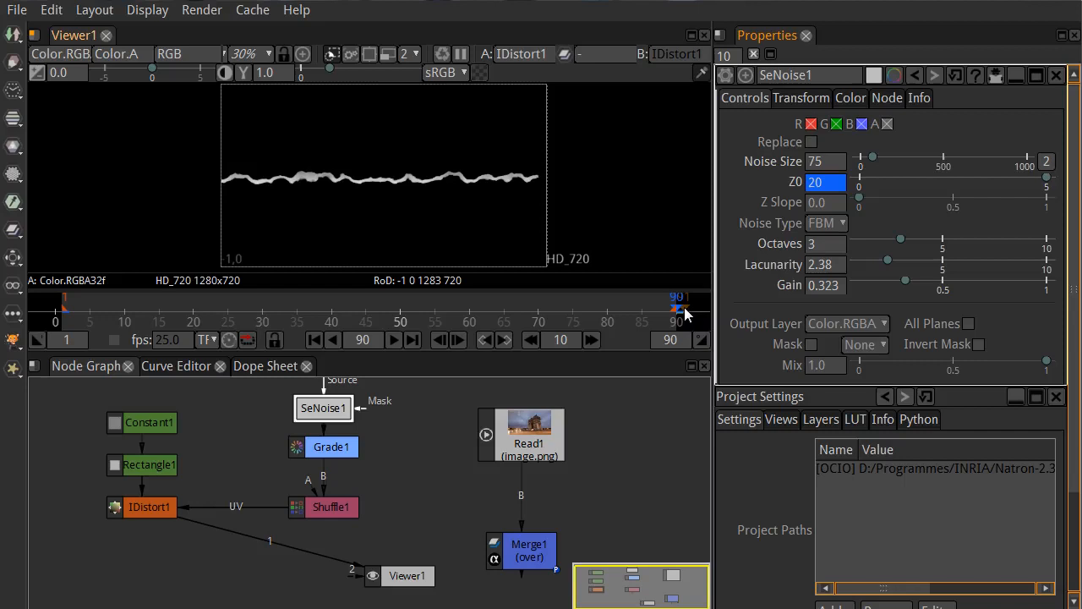
# - Scrub the timeline from frame 1 to frame 40 to examine the animated distortion and the Z0 interpolation
pyautogui.click(314, 340)
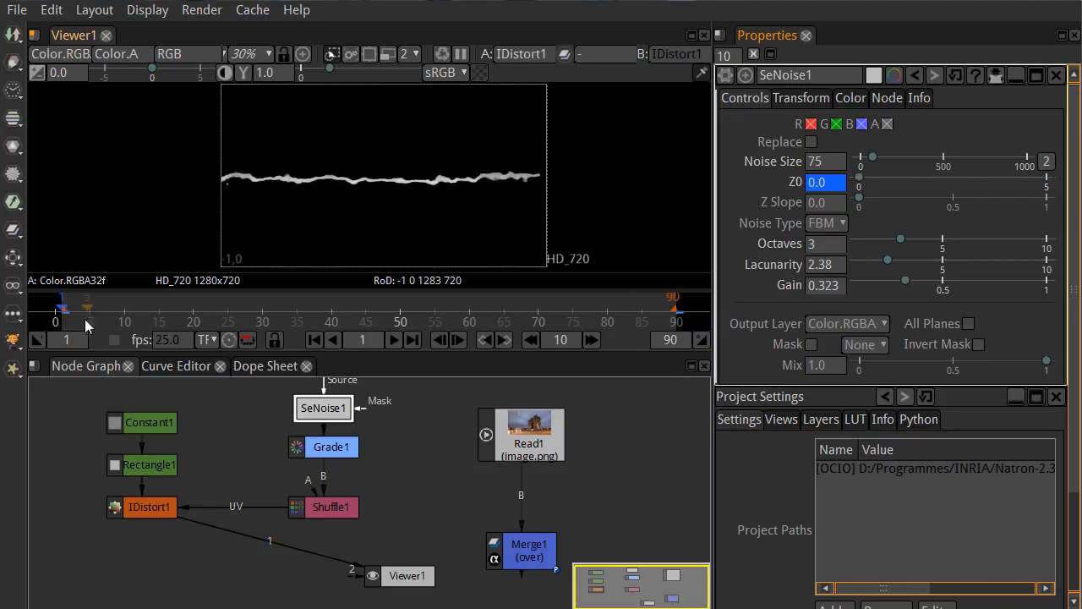
pyautogui.moveTo(76, 318); pyautogui.dragTo(191, 319)
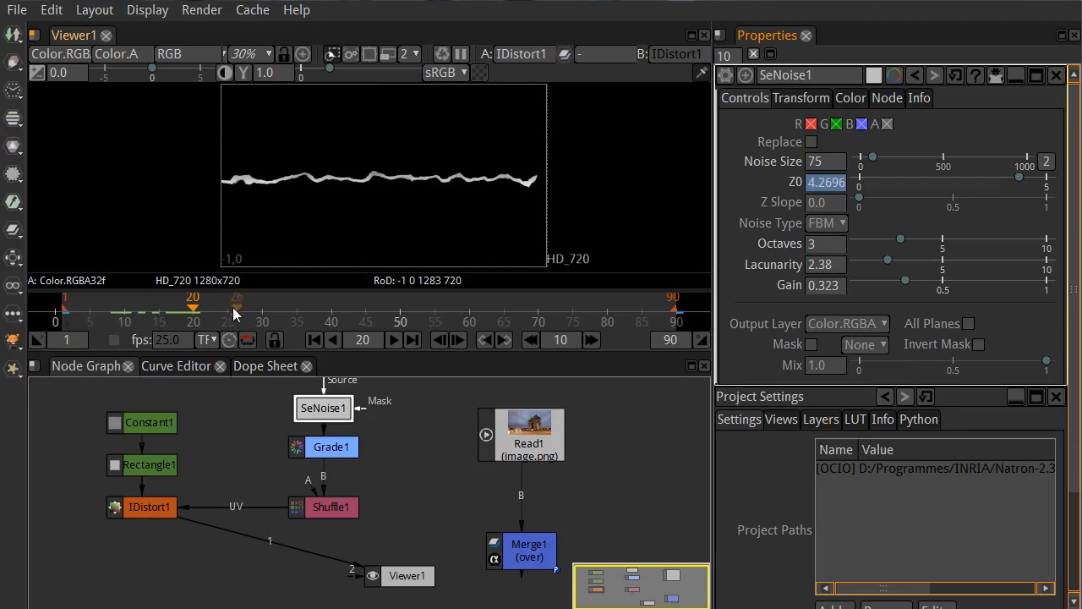
pyautogui.click(824, 186)
pyautogui.moveTo(233, 322); pyautogui.dragTo(331, 321)
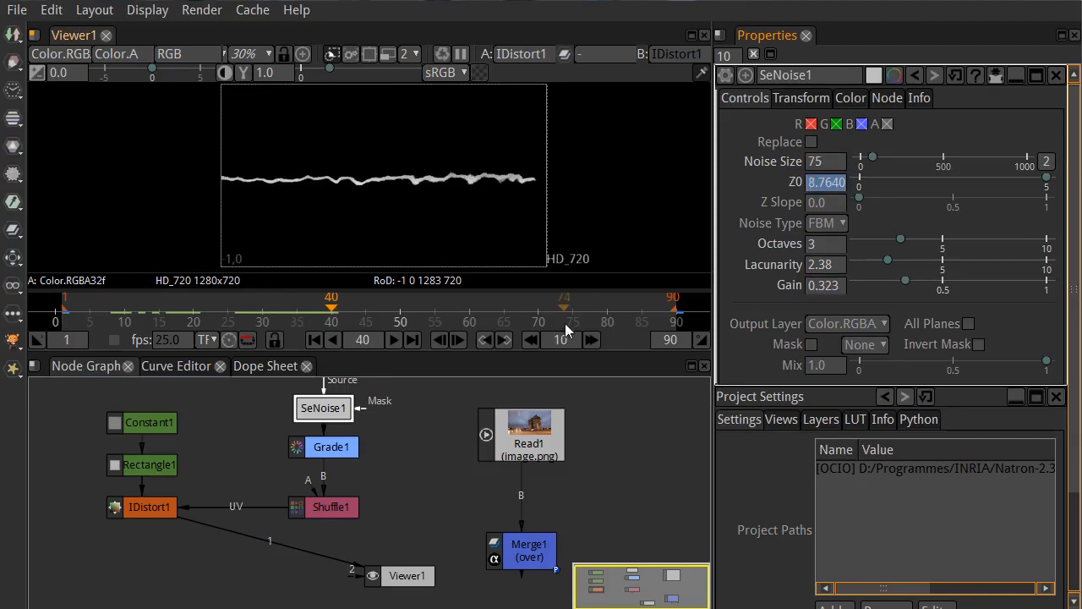
# - Play back the animated line from frame 1 to examine its motion, and return to the first frame
pyautogui.click(705, 305)
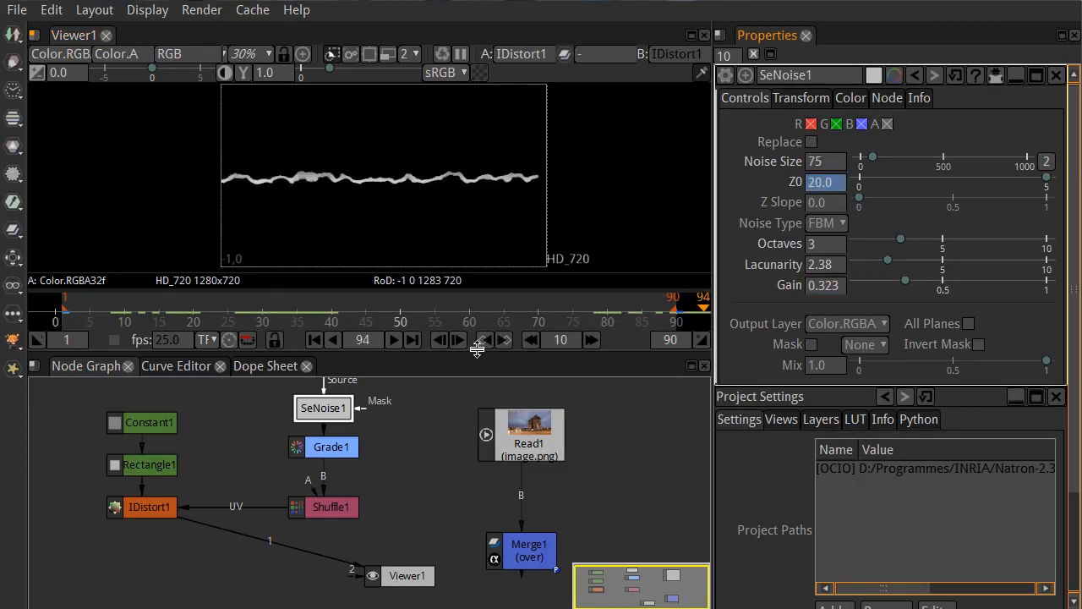
pyautogui.click(440, 339)
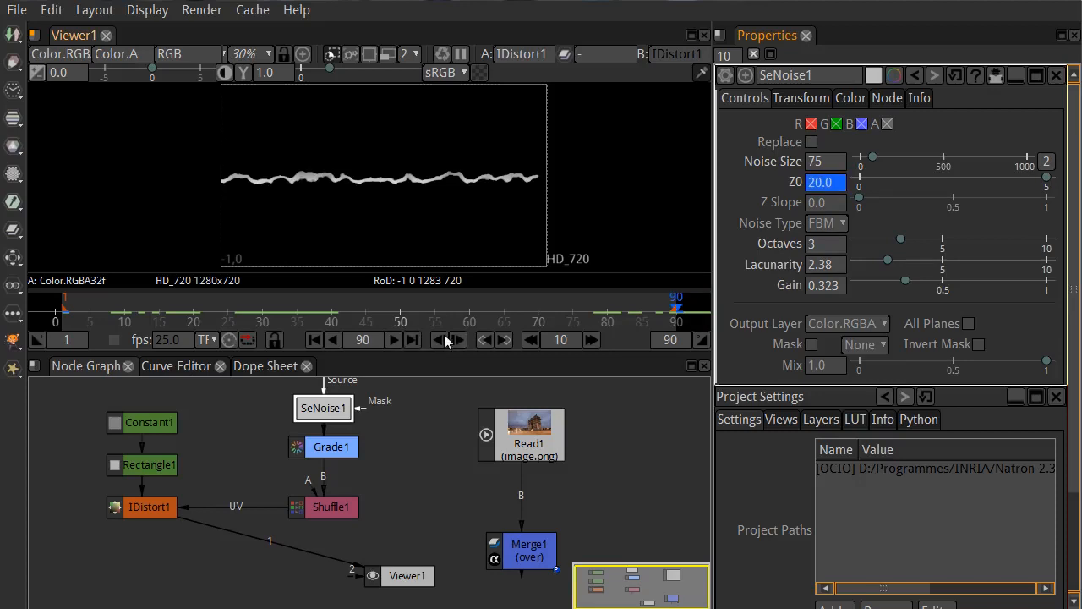
pyautogui.click(840, 186)
pyautogui.click(314, 340)
pyautogui.click(393, 339)
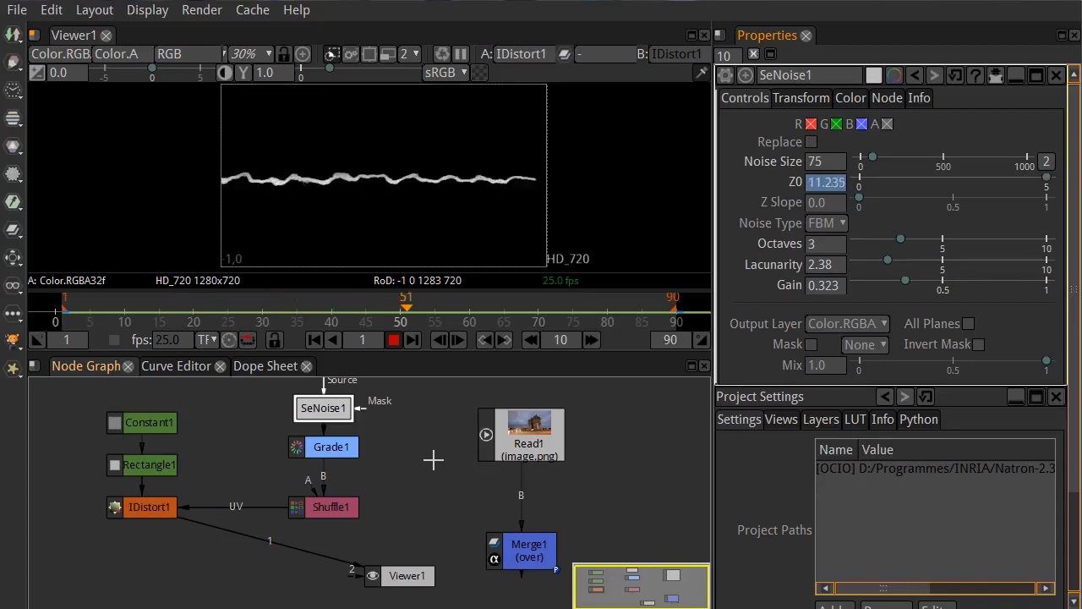
pyautogui.click(394, 339)
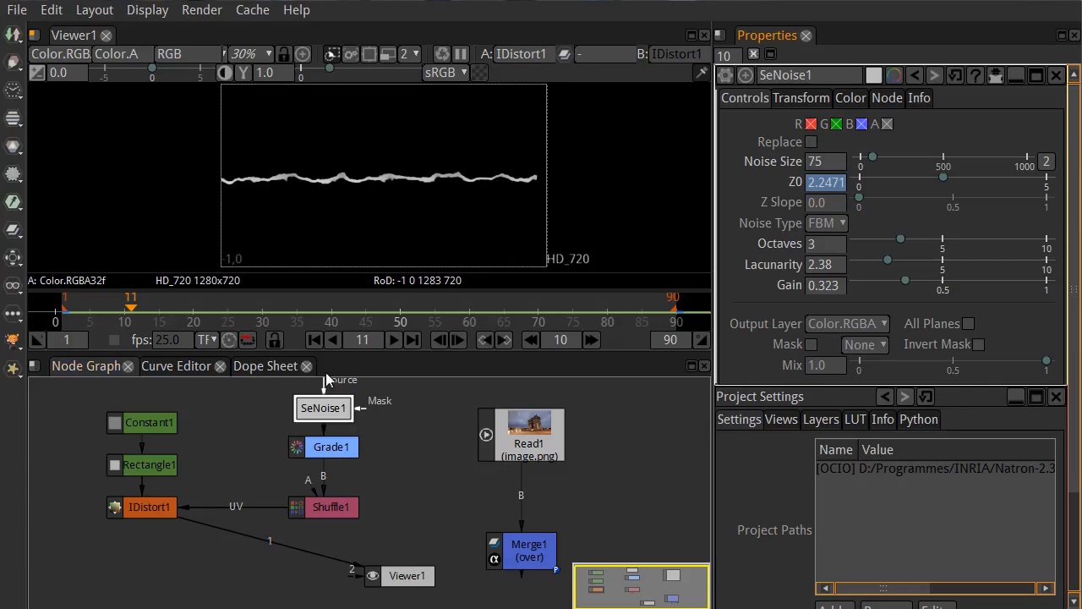
pyautogui.click(312, 340)
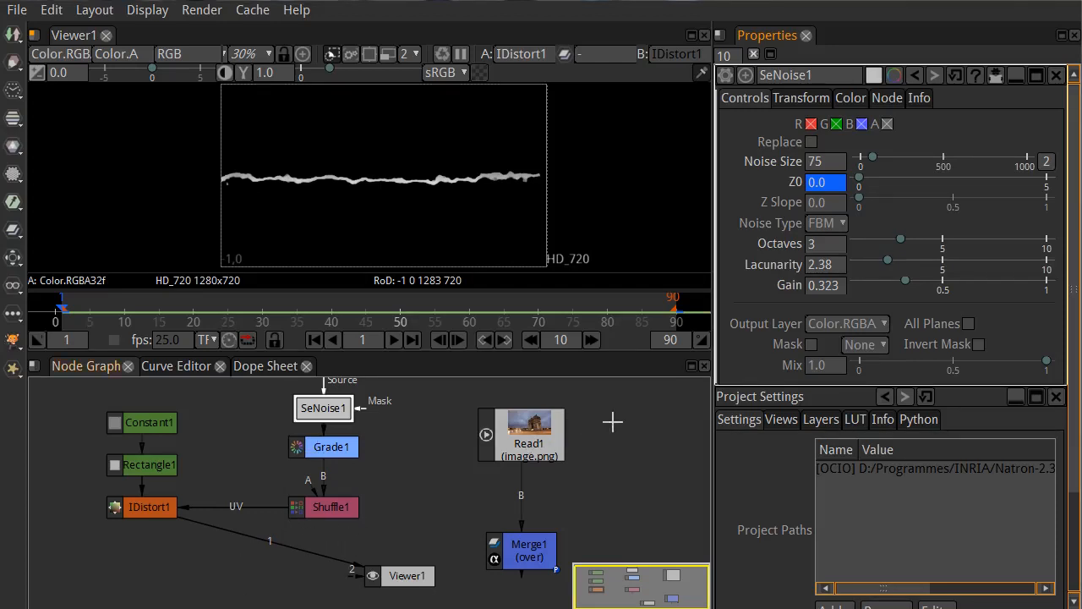
# - Move Read1, Merge1 and Viewer1 to the opposite side of the node graph, with Viewer1 beside Merge1
pyautogui.moveTo(634, 393); pyautogui.dragTo(462, 575)
pyautogui.moveTo(530, 553); pyautogui.dragTo(78, 559)
pyautogui.moveTo(182, 552); pyautogui.dragTo(398, 536)
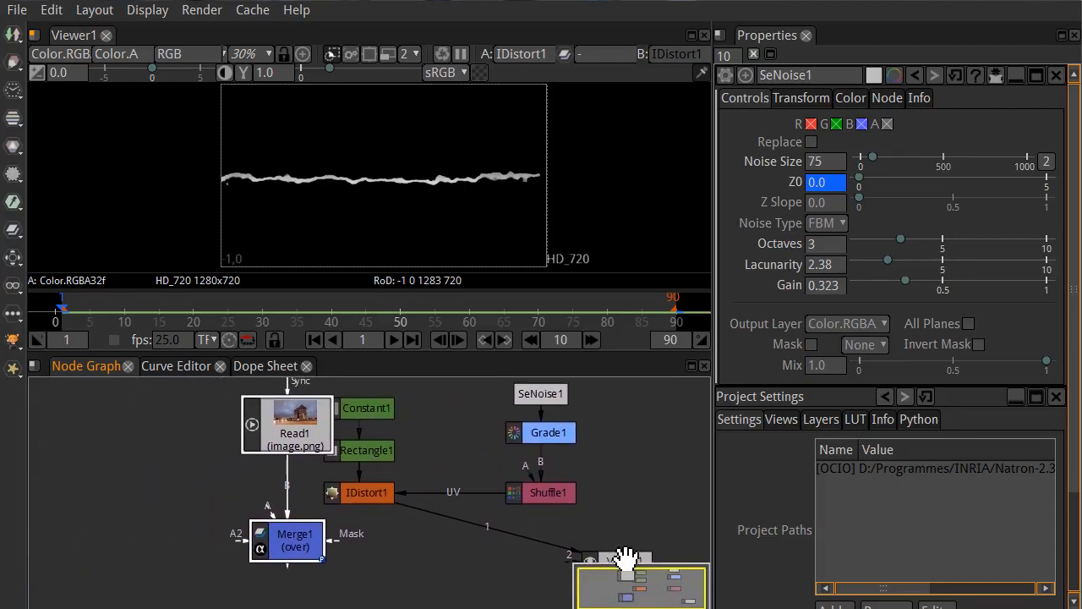
pyautogui.moveTo(625, 563); pyautogui.dragTo(135, 539)
pyautogui.moveTo(483, 568); pyautogui.dragTo(538, 578)
# - Move the SeNoise1, Grade1 and Shuffle1 nodes away from IDistort1 and tighten them into a compact column
pyautogui.moveTo(668, 398); pyautogui.dragTo(527, 529)
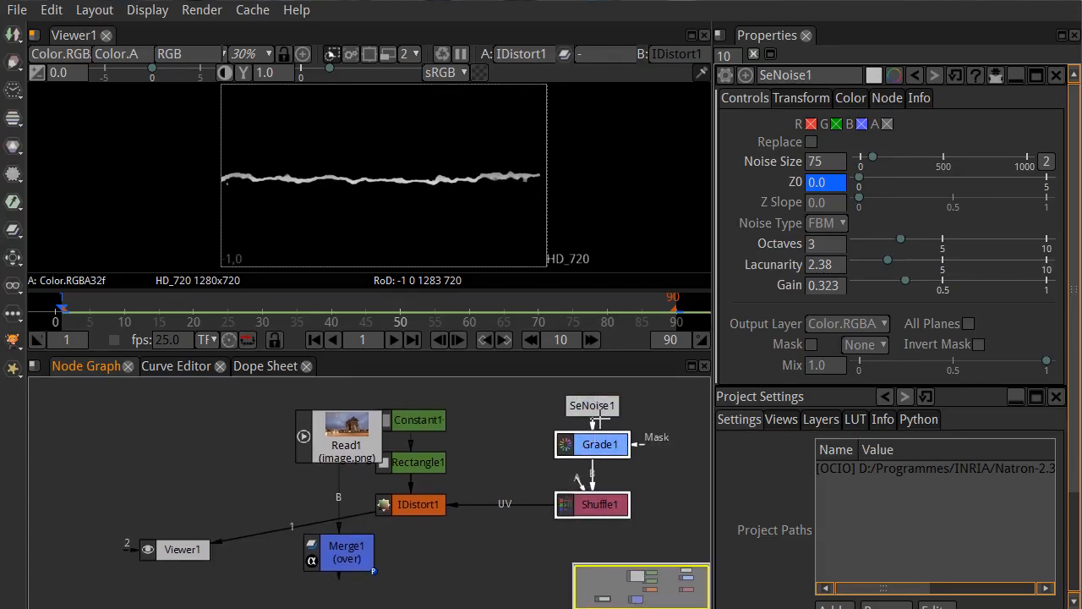
pyautogui.moveTo(643, 386); pyautogui.dragTo(521, 526)
pyautogui.moveTo(592, 504); pyautogui.dragTo(640, 480)
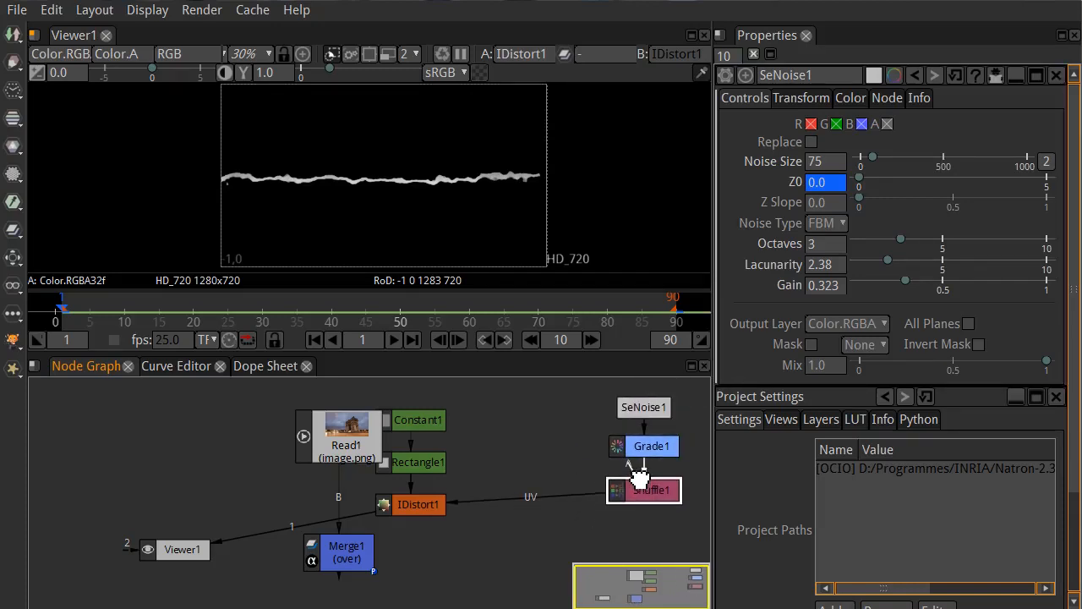
# - Stack Constant1, Rectangle1 and IDistort1 in a vertical column next to the SeNoise1, Grade1 and Shuffle1 nodes
pyautogui.moveTo(448, 505); pyautogui.dragTo(578, 539)
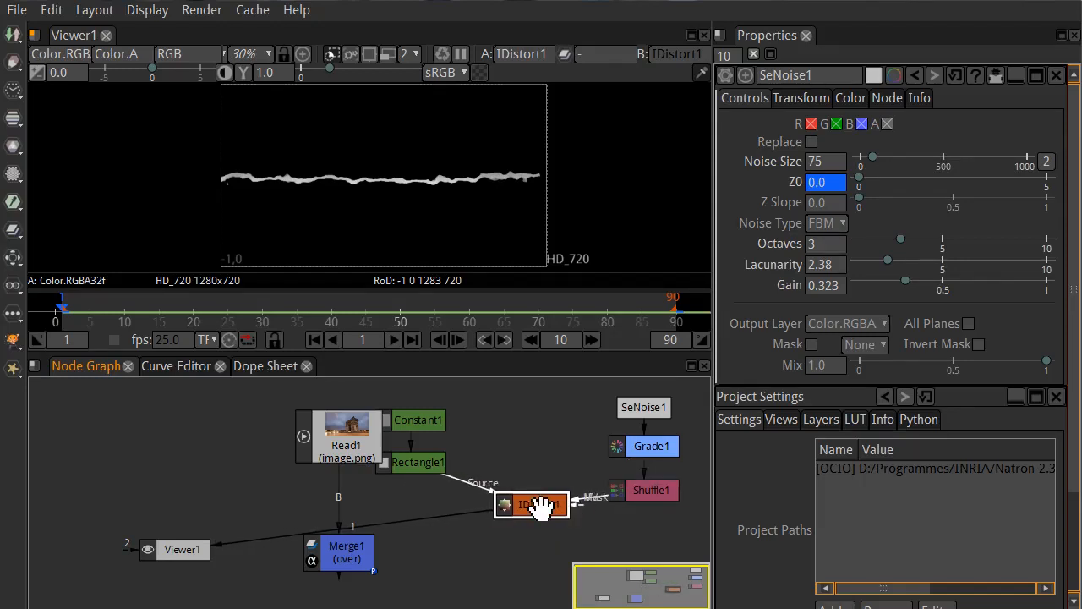
pyautogui.moveTo(541, 505); pyautogui.dragTo(543, 490)
pyautogui.moveTo(468, 406); pyautogui.dragTo(544, 470)
pyautogui.click(416, 452)
pyautogui.click(533, 456)
pyautogui.moveTo(532, 428); pyautogui.dragTo(533, 435)
pyautogui.click(490, 574)
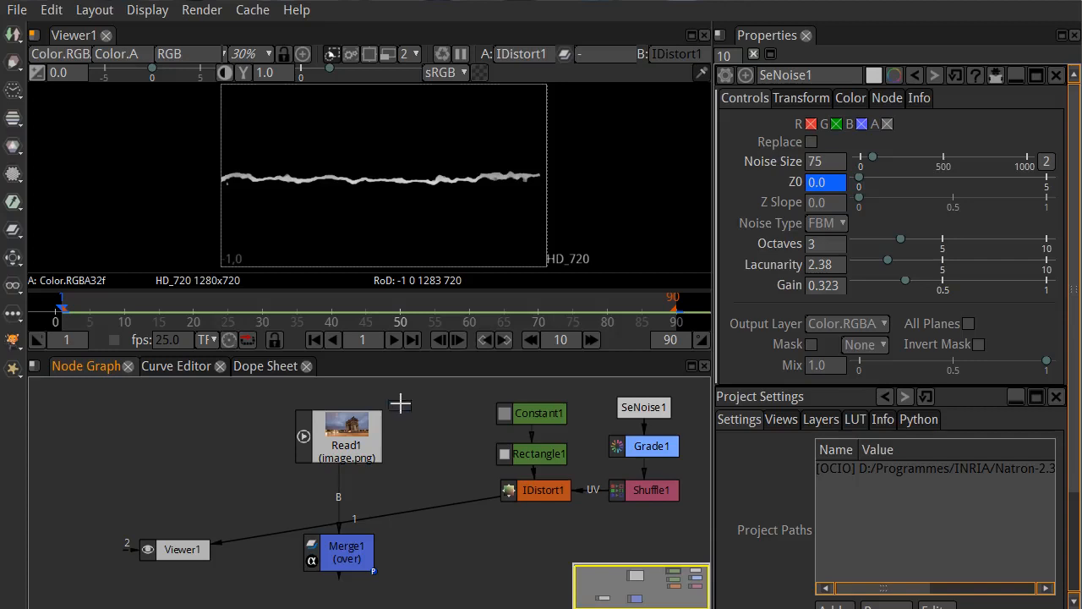
# - Space out Read1, Viewer1 and Merge1 and connect Merge1 to input 1 of Viewer1
pyautogui.moveTo(350, 442); pyautogui.dragTo(335, 438)
pyautogui.moveTo(182, 551); pyautogui.dragTo(119, 566)
pyautogui.moveTo(347, 561); pyautogui.dragTo(183, 495)
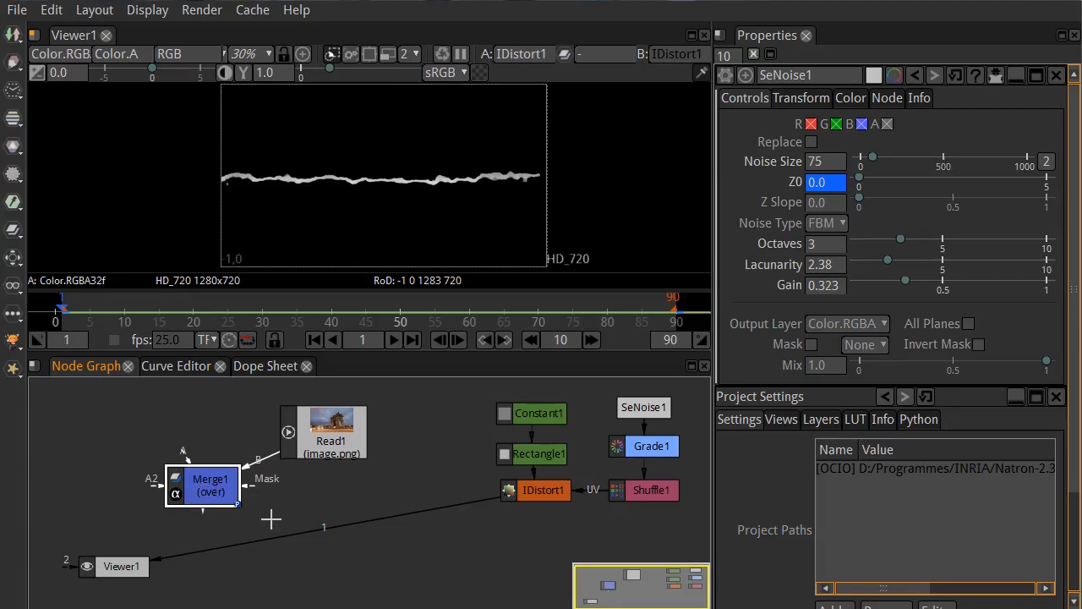
pyautogui.press('1')
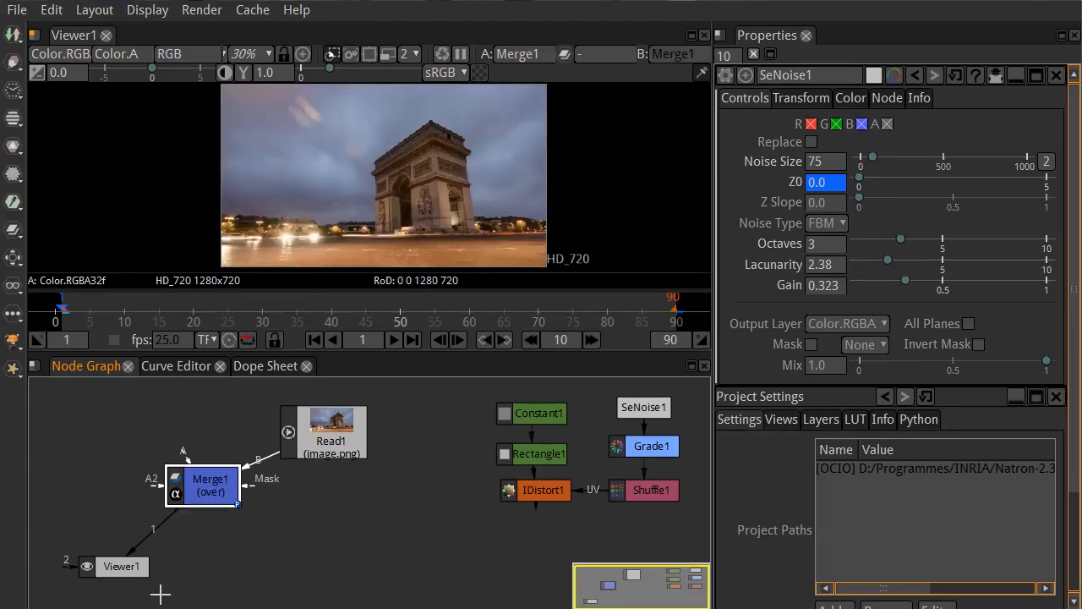
# - Place Merge1 below Read1, connect its A input to IDistort1, and play back the composite
pyautogui.moveTo(194, 478); pyautogui.dragTo(300, 546)
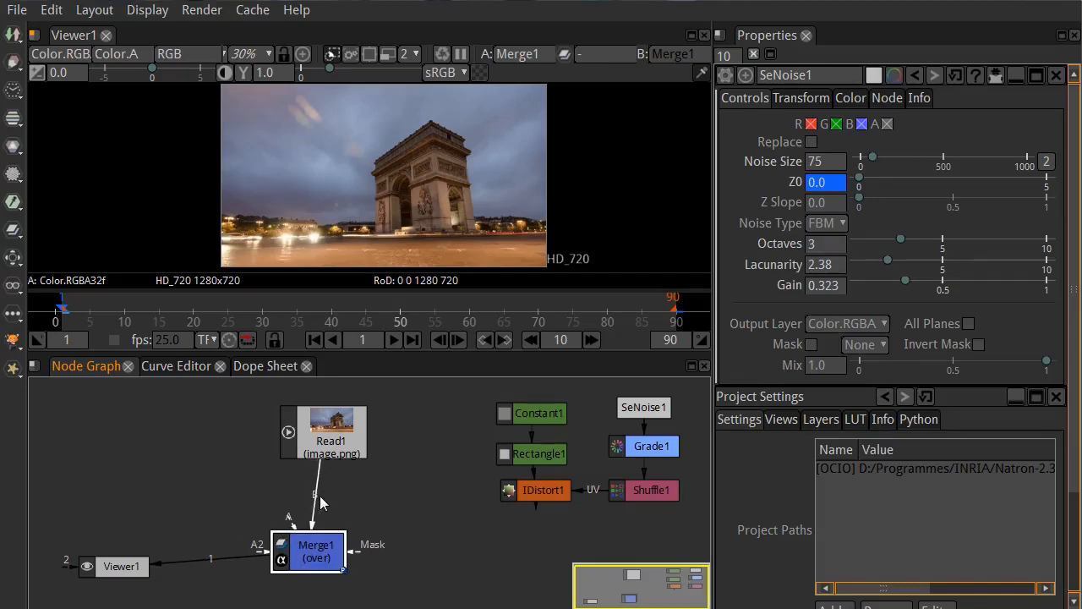
pyautogui.moveTo(287, 526); pyautogui.dragTo(541, 496)
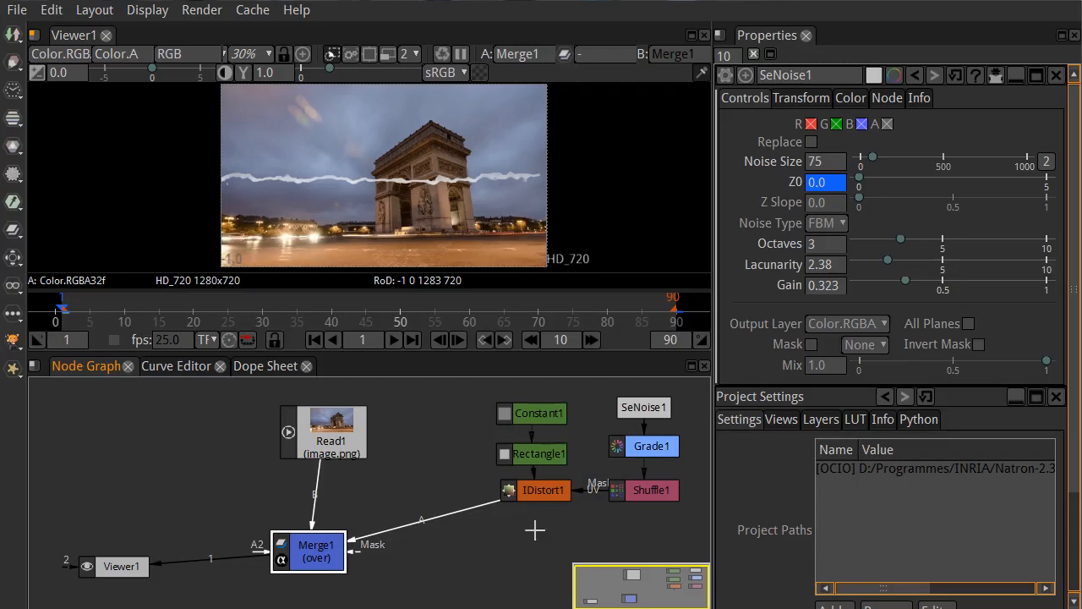
pyautogui.moveTo(338, 440); pyautogui.dragTo(320, 460)
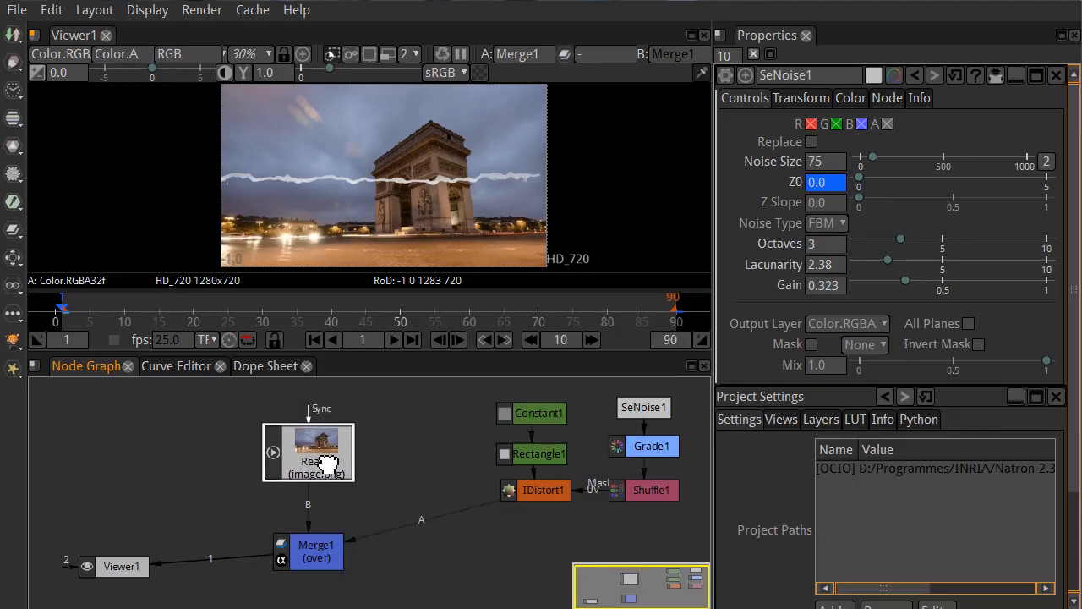
pyautogui.click(395, 337)
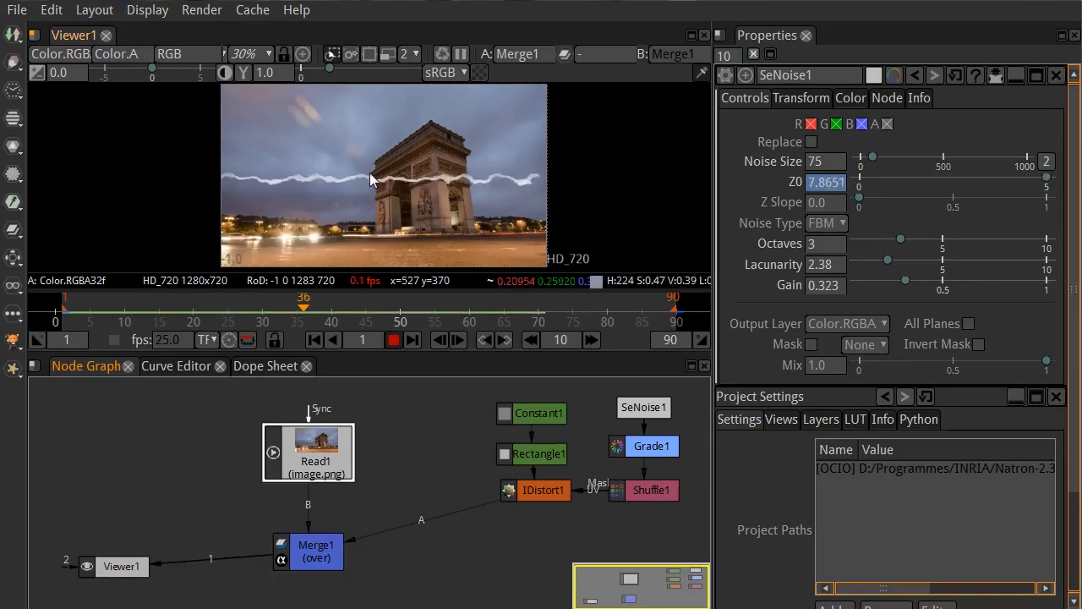
pyautogui.click(393, 342)
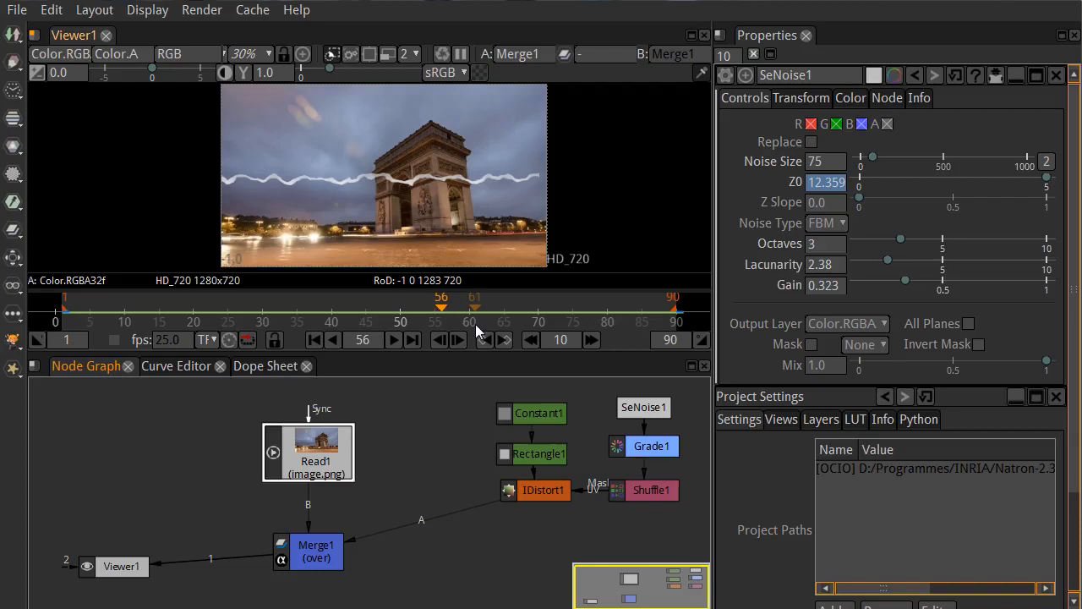
# - Insert a Blur node between IDistort1 and Merge1 and set its Size to 20.7
pyautogui.click(554, 497)
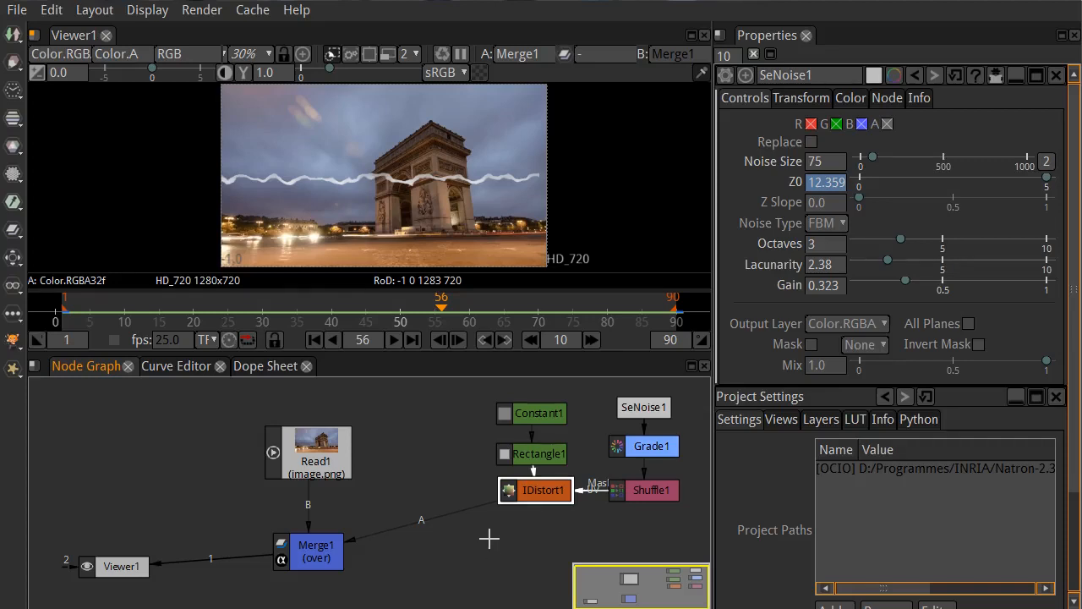
pyautogui.press('b')
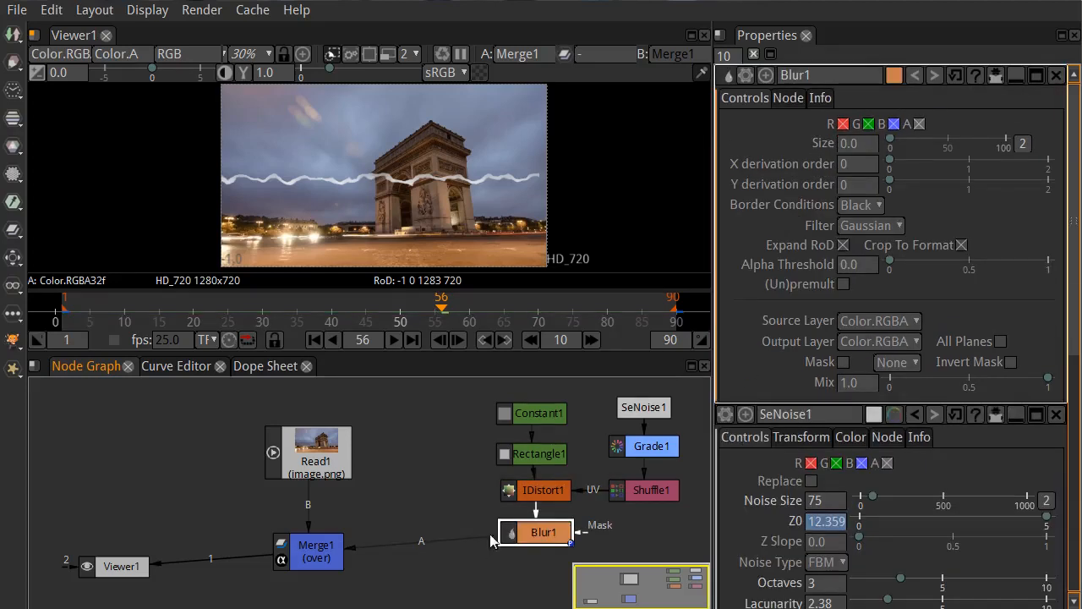
pyautogui.moveTo(554, 531); pyautogui.dragTo(552, 549)
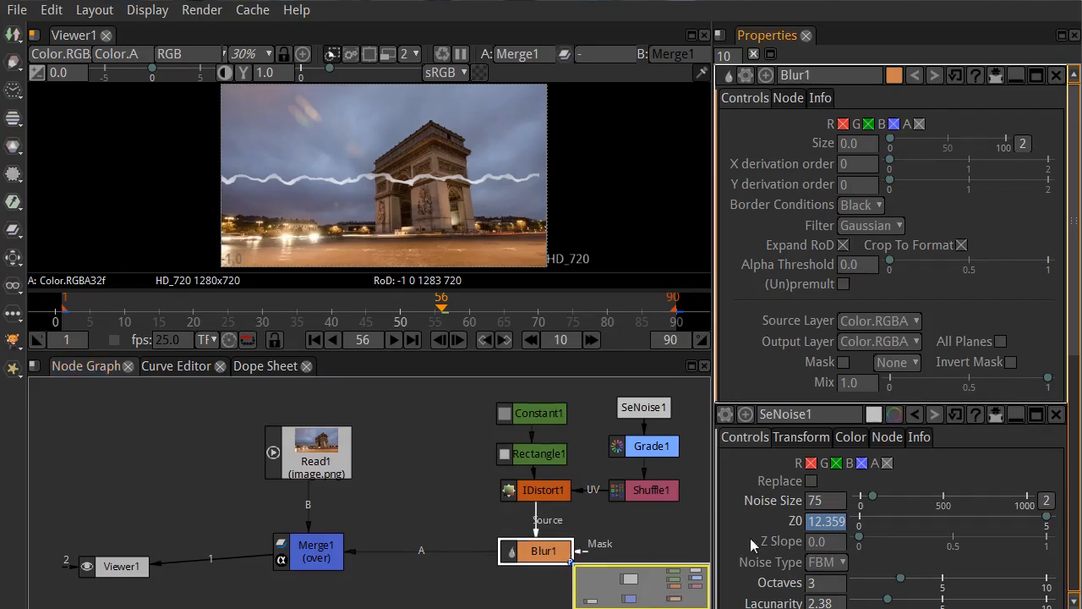
pyautogui.moveTo(432, 554); pyautogui.dragTo(410, 563)
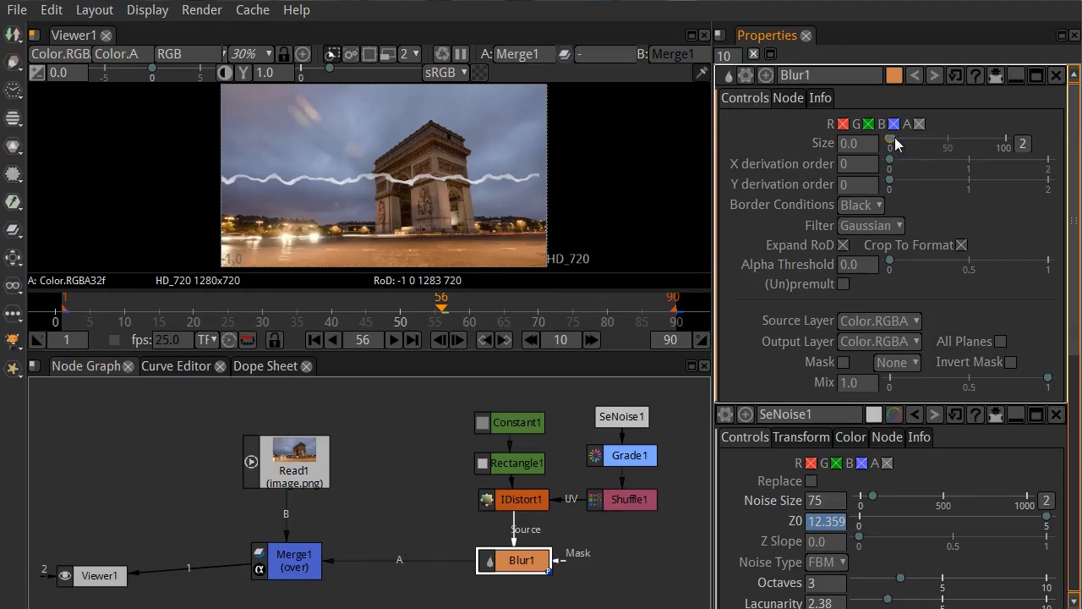
pyautogui.moveTo(895, 138); pyautogui.dragTo(914, 136)
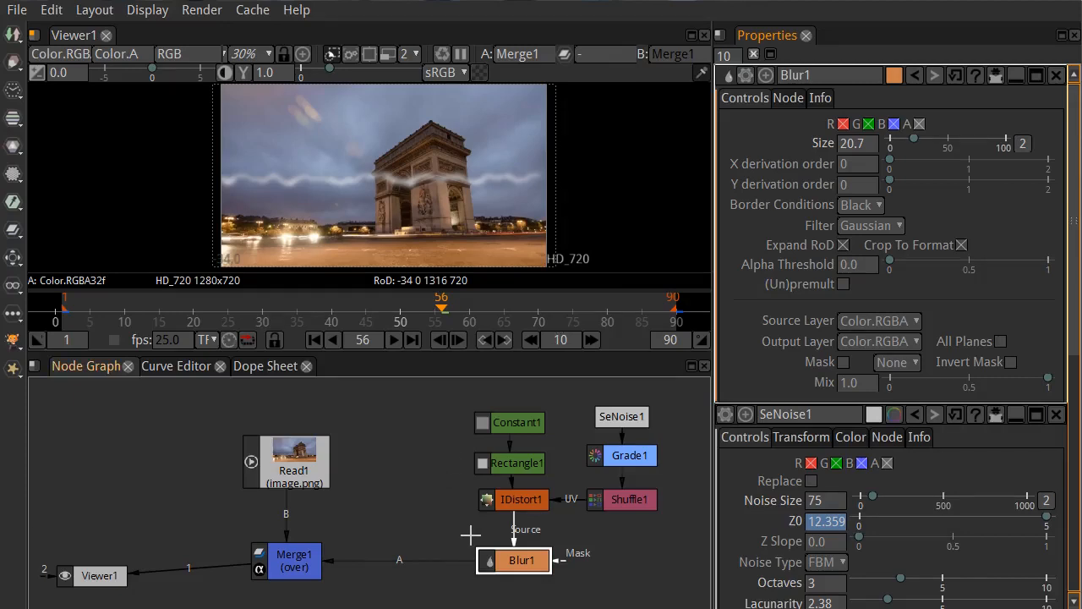
# - Place Blur1 beside IDistort1 and shift Read1 and Merge1 away to leave room between the branches
pyautogui.moveTo(525, 568); pyautogui.dragTo(423, 502)
pyautogui.moveTo(292, 465); pyautogui.dragTo(227, 457)
pyautogui.moveTo(306, 563); pyautogui.dragTo(249, 575)
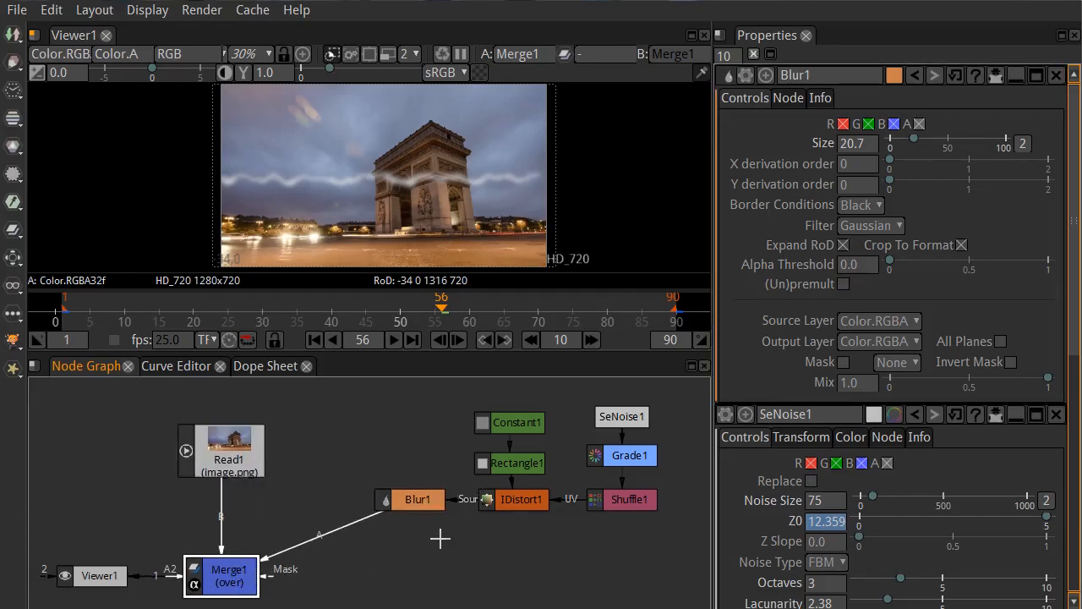
# - Insert a Merge node after Blur1, connect its A input to IDistort1, and route that link through a dot
pyautogui.click(500, 504)
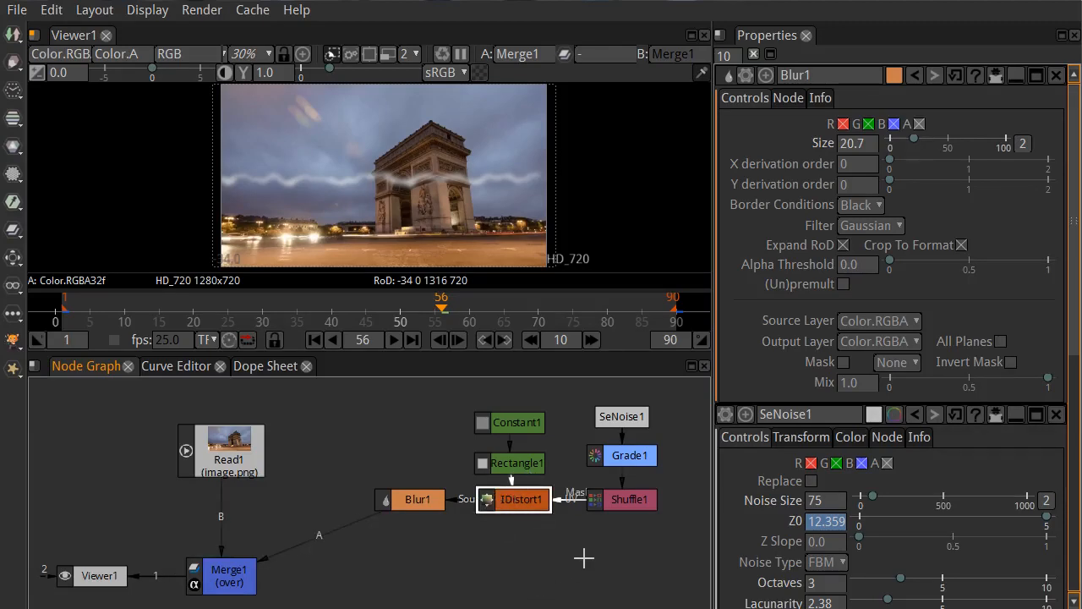
pyautogui.click(419, 508)
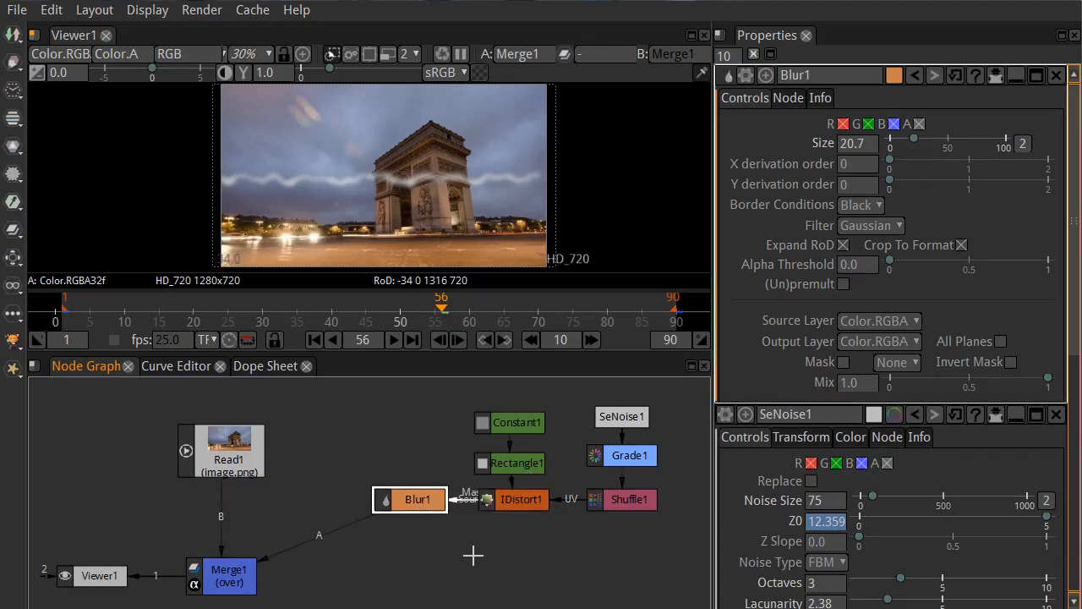
pyautogui.press('m')
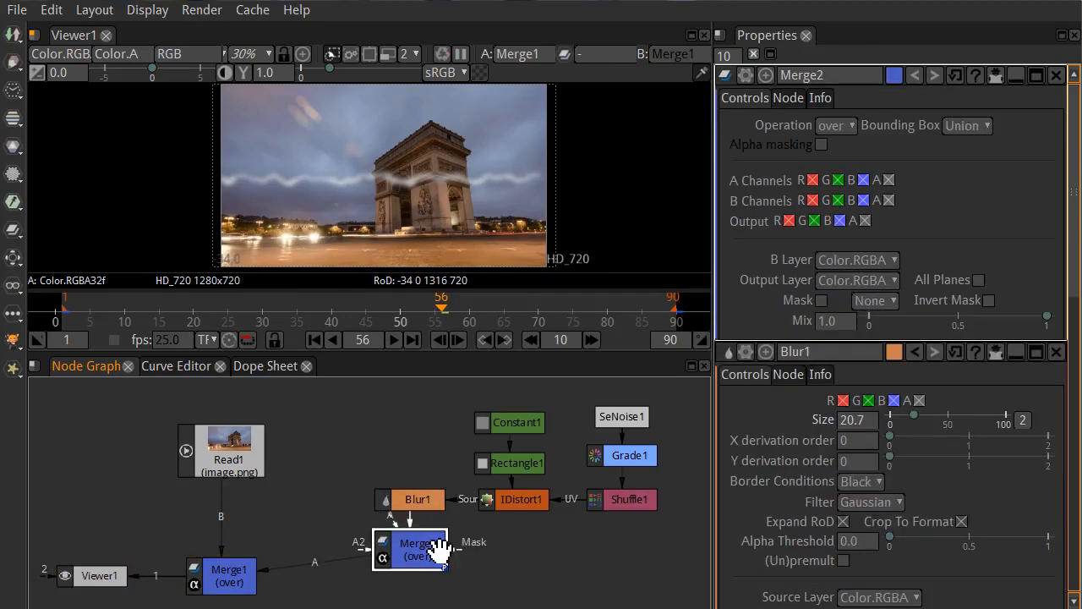
pyautogui.moveTo(438, 549); pyautogui.dragTo(438, 580)
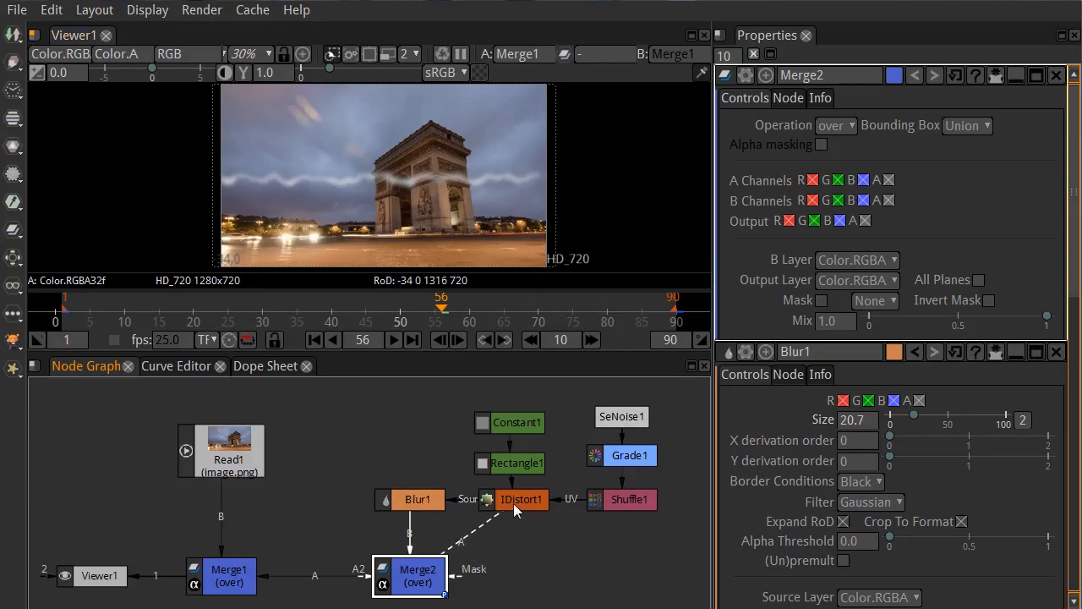
pyautogui.moveTo(513, 504); pyautogui.dragTo(513, 503)
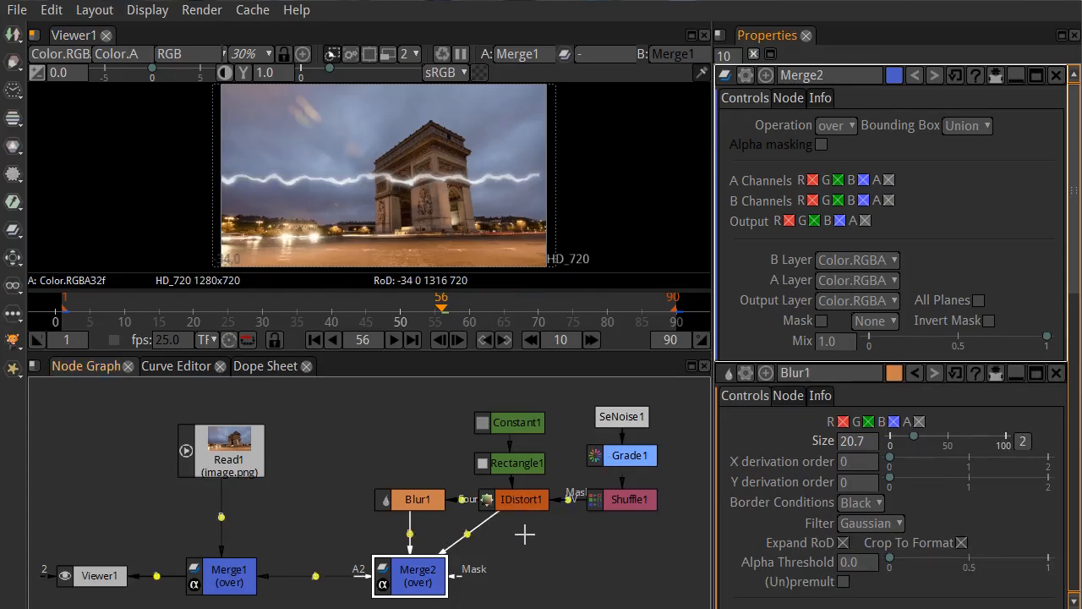
pyautogui.moveTo(470, 538); pyautogui.dragTo(526, 577)
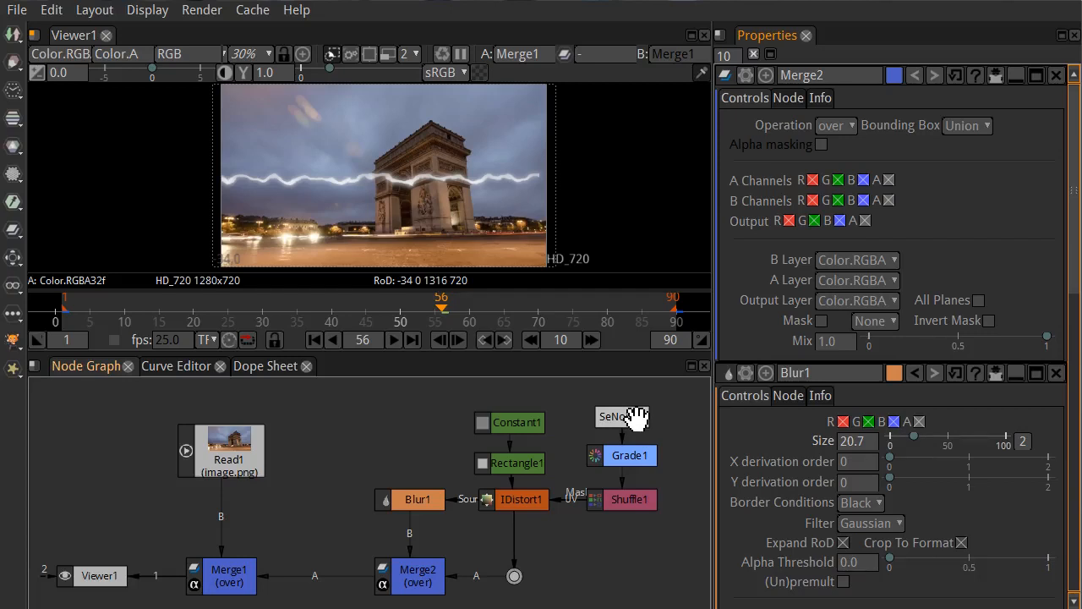
# - Close all the open node settings, reopen only those of Blur1, and set its Size to 23.6
pyautogui.click(638, 461)
pyautogui.click(410, 503)
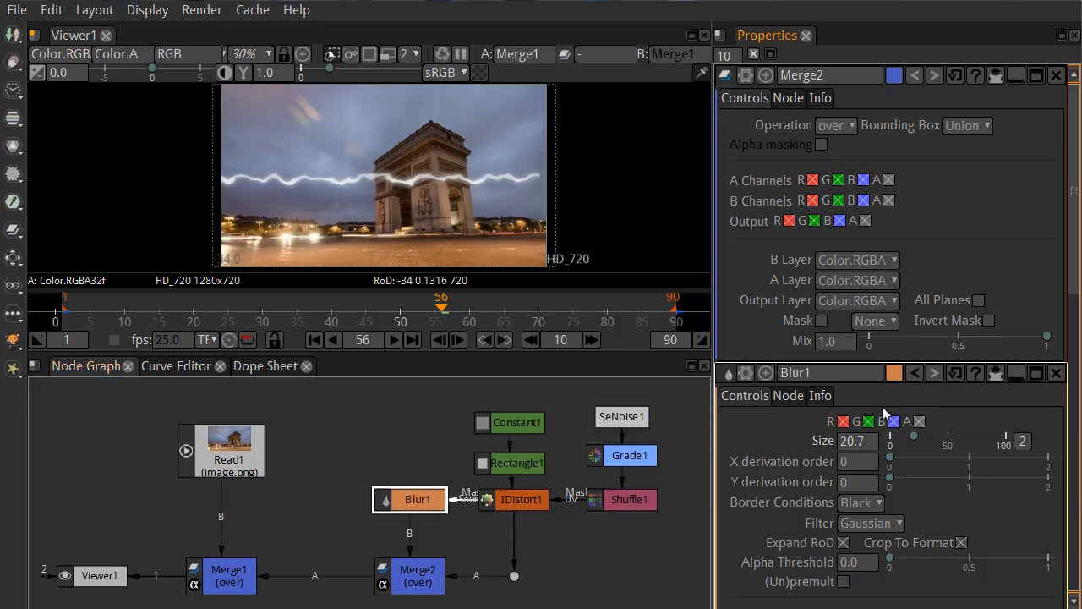
pyautogui.click(752, 53)
pyautogui.doubleClick(430, 506)
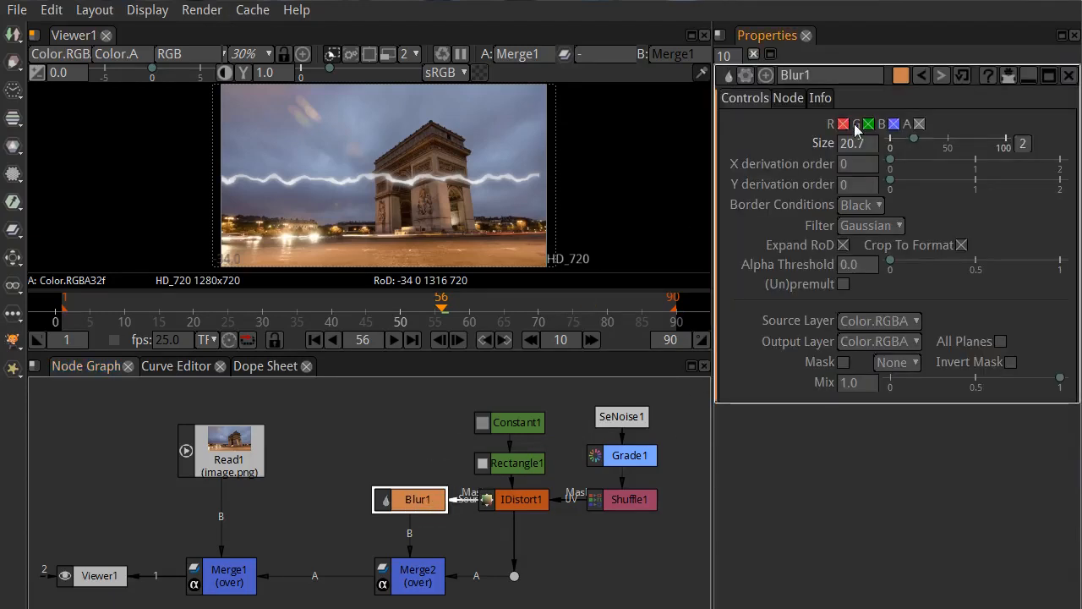
pyautogui.moveTo(911, 138)
pyautogui.mouseDown()
pyautogui.moveTo(934, 143)
pyautogui.moveTo(873, 152)
pyautogui.moveTo(935, 145)
pyautogui.moveTo(918, 145)
pyautogui.mouseUp()
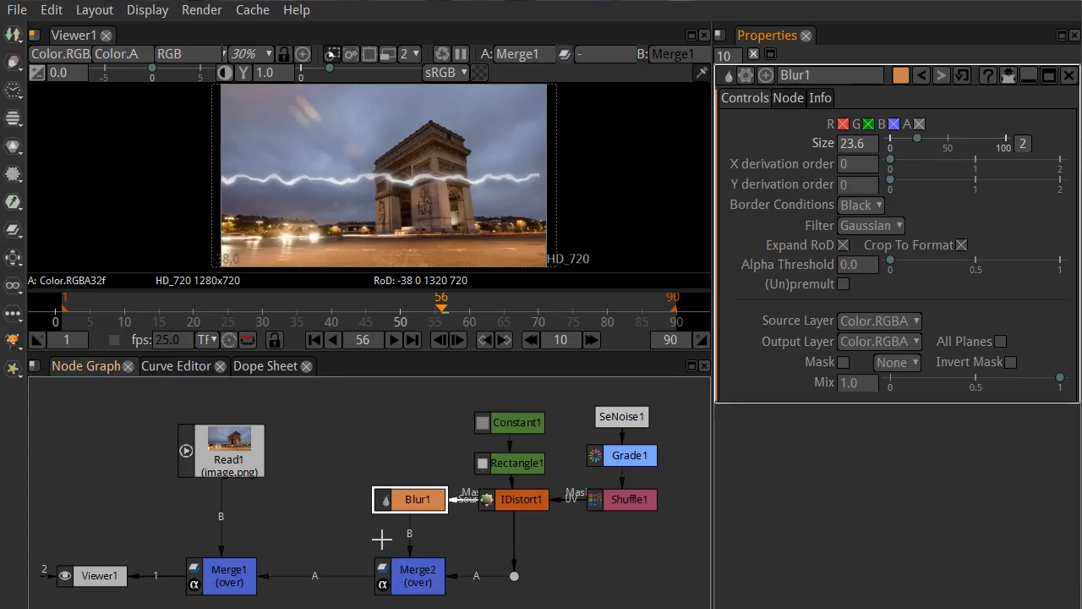
# - Insert a Glow node after Merge2 and place it in line between Merge2 and Merge1
pyautogui.click(415, 587)
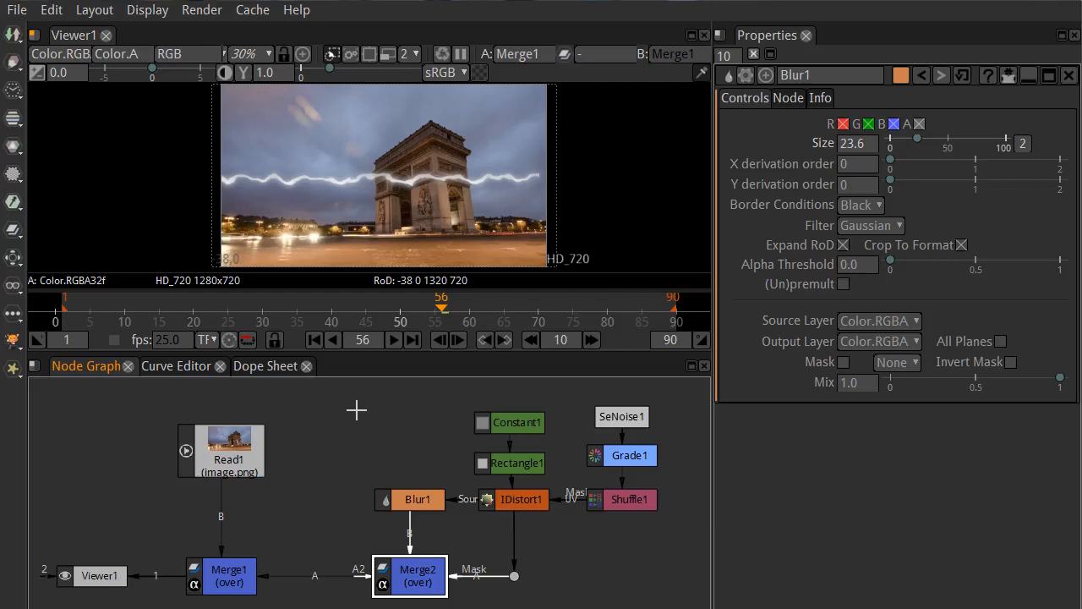
pyautogui.press('Tab')
pyautogui.write('g')
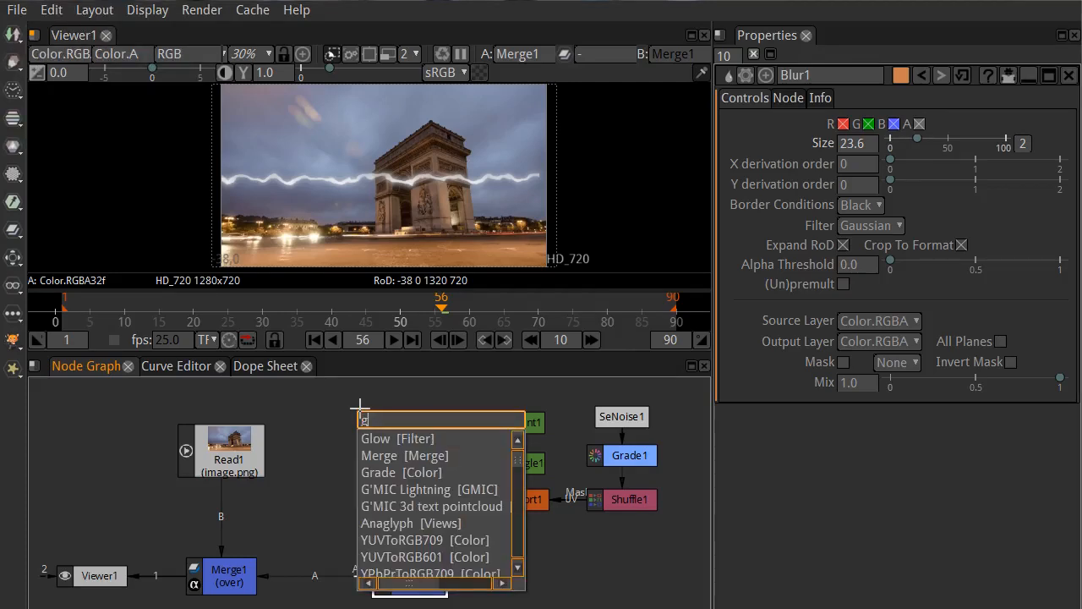
pyautogui.write('low')
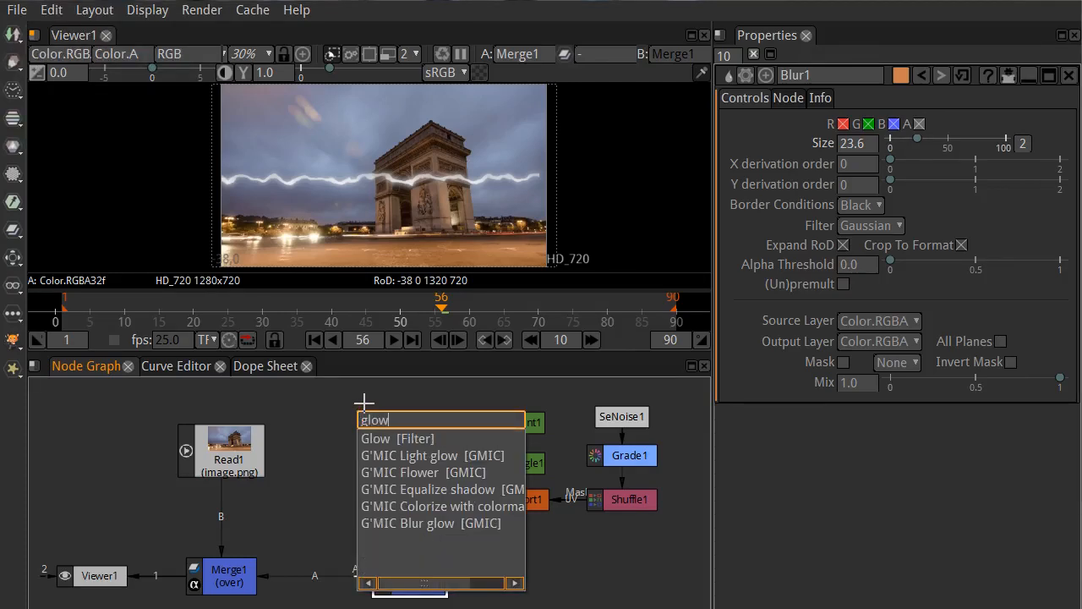
pyautogui.click(393, 438)
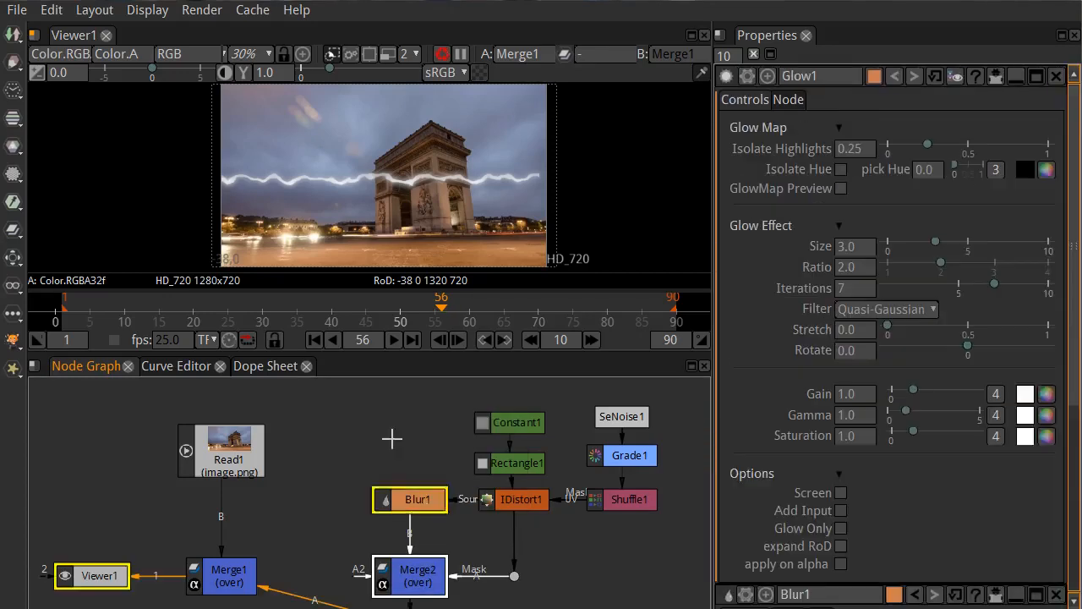
pyautogui.moveTo(459, 573); pyautogui.dragTo(346, 529)
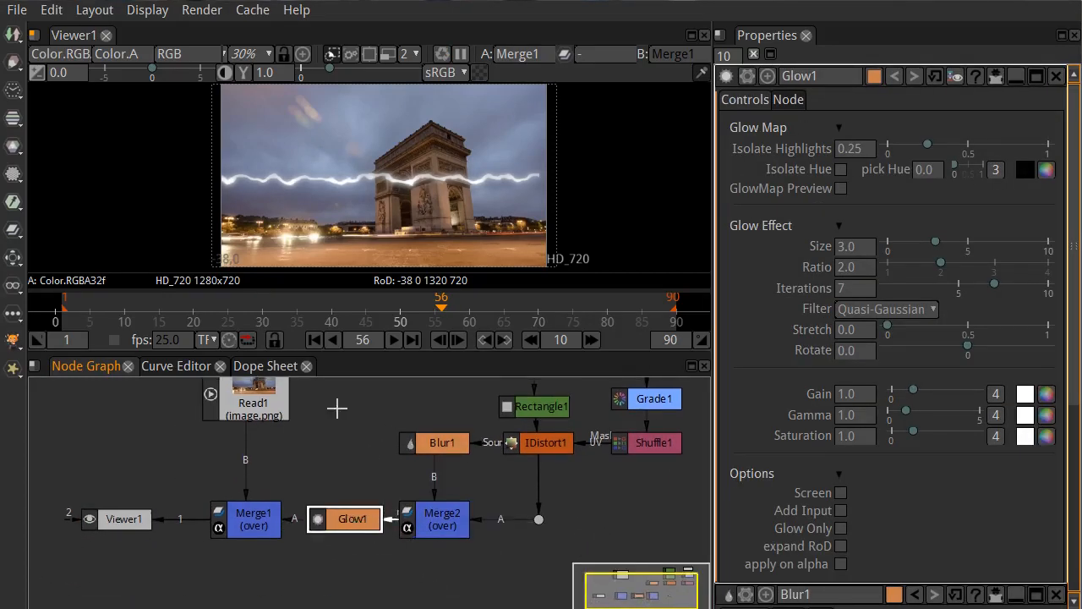
pyautogui.moveTo(337, 409); pyautogui.dragTo(326, 460)
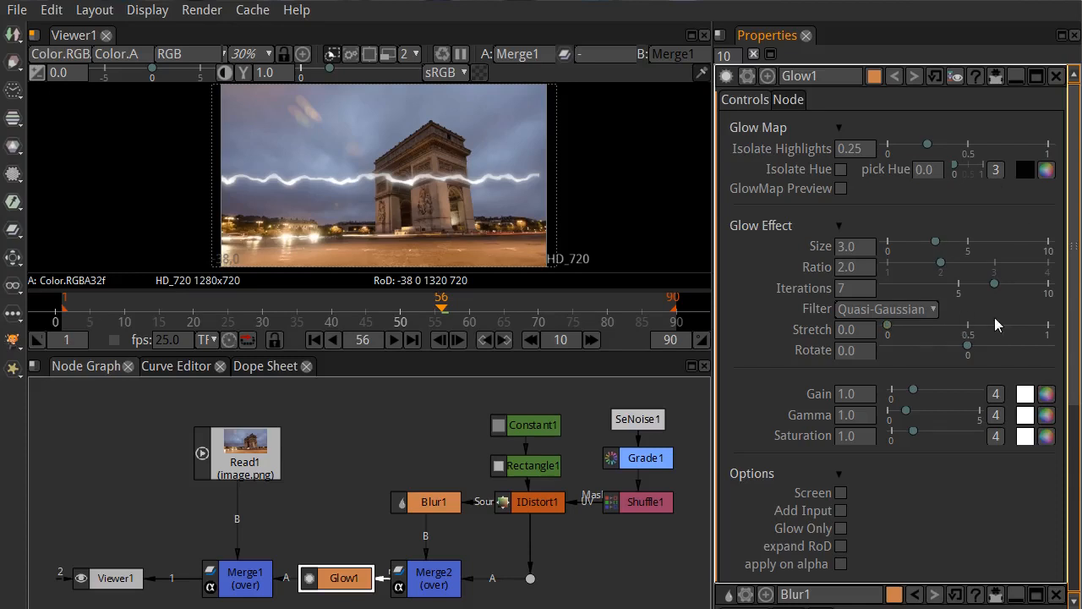
# - Set Glow1's Size to 3.87, Gain to 3.40 and Gamma to 1.48
pyautogui.moveTo(937, 247); pyautogui.dragTo(950, 246)
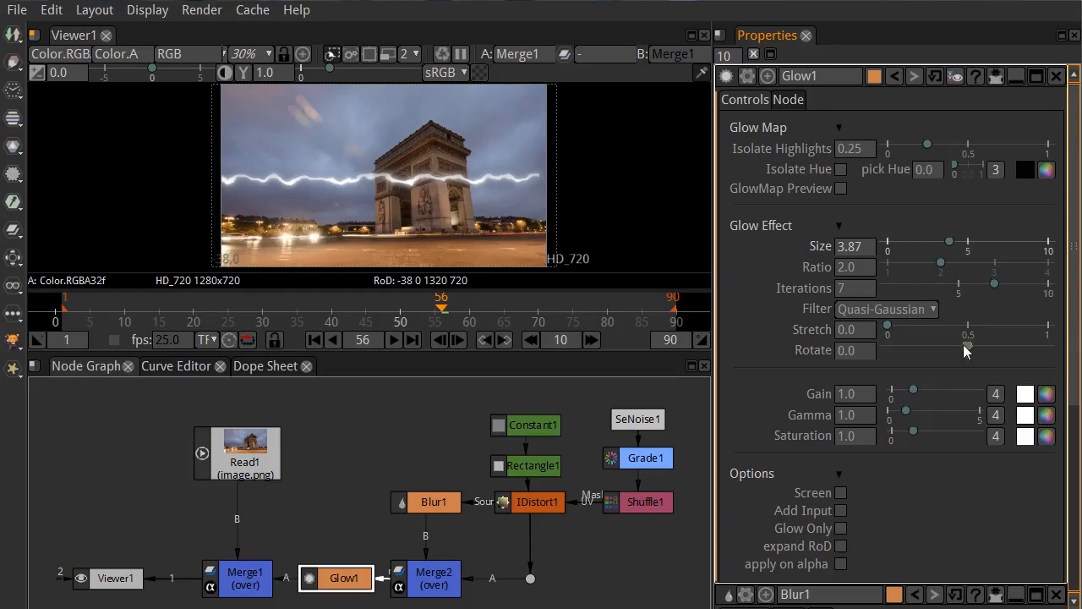
pyautogui.click(860, 399)
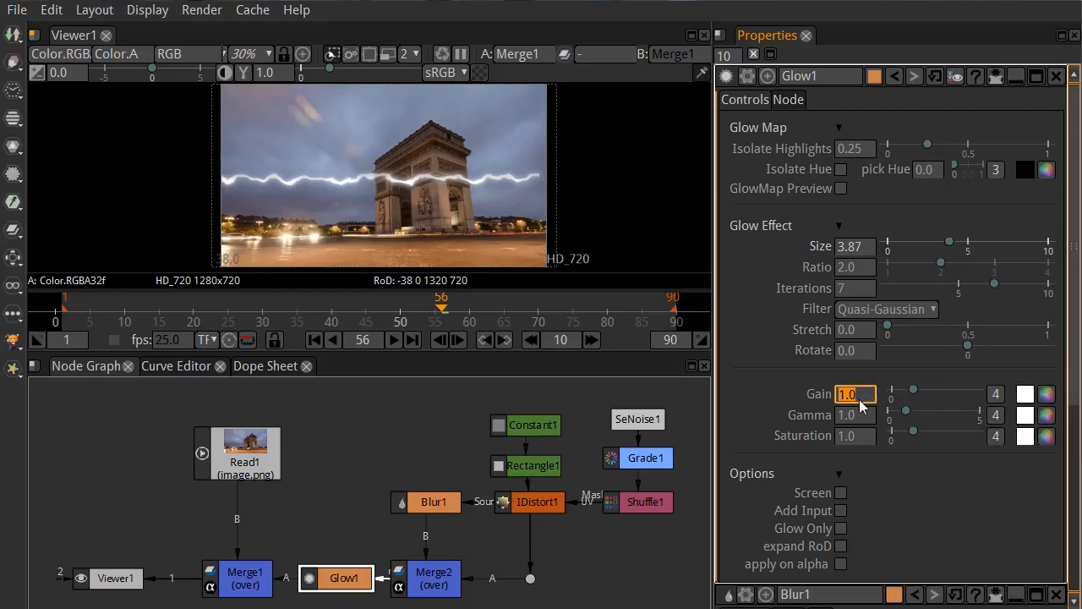
pyautogui.click(873, 418)
pyautogui.click(874, 437)
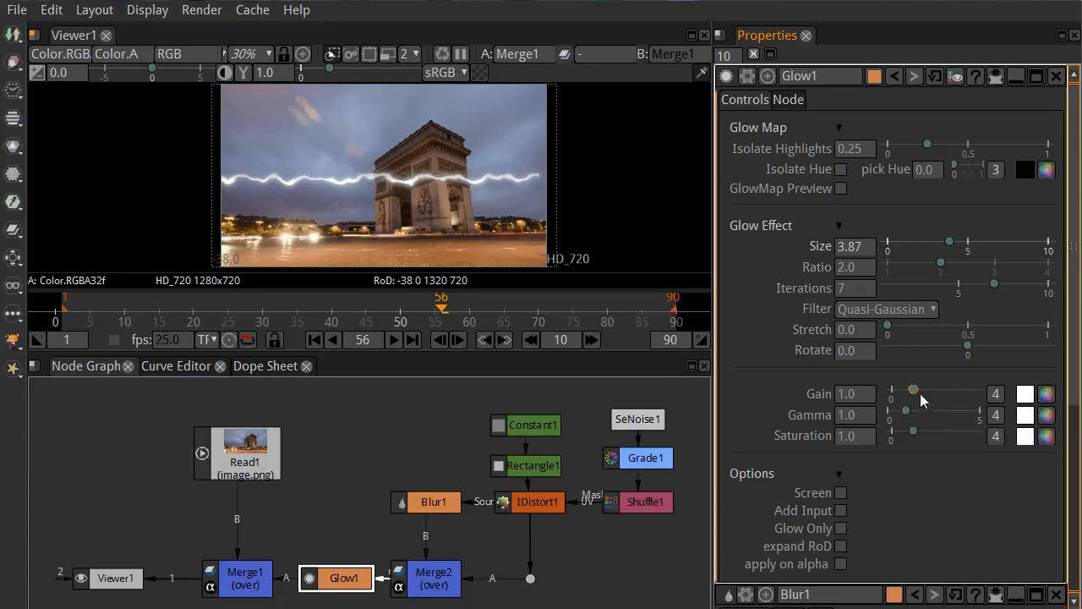
pyautogui.moveTo(919, 398); pyautogui.dragTo(968, 398)
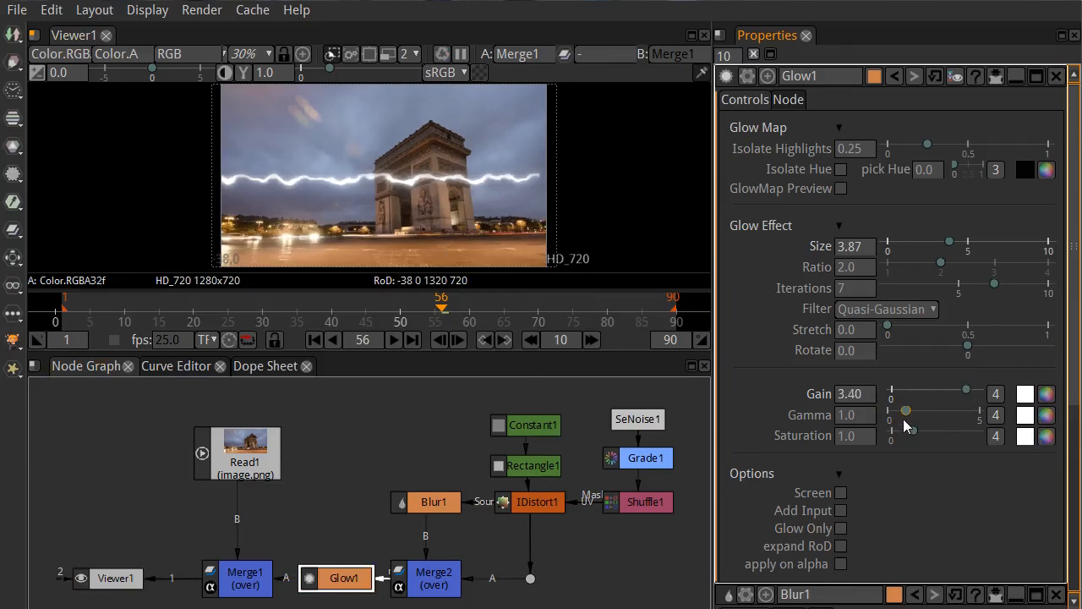
pyautogui.moveTo(906, 412); pyautogui.dragTo(940, 413)
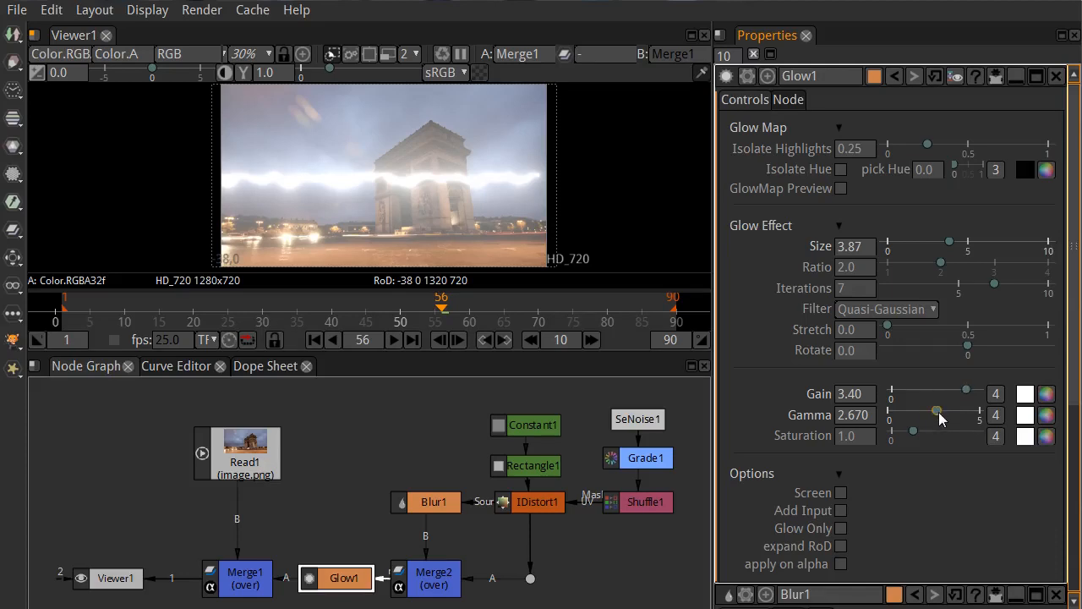
pyautogui.moveTo(939, 415); pyautogui.dragTo(914, 417)
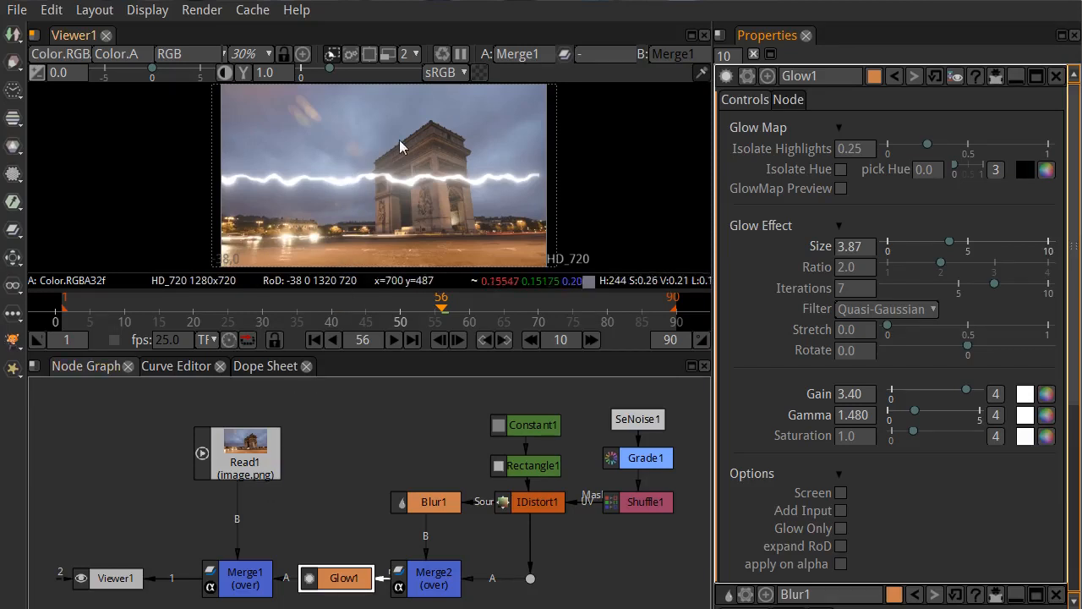
# - Examine the glowing lightning bolt over the monument up close and across the full image width
pyautogui.click(541, 235)
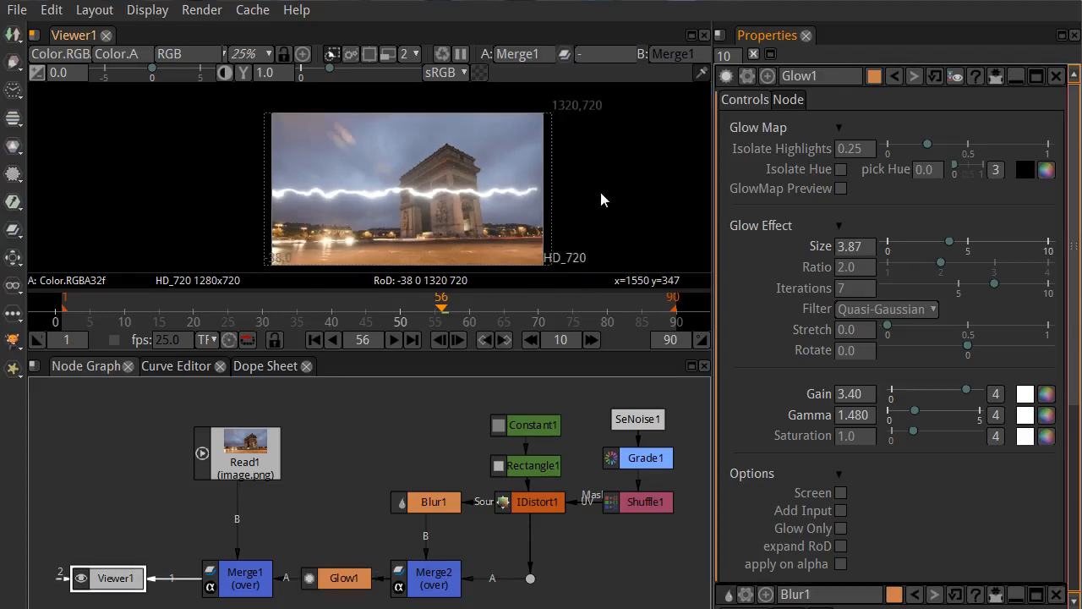
pyautogui.scroll(-1, 583, 190)
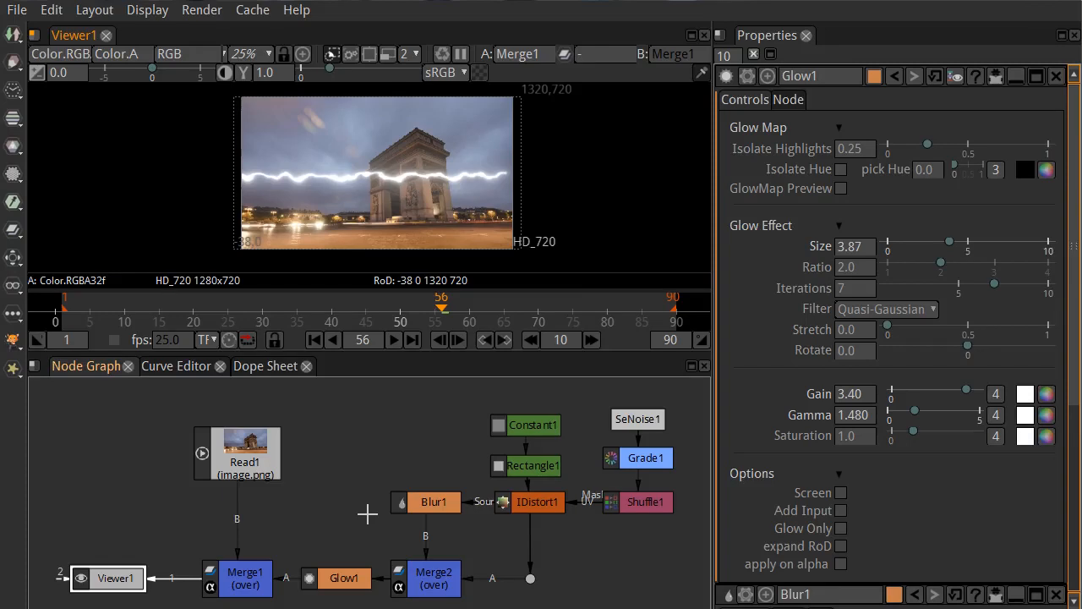
pyautogui.scroll(4, 543, 193)
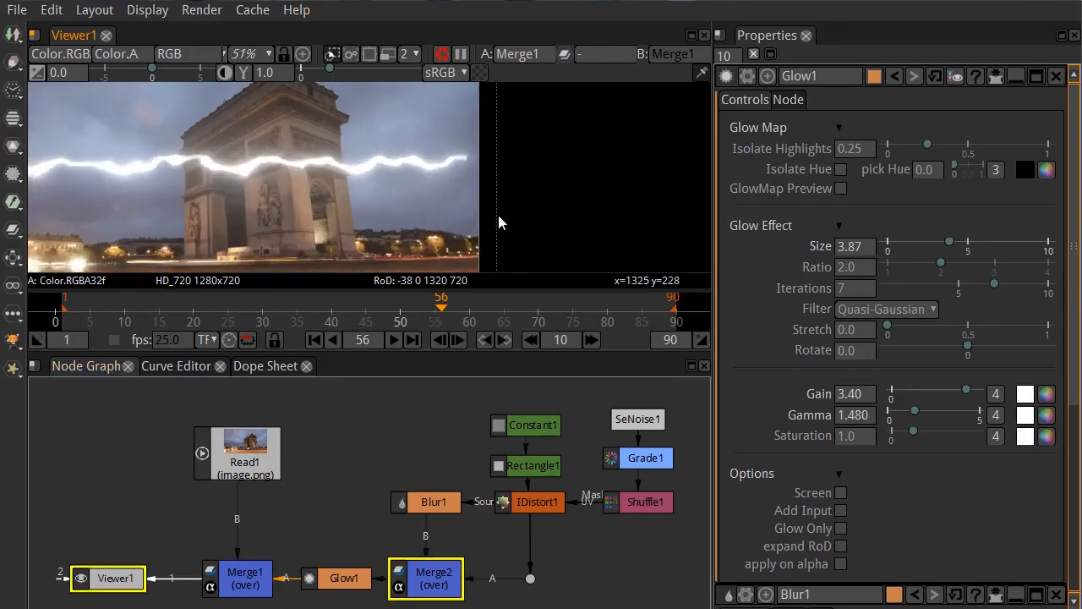
pyautogui.moveTo(493, 150); pyautogui.dragTo(687, 146)
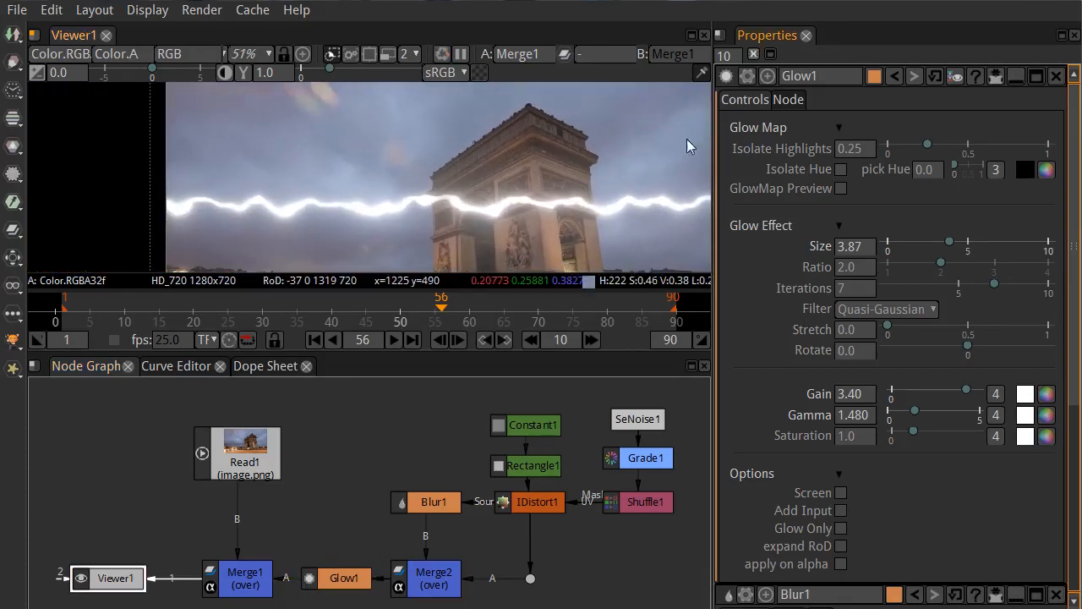
pyautogui.scroll(-2, 163, 203)
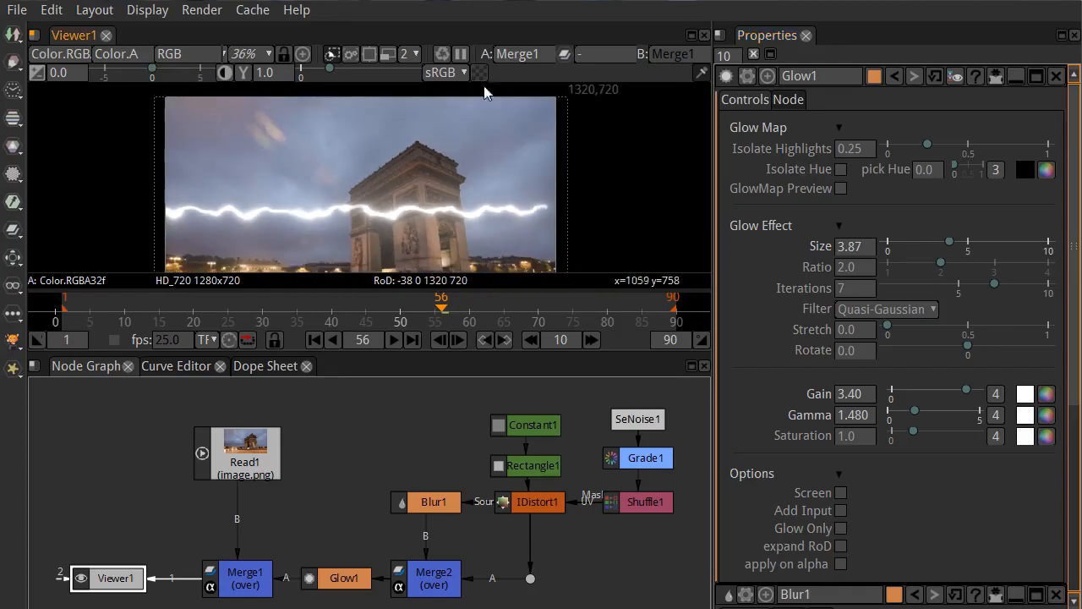
pyautogui.moveTo(633, 164); pyautogui.dragTo(532, 138)
pyautogui.scroll(-1, 559, 145)
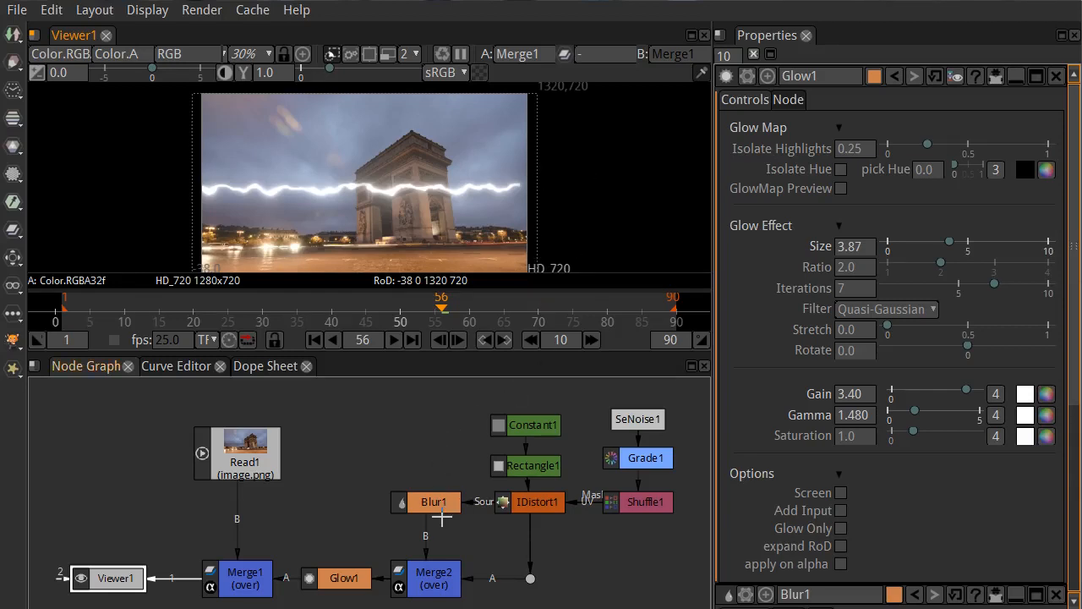
# - Try a Size of 100 on Blur1, and settle on 24.3
pyautogui.click(436, 502)
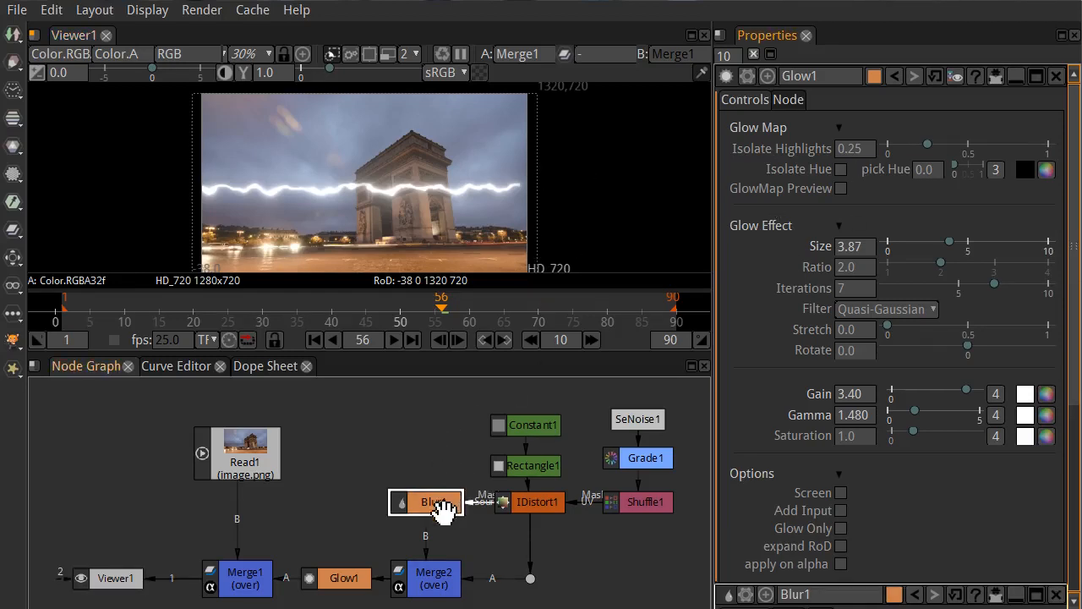
pyautogui.doubleClick(441, 506)
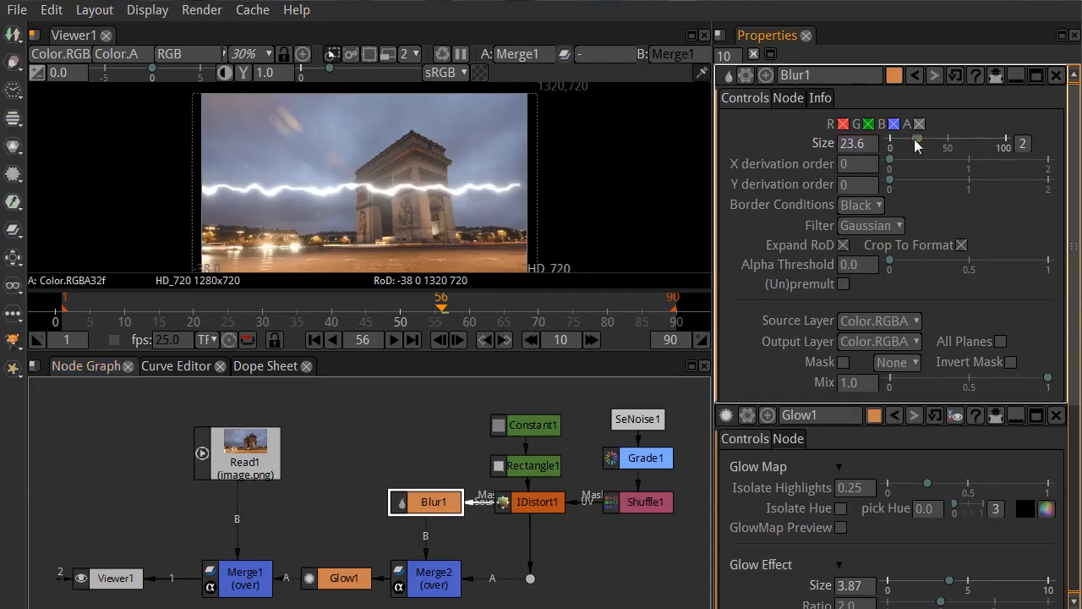
pyautogui.moveTo(919, 143); pyautogui.dragTo(1008, 144)
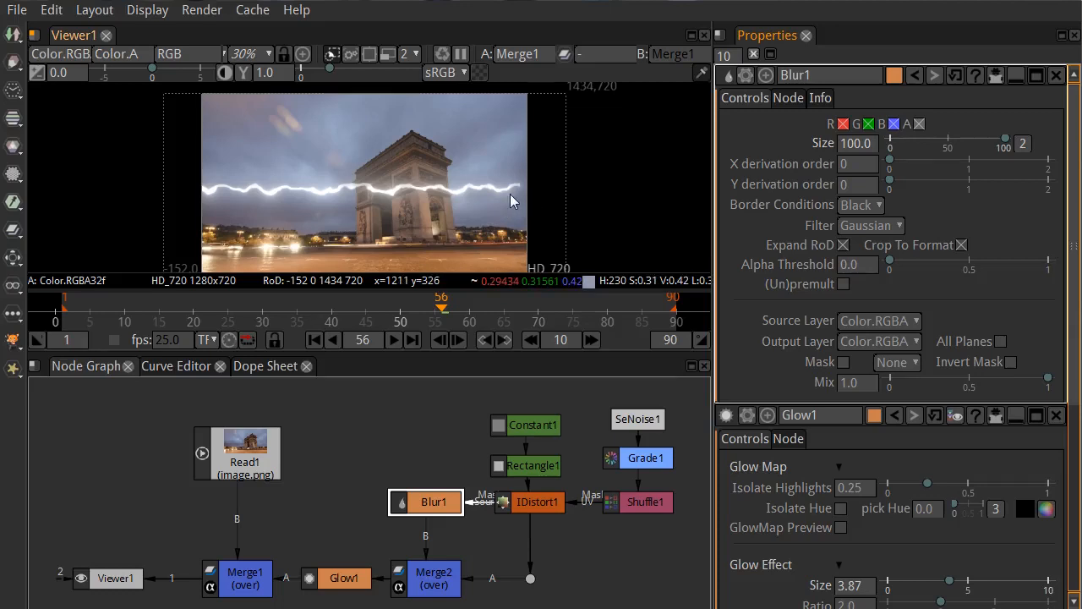
pyautogui.moveTo(1007, 145); pyautogui.dragTo(918, 152)
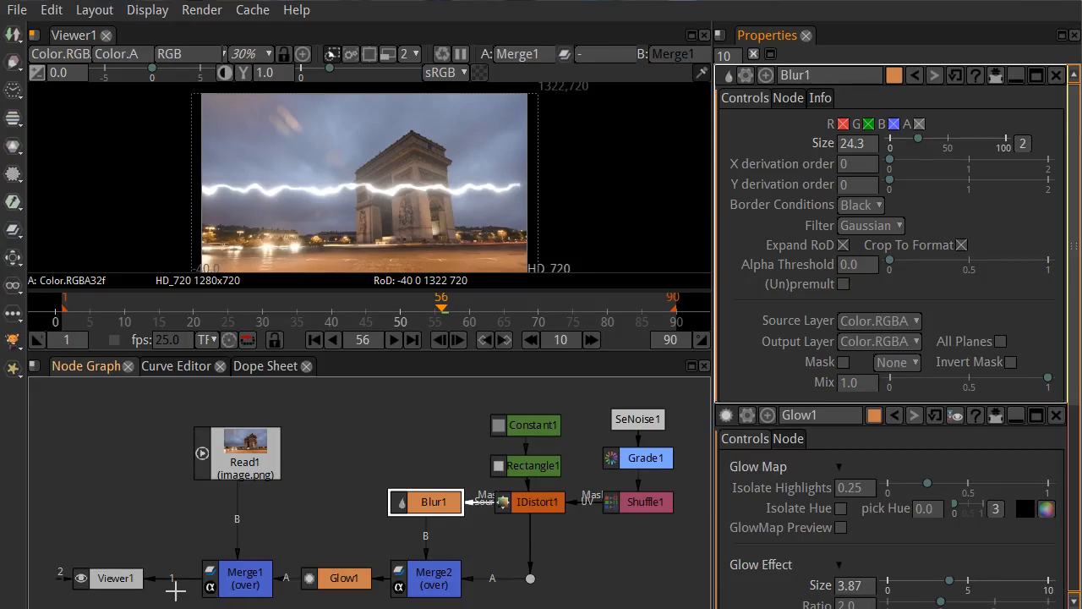
# - Insert a Crop node between Merge1 and Viewer1, line it up with Merge1, and shift Viewer1 away to make room
pyautogui.moveTo(121, 580)
pyautogui.mouseDown()
pyautogui.moveTo(96, 581)
pyautogui.moveTo(106, 581)
pyautogui.mouseUp()
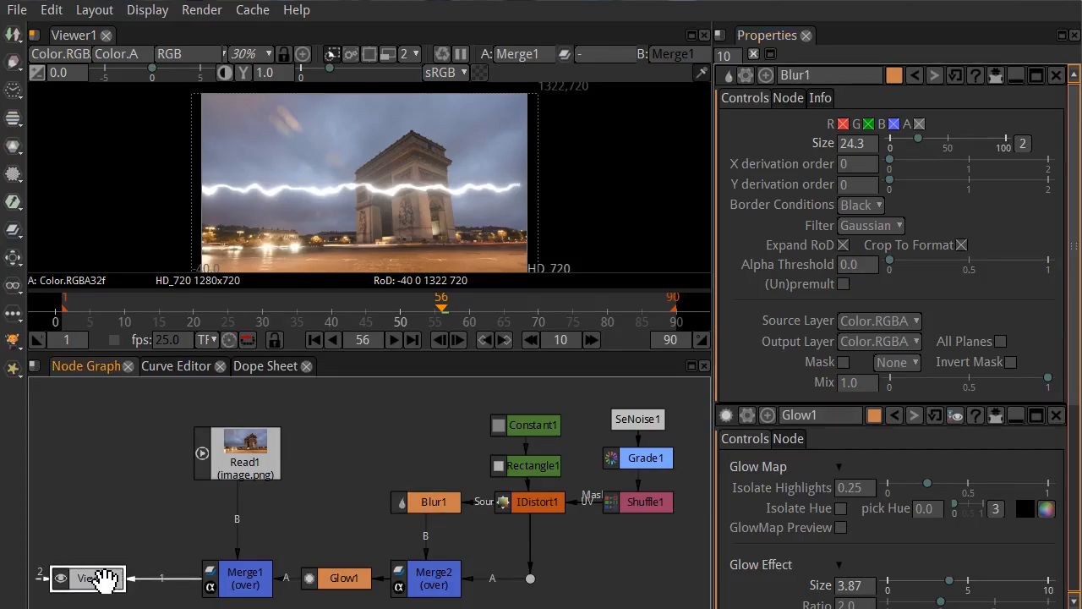
pyautogui.click(241, 580)
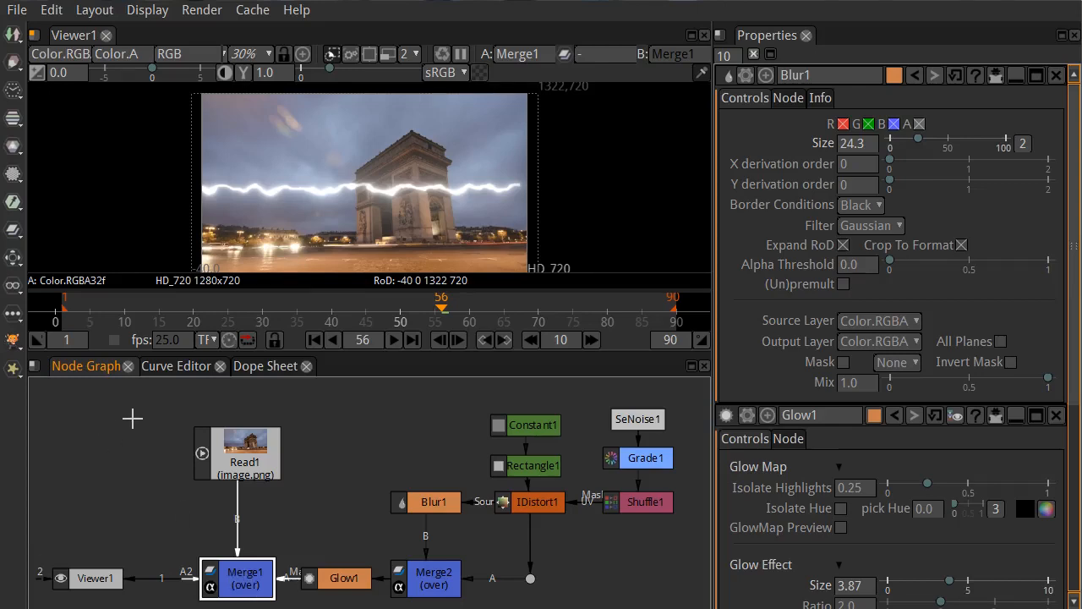
pyautogui.press('Tab')
pyautogui.write('crop')
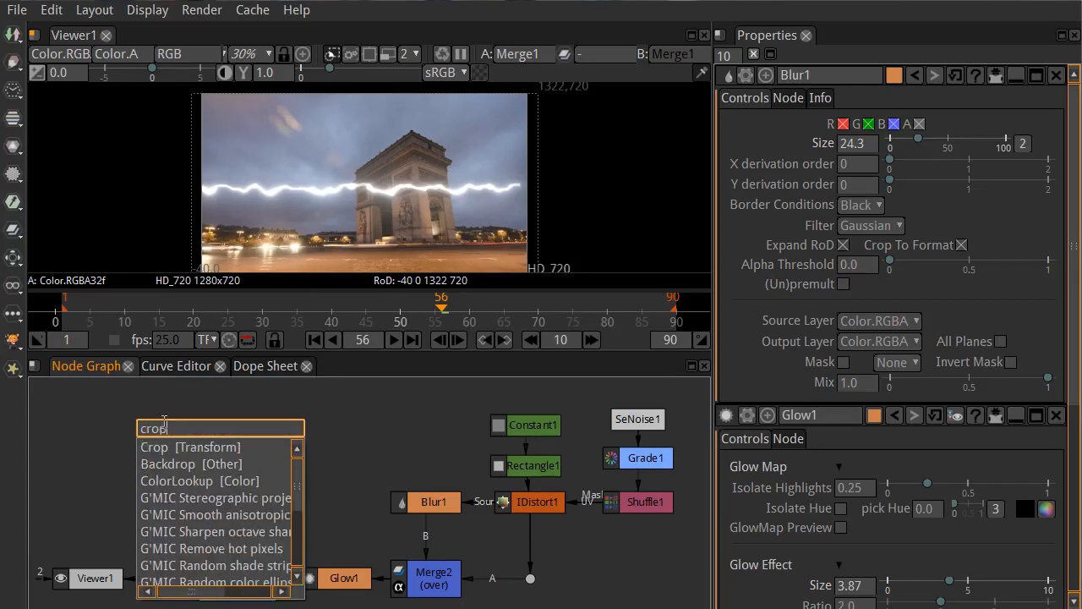
pyautogui.press('Return')
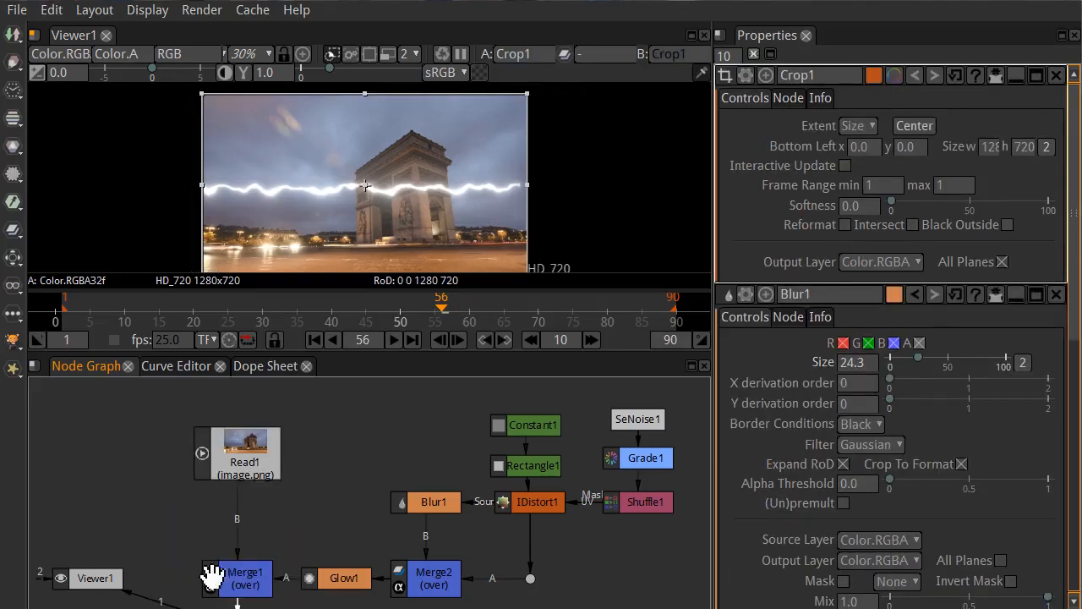
pyautogui.moveTo(150, 526); pyautogui.dragTo(169, 484)
pyautogui.moveTo(271, 589); pyautogui.dragTo(180, 542)
pyautogui.moveTo(110, 538); pyautogui.dragTo(87, 541)
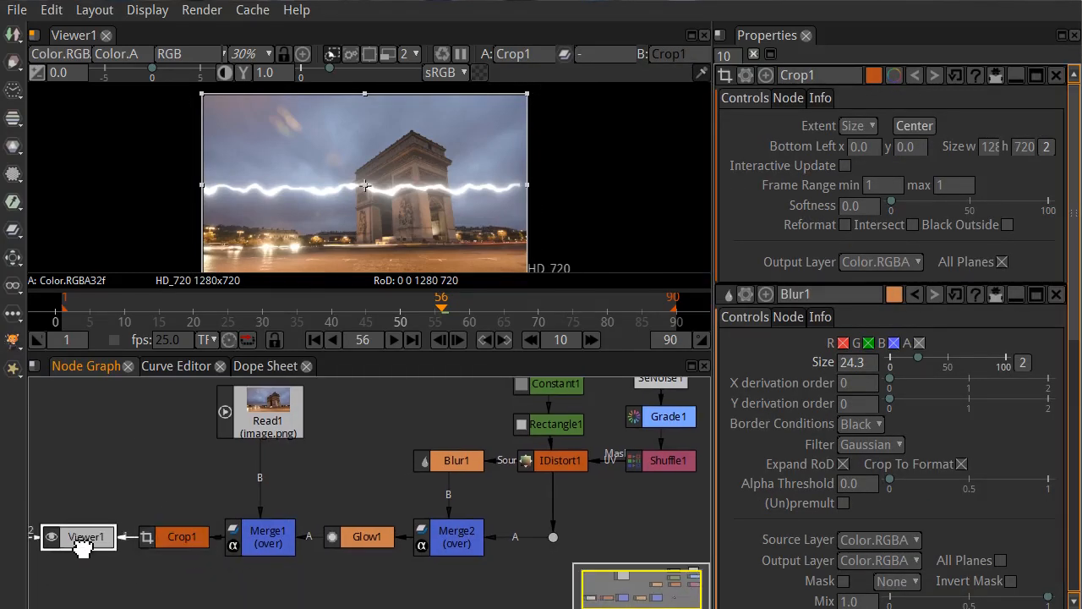
pyautogui.moveTo(103, 489); pyautogui.dragTo(121, 507)
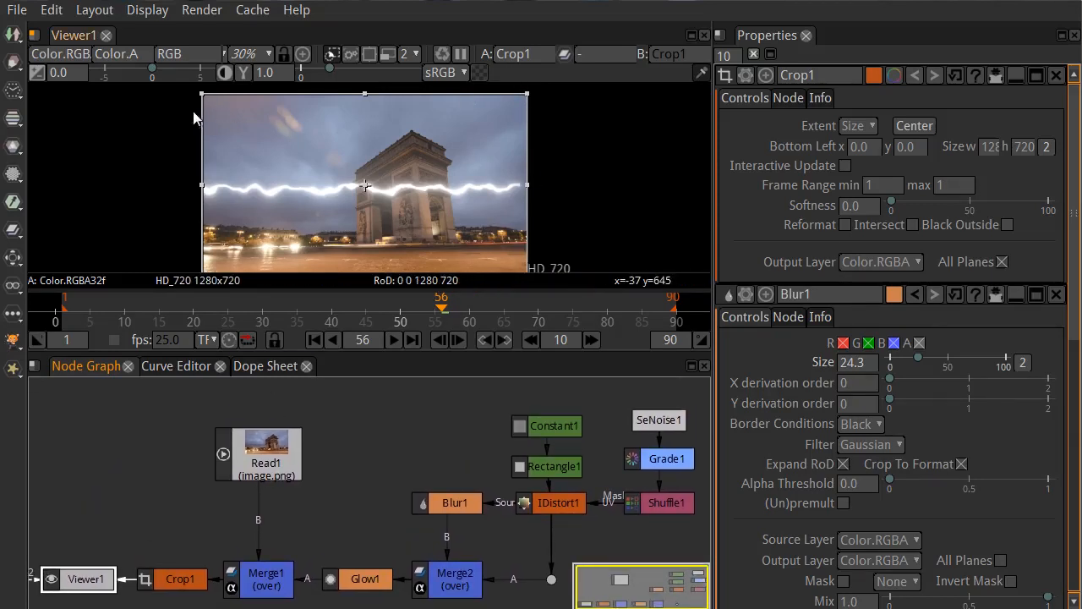
pyautogui.click(143, 478)
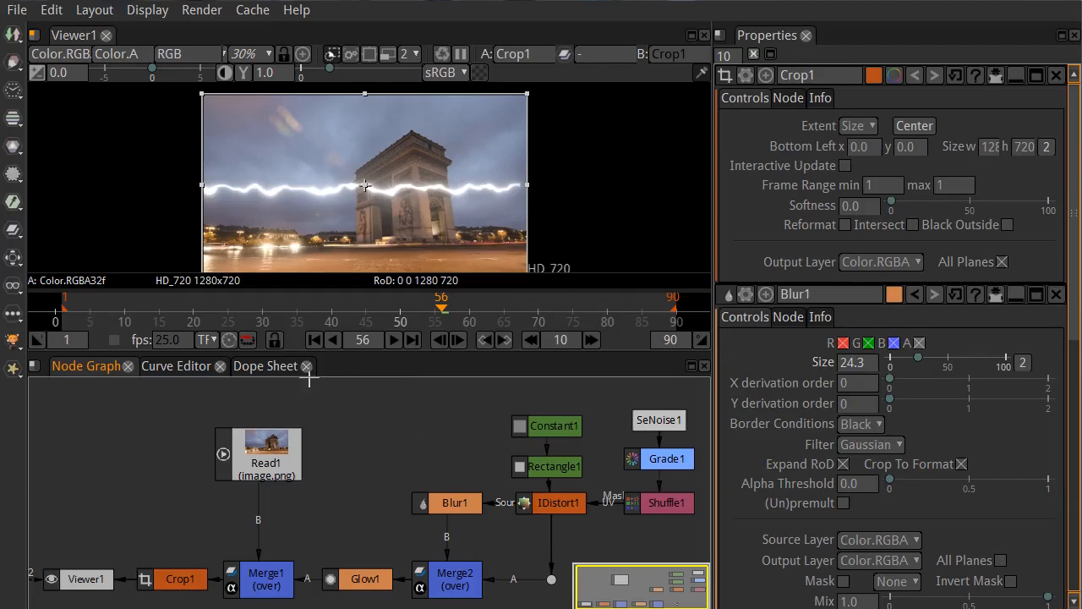
# - Play the lightning animation from frame 1 to review the cropped composite
pyautogui.click(317, 345)
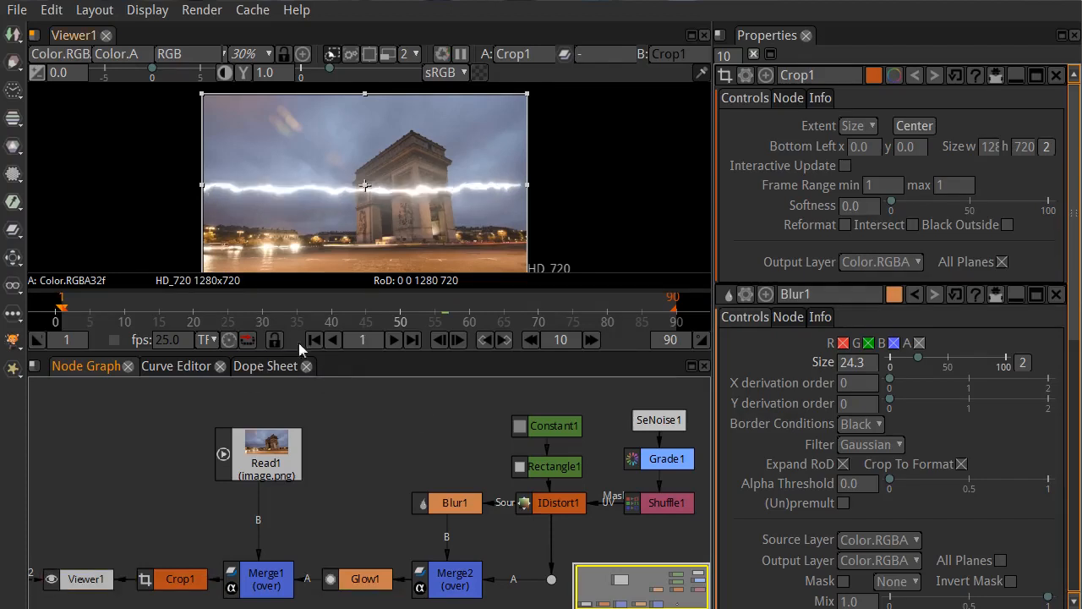
pyautogui.click(411, 339)
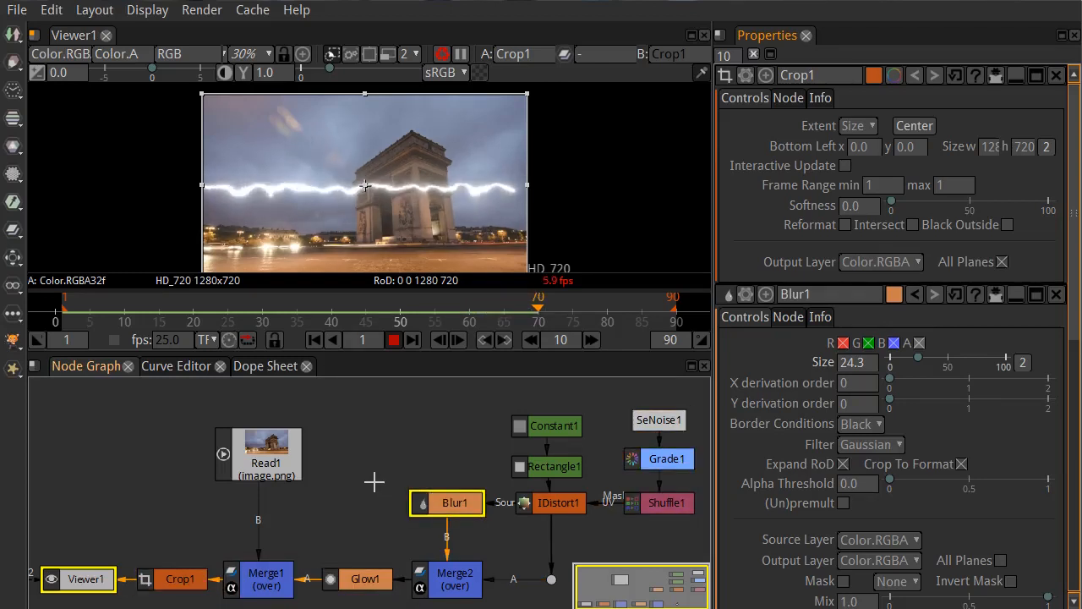
pyautogui.click(448, 503)
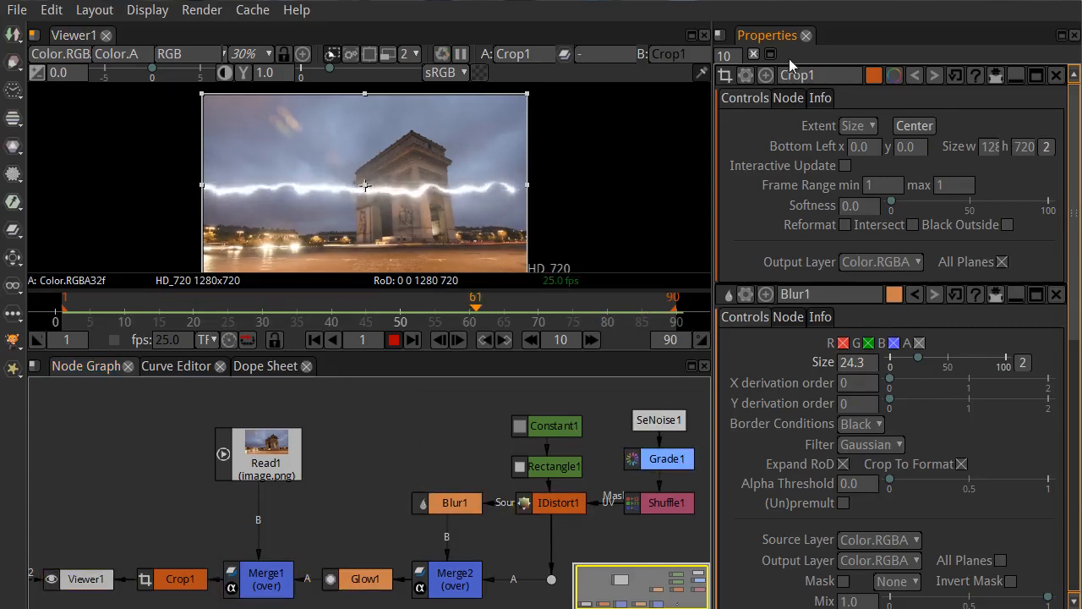
# - Close the settings of all open nodes while the animation keeps looping
pyautogui.click(755, 55)
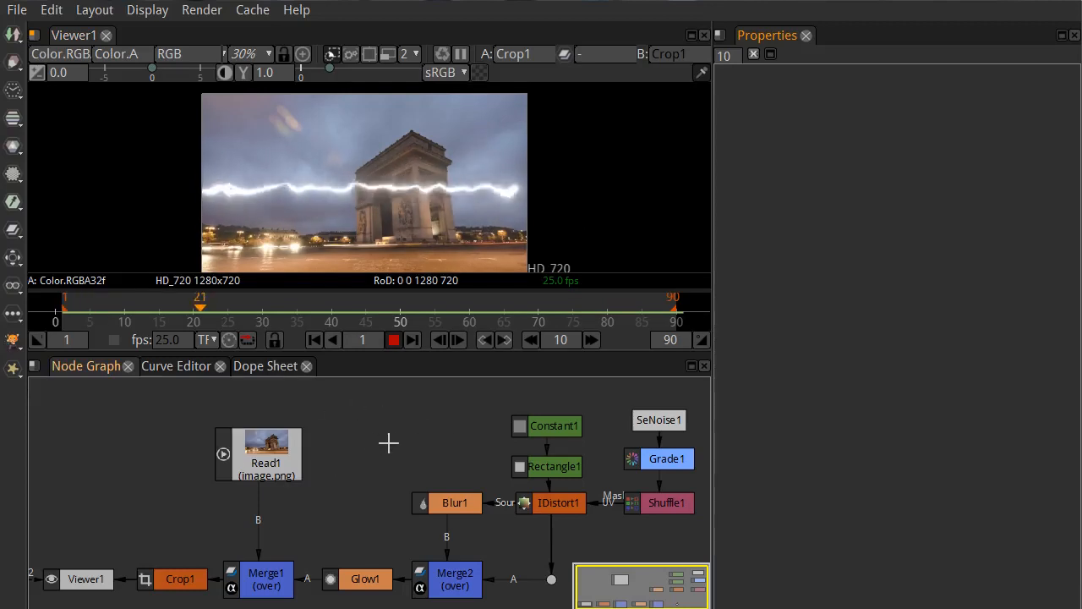
pyautogui.moveTo(374, 452)
pyautogui.mouseDown()
pyautogui.moveTo(383, 433)
pyautogui.moveTo(381, 453)
pyautogui.mouseUp()
pyautogui.scroll(-1, 381, 433)
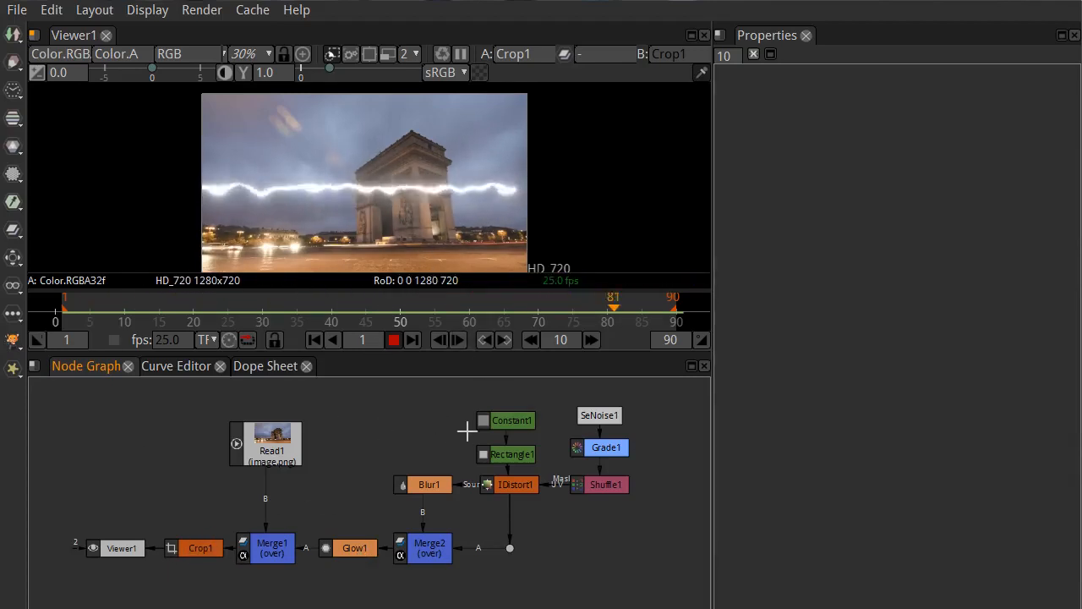
pyautogui.moveTo(582, 538); pyautogui.dragTo(589, 542)
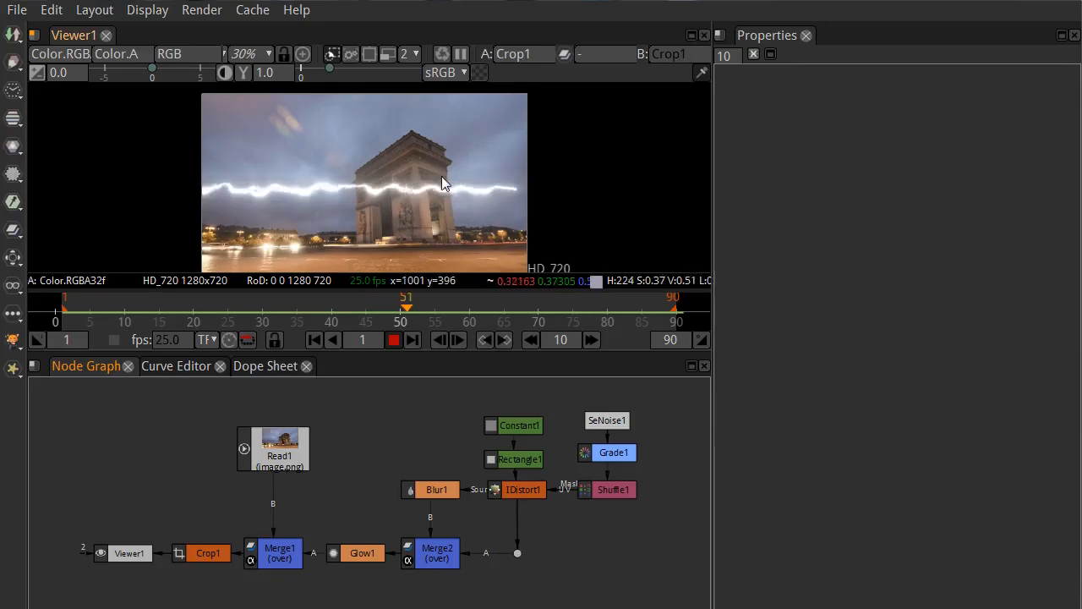
# - Stop the playback and shift Viewer1, Crop1 and Merge1 with Read1 away from Glow1 to open a gap in the node tree
pyautogui.click(395, 339)
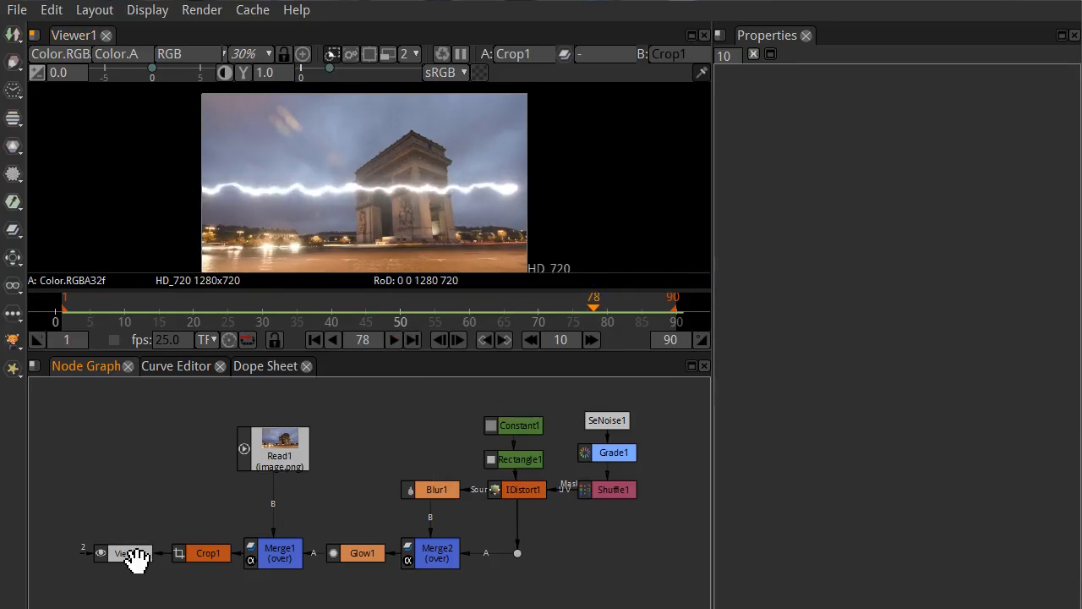
pyautogui.moveTo(116, 512); pyautogui.dragTo(152, 521)
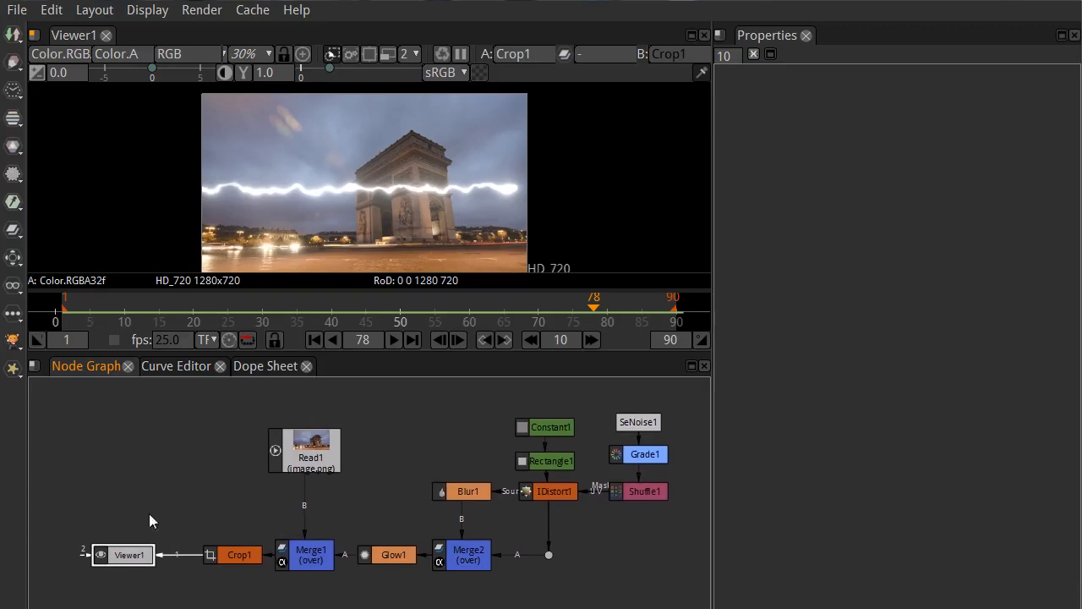
pyautogui.moveTo(114, 571); pyautogui.dragTo(89, 574)
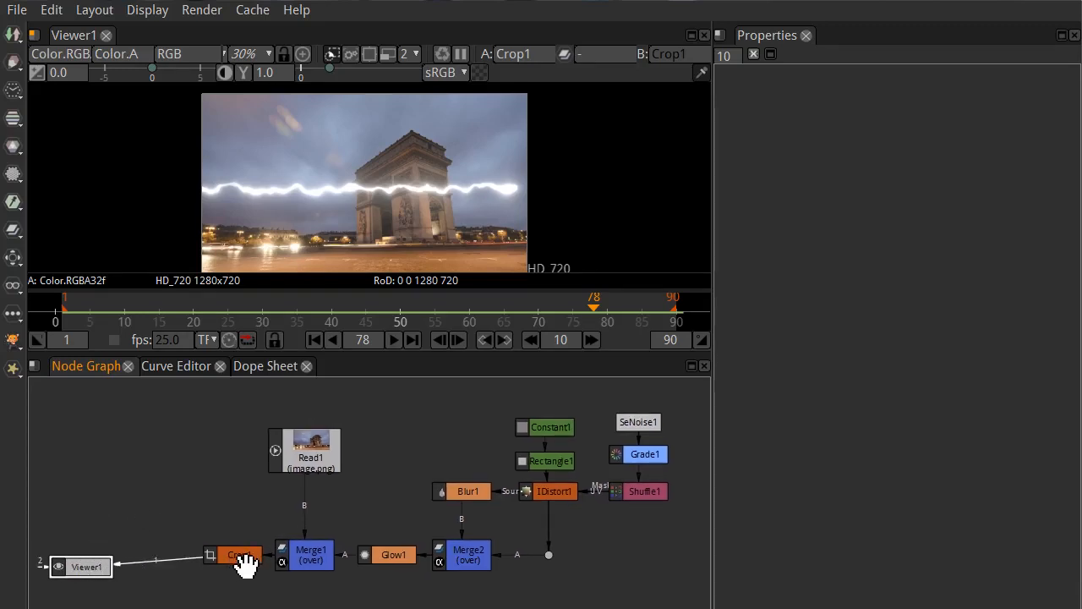
pyautogui.moveTo(245, 564); pyautogui.dragTo(190, 566)
pyautogui.click(289, 558)
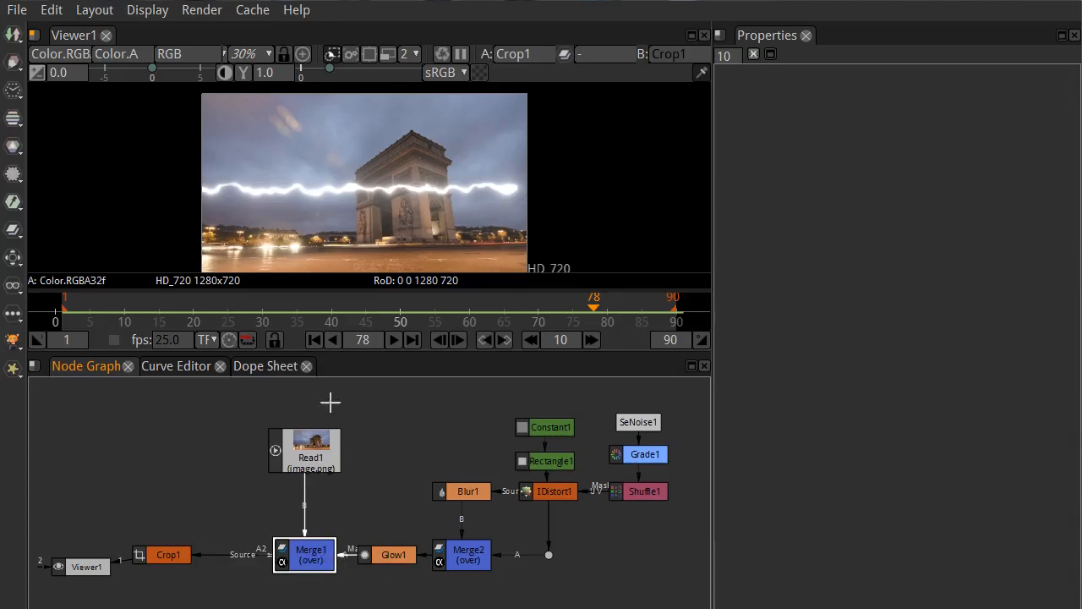
pyautogui.moveTo(250, 586); pyautogui.dragTo(252, 585)
pyautogui.moveTo(323, 565); pyautogui.dragTo(267, 565)
# - Group all the lightning nodes from Glow1 to SeNoise1 in a Backdrop and move it farther away from Merge1
pyautogui.click(407, 558)
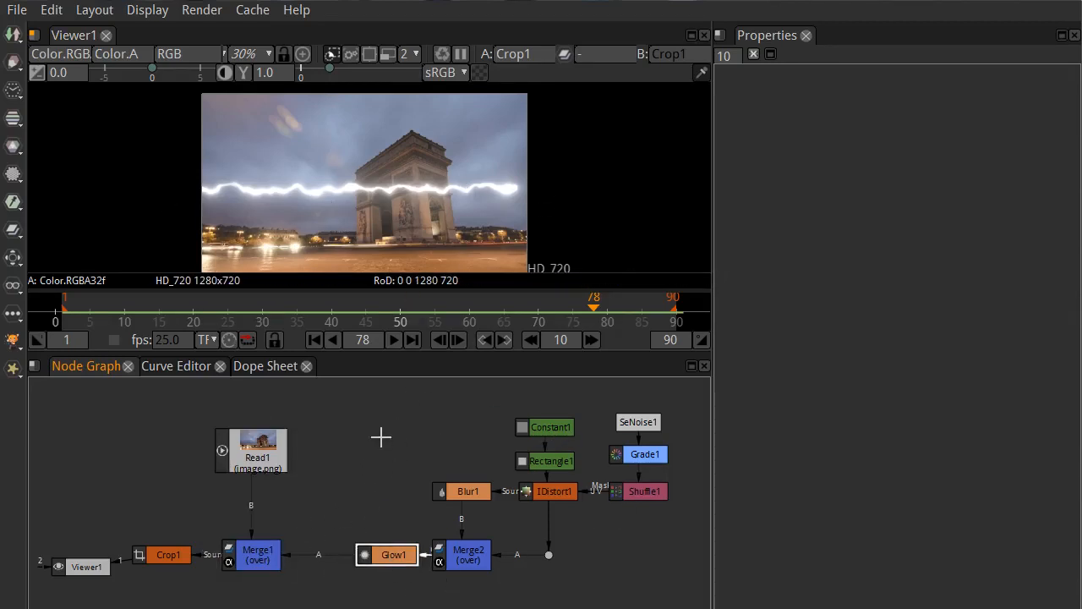
pyautogui.moveTo(638, 582); pyautogui.dragTo(672, 584)
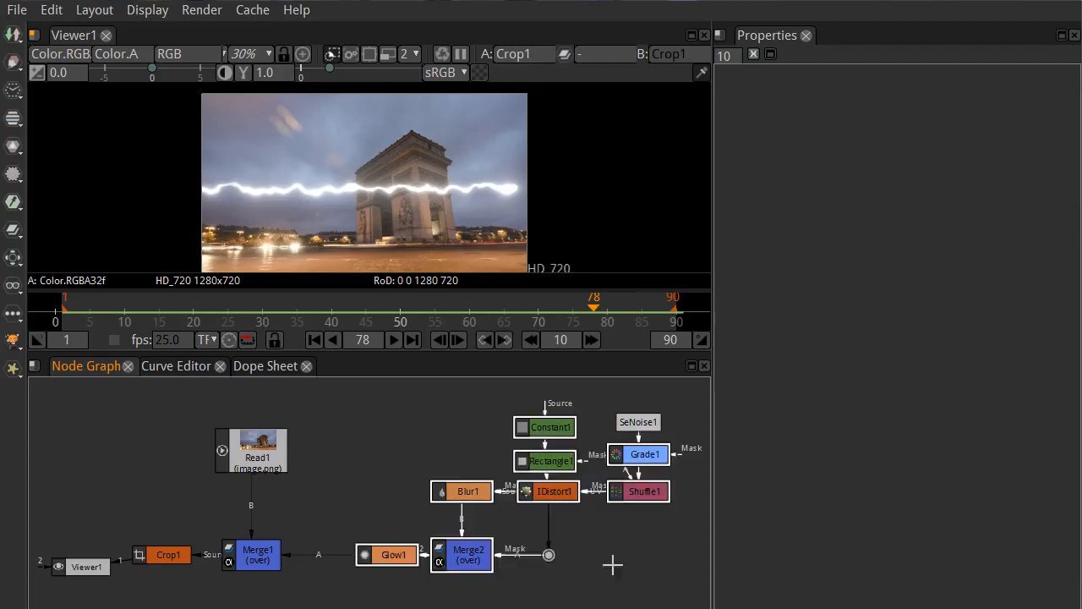
pyautogui.click(398, 461)
pyautogui.moveTo(469, 467); pyautogui.dragTo(674, 594)
pyautogui.moveTo(327, 402); pyautogui.dragTo(695, 589)
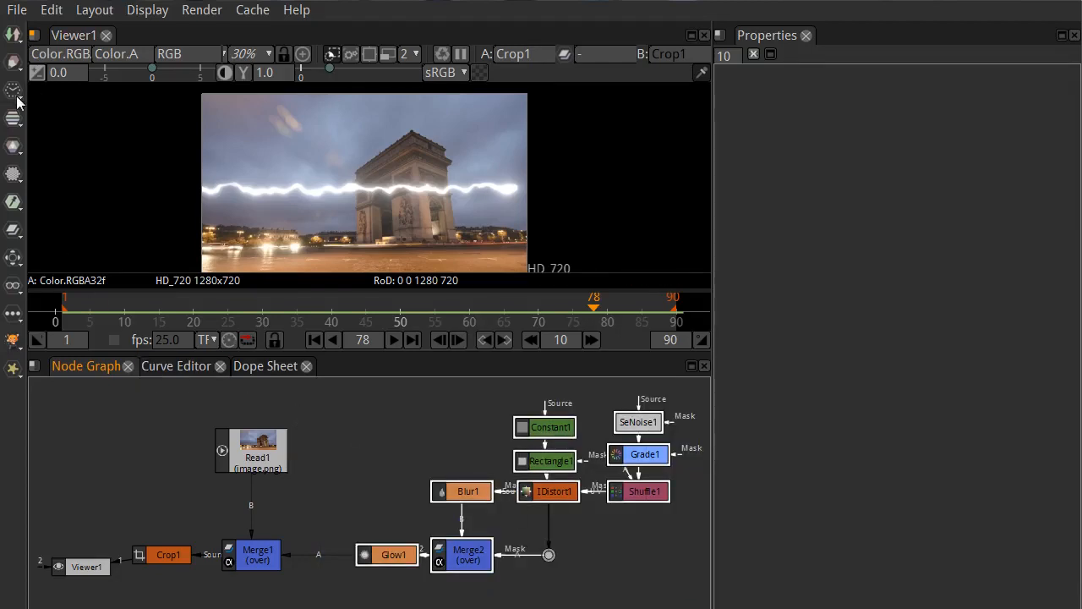
pyautogui.click(12, 40)
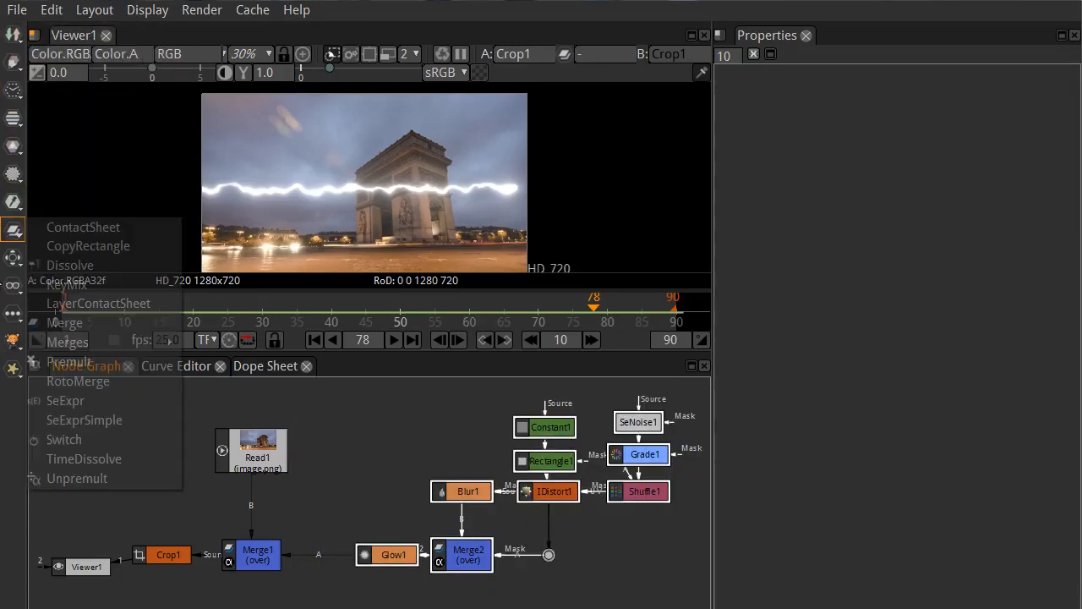
pyautogui.moveTo(13, 318)
pyautogui.click(71, 313)
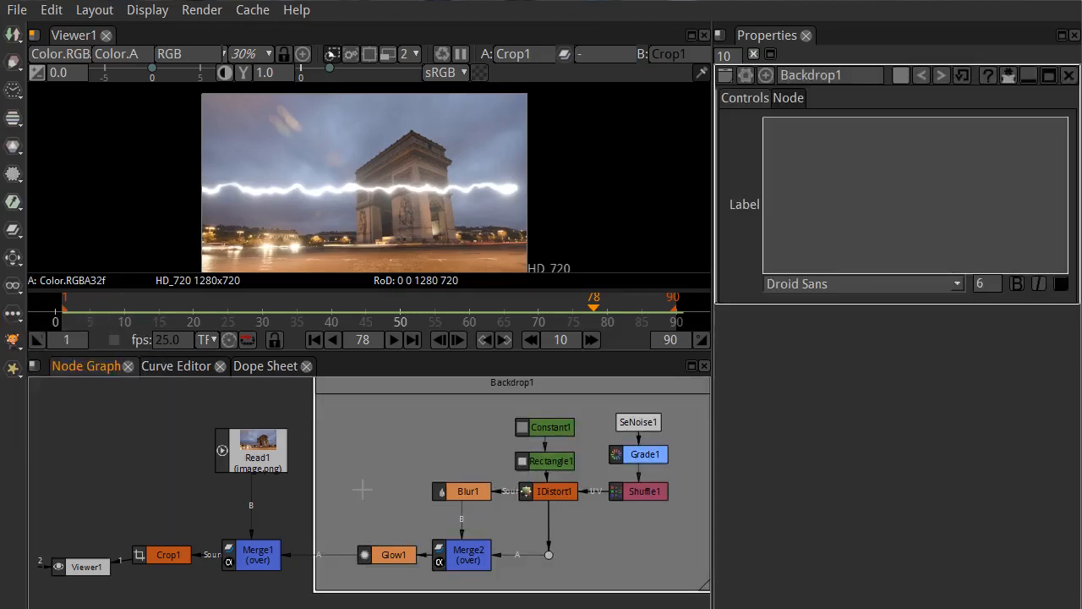
pyautogui.scroll(-2, 400, 501)
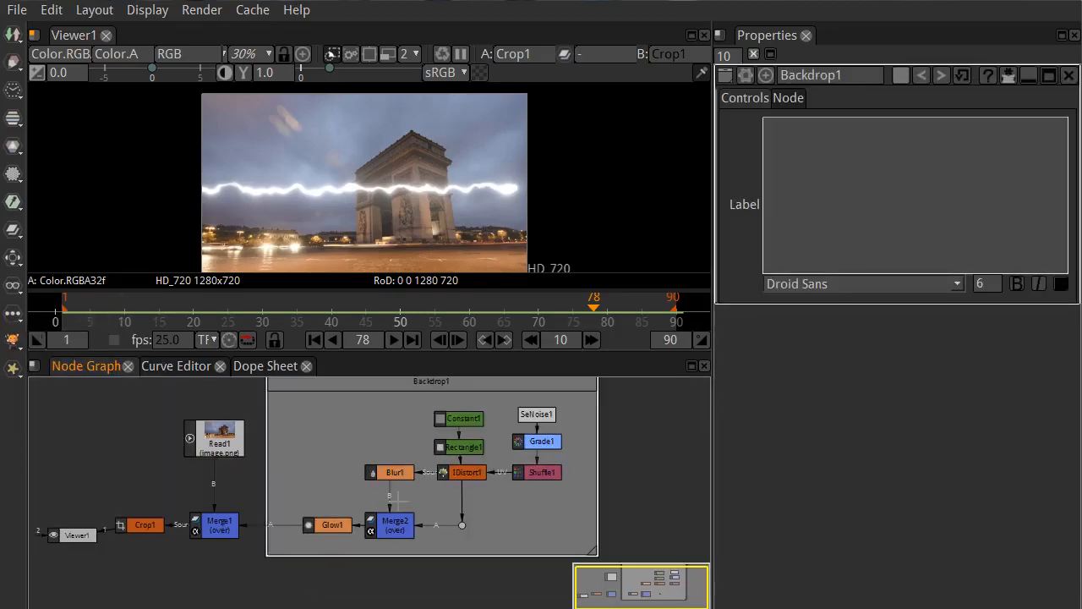
pyautogui.moveTo(411, 396); pyautogui.dragTo(509, 410)
# - Insert a Transform node after Glow1 and place it outside the backdrop, between Glow1 and Merge1
pyautogui.click(412, 542)
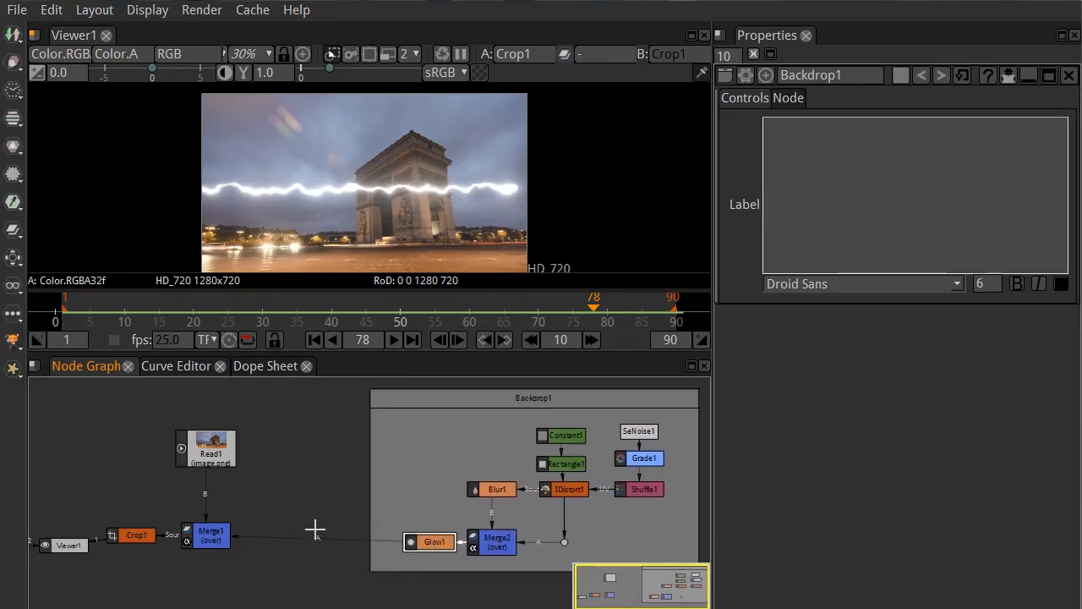
pyautogui.press('t')
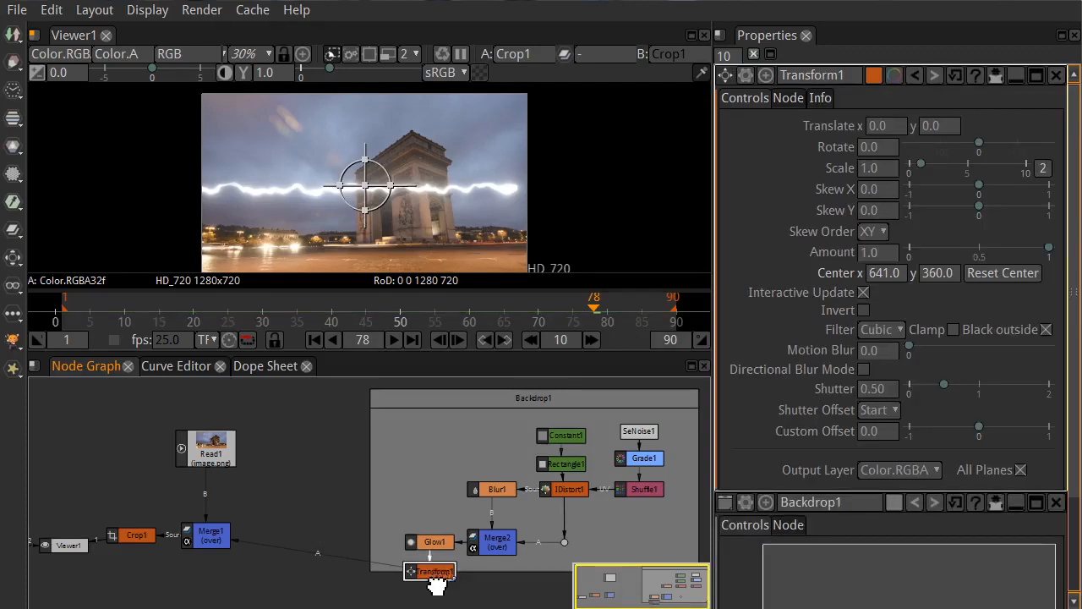
pyautogui.moveTo(436, 585); pyautogui.dragTo(292, 550)
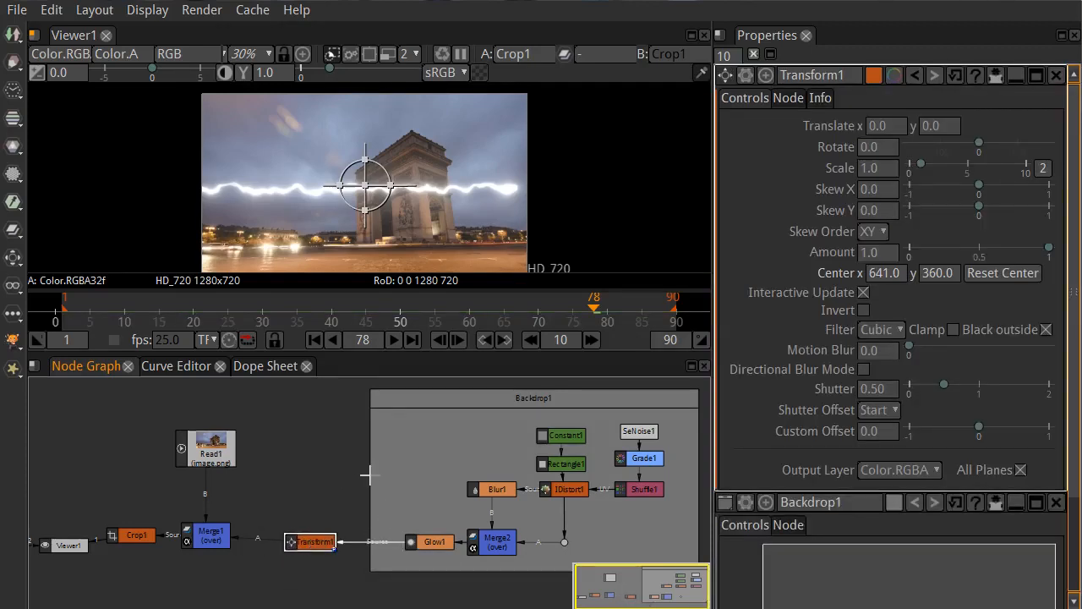
pyautogui.moveTo(295, 451); pyautogui.dragTo(320, 452)
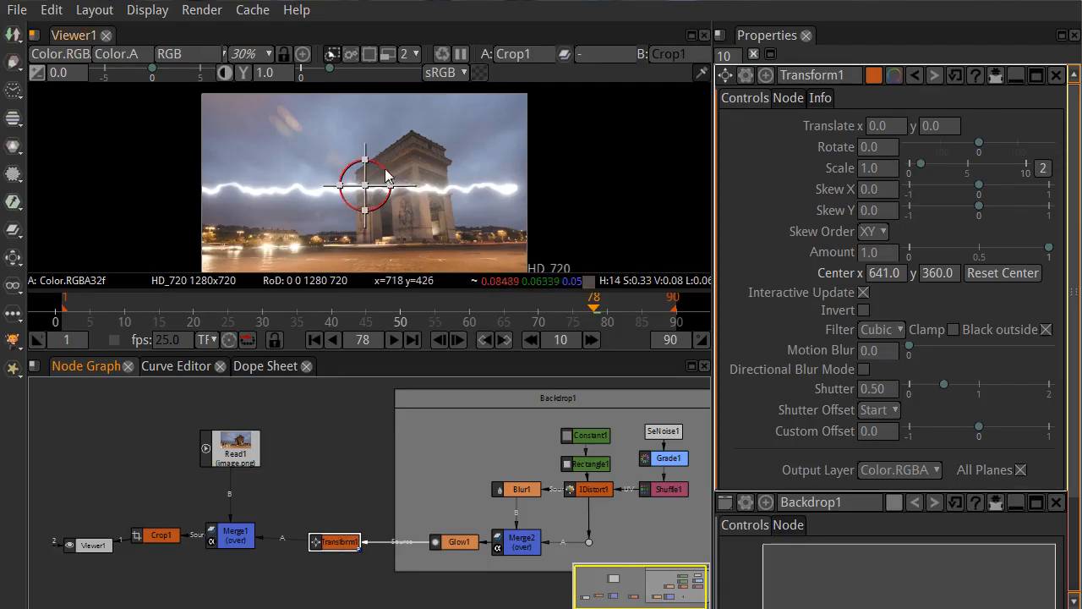
# - Stretch the lightning with Transform1 to an X scale of about 1.367, offset it by 28, 12, and close all node settings
pyautogui.click(410, 189)
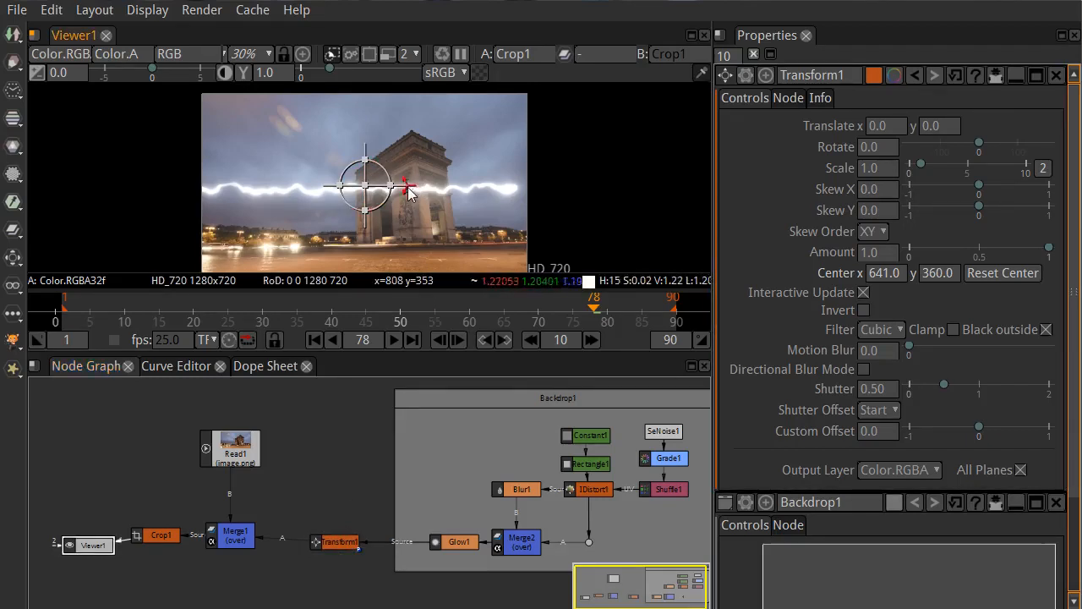
pyautogui.moveTo(406, 184); pyautogui.dragTo(379, 192)
pyautogui.click(350, 542)
pyautogui.click(952, 77)
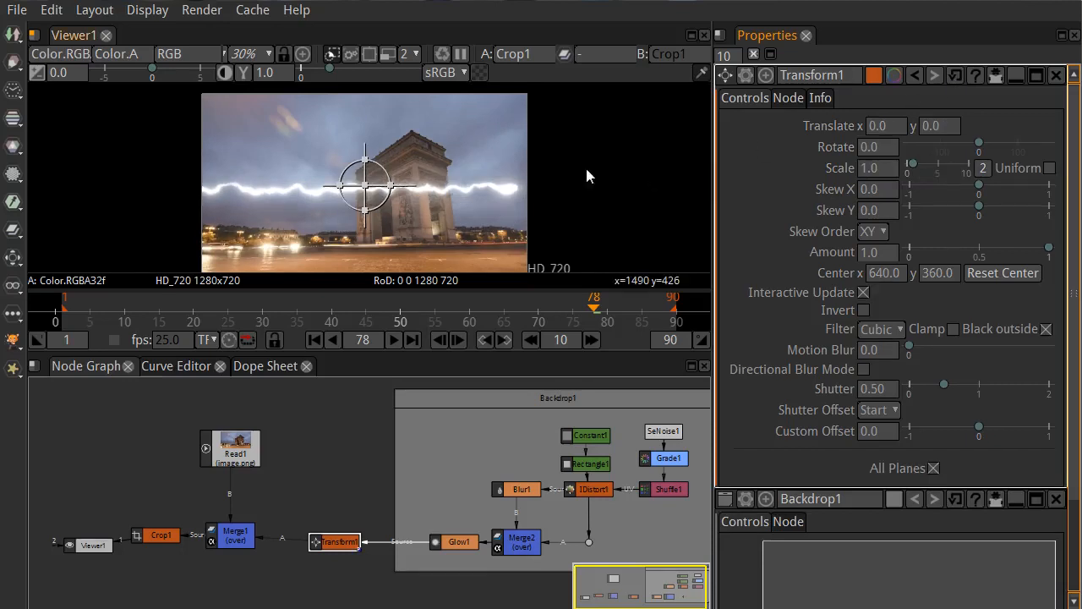
pyautogui.moveTo(391, 193)
pyautogui.mouseDown()
pyautogui.moveTo(403, 191)
pyautogui.moveTo(373, 184)
pyautogui.mouseUp()
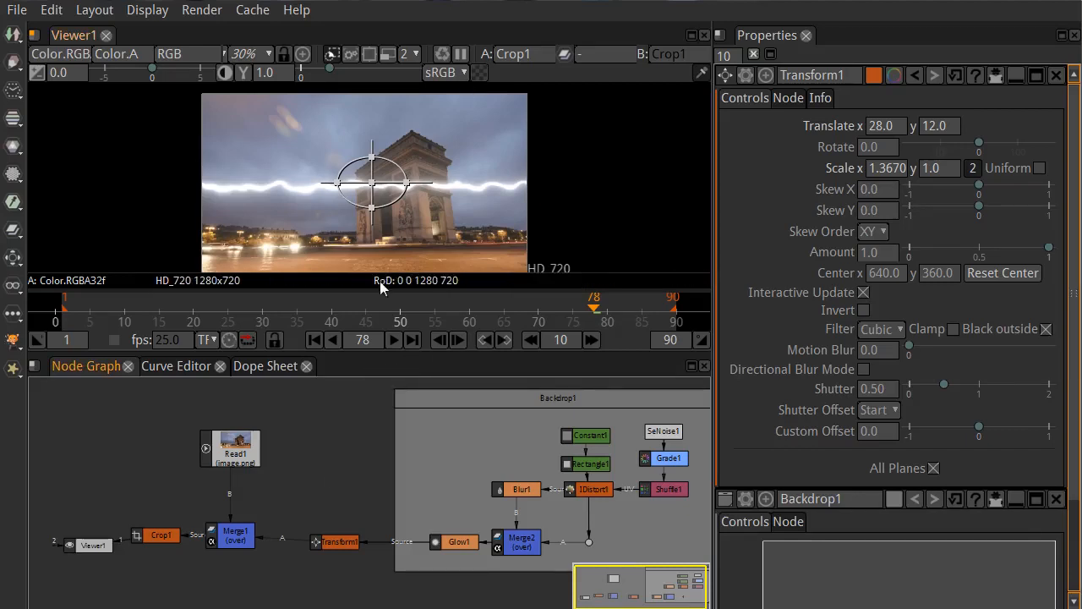
pyautogui.click(753, 54)
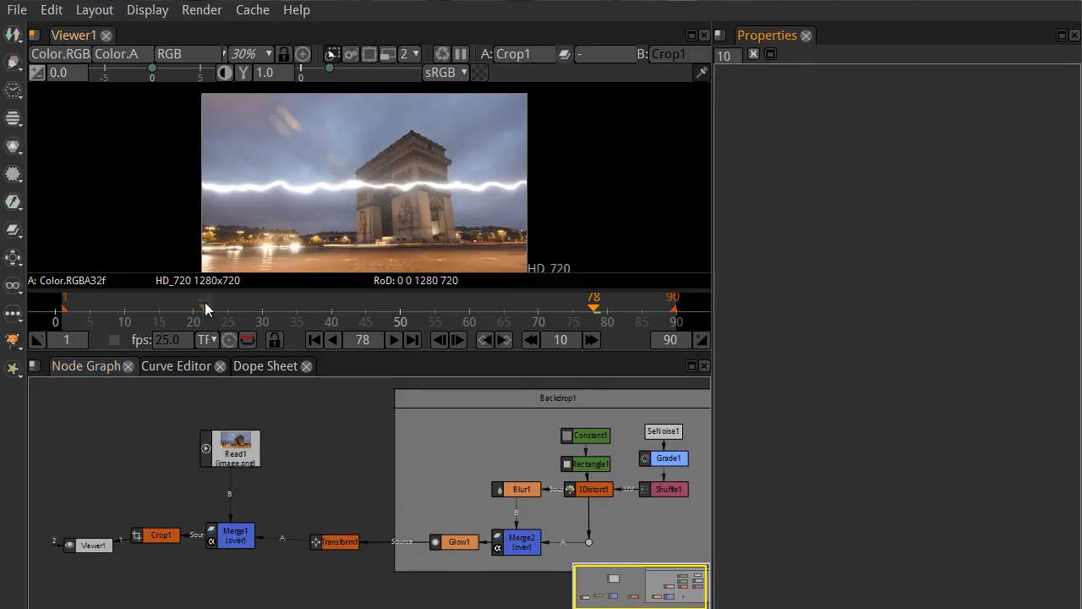
# - Turn on proxy mode and play the stretched lightning from the first frame, stopping playback after the review
pyautogui.click(387, 55)
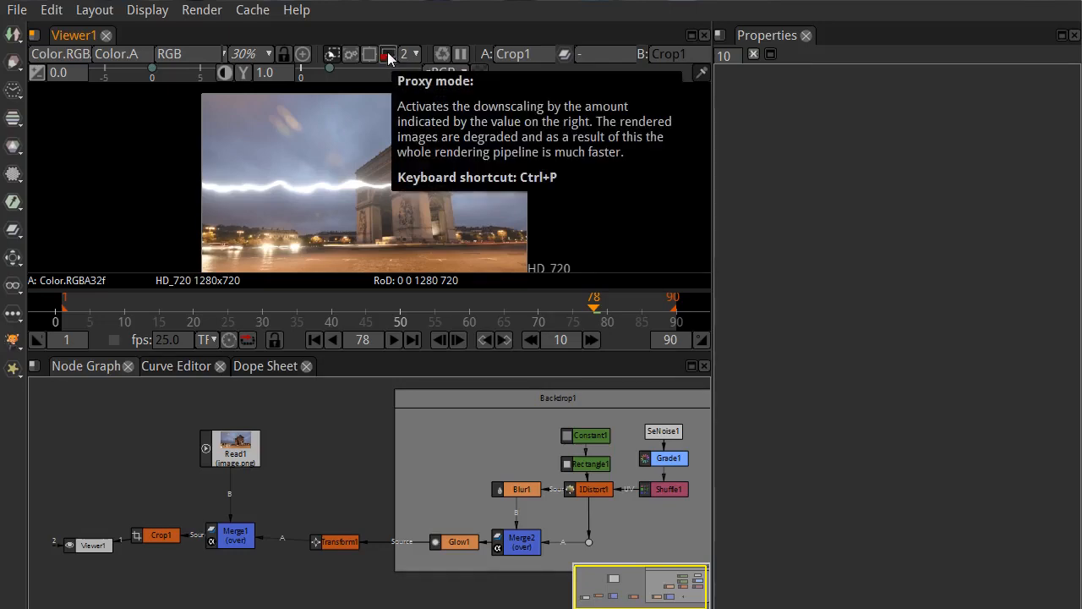
pyautogui.click(316, 342)
pyautogui.click(393, 340)
pyautogui.click(375, 426)
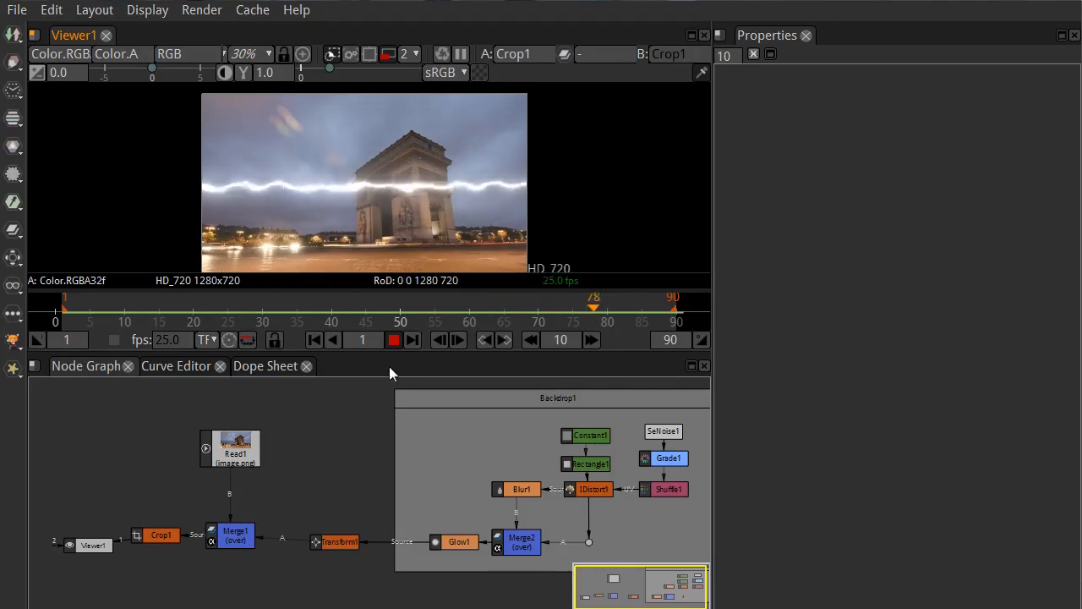
pyautogui.click(393, 340)
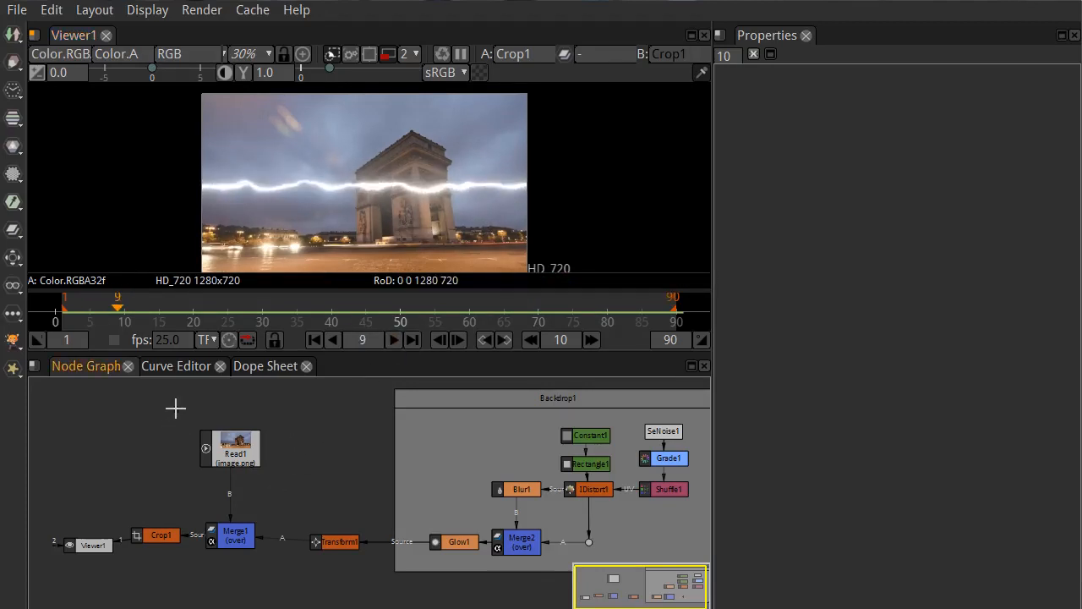
# - Move Merge1 with Read1, and Transform1, closer to the backdrop to free space between Crop1 and Merge1
pyautogui.moveTo(279, 554)
pyautogui.mouseDown()
pyautogui.moveTo(261, 557)
pyautogui.moveTo(273, 558)
pyautogui.mouseUp()
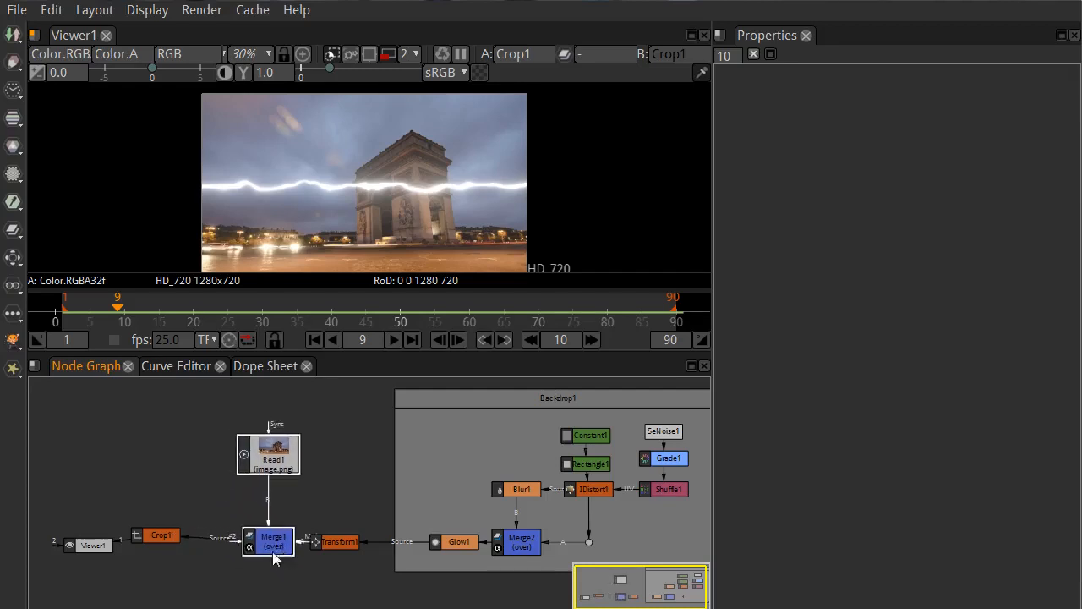
pyautogui.moveTo(367, 571)
pyautogui.mouseDown()
pyautogui.moveTo(355, 553)
pyautogui.moveTo(365, 551)
pyautogui.mouseUp()
pyautogui.click(172, 535)
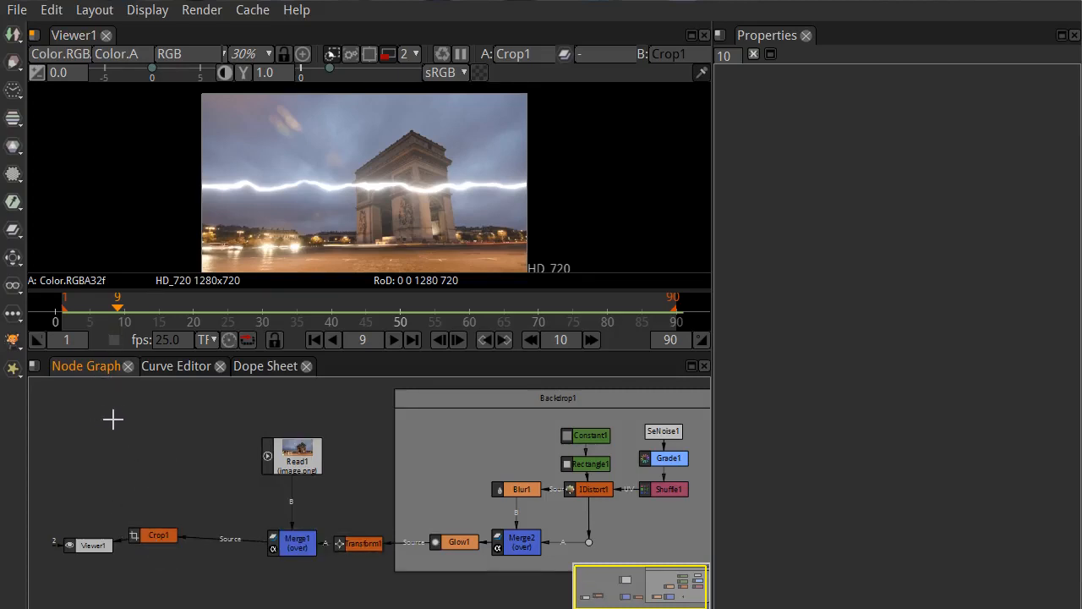
# - Add a Text node to the node graph and place it above Crop1, beside Read1
pyautogui.press('Tab')
pyautogui.write('t')
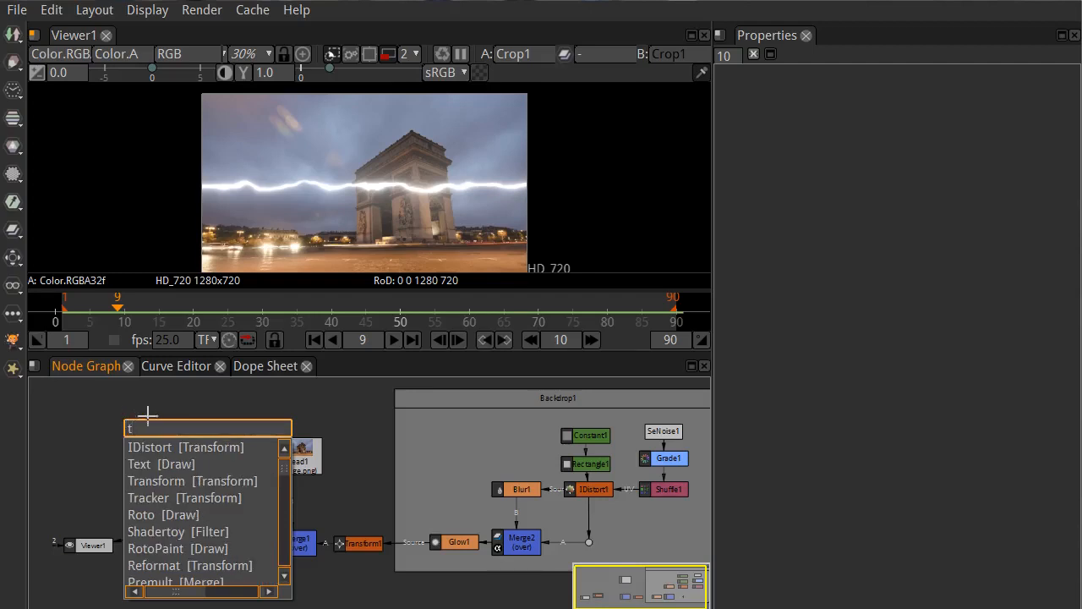
pyautogui.click(150, 462)
pyautogui.moveTo(173, 466)
pyautogui.mouseDown()
pyautogui.moveTo(196, 480)
pyautogui.moveTo(230, 541)
pyautogui.moveTo(219, 541)
pyautogui.moveTo(194, 457)
pyautogui.moveTo(159, 456)
pyautogui.mouseUp()
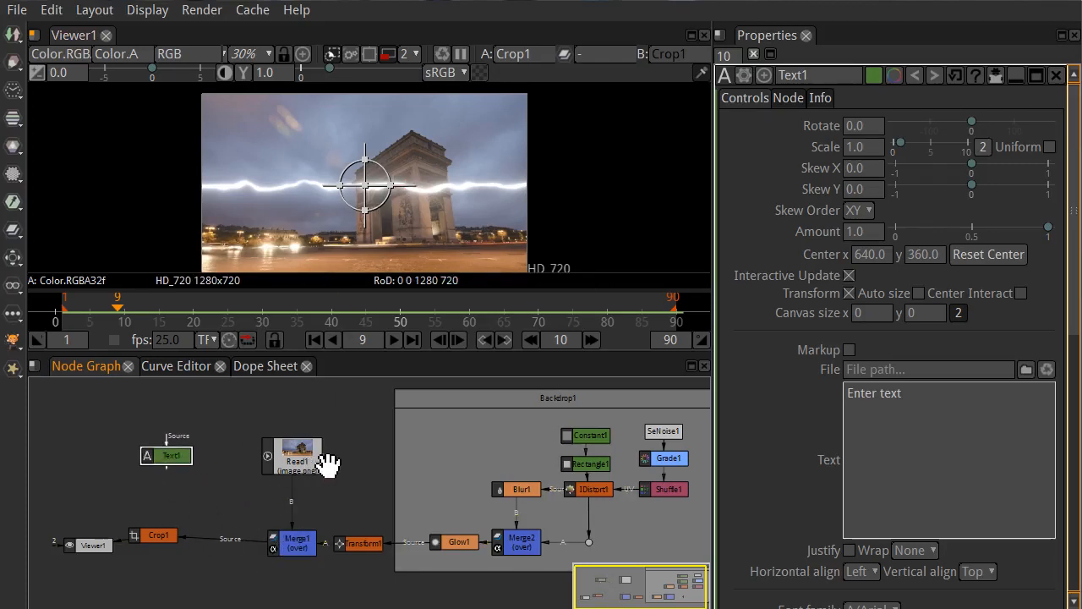
# - Insert a Merge node between Merge1 and Crop1, connect Text1 to its A input, and align Text1 above it
pyautogui.click(296, 548)
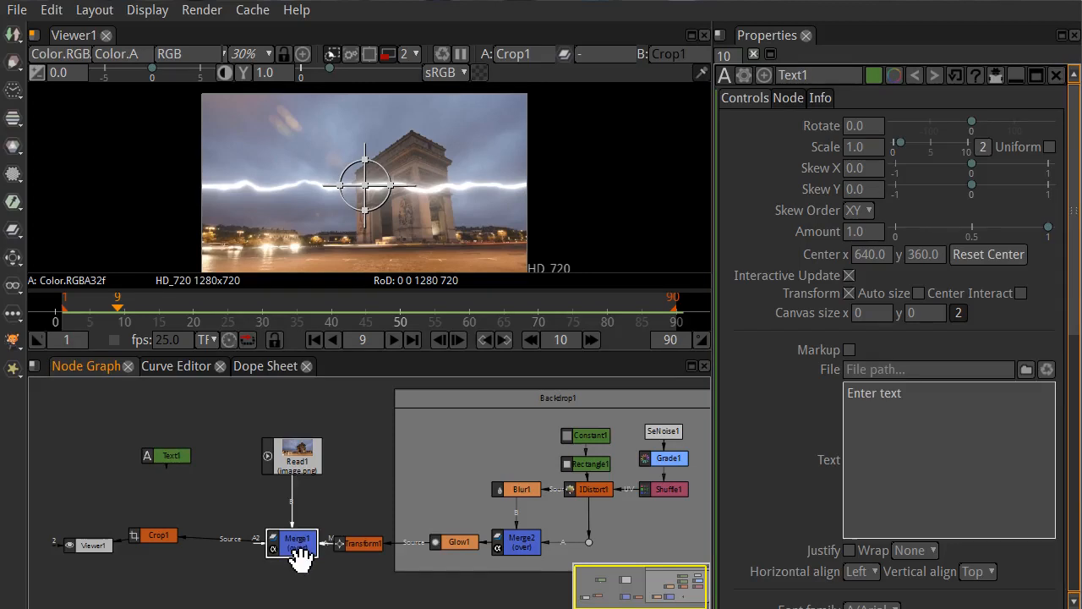
pyautogui.press('m')
pyautogui.moveTo(296, 580); pyautogui.dragTo(218, 551)
pyautogui.click(158, 543)
pyautogui.moveTo(164, 459); pyautogui.dragTo(174, 480)
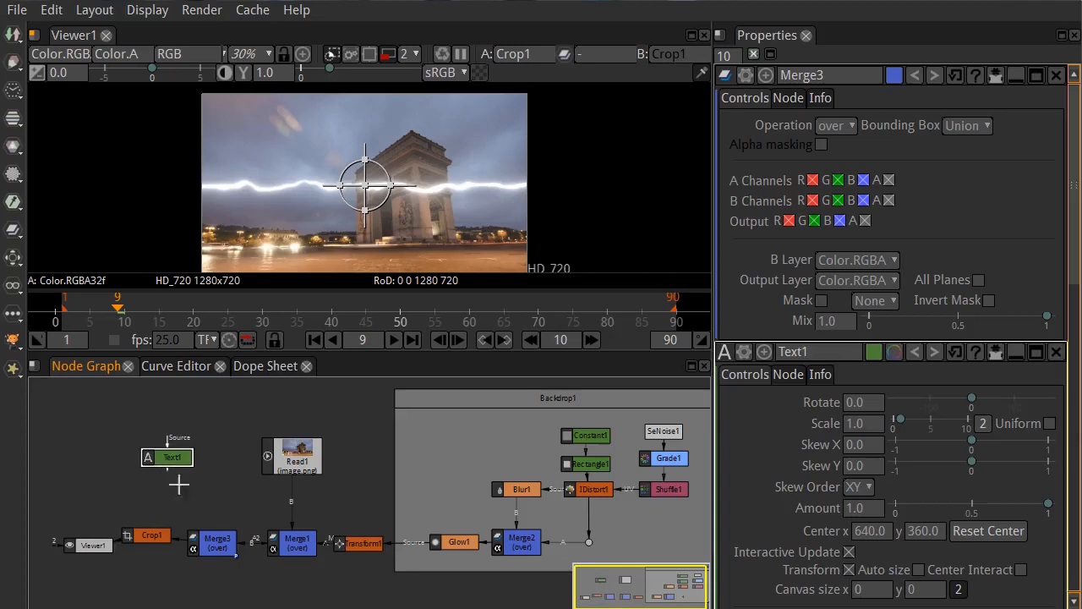
pyautogui.click(222, 554)
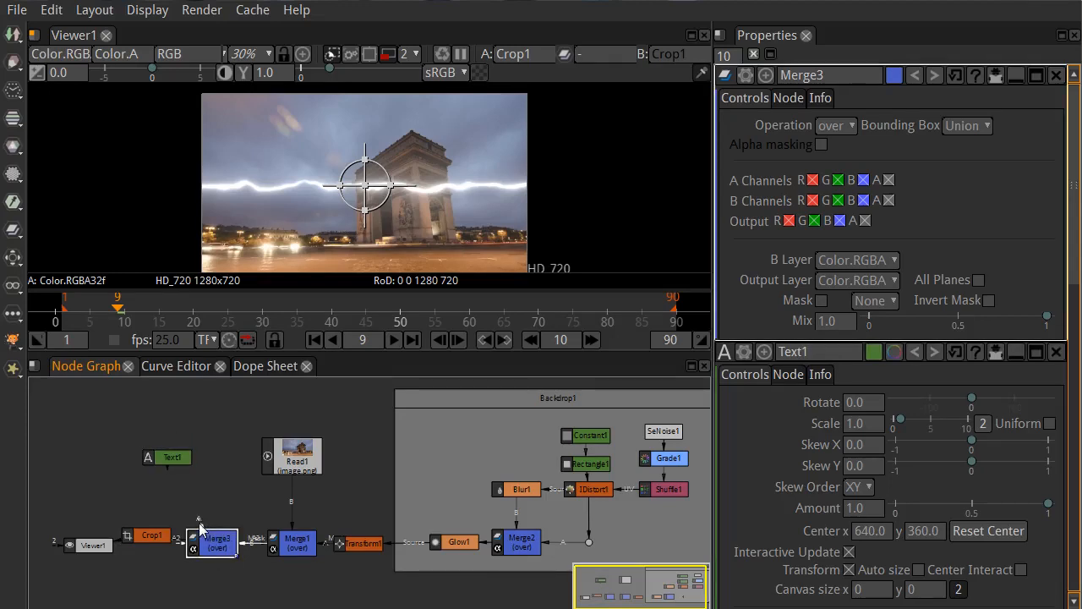
pyautogui.moveTo(171, 461); pyautogui.dragTo(215, 479)
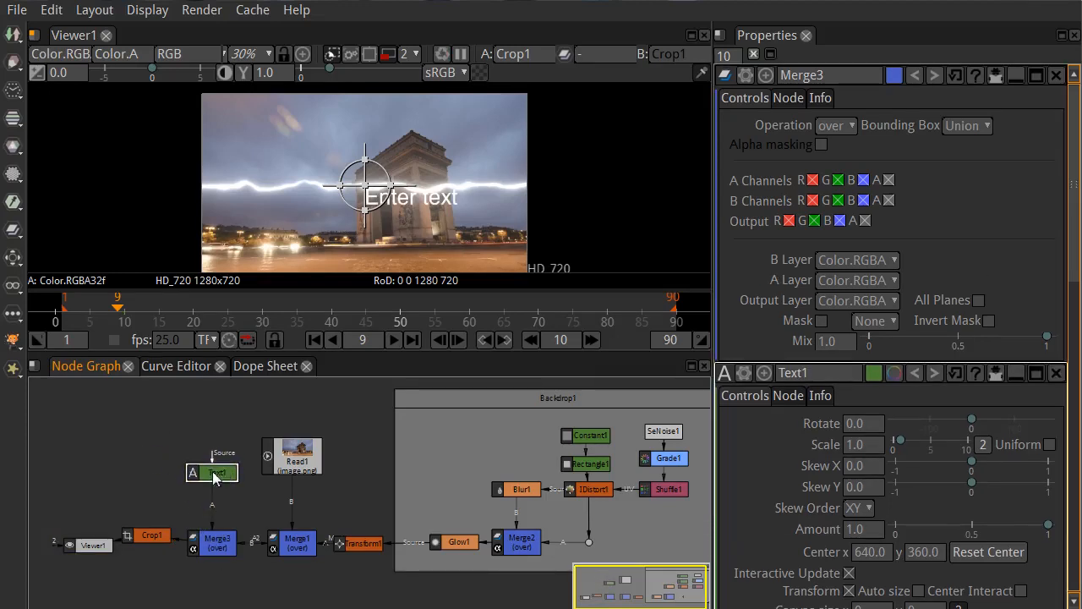
# - Open the settings of Text1, leave Auto size off, and enable Center Interact
pyautogui.doubleClick(212, 473)
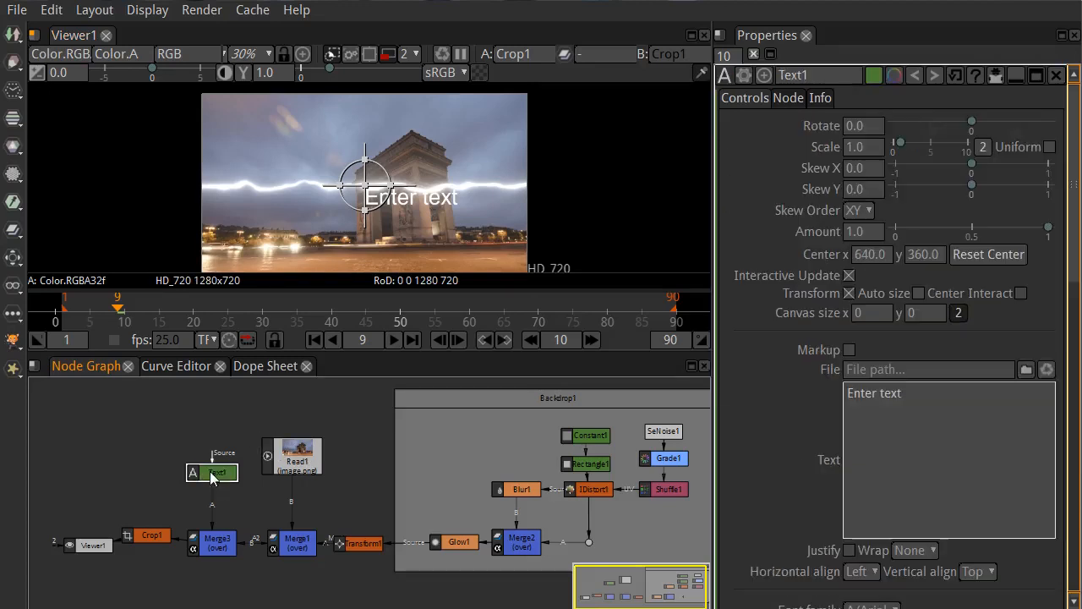
pyautogui.click(921, 291)
pyautogui.click(921, 291)
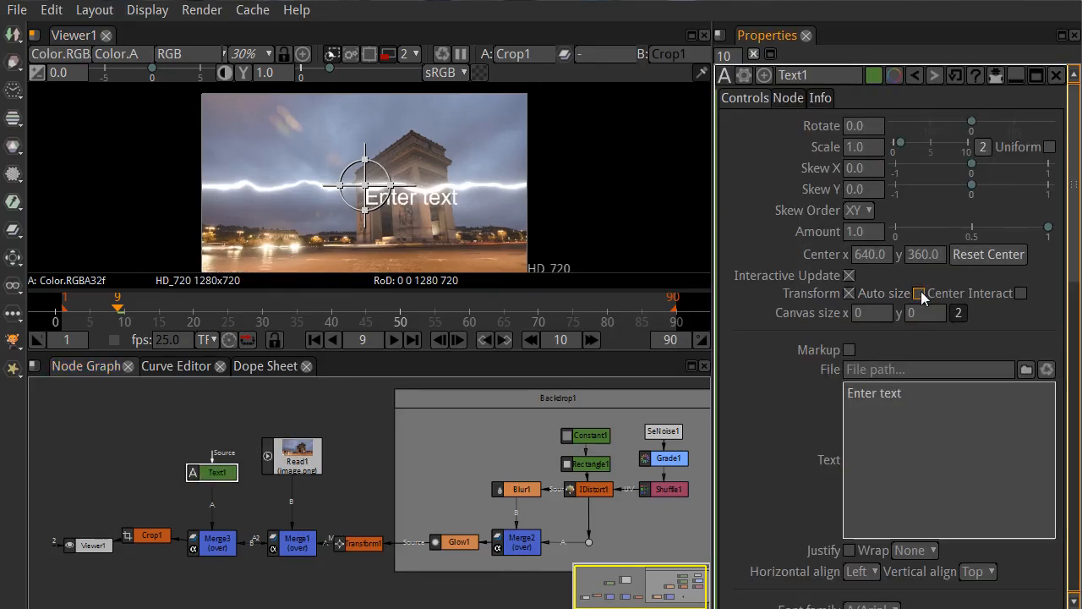
pyautogui.click(1021, 293)
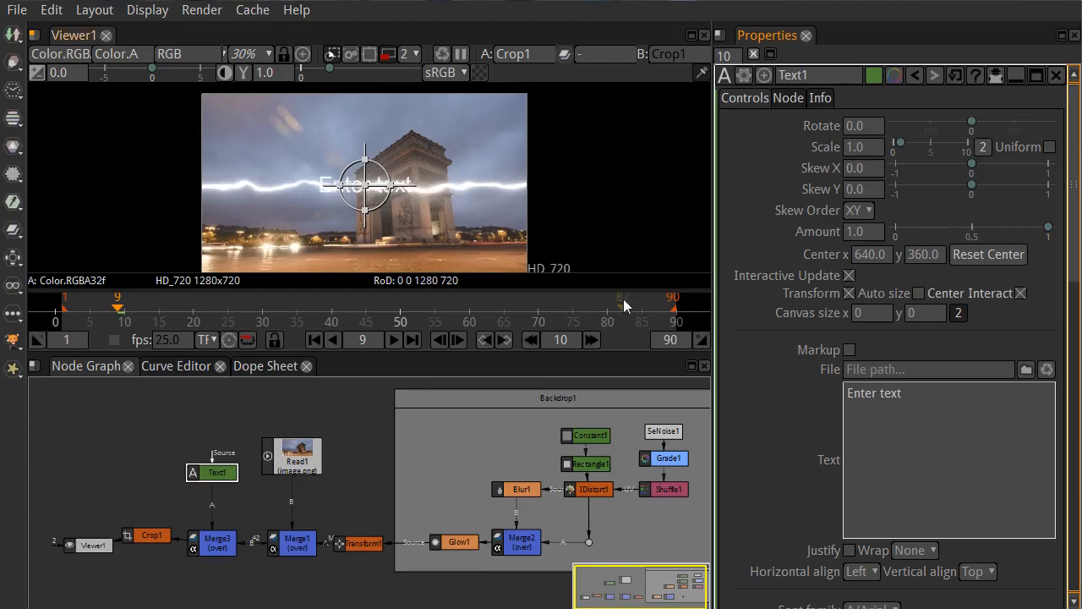
# - Replace the placeholder text of Text1 with "Natron" and bring its font settings into view
pyautogui.click(869, 406)
pyautogui.moveTo(957, 390); pyautogui.dragTo(846, 393)
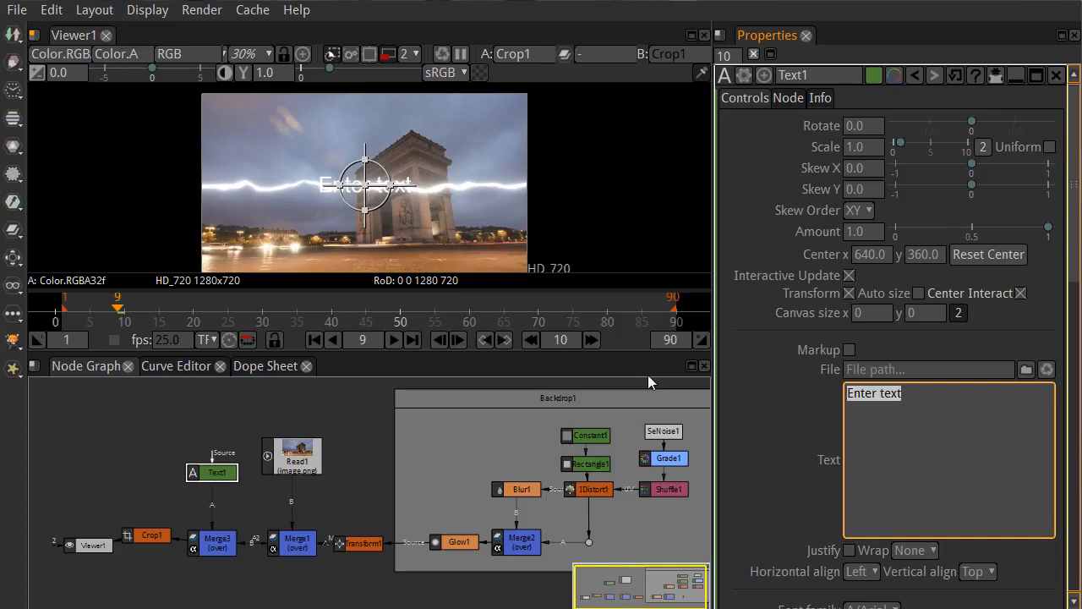
pyautogui.write('Natron')
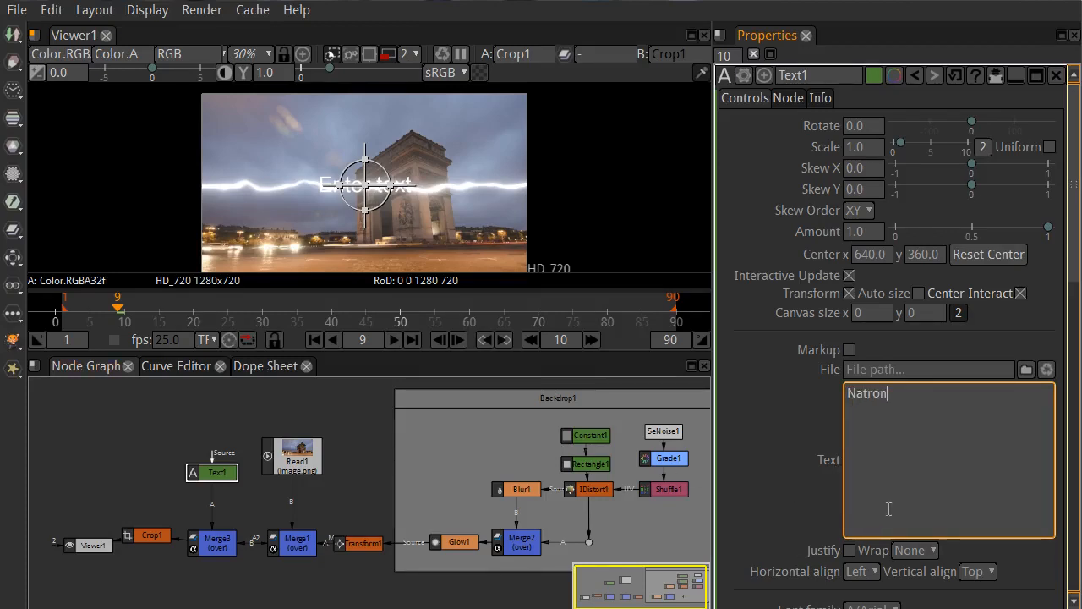
pyautogui.scroll(-4, 780, 481)
pyautogui.scroll(-2, 947, 513)
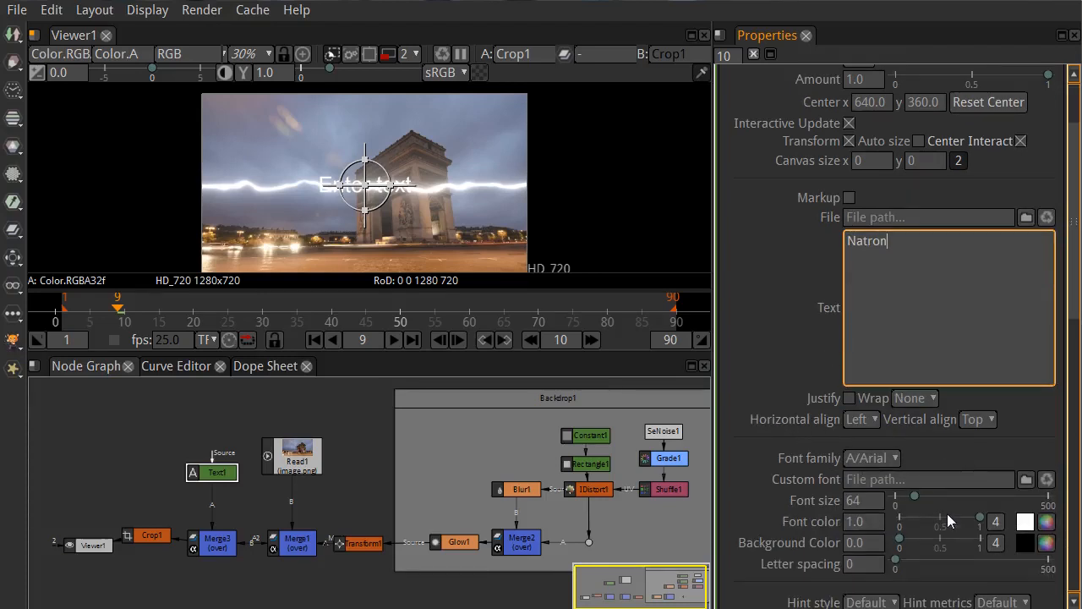
# - Set the font size of Text1 to 144 and its font color to light cyan (RGB 170, 255, 255)
pyautogui.moveTo(914, 498); pyautogui.dragTo(940, 501)
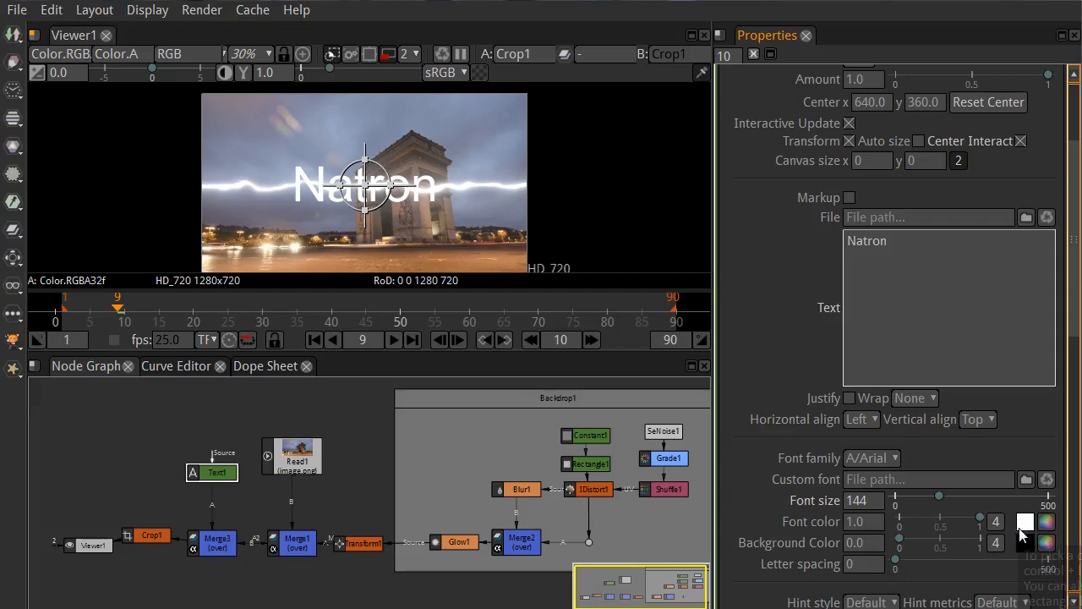
pyautogui.click(1045, 523)
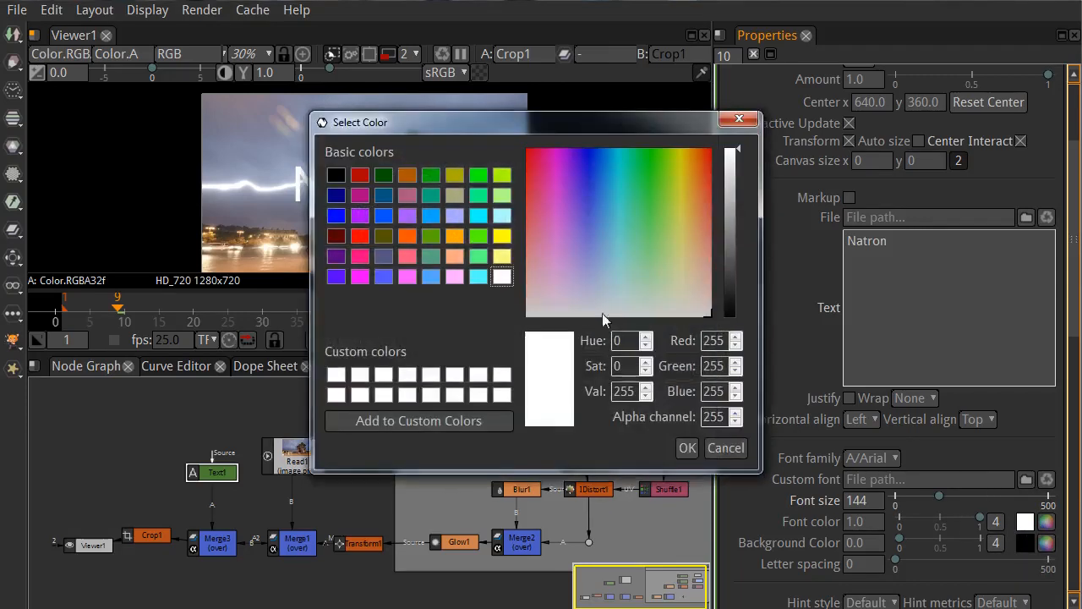
pyautogui.click(503, 217)
pyautogui.click(691, 448)
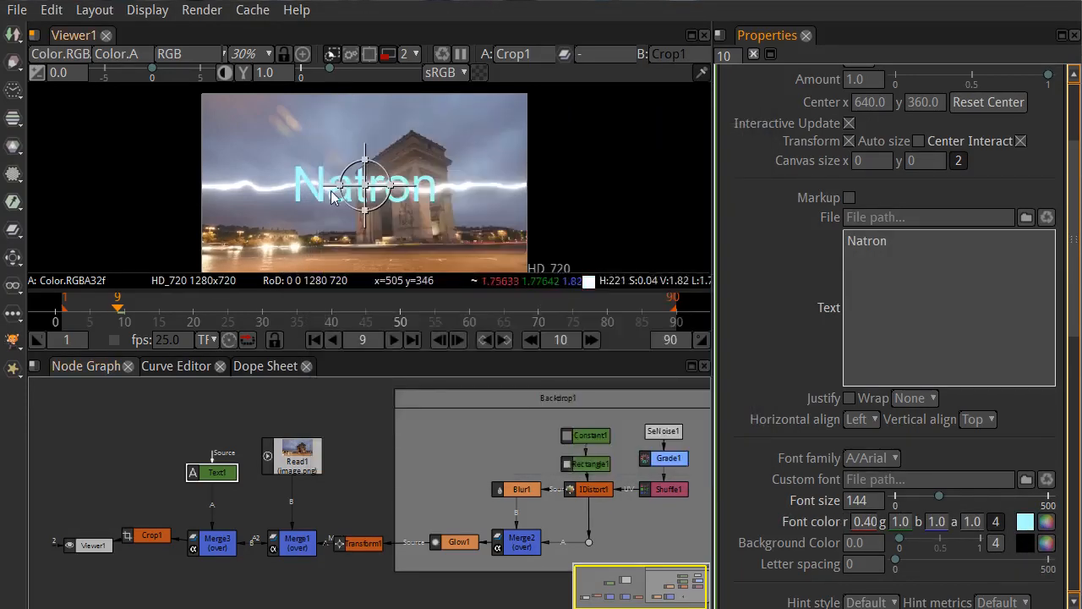
pyautogui.click(873, 544)
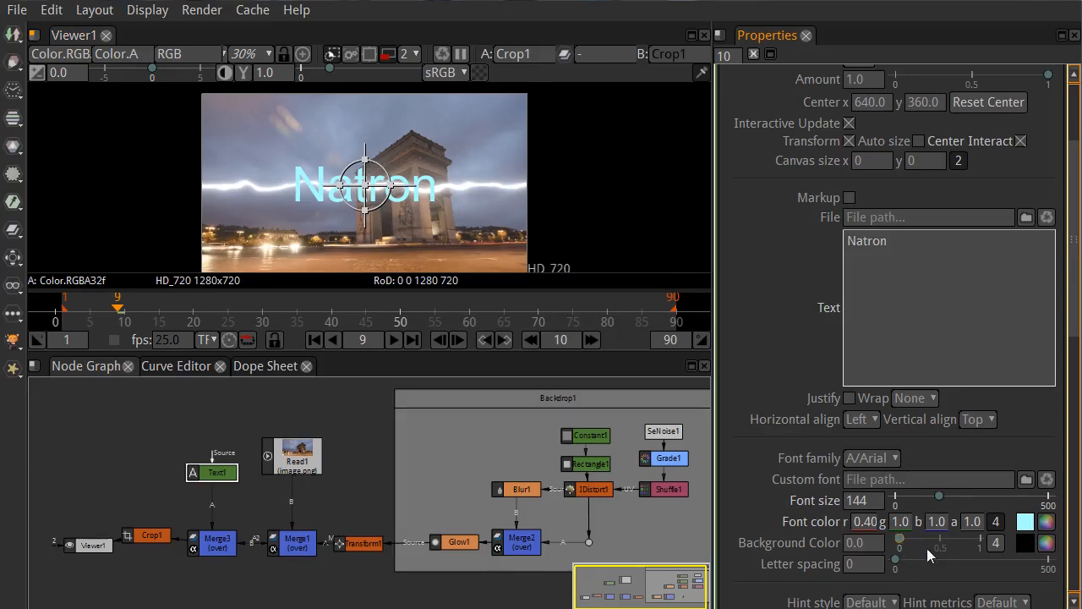
pyautogui.scroll(-1, 751, 443)
pyautogui.scroll(-3, 876, 533)
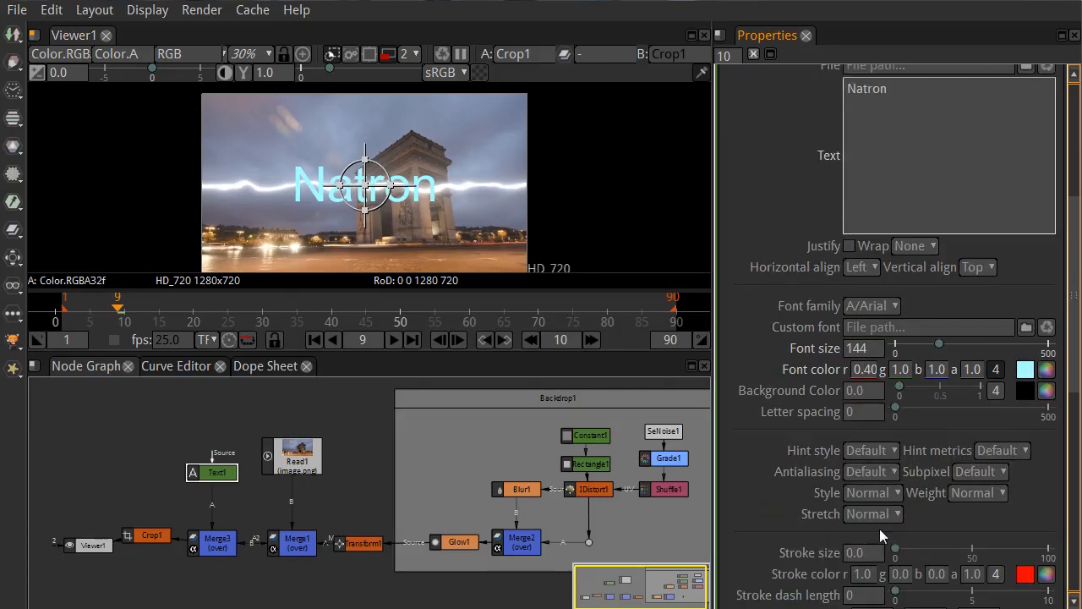
pyautogui.click(877, 526)
pyautogui.scroll(-3, 872, 529)
pyautogui.scroll(-3, 858, 531)
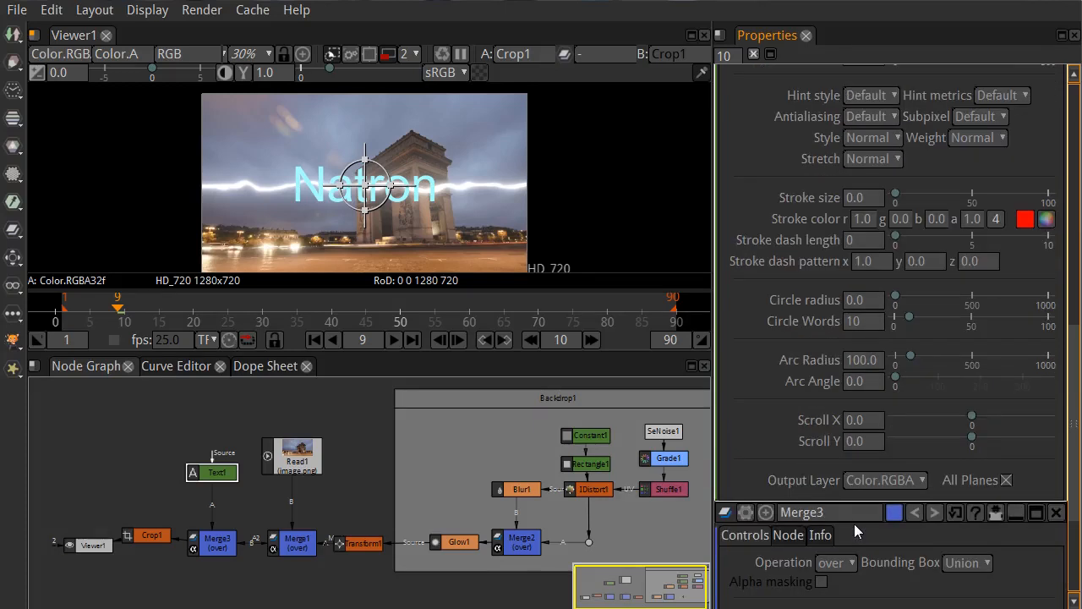
# - Move Text1 higher in the node graph and insert a DropShadow node between it and Merge3
pyautogui.moveTo(213, 471); pyautogui.dragTo(219, 432)
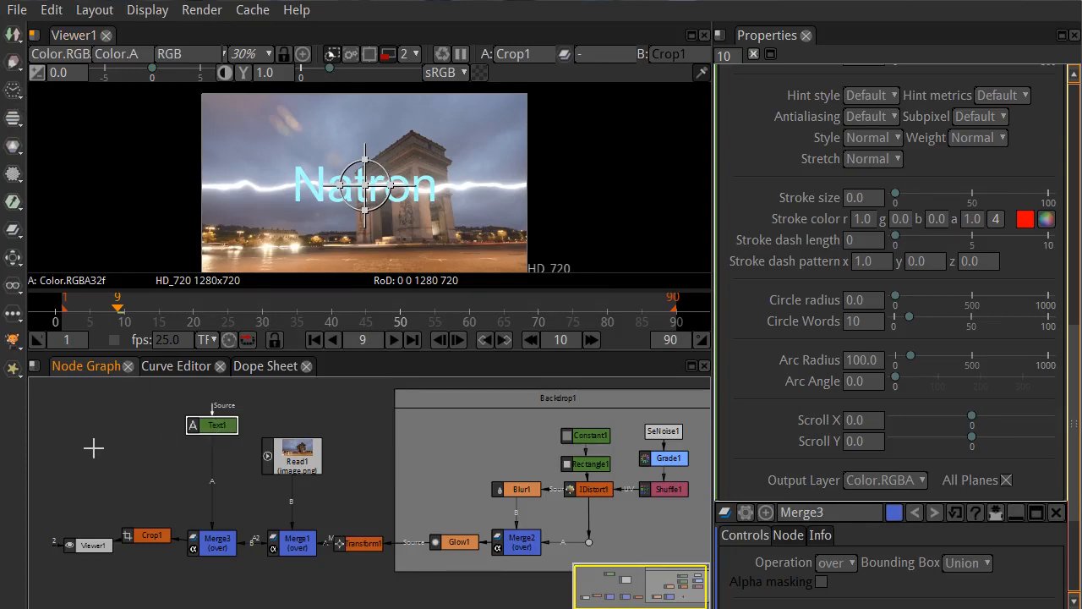
pyautogui.press('Tab')
pyautogui.write('shad')
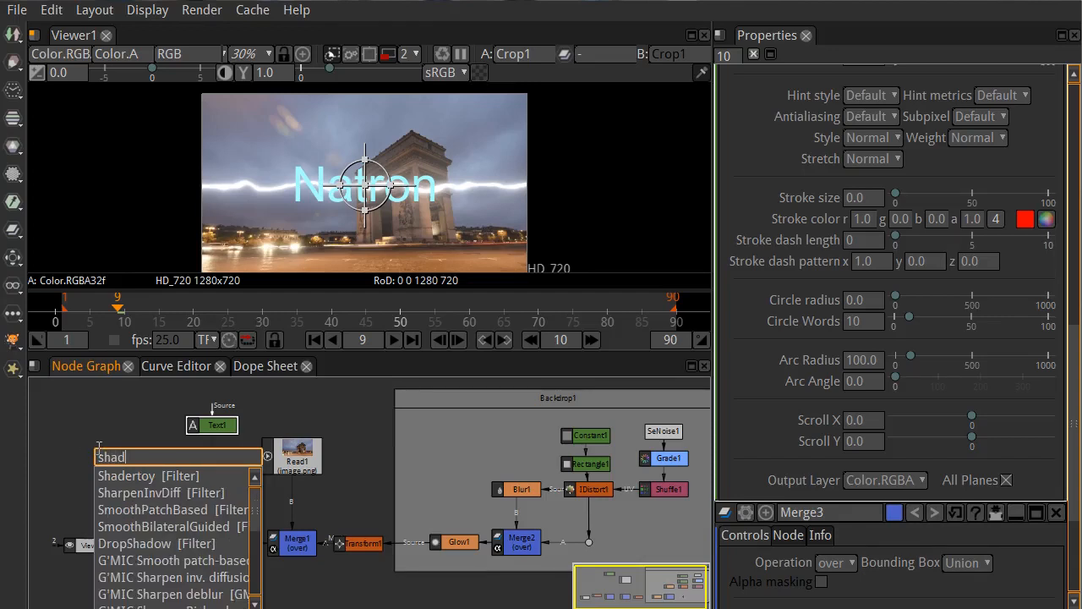
pyautogui.click(147, 545)
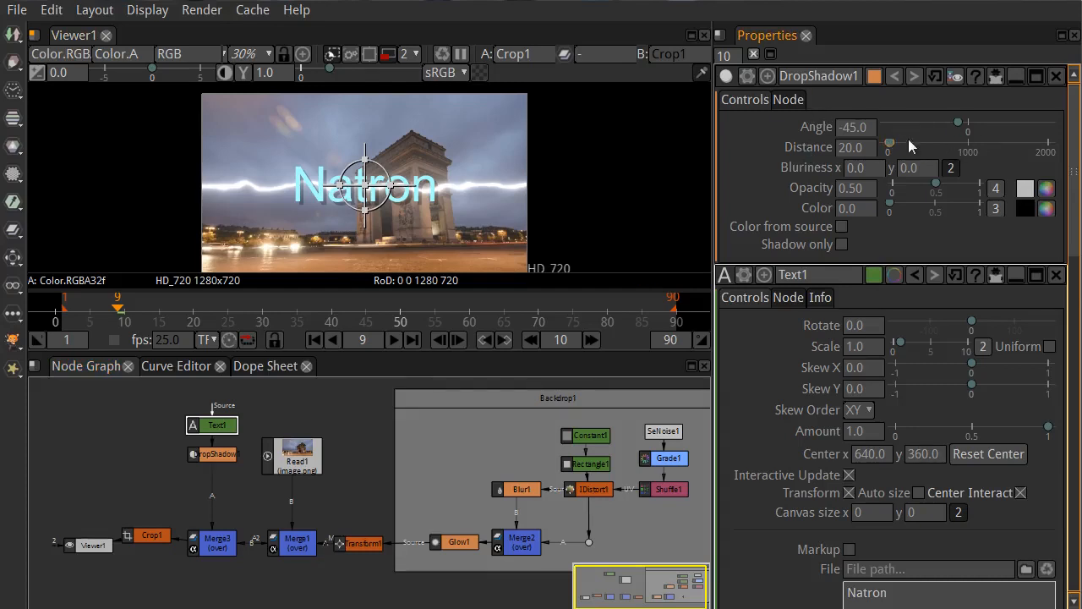
# - Raise the drop shadow's opacity to about 0.76, leaving its distance at 20 and bluriness at 0
pyautogui.moveTo(890, 143)
pyautogui.mouseDown()
pyautogui.moveTo(907, 144)
pyautogui.moveTo(898, 146)
pyautogui.mouseUp()
pyautogui.click(933, 76)
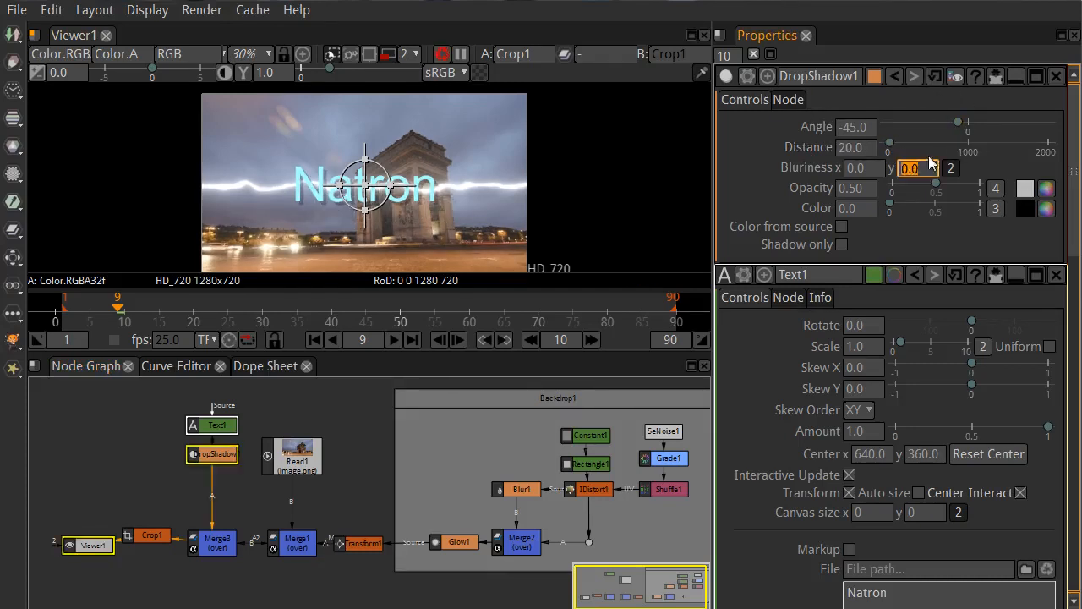
pyautogui.moveTo(937, 183); pyautogui.dragTo(962, 193)
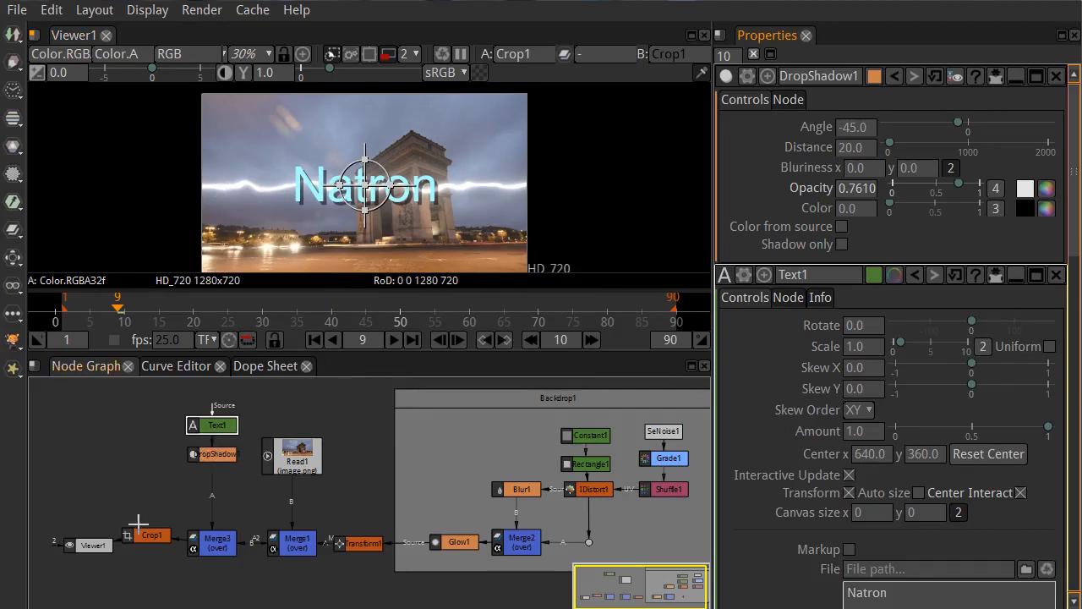
# - Move the title, image, merge, crop and viewer nodes together away from Transform1 to widen the gap before Merge1
pyautogui.moveTo(40, 408); pyautogui.dragTo(326, 575)
pyautogui.moveTo(302, 471); pyautogui.dragTo(242, 464)
pyautogui.moveTo(314, 500); pyautogui.dragTo(385, 506)
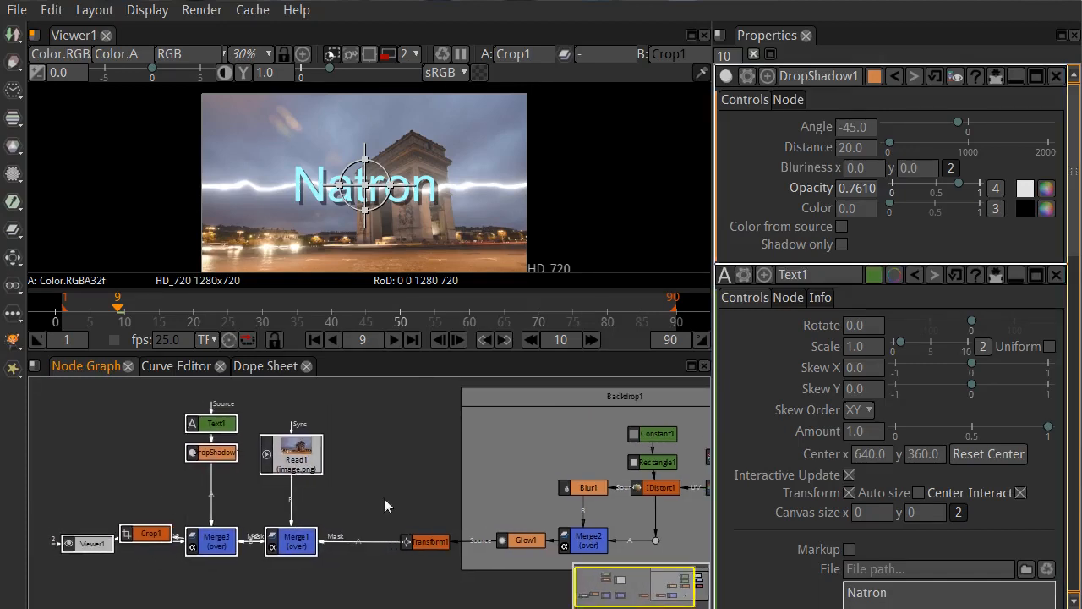
# - Insert a Grade node after Transform1 and align it in the row between Transform1 and Merge1
pyautogui.click(419, 542)
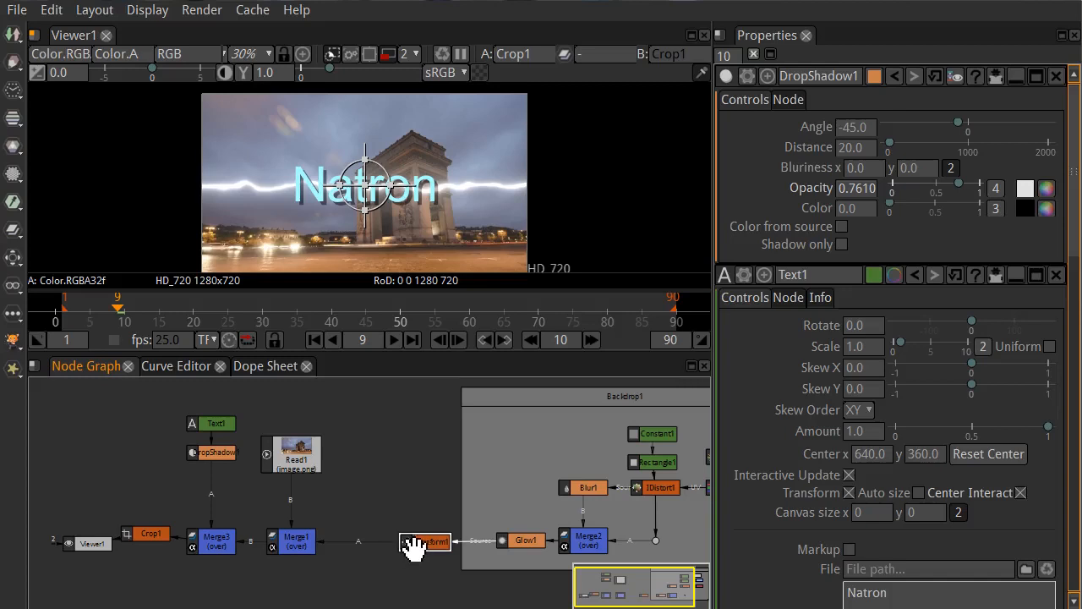
pyautogui.press('g')
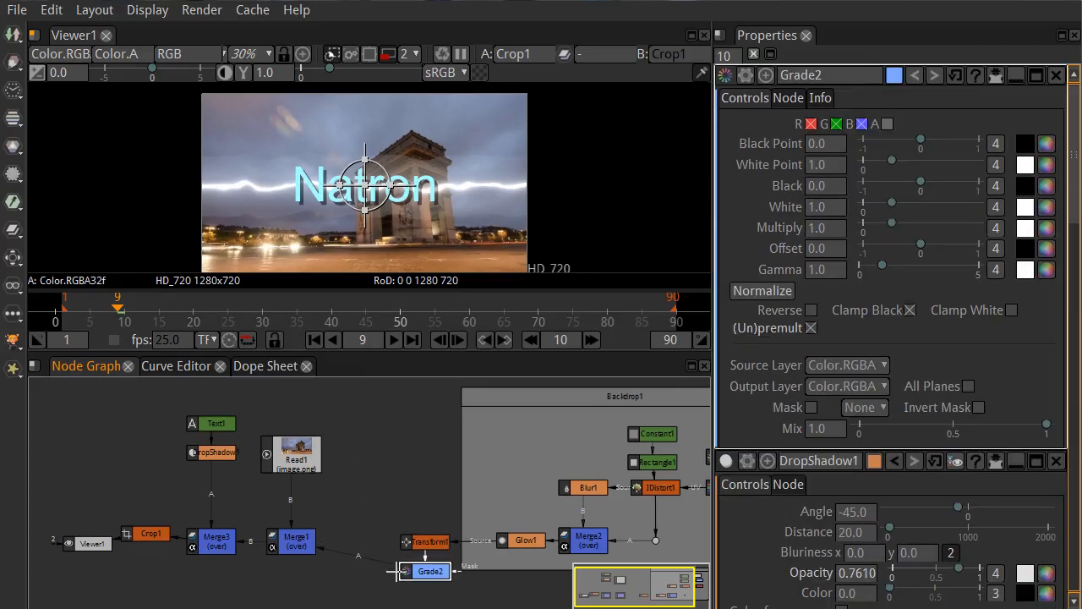
pyautogui.moveTo(430, 572); pyautogui.dragTo(365, 548)
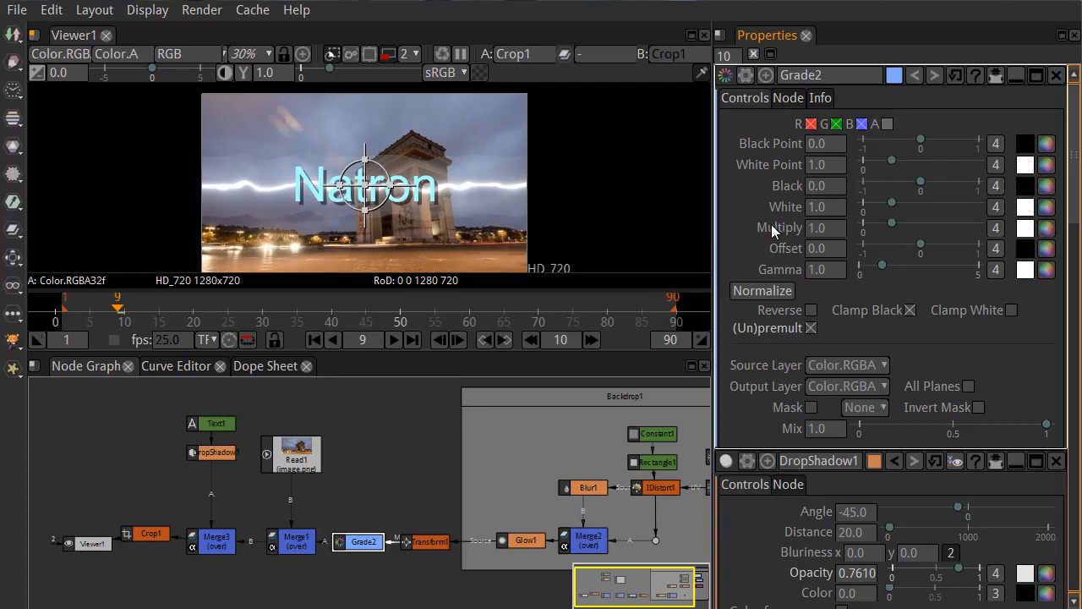
# - Set the new Grade node's Multiply color to a pale blue (RGB 193, 245, 255) to tint the lightning
pyautogui.click(1047, 228)
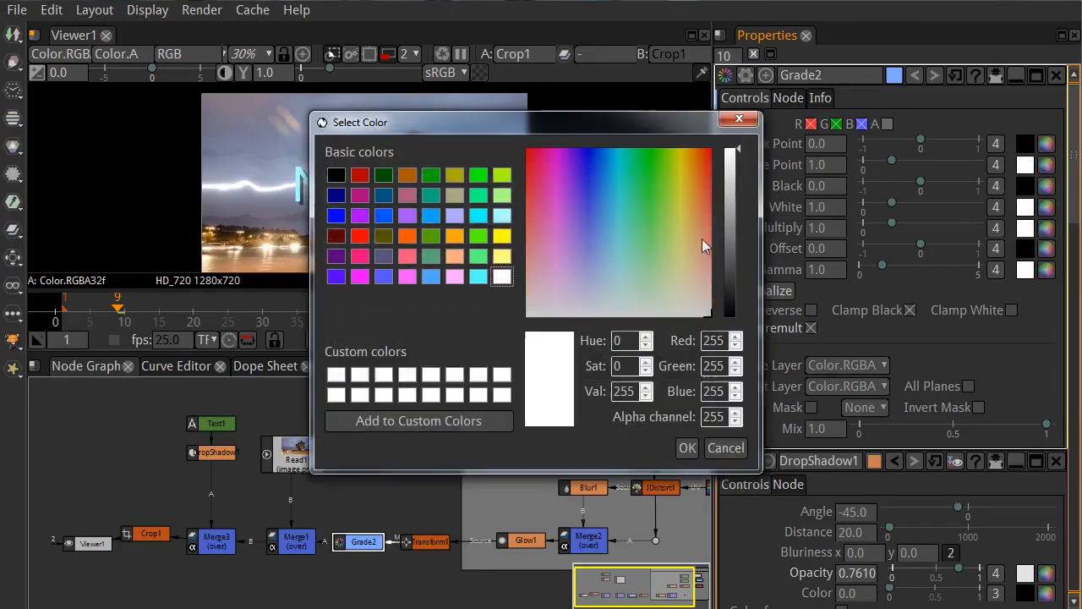
pyautogui.click(617, 175)
pyautogui.moveTo(571, 122); pyautogui.dragTo(785, 120)
pyautogui.moveTo(832, 219); pyautogui.dragTo(827, 276)
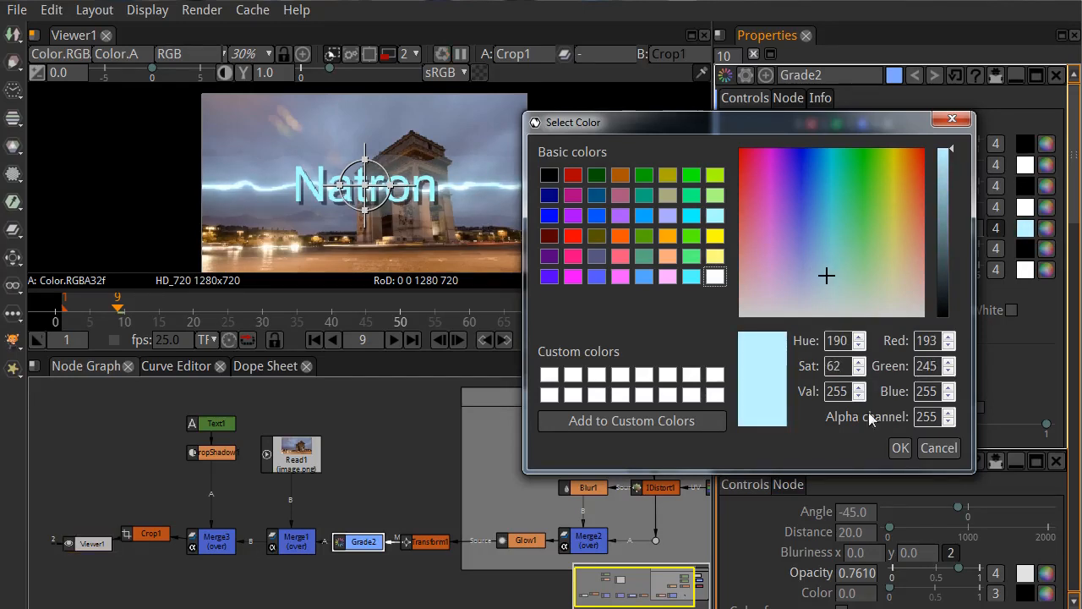
pyautogui.click(899, 449)
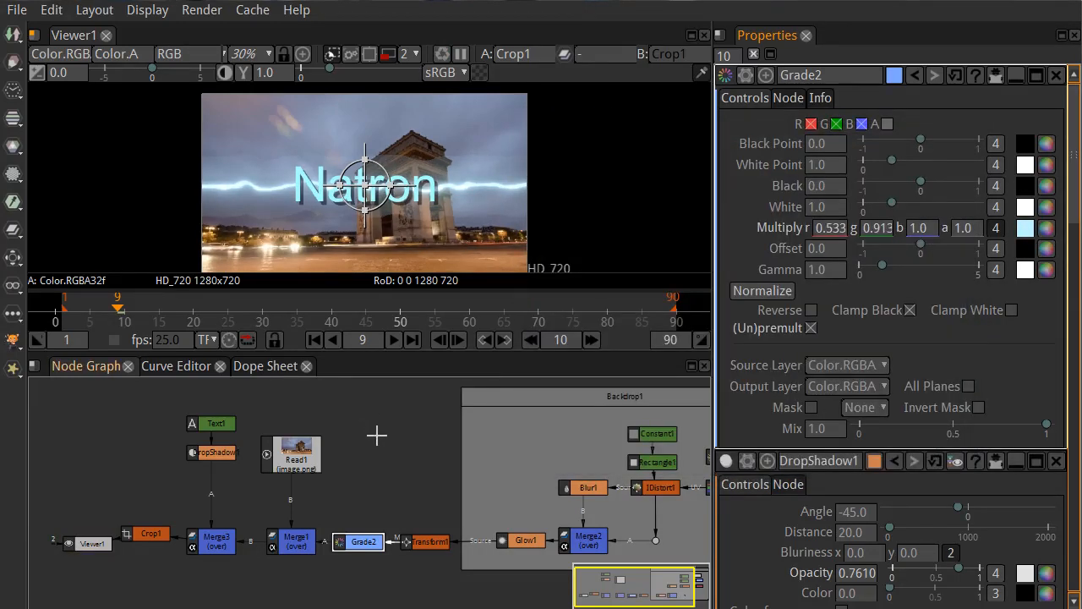
# - With all settings panels closed, play the composite from frame 1, stop it, and inspect the frame with proxy mode off
pyautogui.click(312, 340)
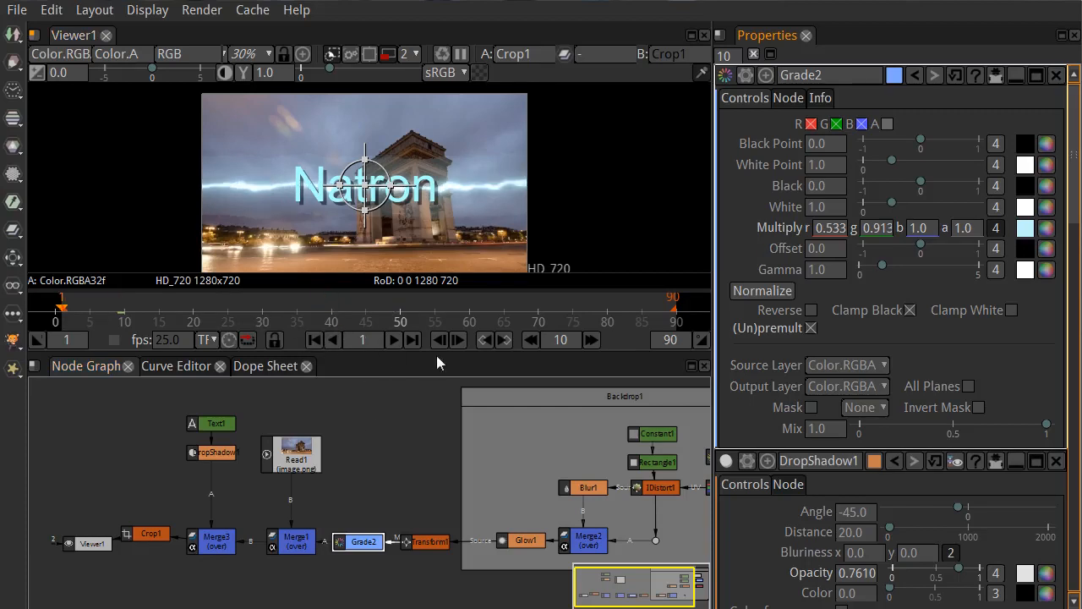
pyautogui.click(392, 339)
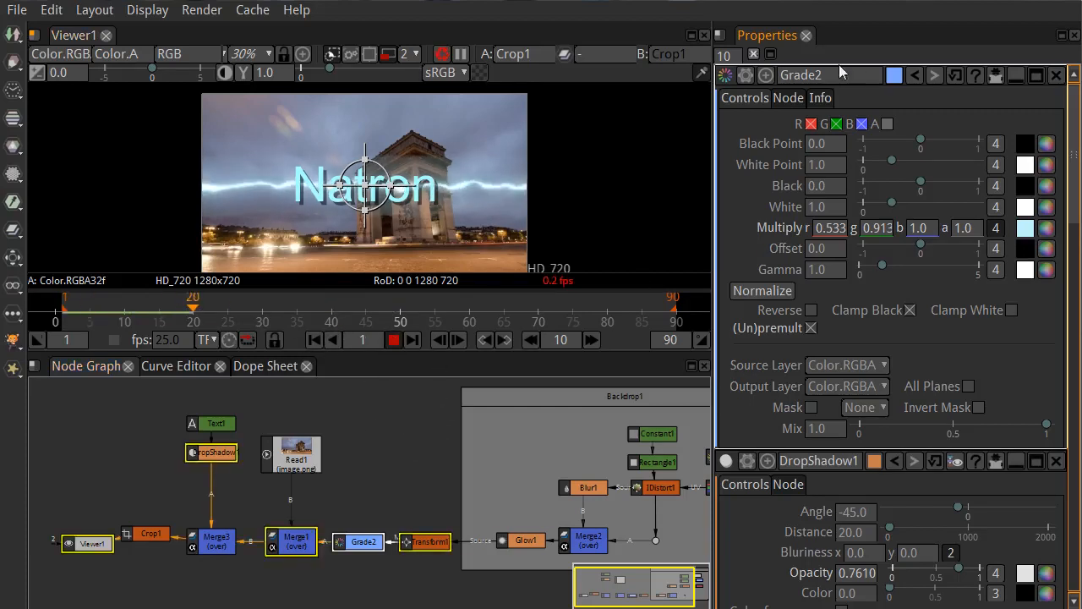
pyautogui.click(758, 54)
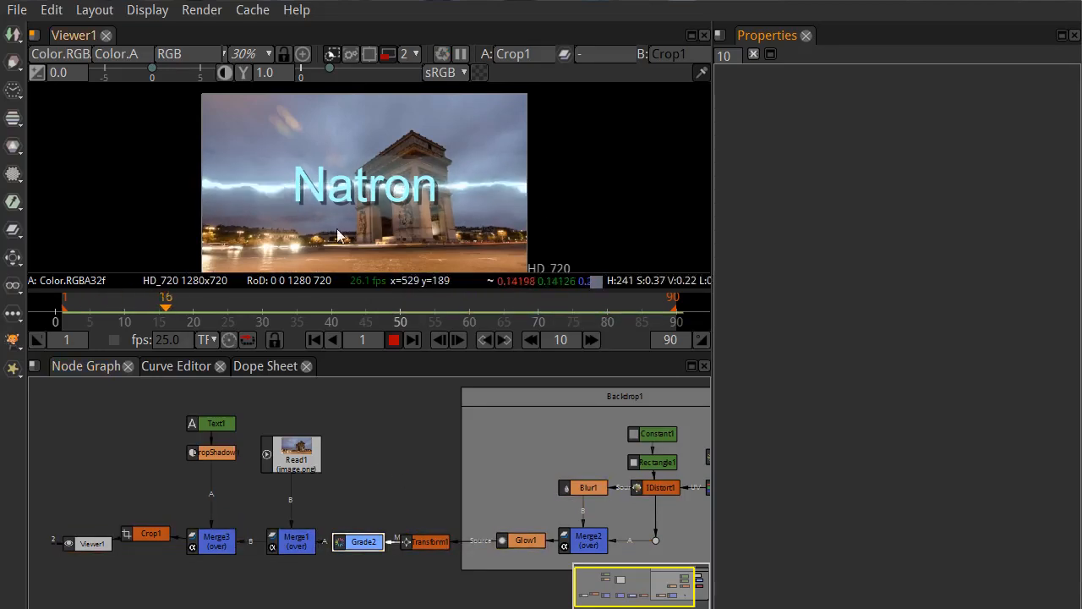
pyautogui.click(394, 339)
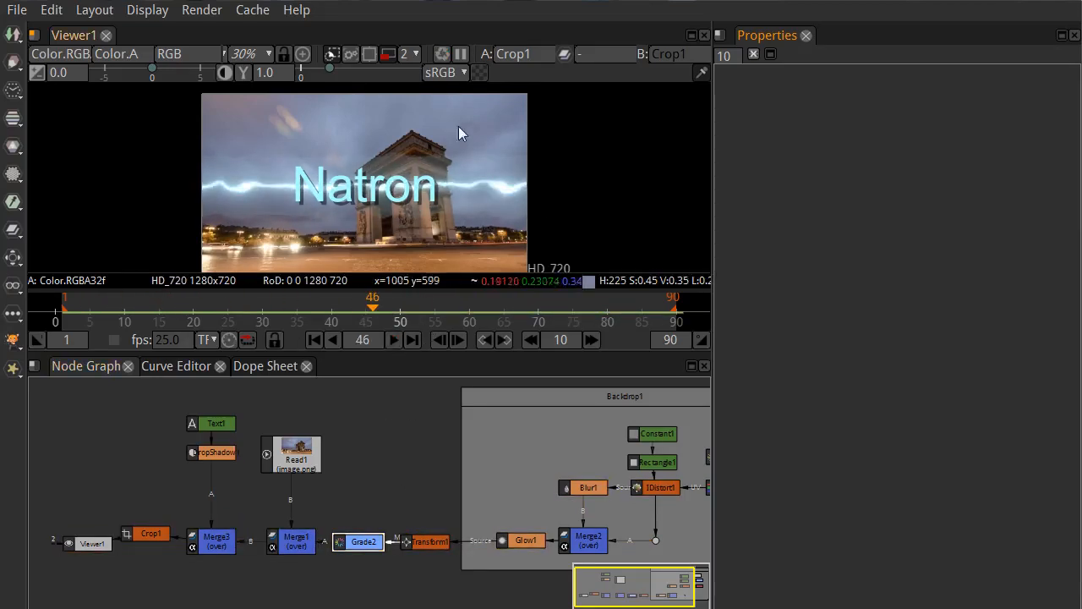
pyautogui.click(389, 57)
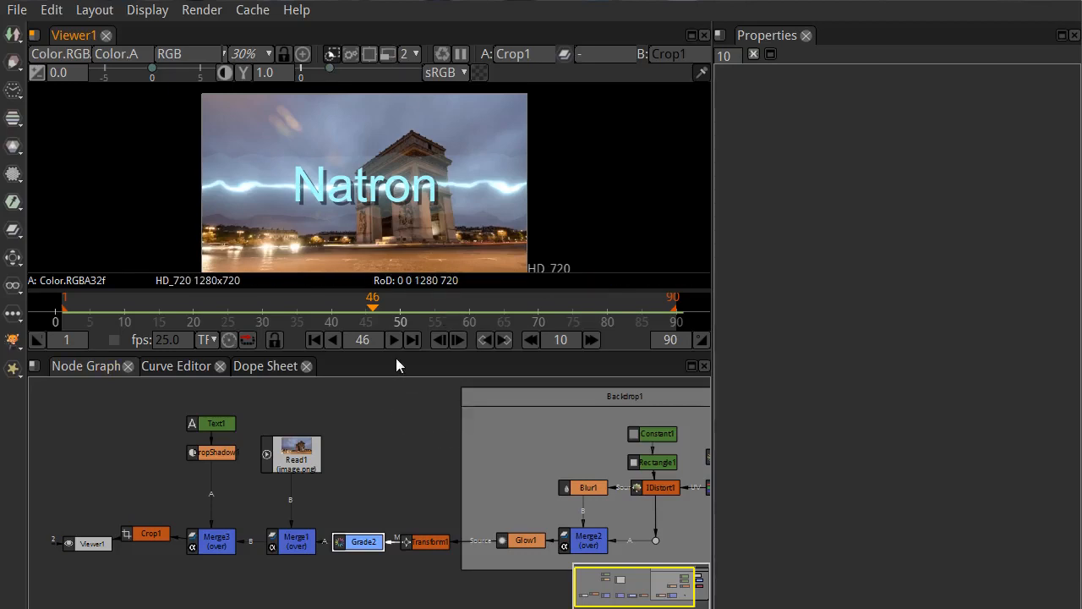
pyautogui.scroll(5, 421, 199)
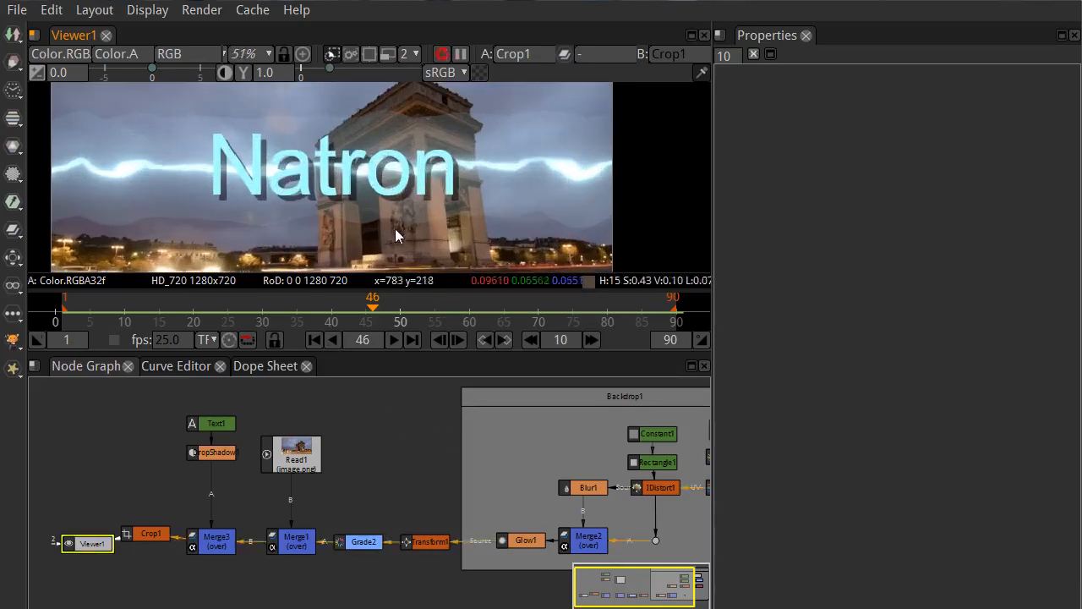
# - Delete the Grade node between Transform1 and Merge1
pyautogui.click(354, 507)
pyautogui.click(370, 542)
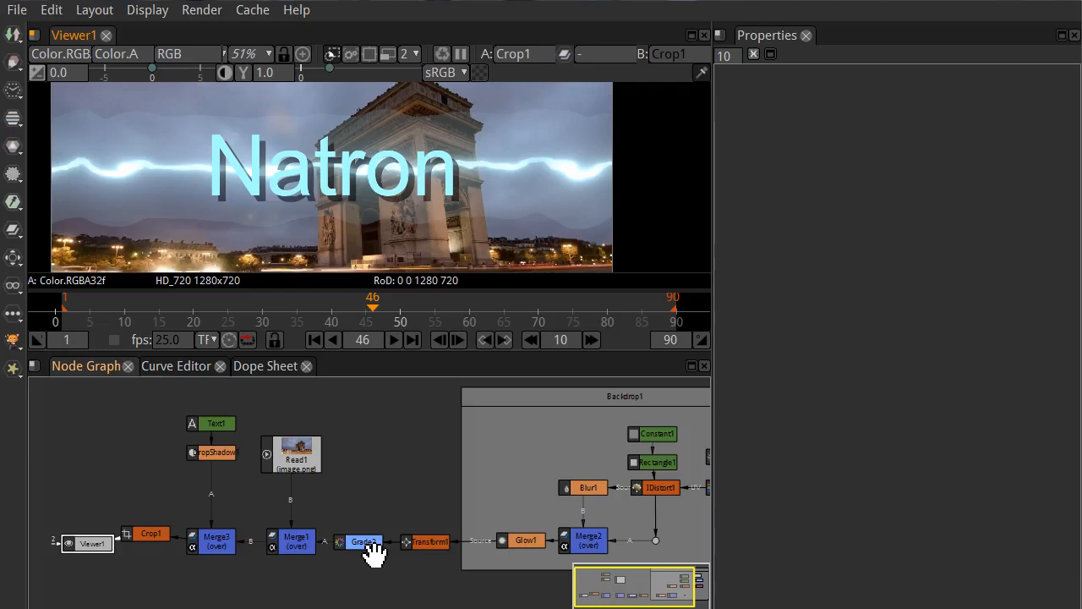
pyautogui.click(362, 544)
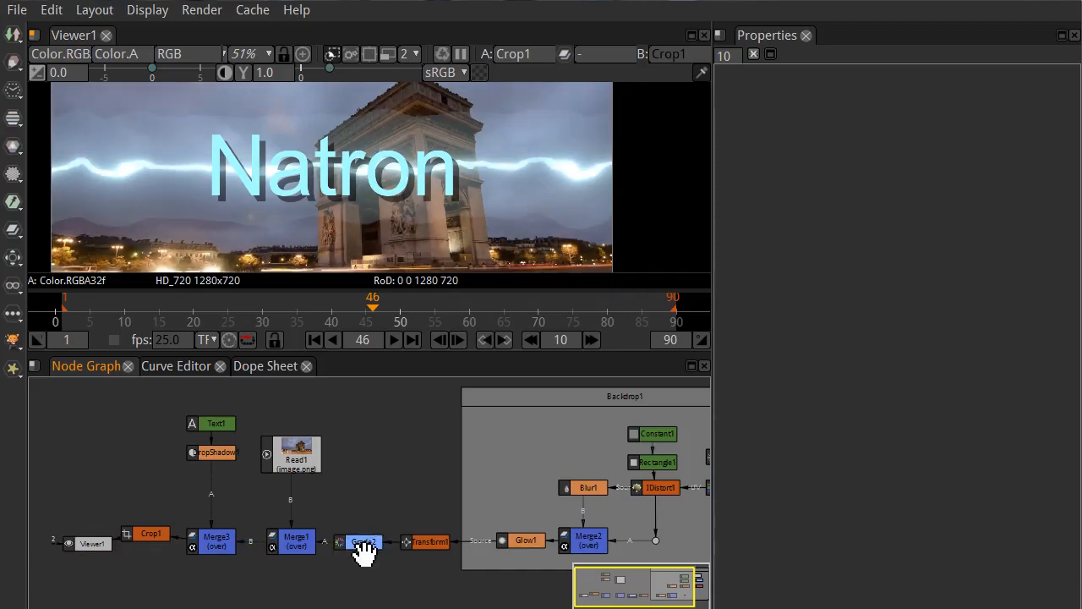
pyautogui.doubleClick(358, 548)
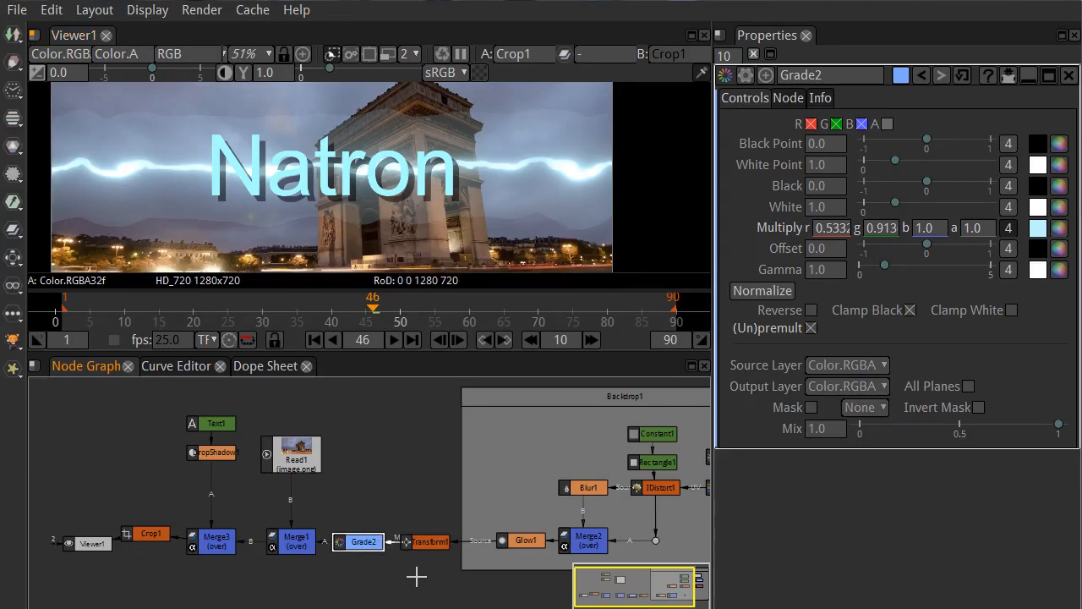
pyautogui.press('Delete')
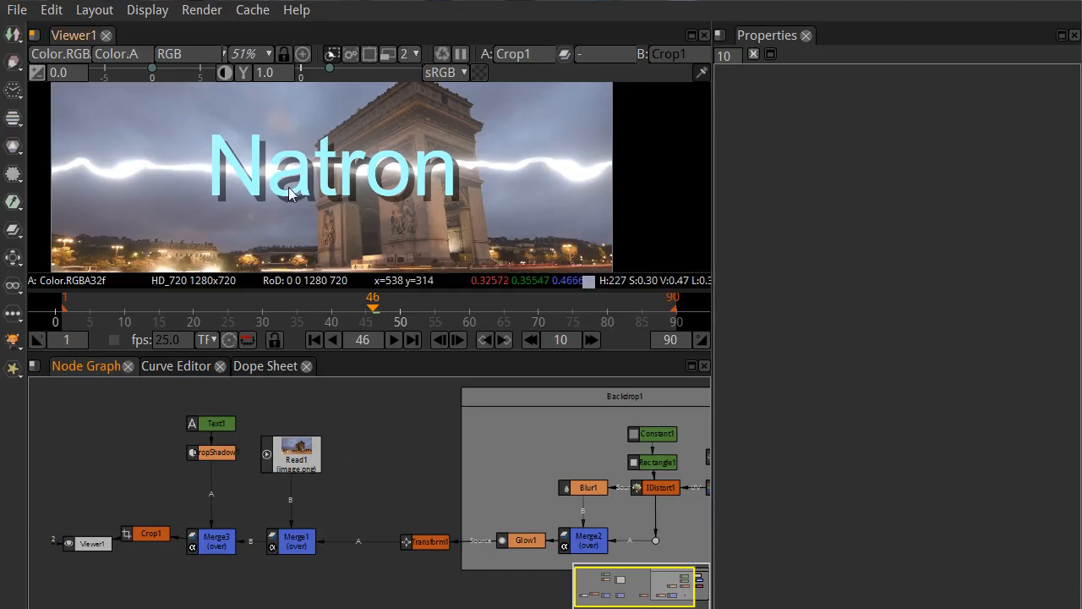
# - Reopen the settings of Text1 and change the font color of the "Natron" title to white
pyautogui.click(223, 427)
pyautogui.doubleClick(228, 428)
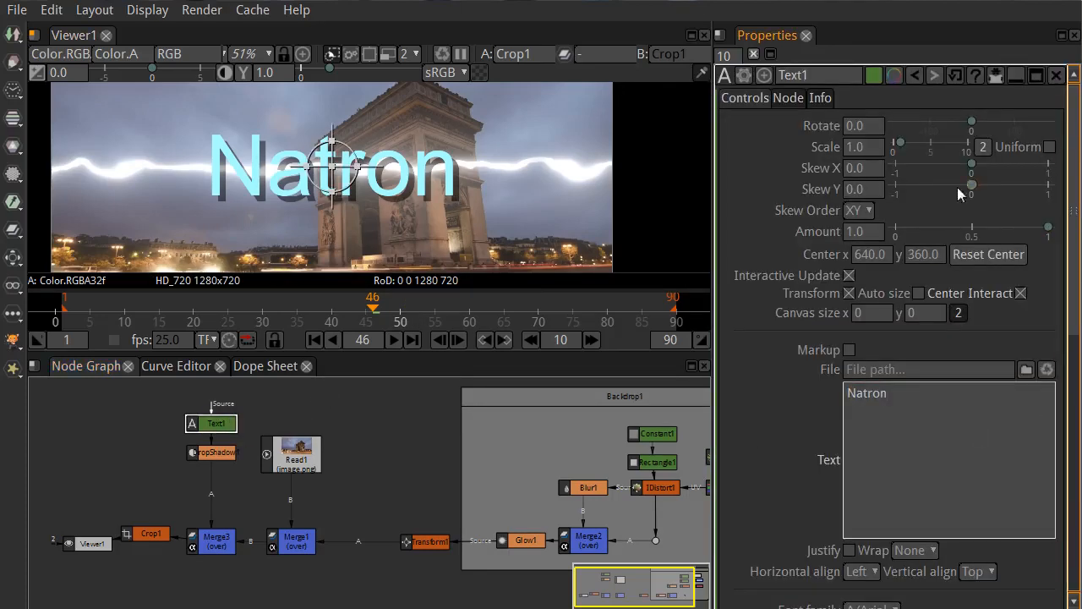
pyautogui.scroll(-5, 827, 413)
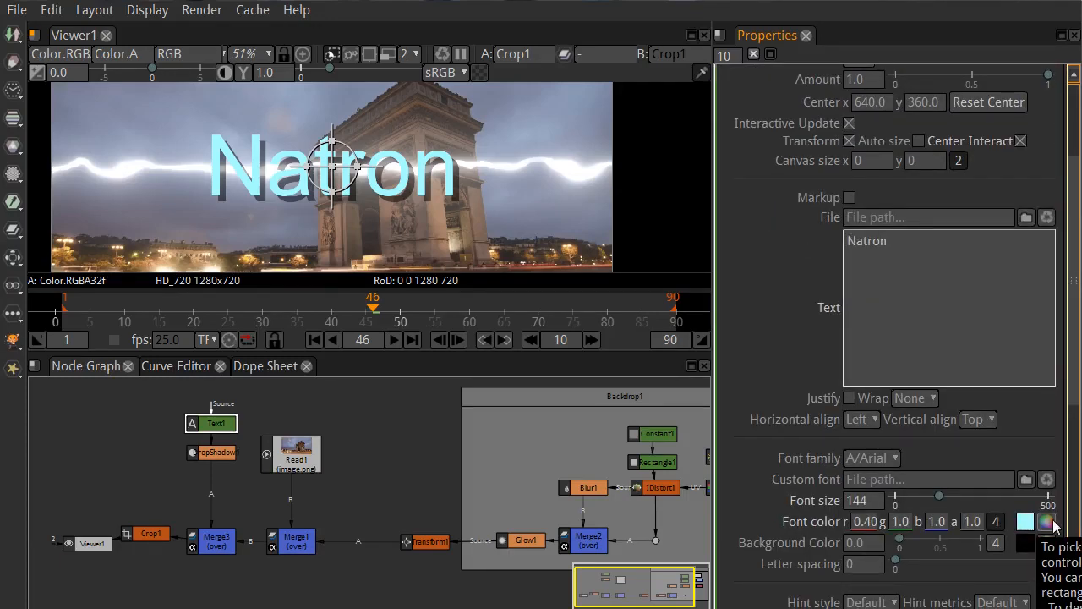
pyautogui.click(1025, 522)
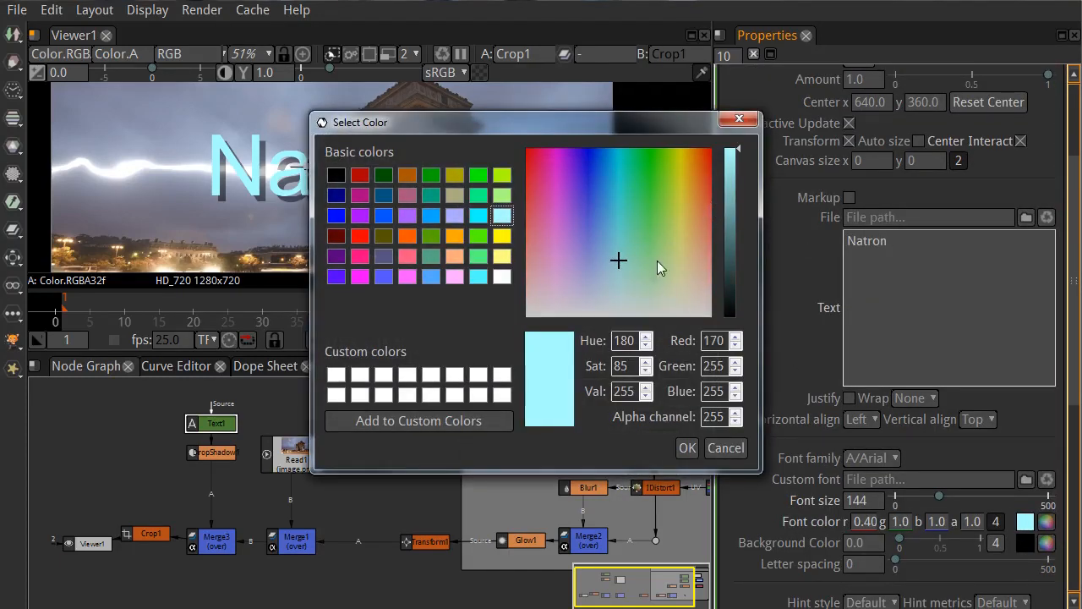
pyautogui.click(502, 277)
pyautogui.click(687, 447)
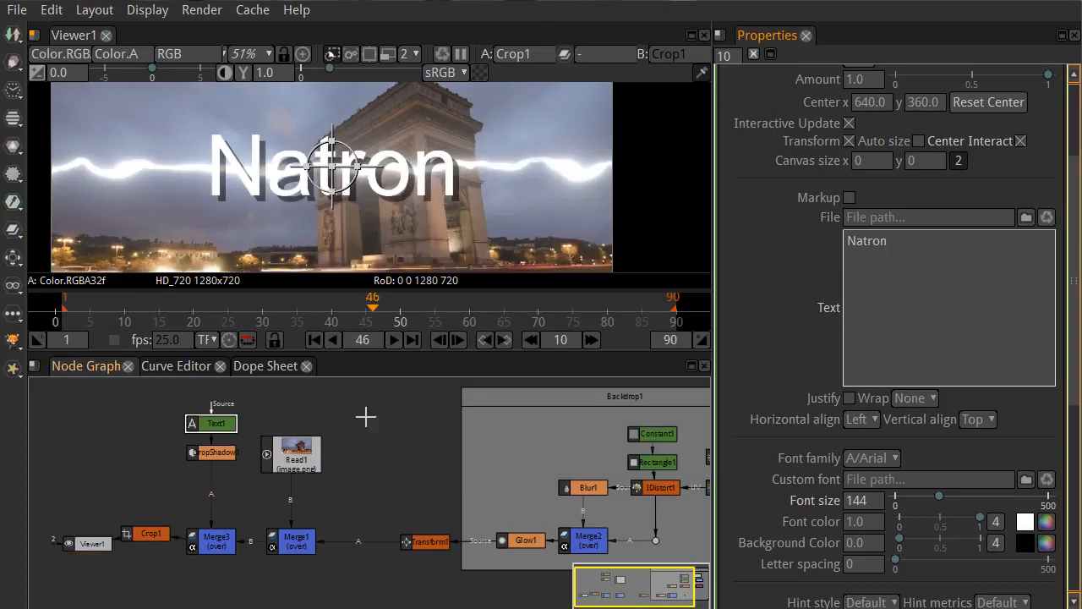
# - Close all settings panels and play the composite with the full frame in view
pyautogui.click(753, 54)
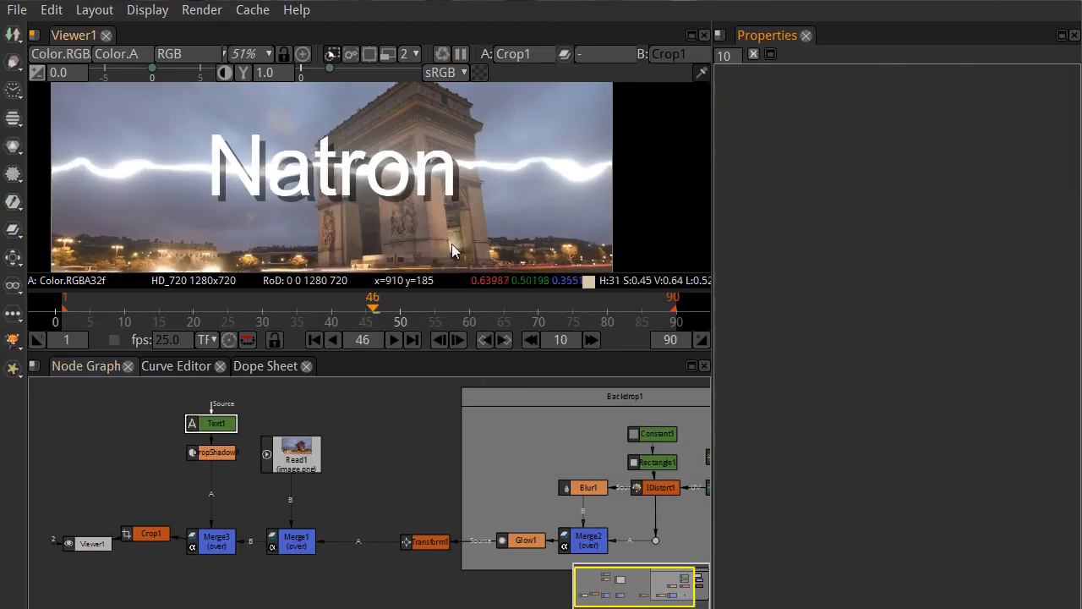
pyautogui.scroll(-4, 436, 247)
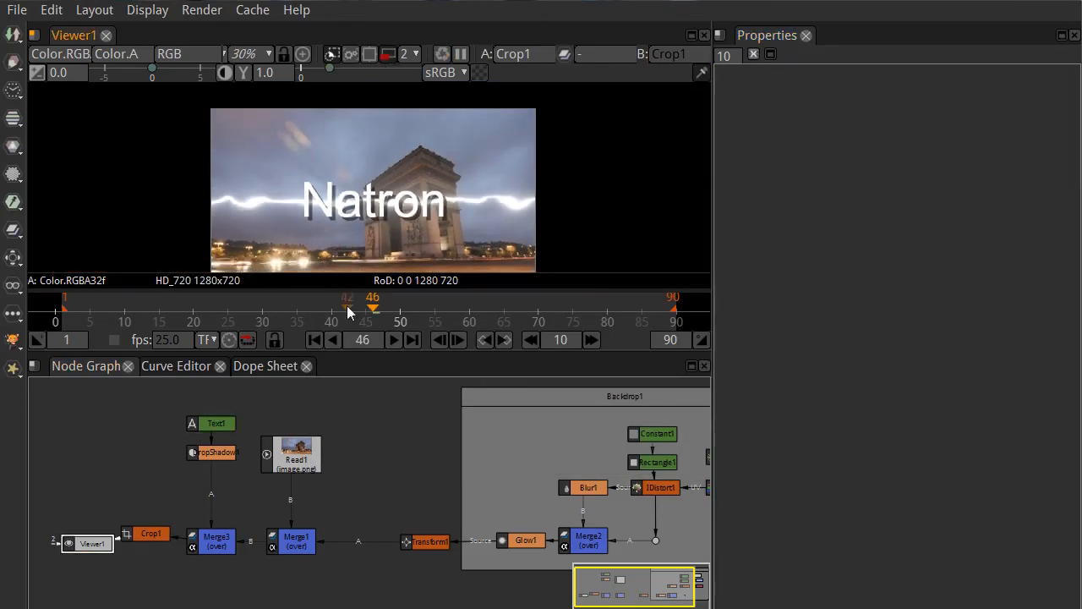
pyautogui.click(394, 340)
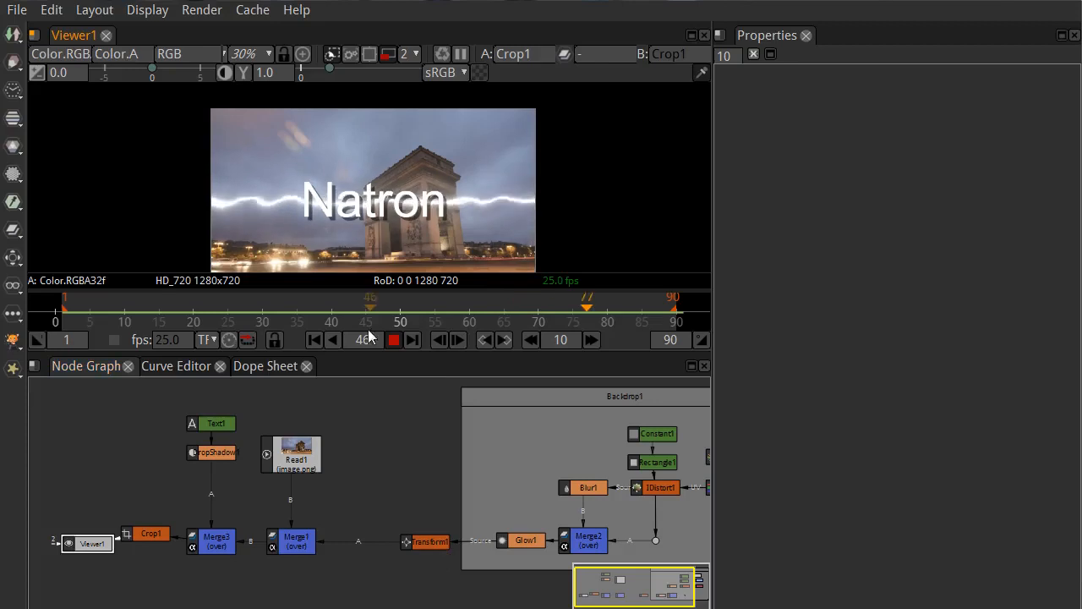
# - Stop the playback, inspect the Transform1 settings and its overlay on the frame, and close all settings panels
pyautogui.click(393, 340)
pyautogui.click(431, 539)
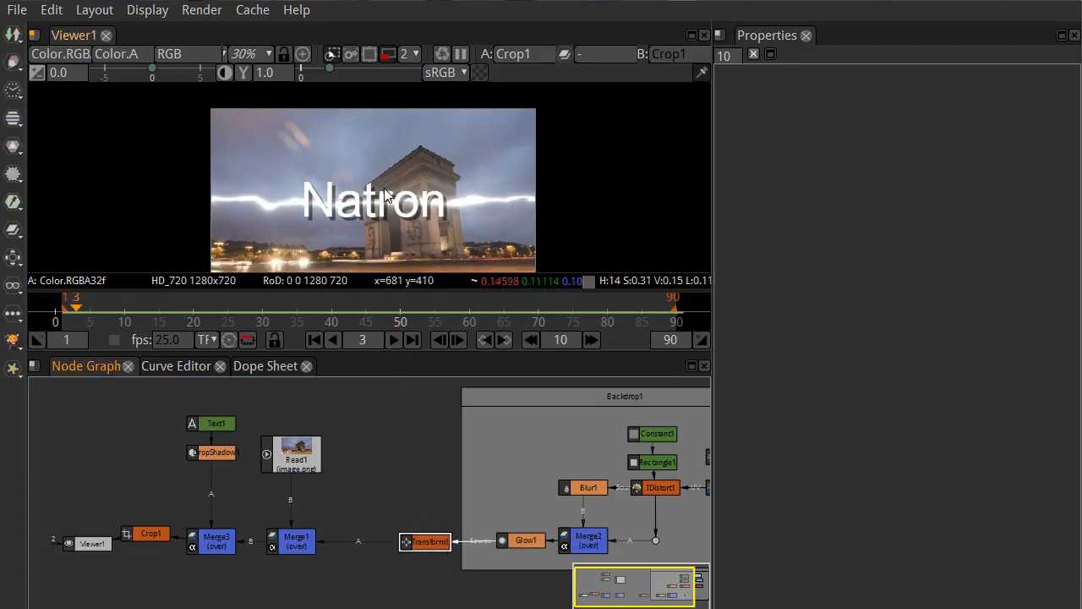
pyautogui.doubleClick(430, 540)
pyautogui.moveTo(384, 205)
pyautogui.mouseDown()
pyautogui.moveTo(389, 222)
pyautogui.moveTo(387, 171)
pyautogui.moveTo(385, 237)
pyautogui.moveTo(389, 169)
pyautogui.moveTo(382, 200)
pyautogui.mouseUp()
pyautogui.click(373, 415)
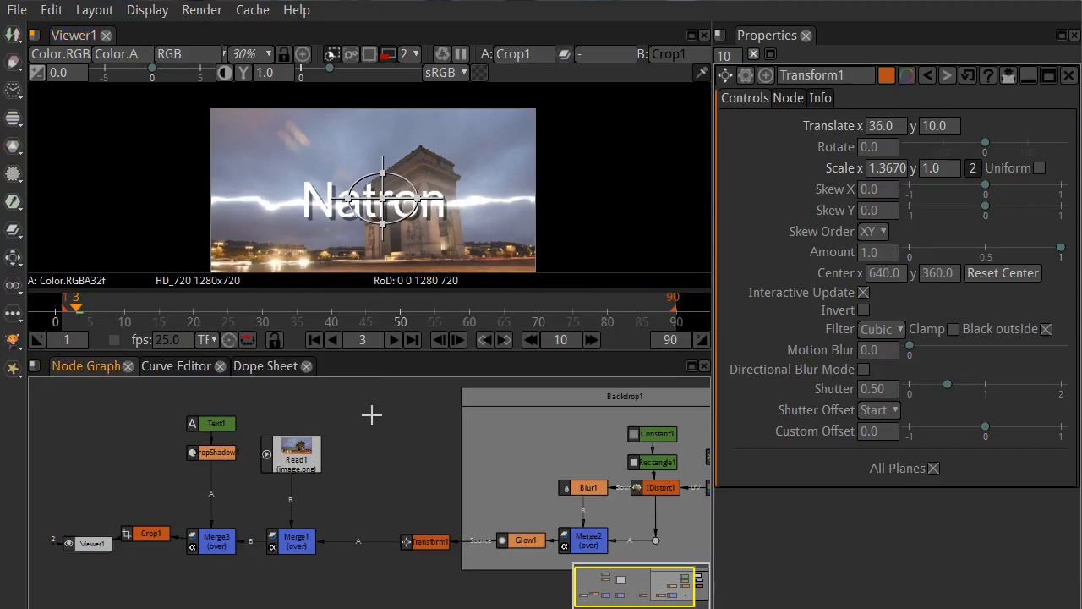
pyautogui.click(752, 55)
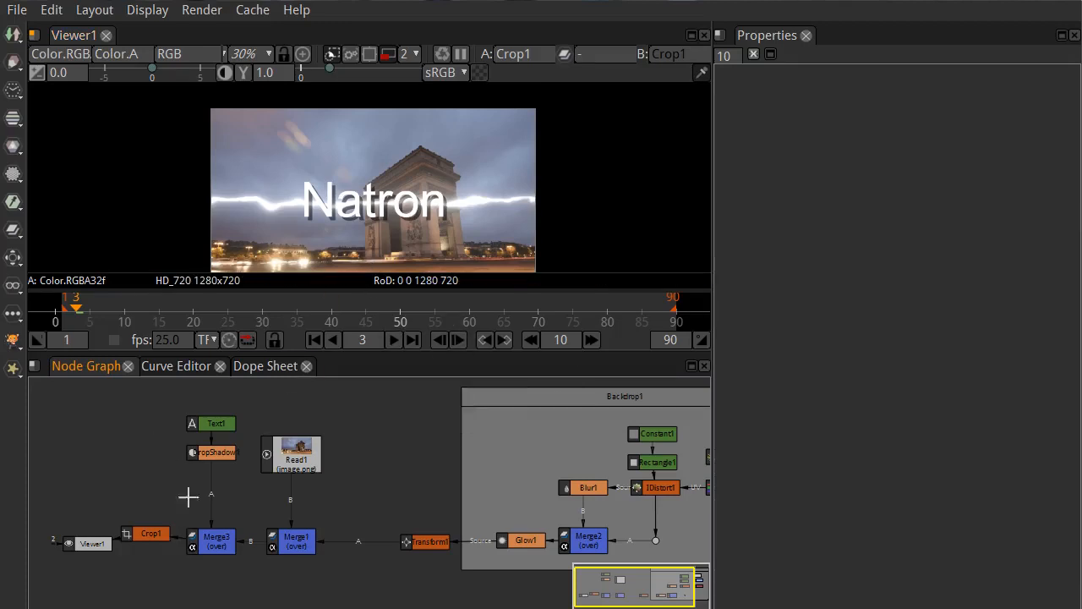
# - Disable the Text1 and DropShadow1 nodes to hide the "Natron" title
pyautogui.click(218, 428)
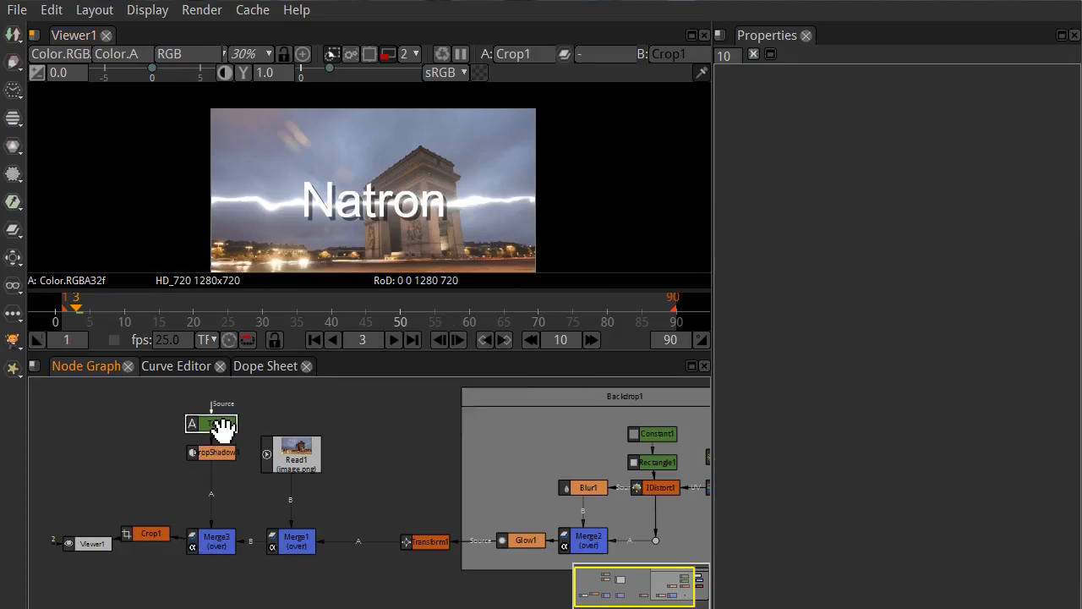
pyautogui.press('d')
pyautogui.click(218, 455)
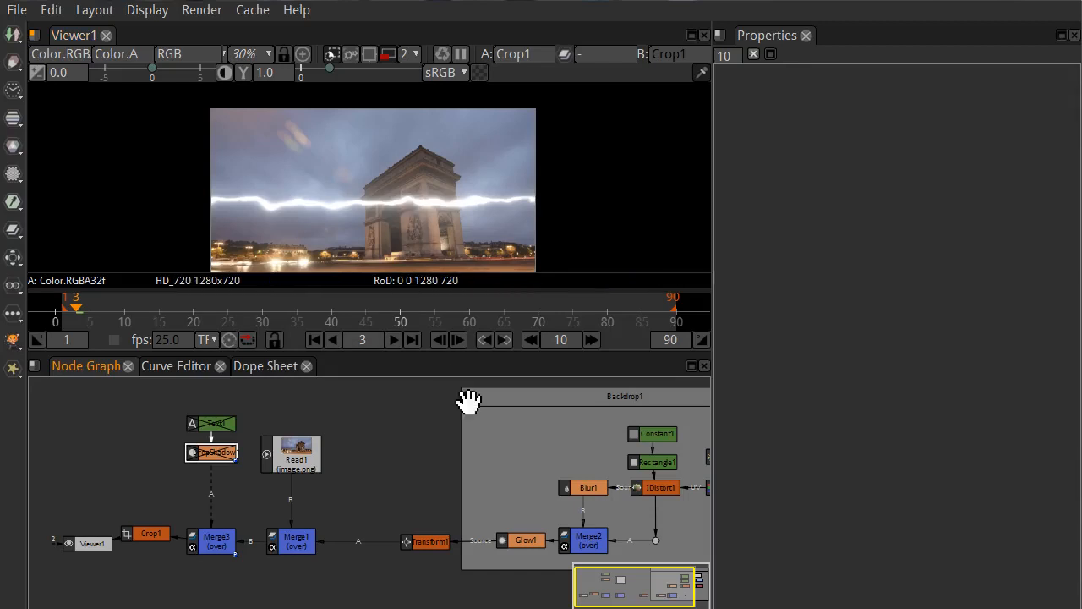
# - Insert a CornerPin node between Transform1 and Merge1 and place it above the connection
pyautogui.click(427, 542)
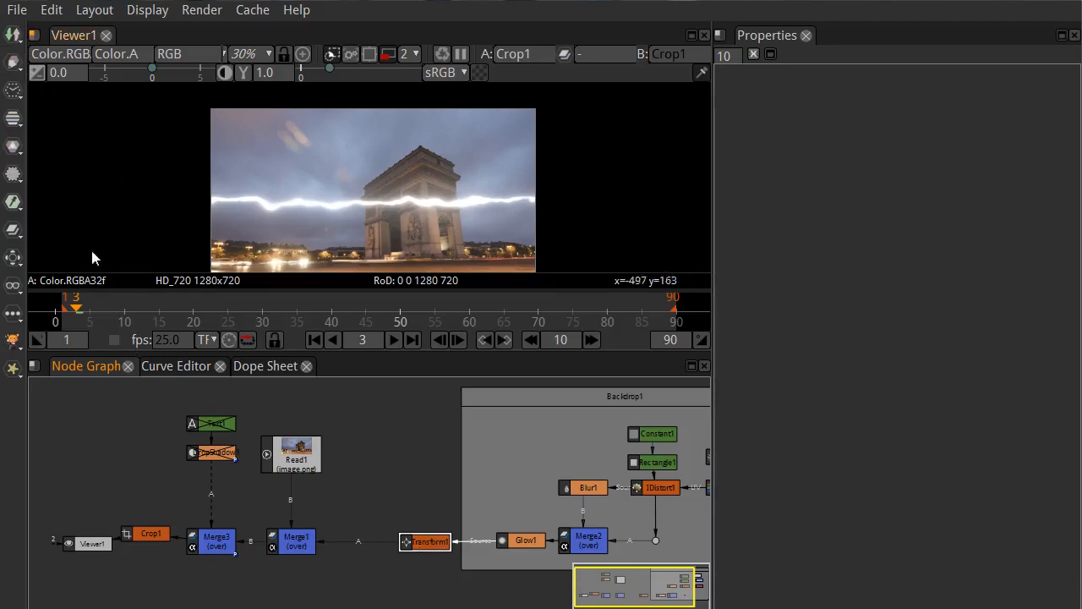
pyautogui.click(15, 259)
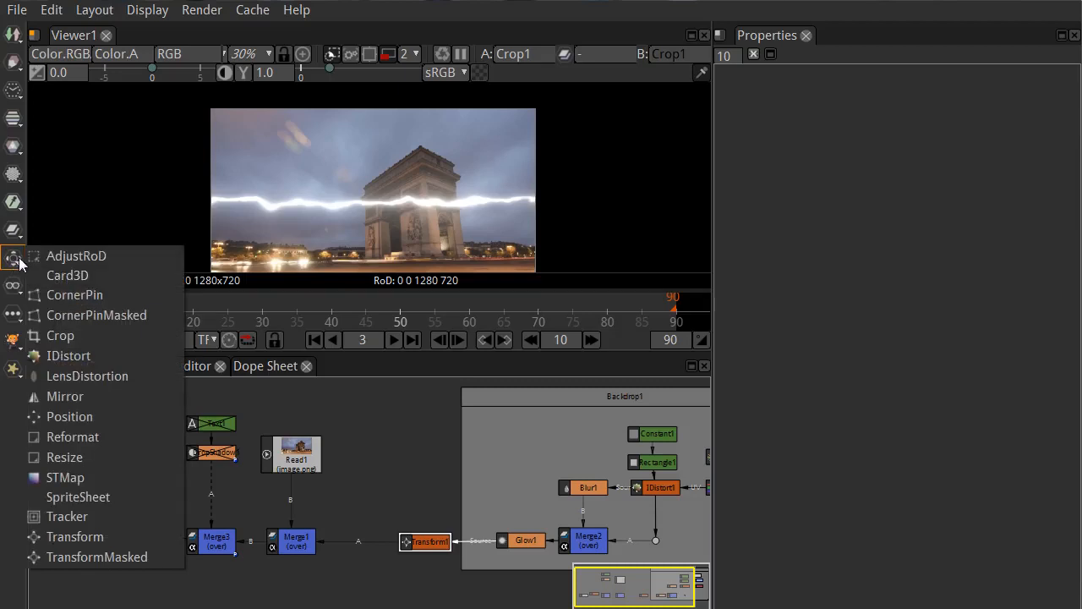
pyautogui.click(102, 293)
pyautogui.moveTo(430, 577); pyautogui.dragTo(395, 473)
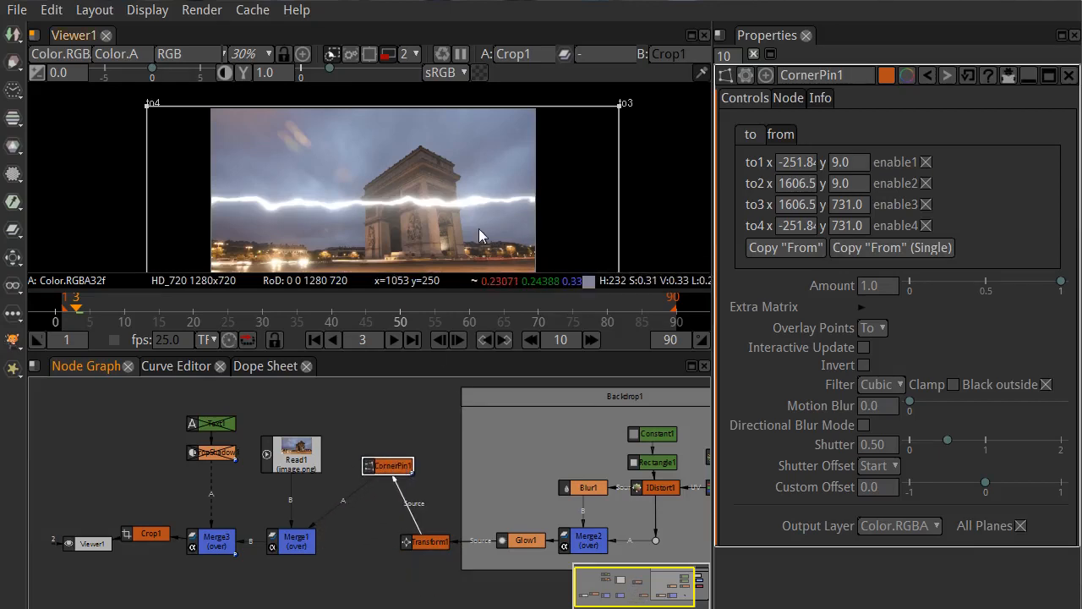
pyautogui.scroll(-1, 477, 227)
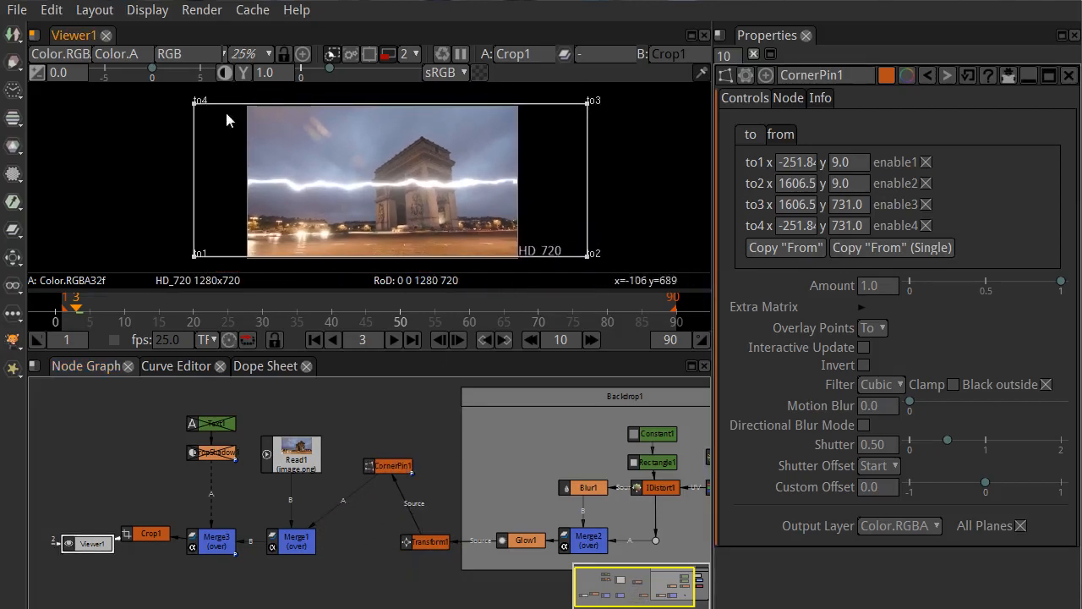
# - Distort the lightning in perspective by pulling the four corner points to to4 about (167, 631), to1 about (151, 97), to3 about (1379, 871) and to2 about (1247, 1)
pyautogui.moveTo(195, 100); pyautogui.dragTo(282, 123)
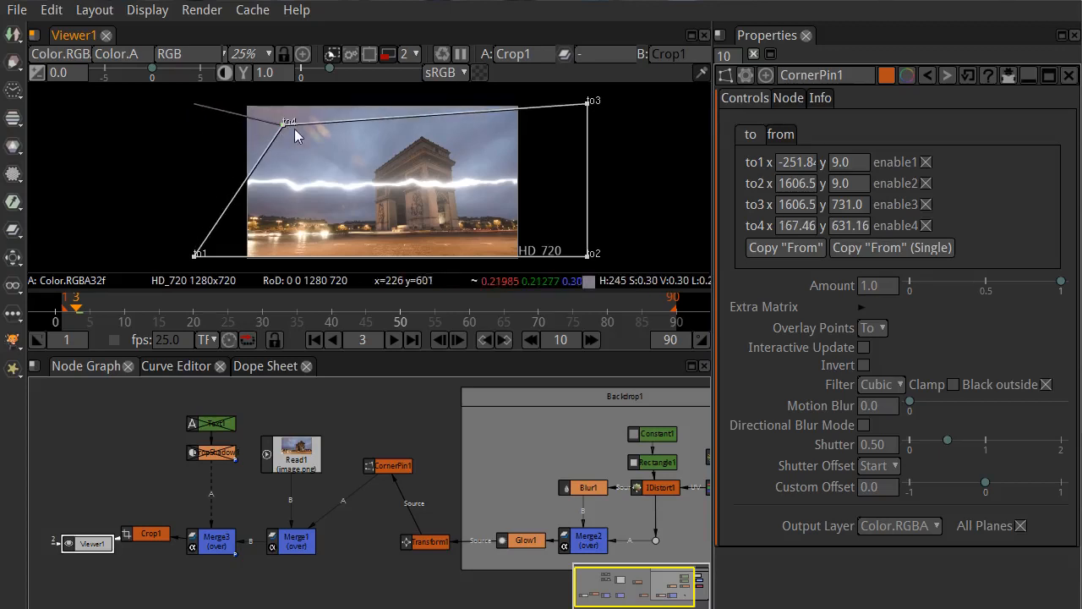
pyautogui.moveTo(196, 257); pyautogui.dragTo(280, 236)
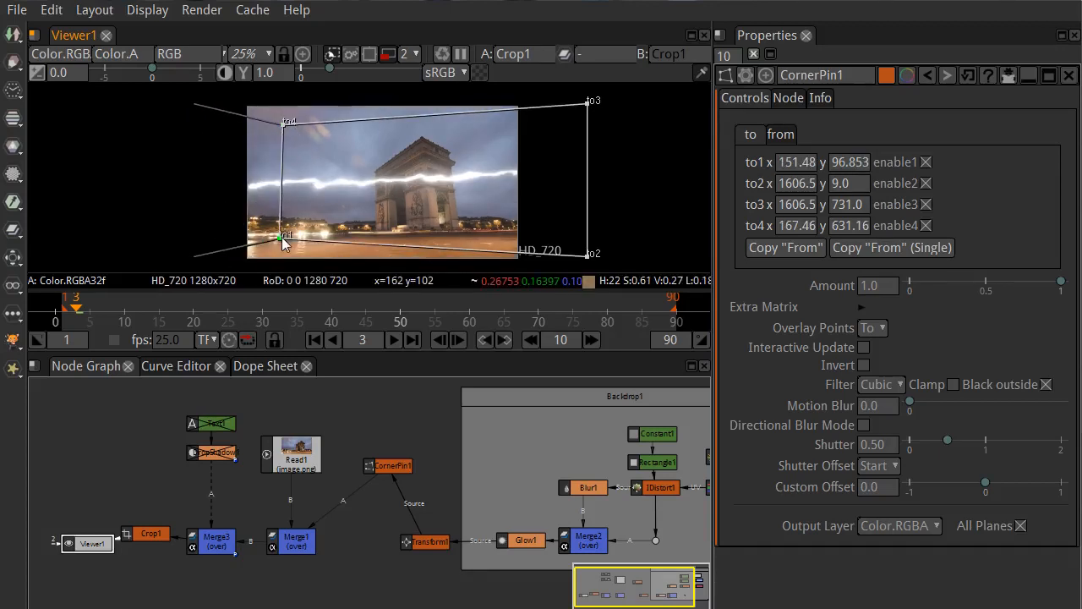
pyautogui.moveTo(590, 103); pyautogui.dragTo(541, 71)
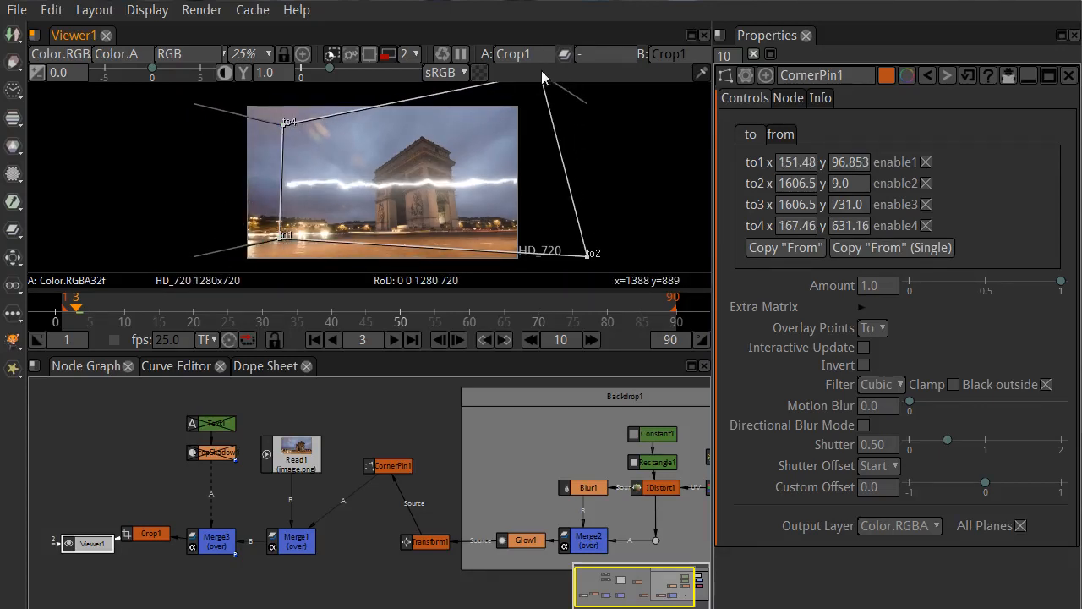
pyautogui.moveTo(591, 260); pyautogui.dragTo(491, 269)
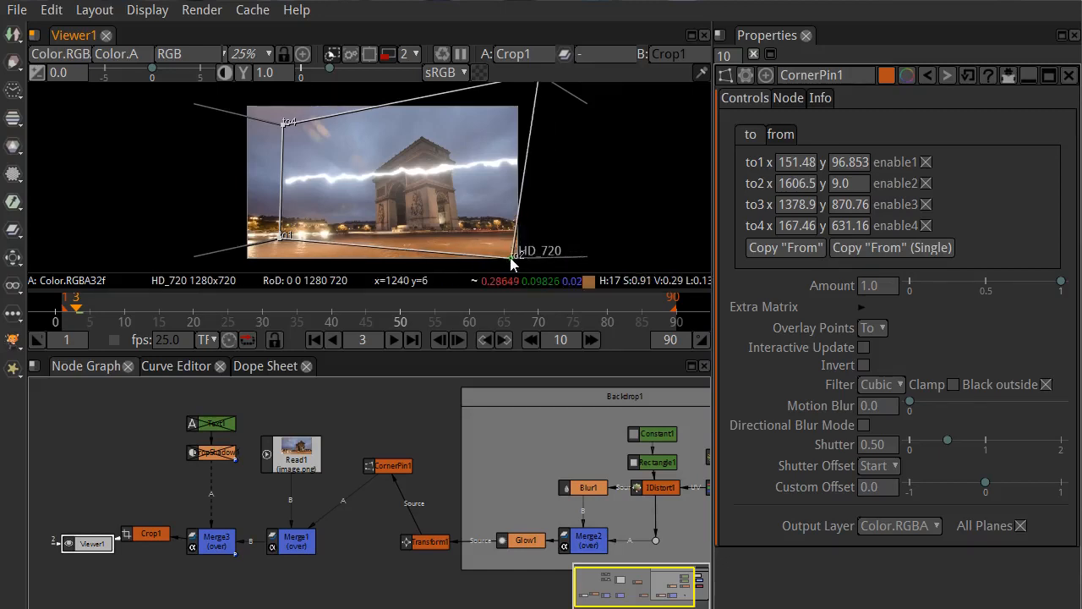
# - Reshape the corner pin to to3 about (1239, 743), to4 about (207, 439) and to1 about (235, 129)
pyautogui.moveTo(514, 85); pyautogui.dragTo(471, 120)
pyautogui.moveTo(245, 138); pyautogui.dragTo(320, 146)
pyautogui.moveTo(241, 252); pyautogui.dragTo(310, 230)
pyautogui.moveTo(518, 176); pyautogui.dragTo(567, 162)
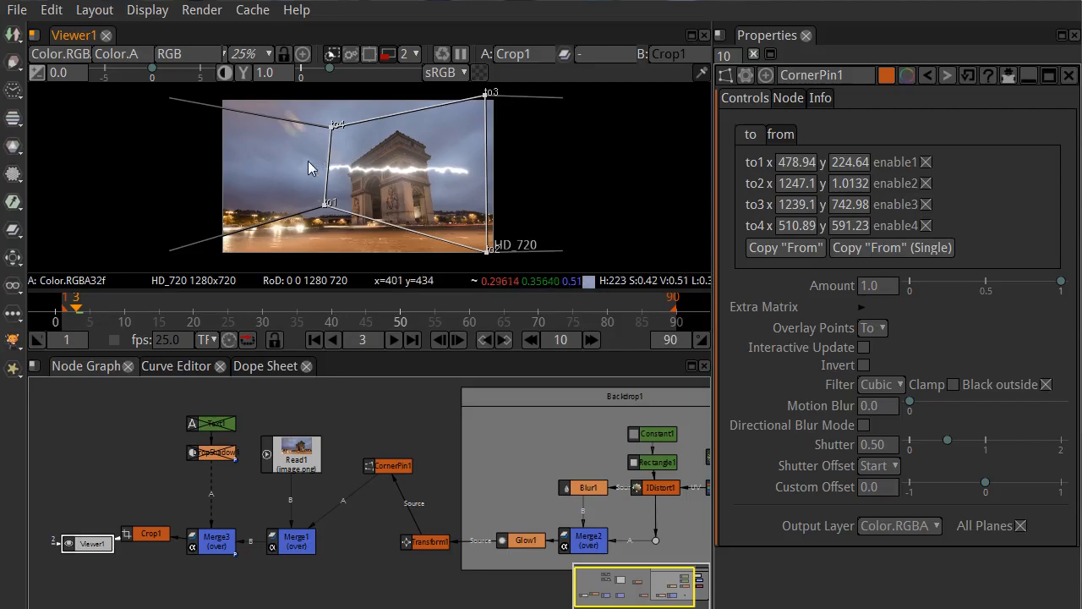
pyautogui.moveTo(329, 126); pyautogui.dragTo(272, 156)
pyautogui.moveTo(329, 206); pyautogui.dragTo(277, 226)
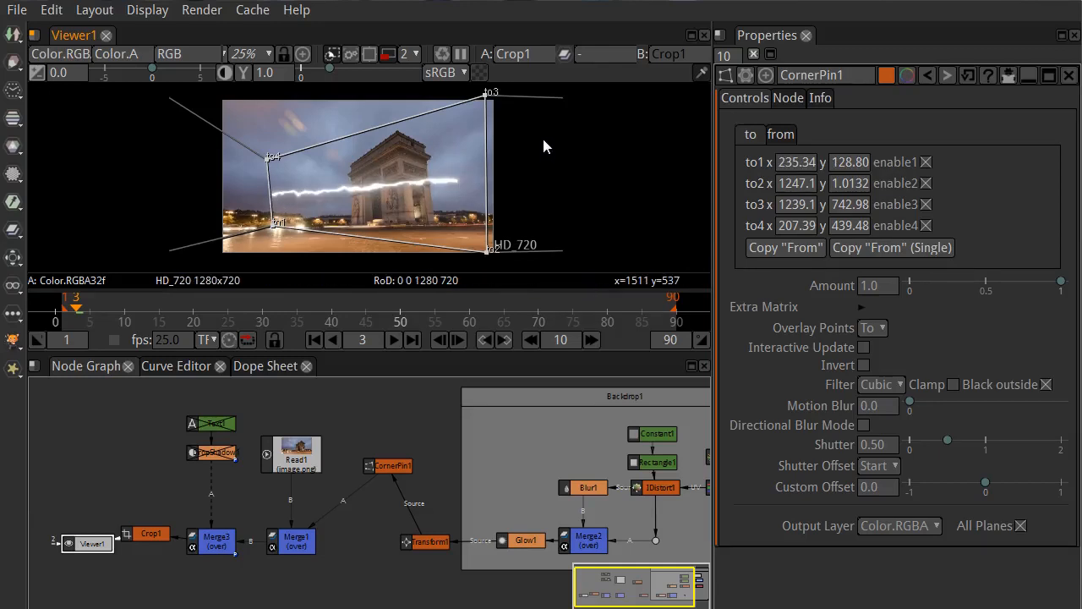
# - Delete the CornerPin1 node
pyautogui.click(407, 467)
pyautogui.press('Delete')
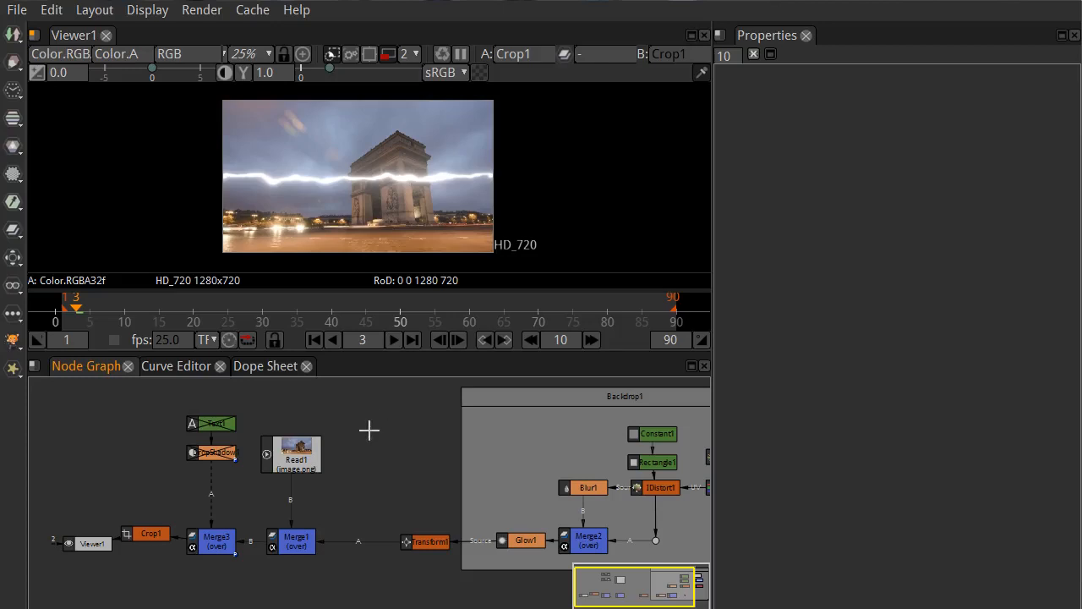
# - Insert a Polar node after Transform1 and line it up between Transform1 and Merge1
pyautogui.click(425, 541)
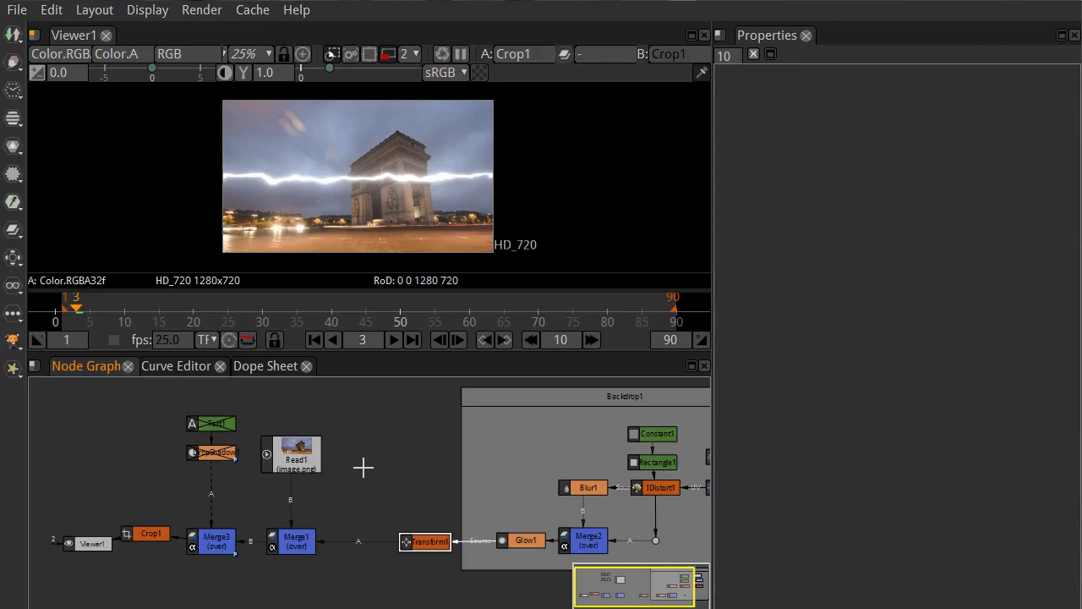
pyautogui.press('Tab')
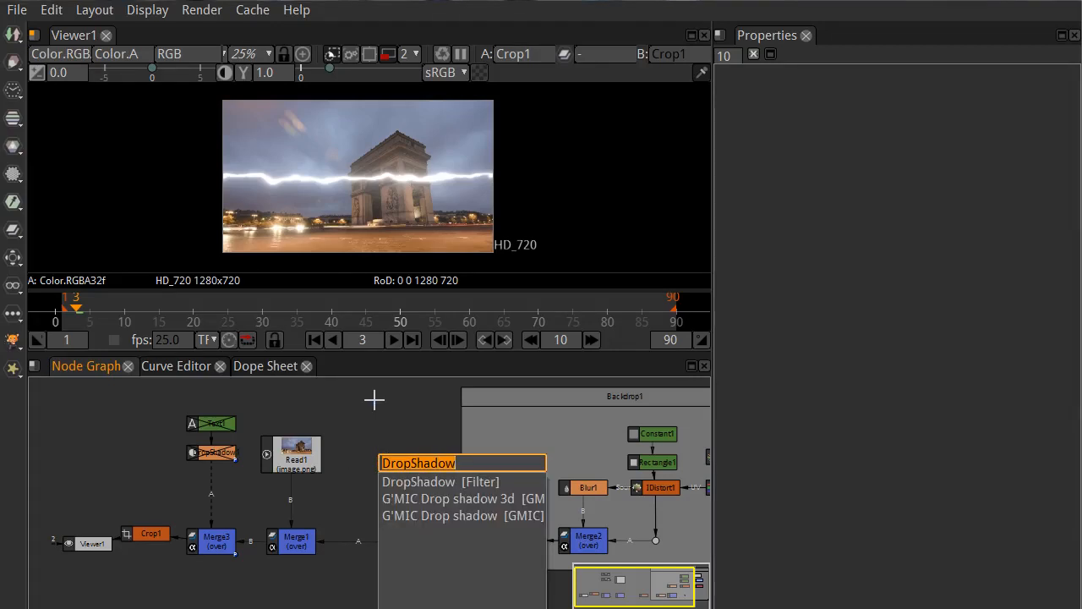
pyautogui.write('pol')
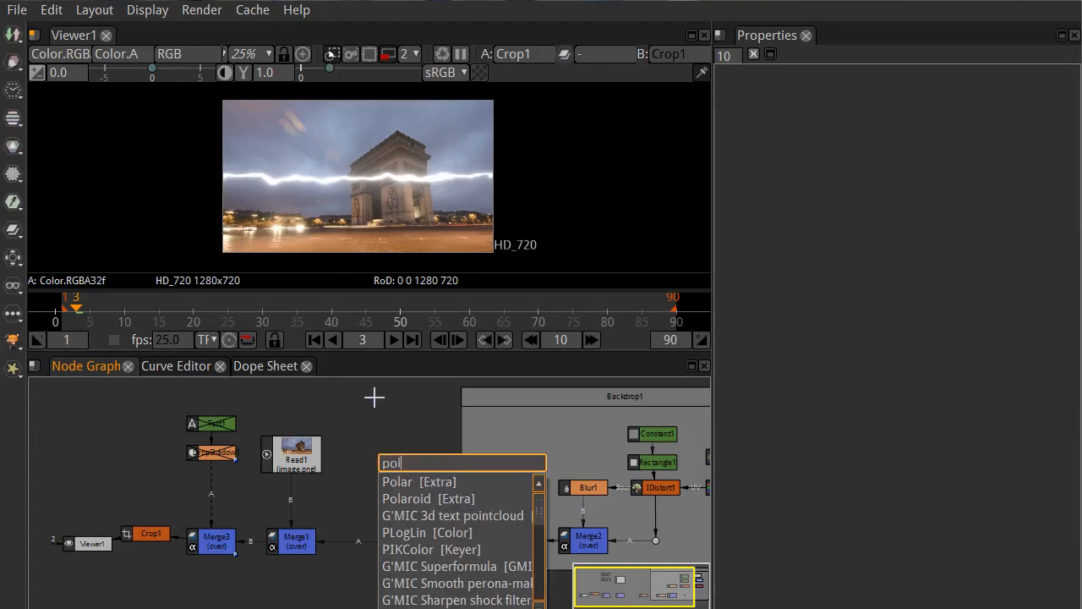
pyautogui.click(392, 479)
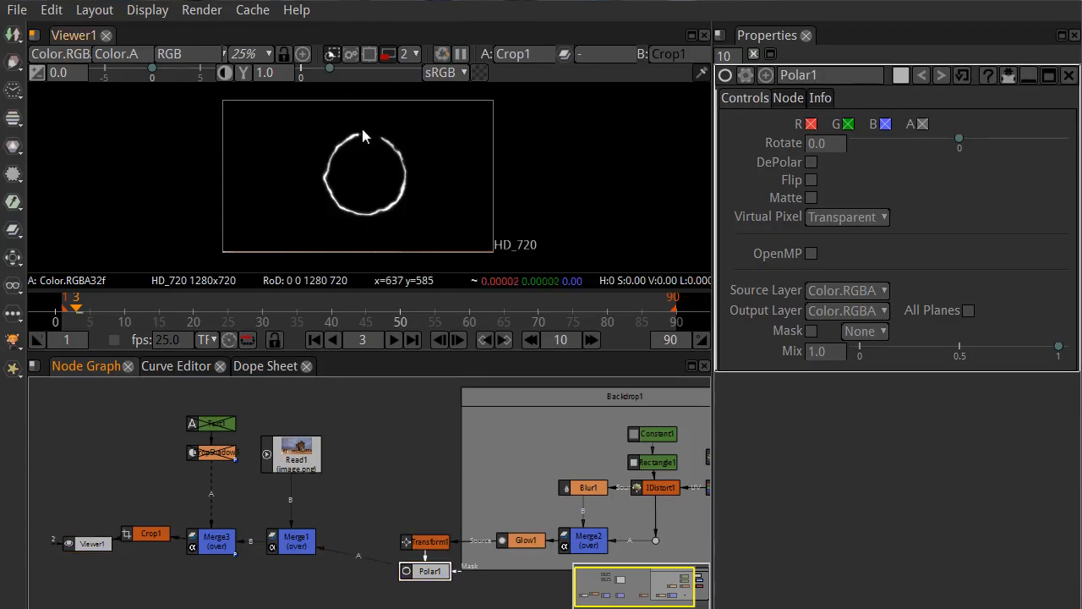
pyautogui.moveTo(427, 572); pyautogui.dragTo(363, 550)
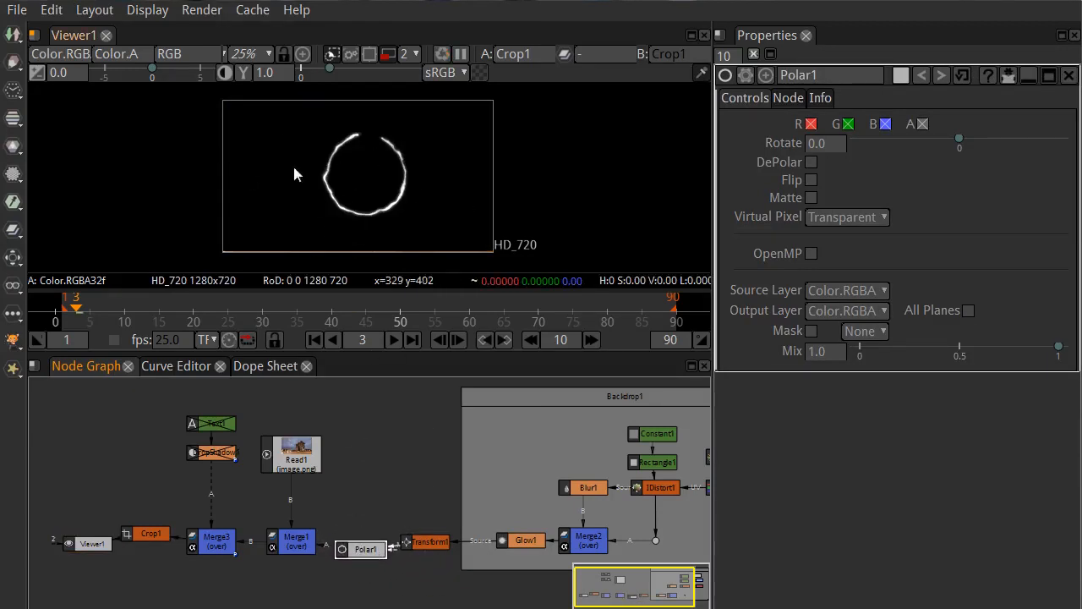
# - Examine the circular lightning up close, play the composite to check its animation, and stop the playback
pyautogui.scroll(2, 387, 212)
pyautogui.scroll(1, 389, 212)
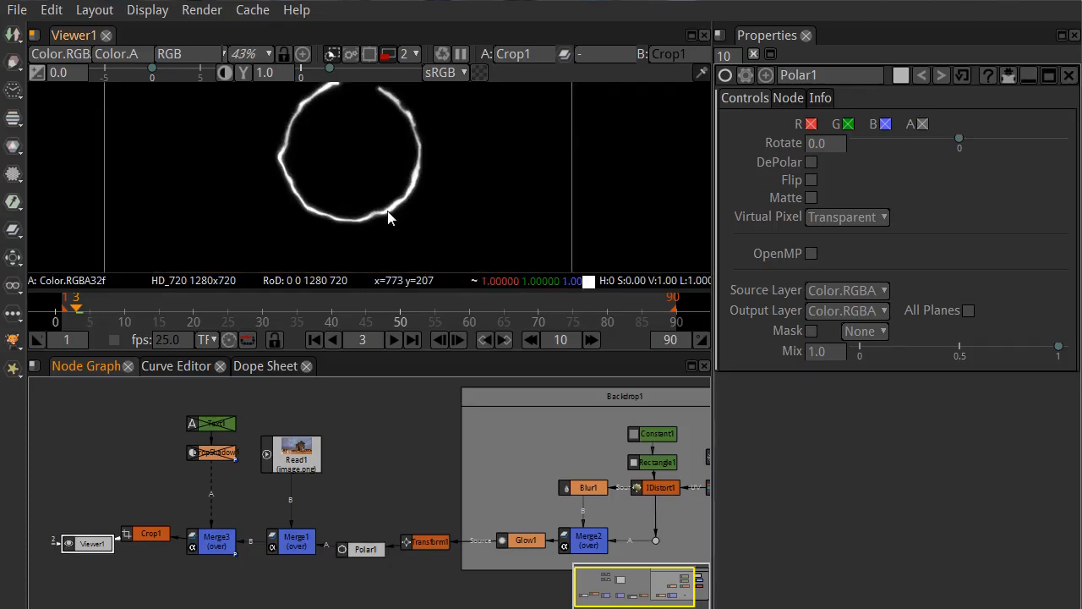
pyautogui.scroll(-2, 390, 211)
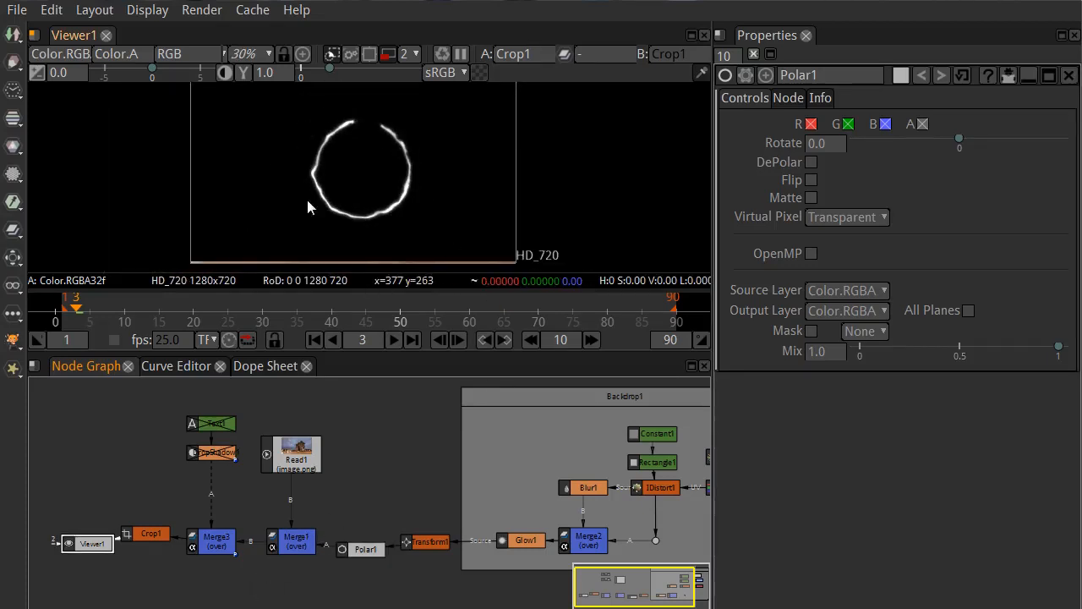
pyautogui.scroll(1, 422, 203)
pyautogui.click(393, 339)
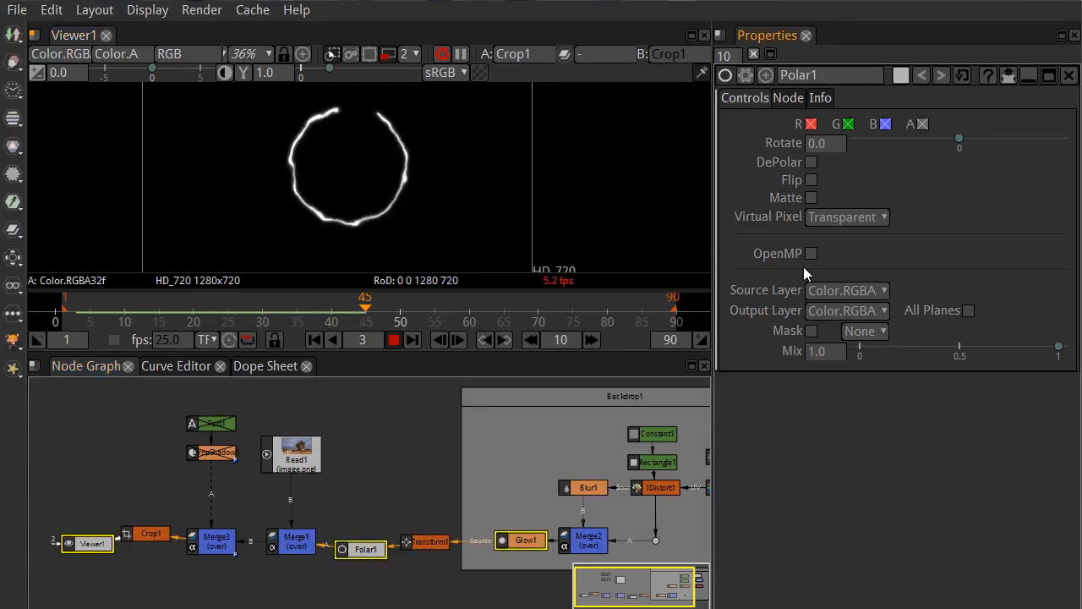
pyautogui.moveTo(330, 284)
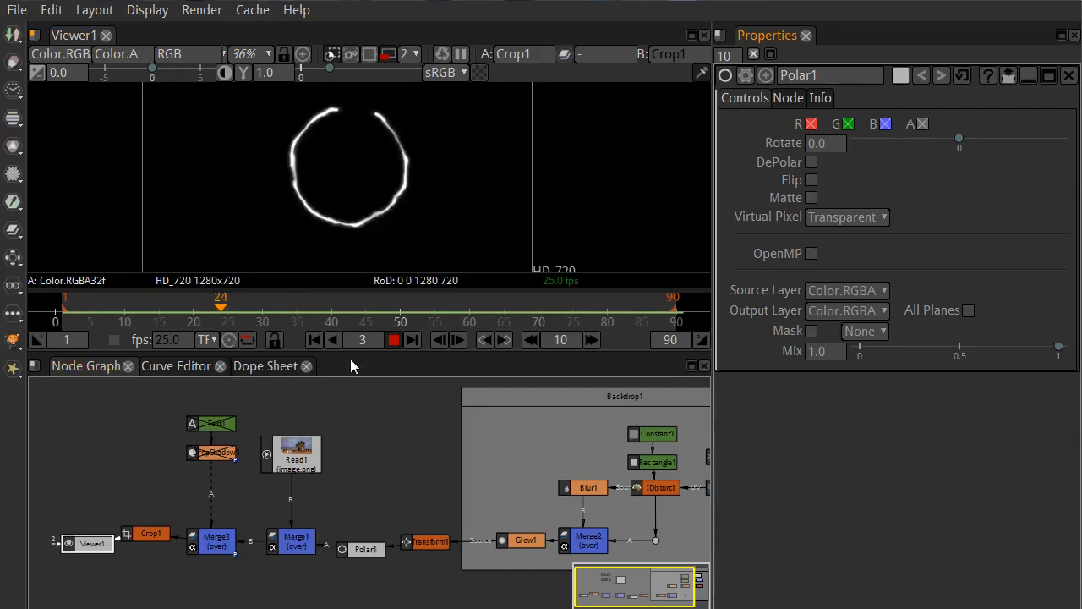
pyautogui.click(393, 339)
# - Delete the Polar1 node between Transform1 and Merge1
pyautogui.click(373, 550)
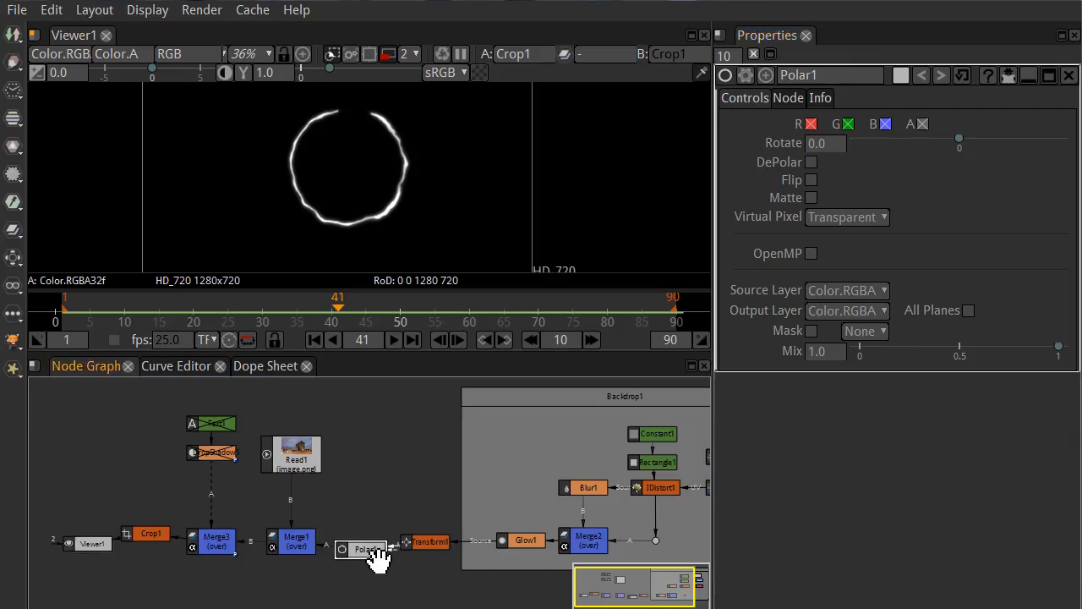
pyautogui.press('Delete')
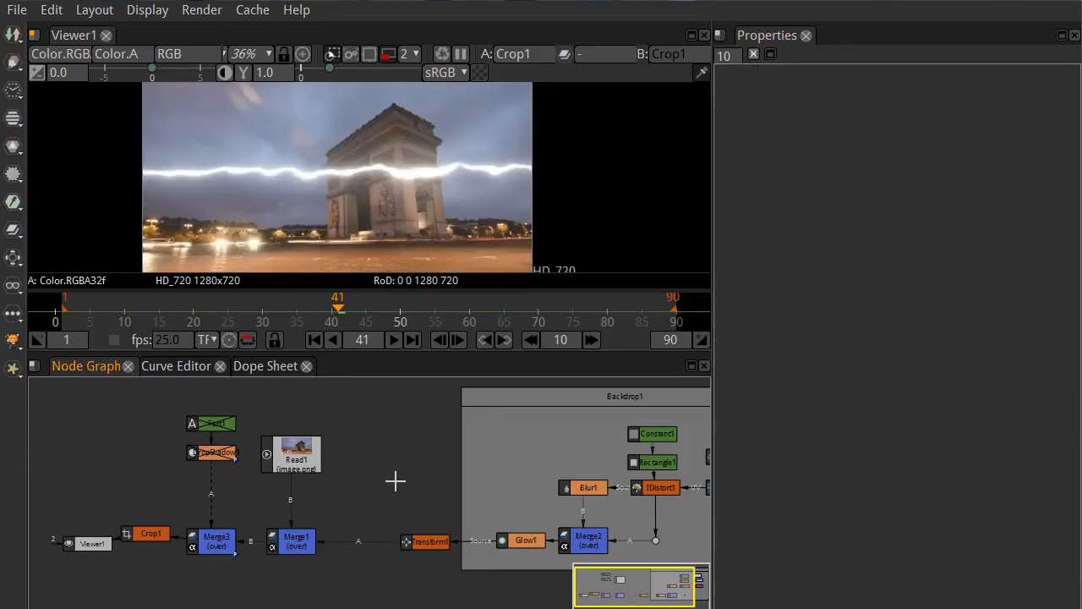
# - Look over the complete node graph including the backdrop group, and browse the available G'MIC filter categories
pyautogui.moveTo(426, 463); pyautogui.dragTo(398, 481)
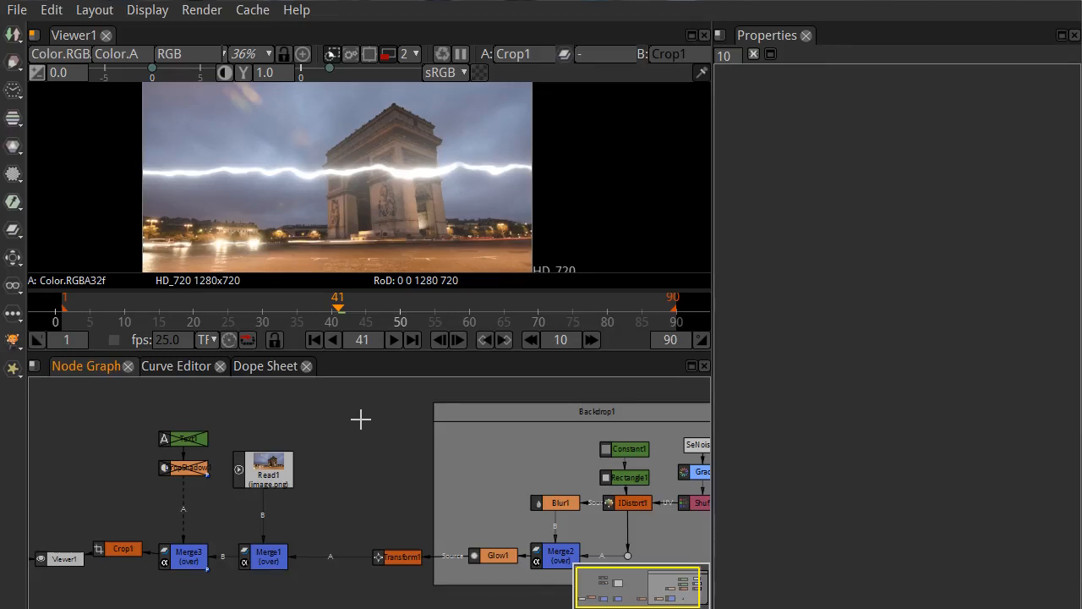
pyautogui.moveTo(355, 418); pyautogui.dragTo(71, 585)
pyautogui.moveTo(101, 548); pyautogui.dragTo(164, 554)
pyautogui.click(443, 474)
pyautogui.moveTo(448, 435); pyautogui.dragTo(362, 433)
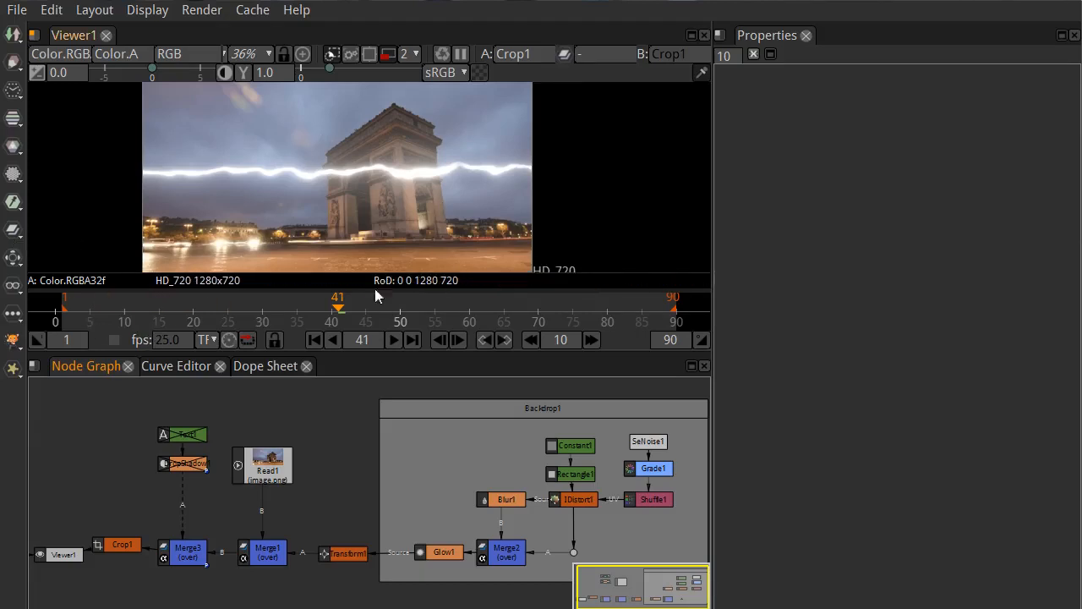
pyautogui.click(14, 341)
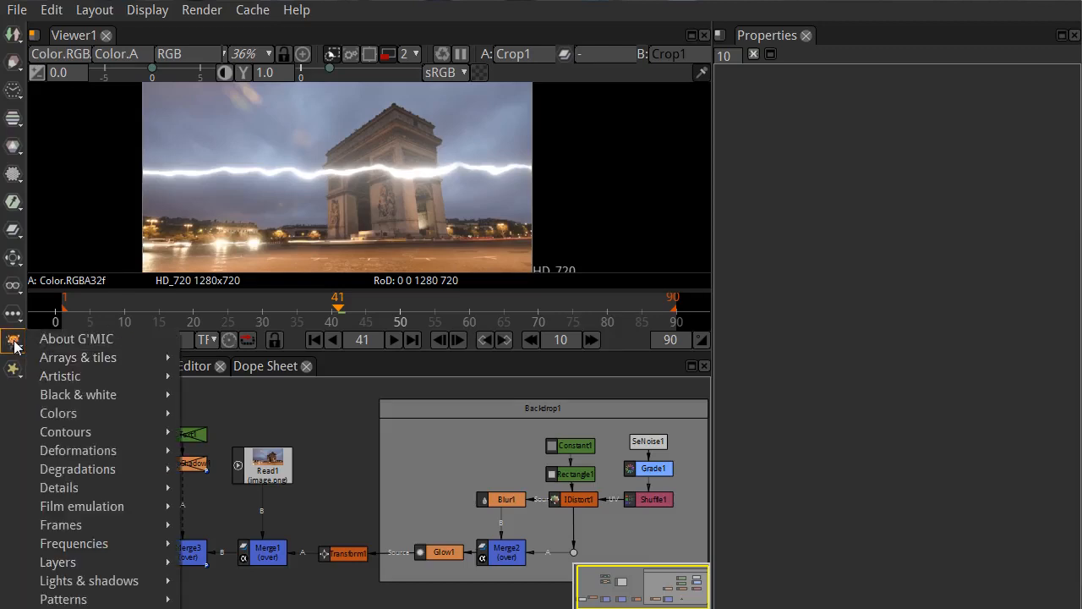
pyautogui.moveTo(92, 568)
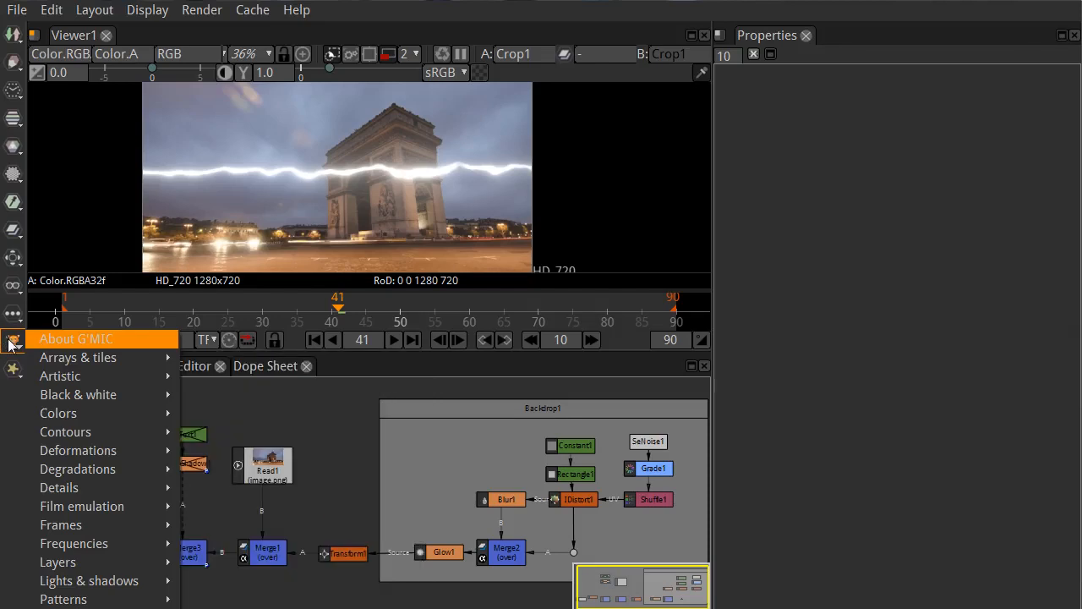
pyautogui.click(13, 368)
pyautogui.click(9, 434)
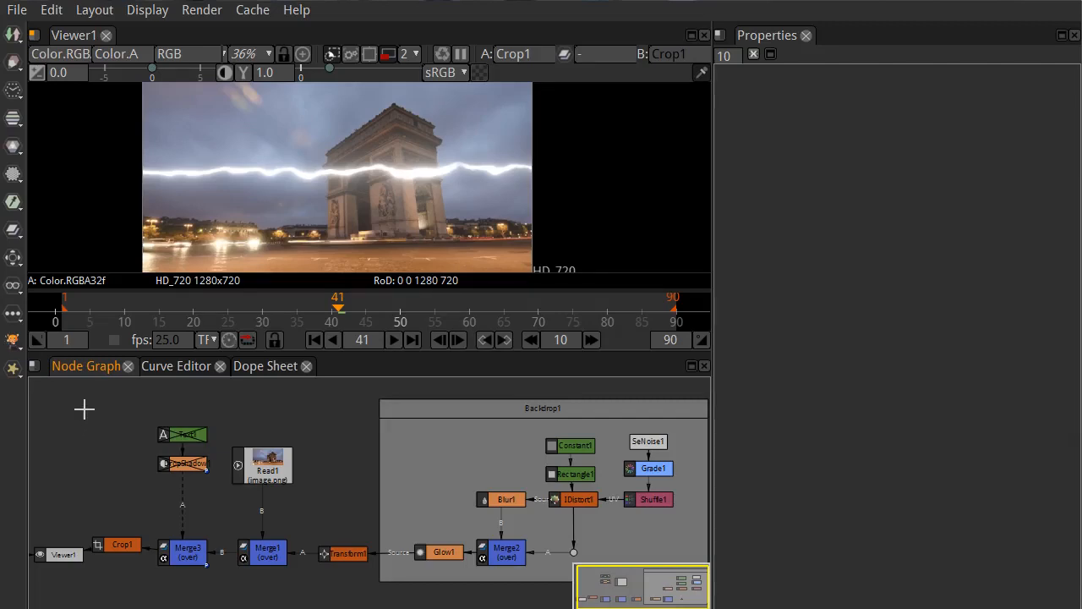
pyautogui.click(14, 342)
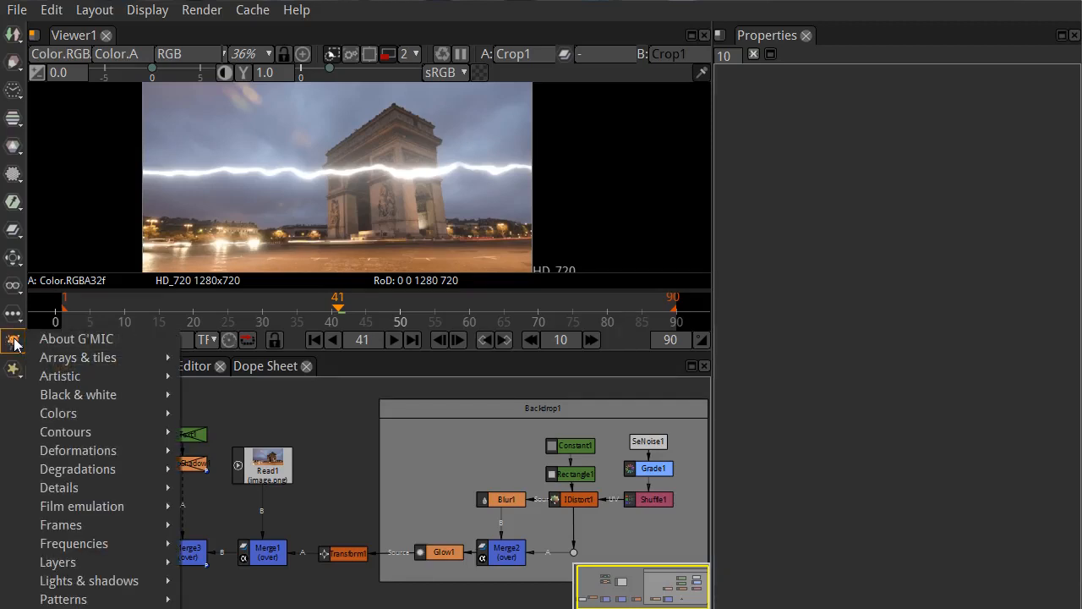
pyautogui.press('Escape')
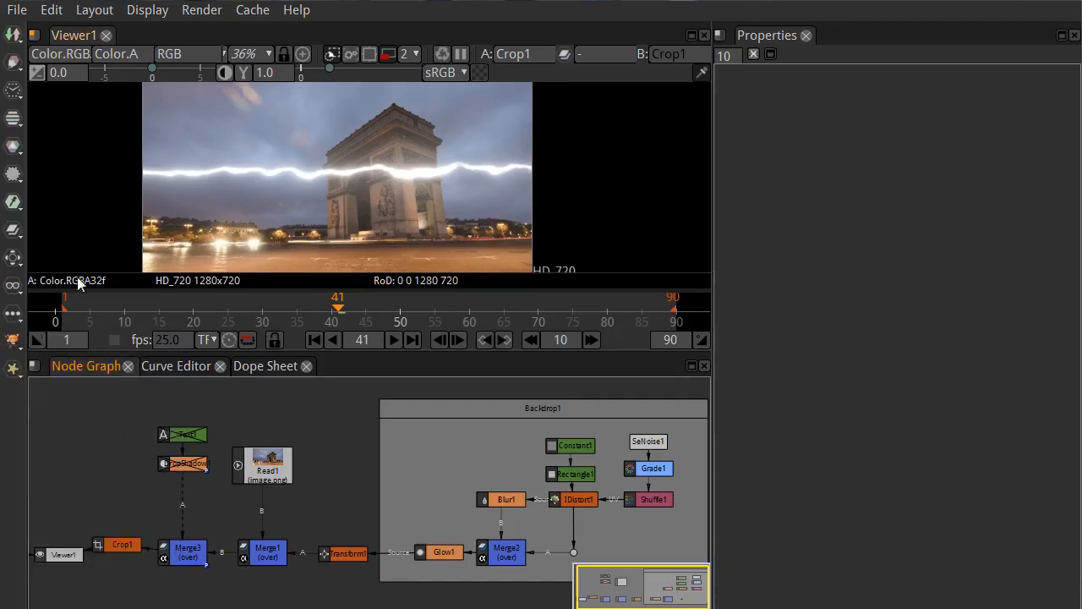